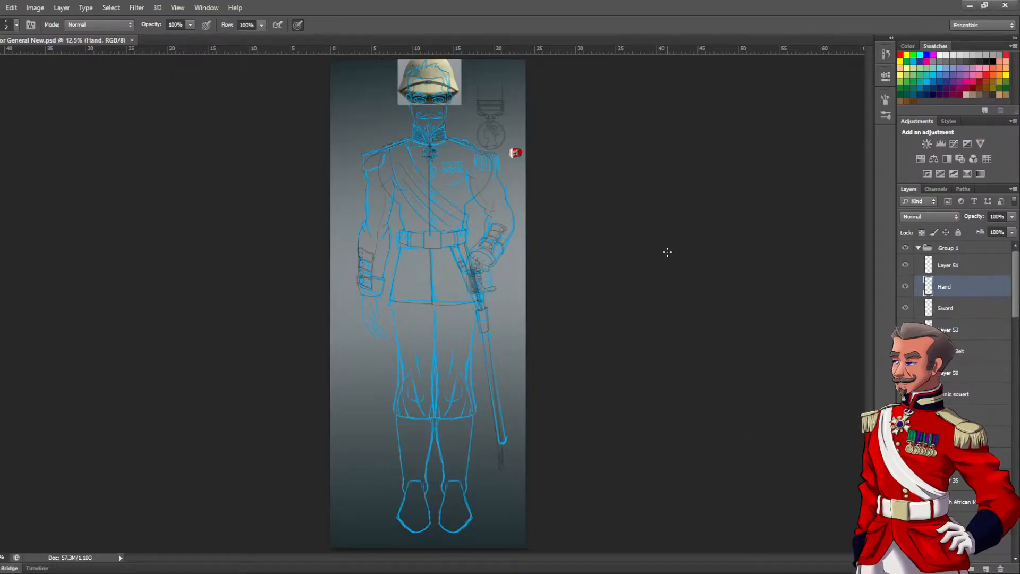
Examine the general's sketch from the head down to the legs and check what the Hand layer contains
click(431, 167)
click(434, 170)
drag(510, 245, 466, 465)
click(457, 229)
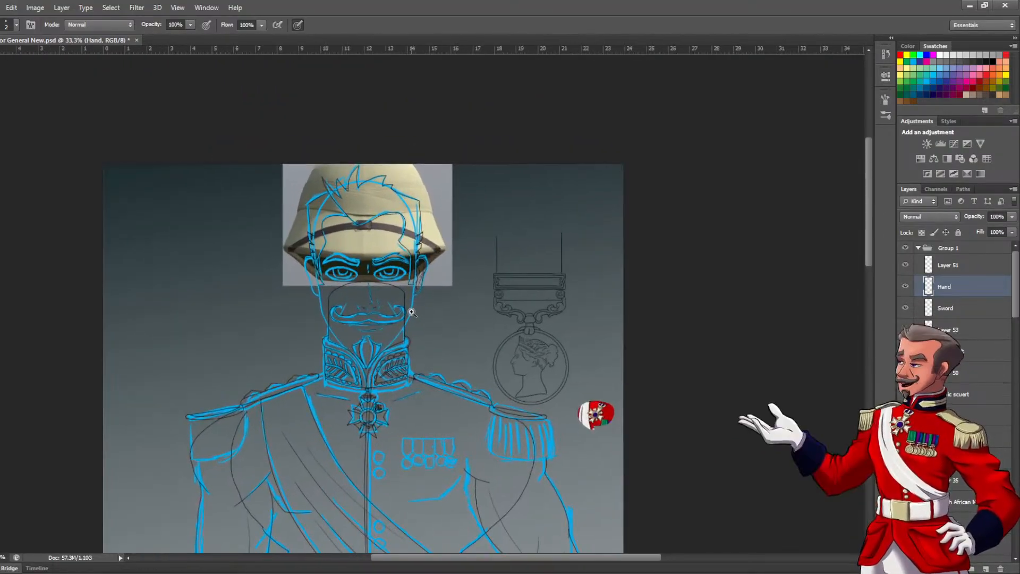
click(412, 310)
drag(452, 342, 367, 319)
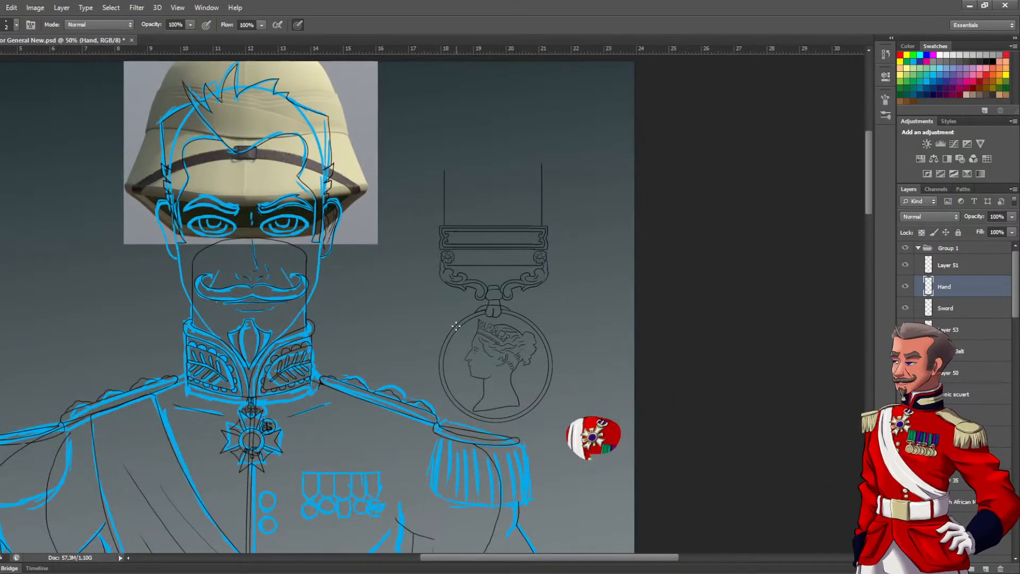
drag(456, 326, 370, 147)
mouse_move(326, 270)
mouse_down()
mouse_move(310, 34)
mouse_move(408, 253)
mouse_move(326, 237)
mouse_up()
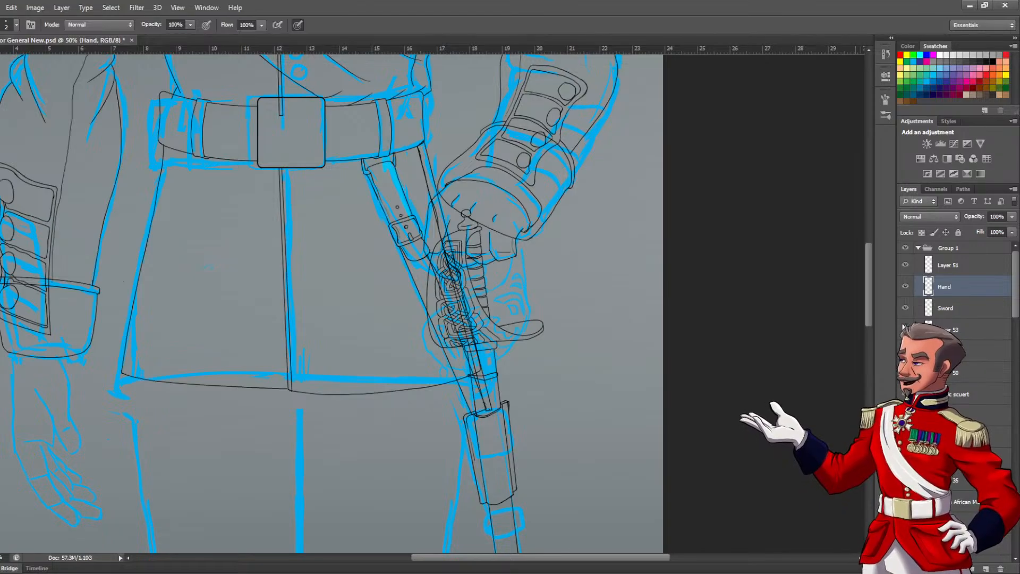
click(905, 287)
click(905, 287)
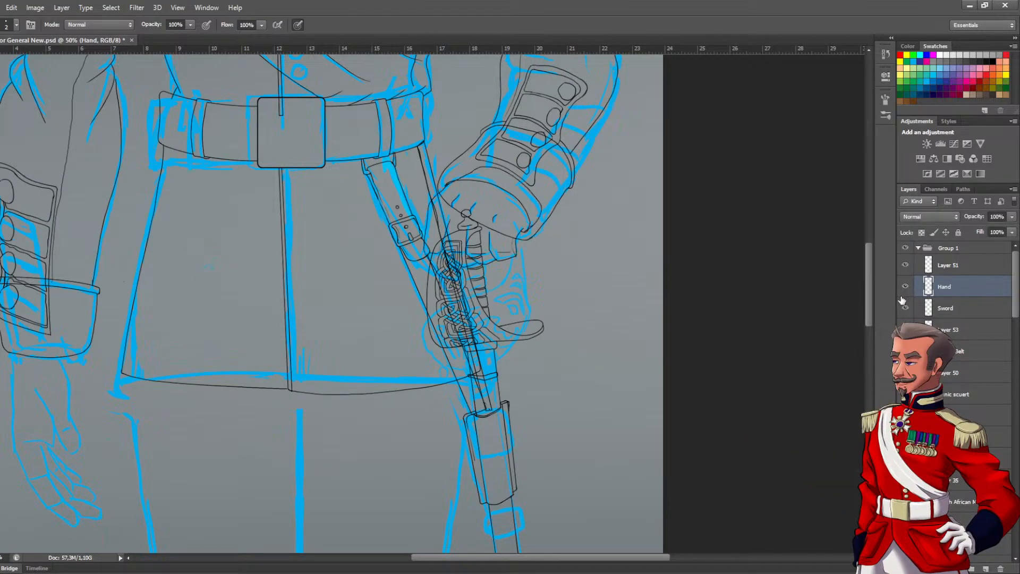
drag(403, 406, 468, 316)
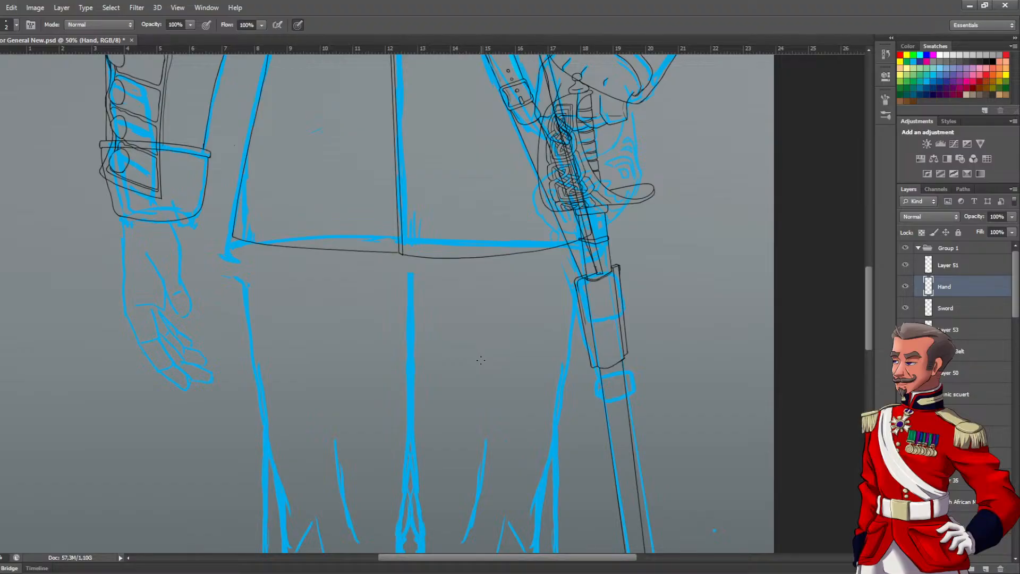
drag(480, 364, 450, 267)
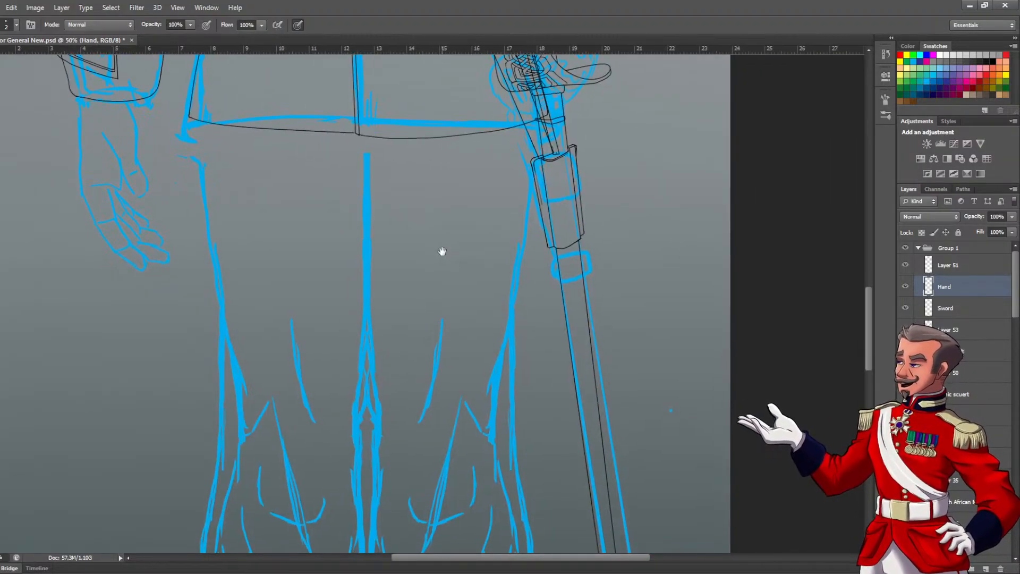
drag(442, 344, 459, 322)
alt+click(460, 259)
click(465, 274)
Find the leg sketch layers in Group 2 and hide Layer 25, the blue sketch of the character's right leg
drag(1015, 297, 1017, 481)
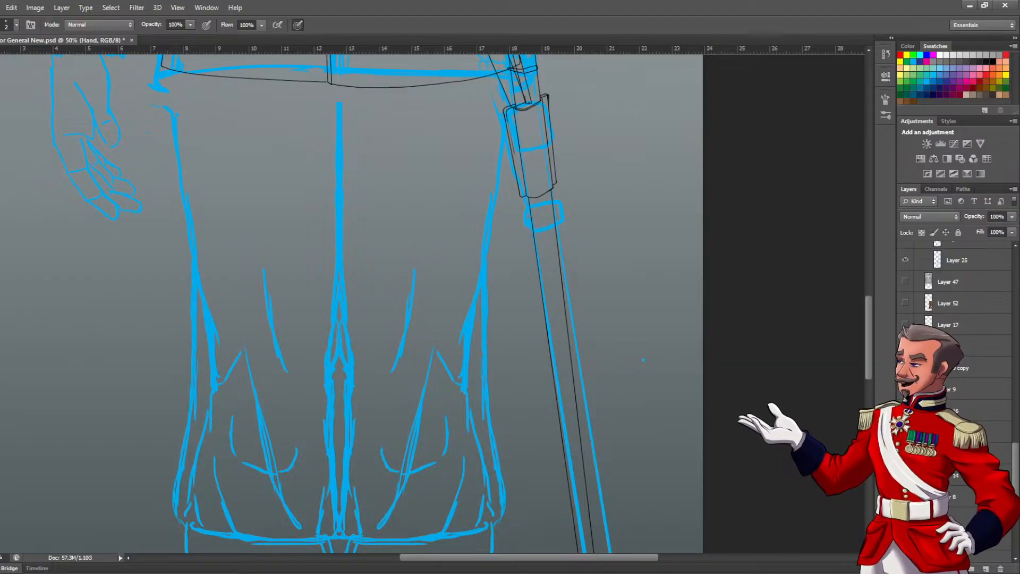
drag(1016, 481, 1016, 463)
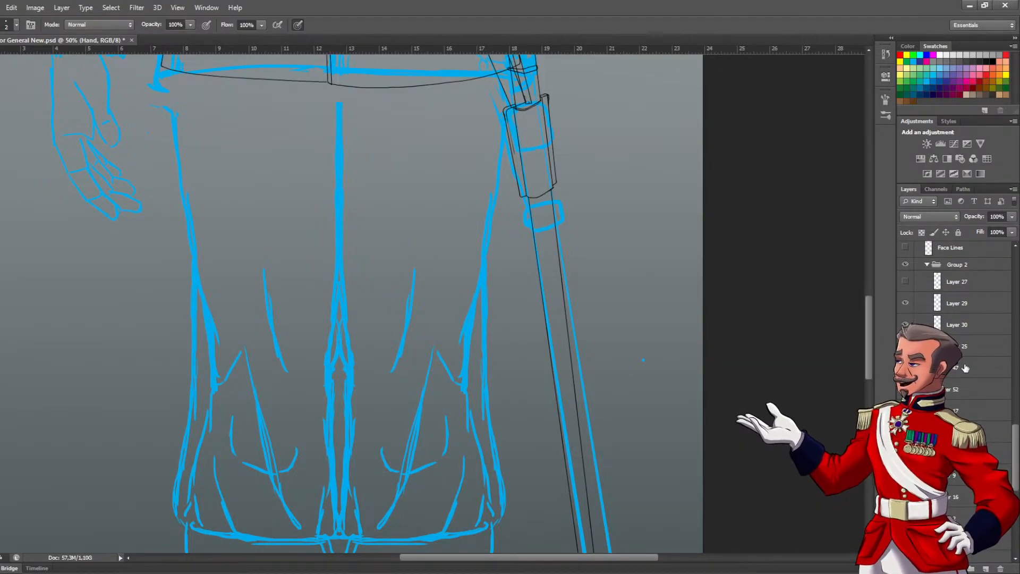
drag(1018, 454, 1018, 430)
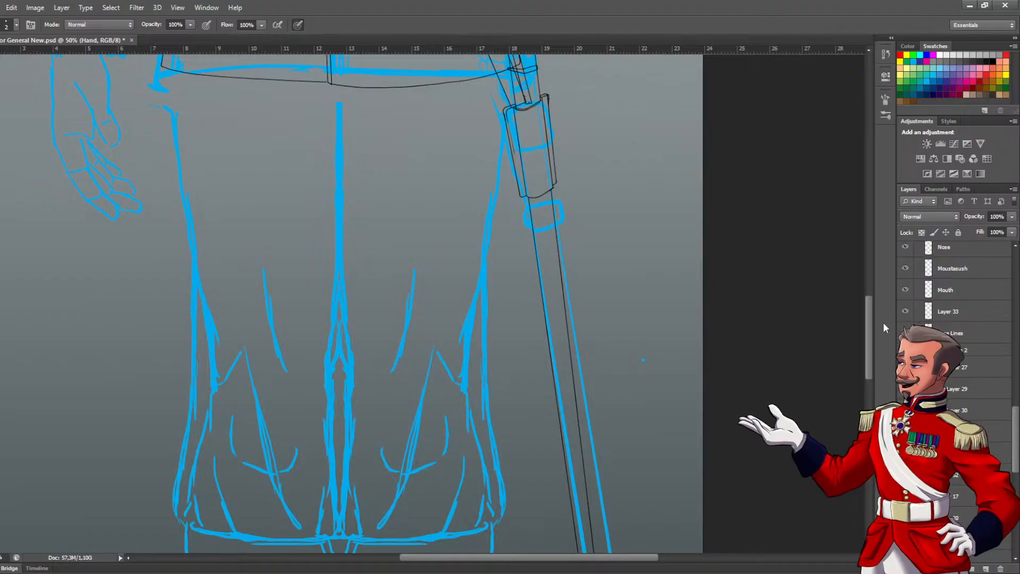
drag(1019, 430, 1017, 510)
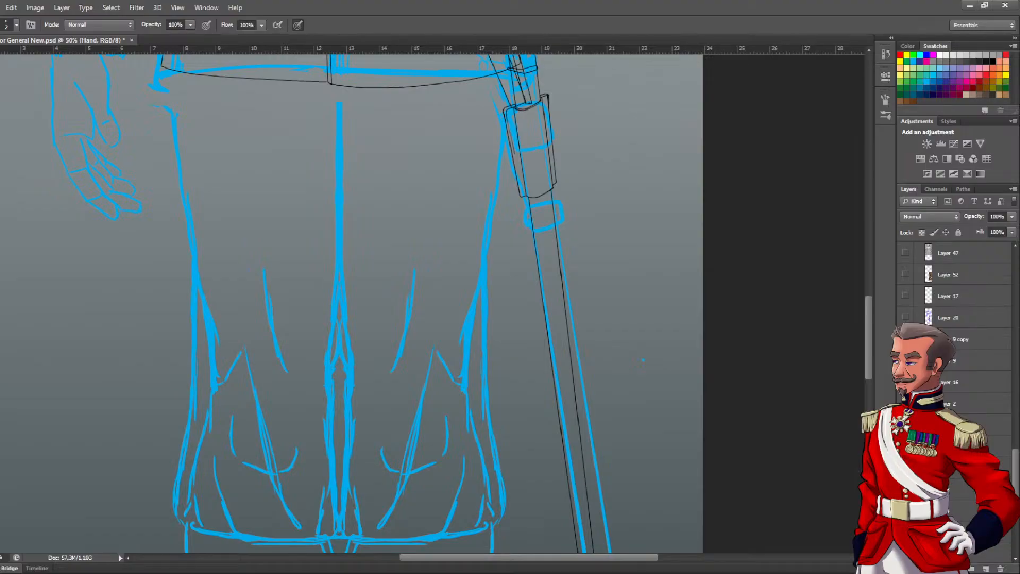
mouse_move(1017, 478)
mouse_down()
mouse_move(1017, 423)
mouse_move(1017, 434)
mouse_up()
click(905, 479)
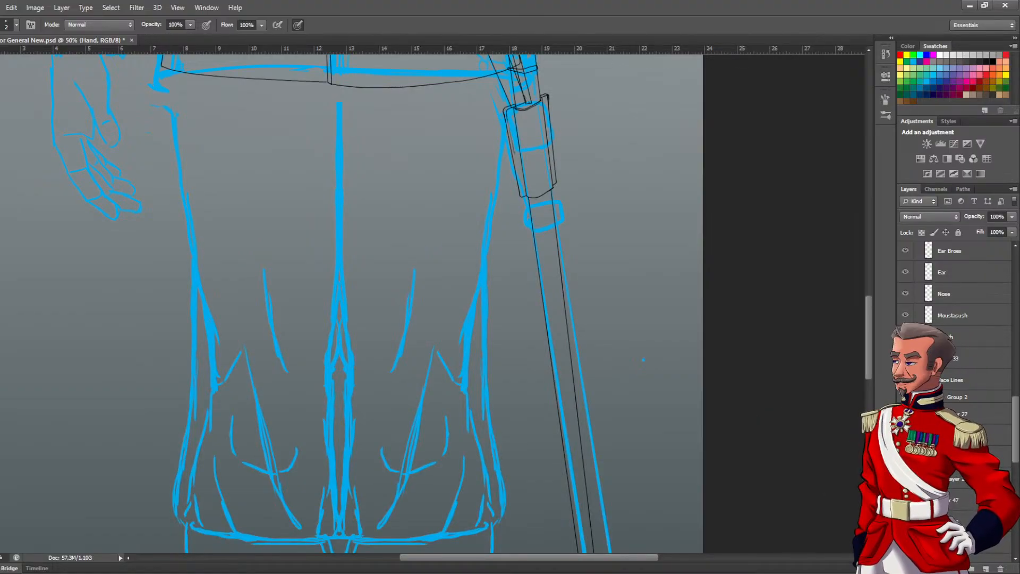
click(906, 500)
click(906, 500)
click(906, 478)
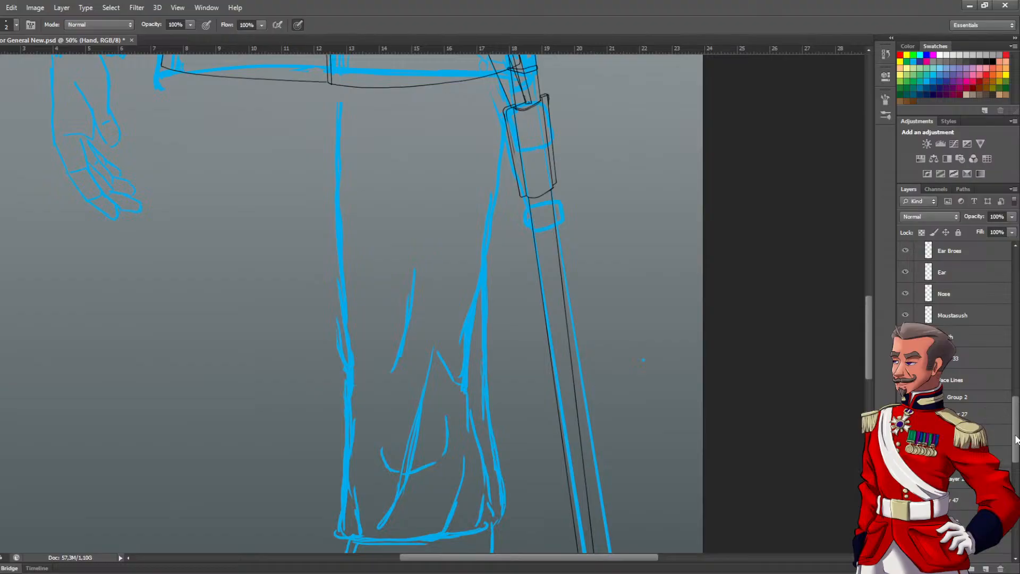
Add a new layer above Layer 51 and rename Layer 51 as Leg L
drag(1016, 436, 1015, 289)
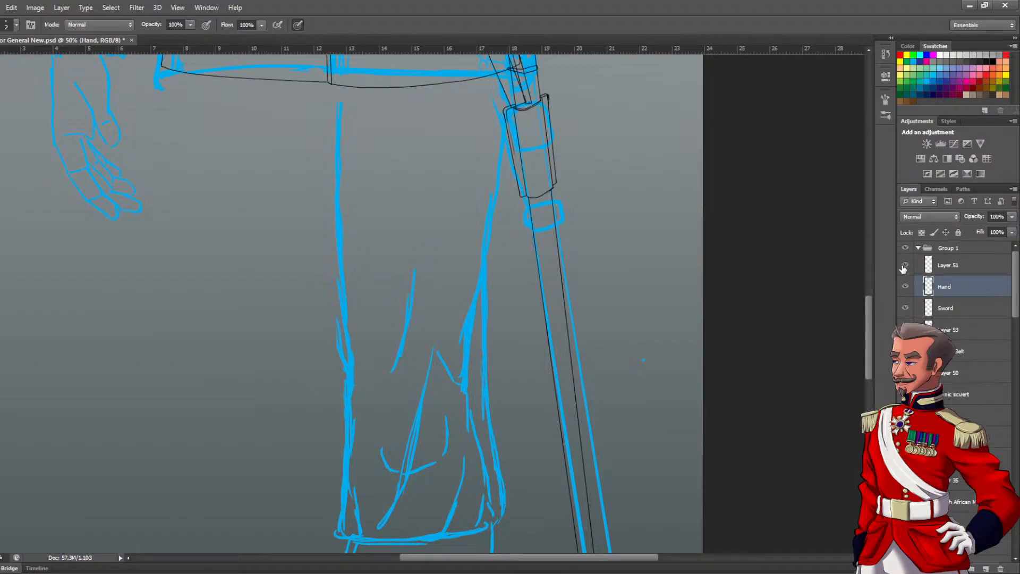
click(950, 272)
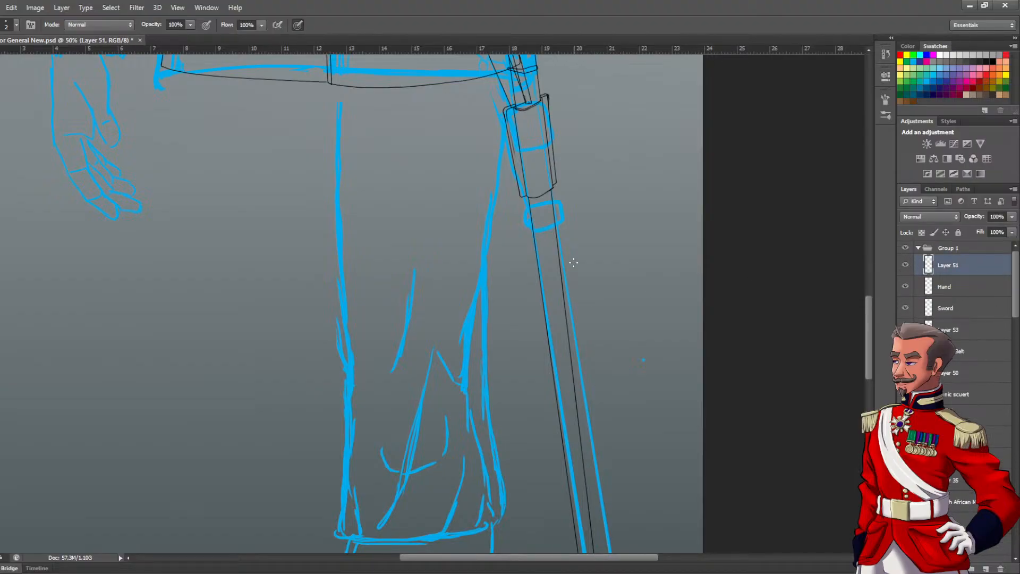
scroll(588, 375, up, 5)
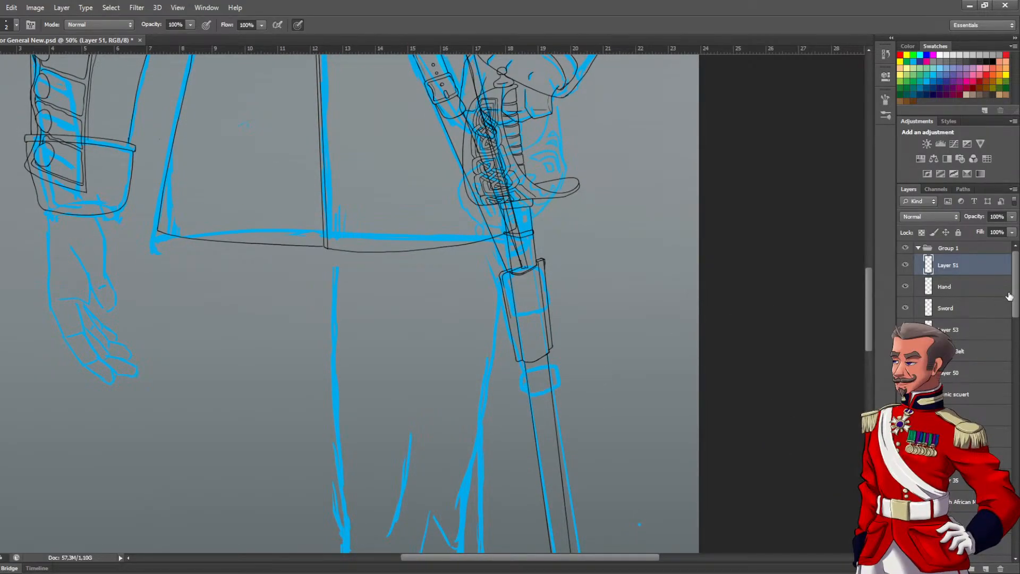
click(905, 266)
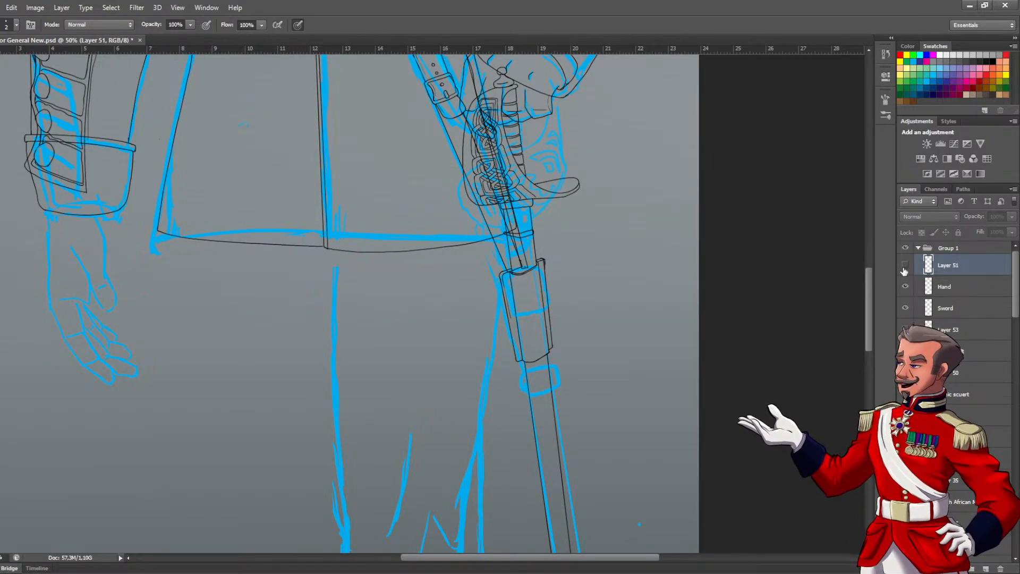
mouse_move(357, 219)
mouse_down()
mouse_move(394, 380)
mouse_move(393, 218)
mouse_up()
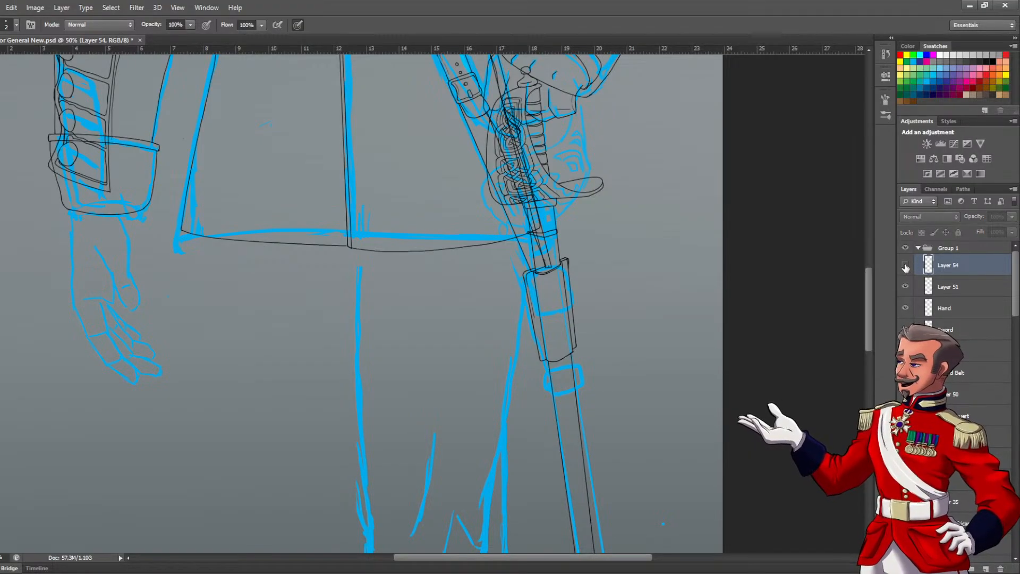
click(906, 288)
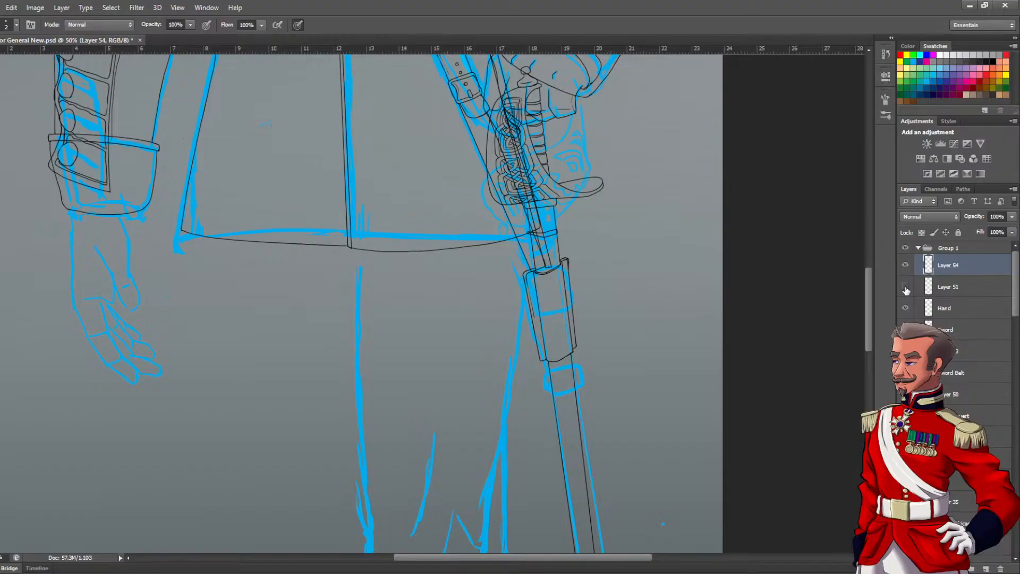
double_click(941, 288)
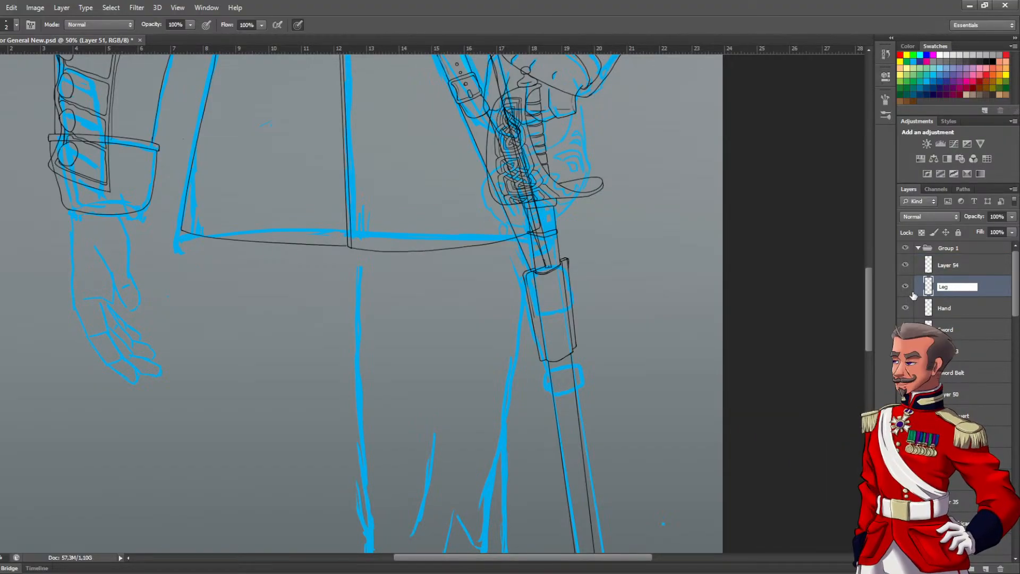
key(Return)
drag(464, 358, 529, 236)
ctrl+click(529, 252)
drag(536, 199, 455, 335)
ctrl+click(479, 274)
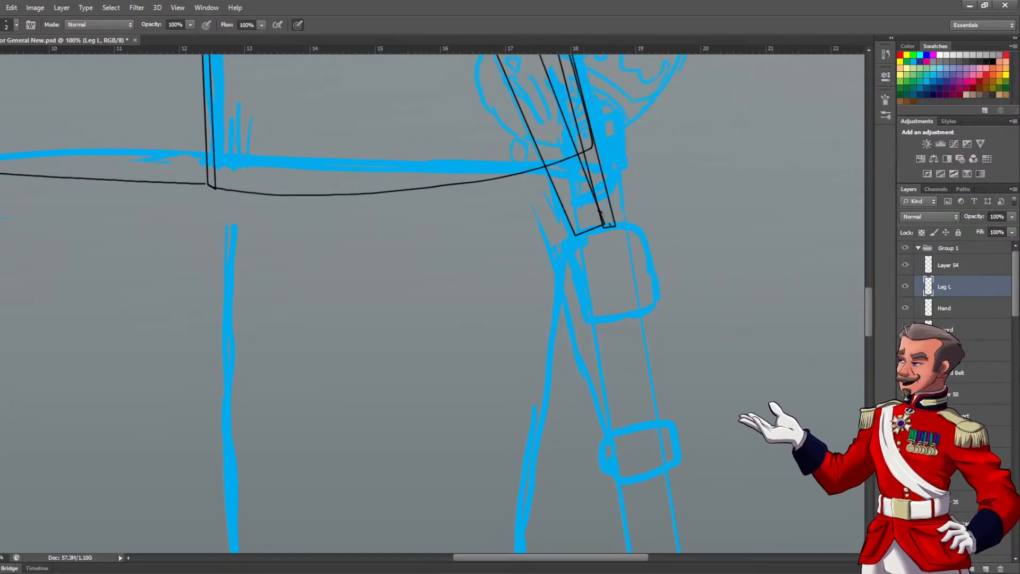
mouse_move(528, 217)
mouse_down()
mouse_move(551, 278)
mouse_move(597, 211)
mouse_up()
drag(643, 180, 568, 458)
key(ctrl+z)
drag(333, 306, 391, 124)
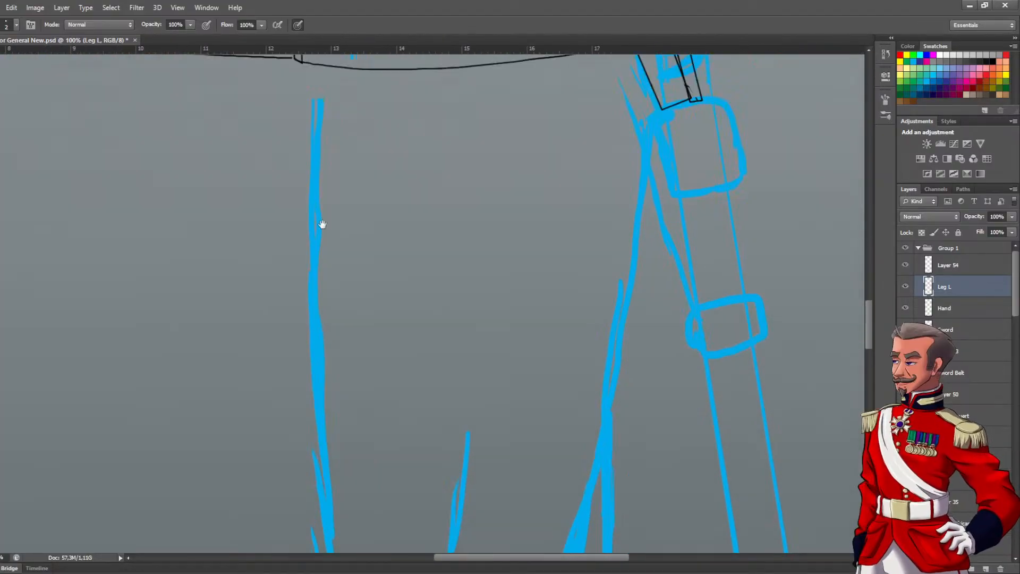
drag(344, 200, 241, 307)
mouse_move(616, 232)
mouse_down()
mouse_move(545, 271)
mouse_move(546, 256)
mouse_up()
mouse_move(535, 101)
mouse_down()
mouse_move(497, 263)
mouse_move(473, 447)
mouse_up()
key(ctrl+z)
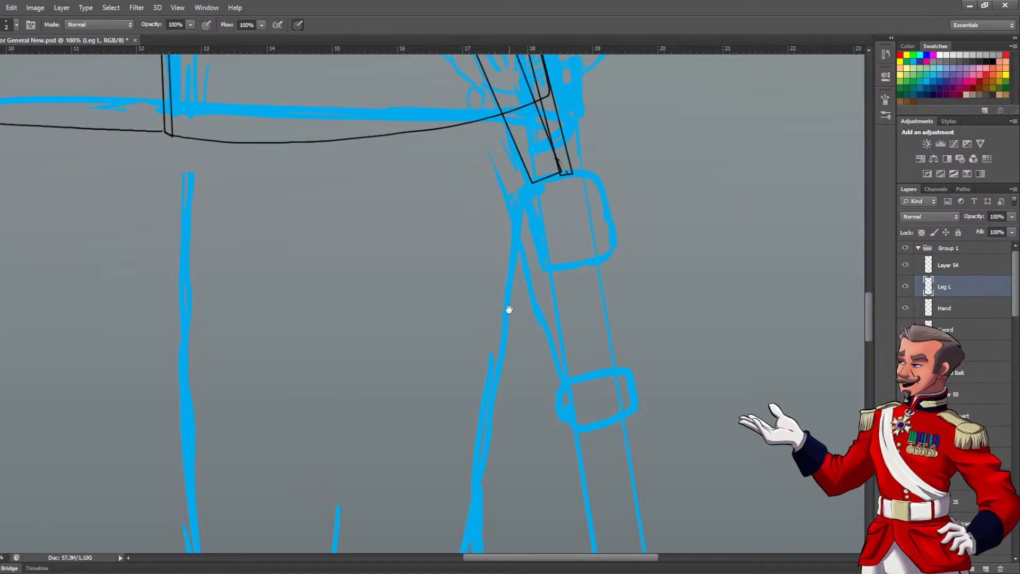
drag(507, 325, 531, 151)
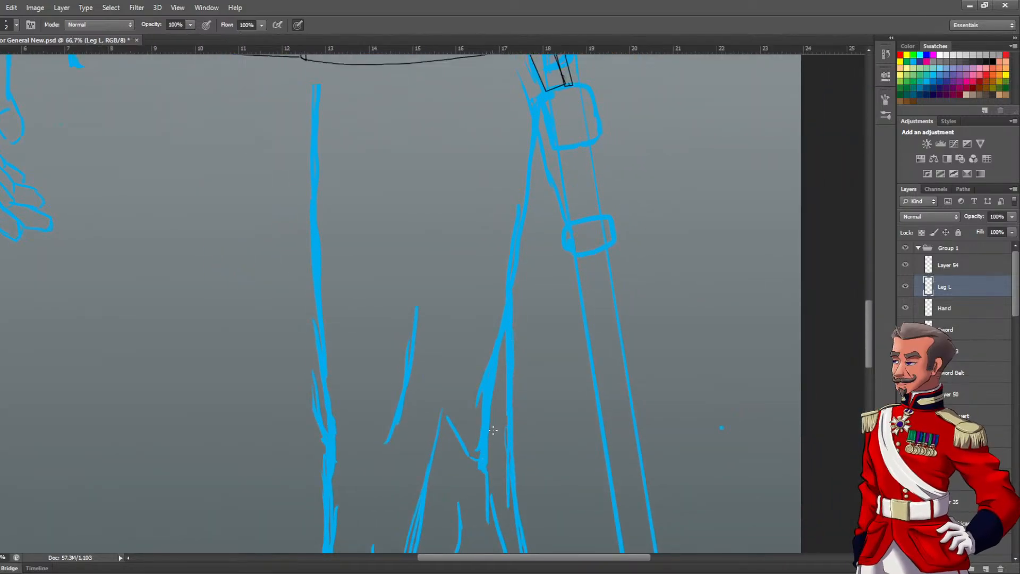
drag(523, 183, 521, 478)
drag(511, 289, 493, 414)
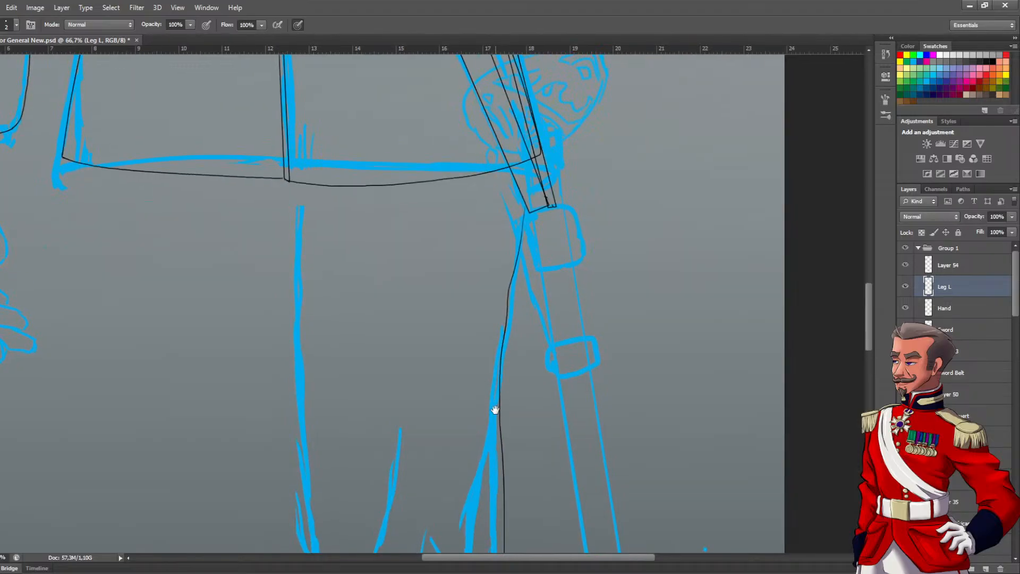
key(ctrl+z)
Ink the outer edge of the left trouser leg on the Leg L layer, from the tunic hem down to the cuff
drag(487, 316, 503, 326)
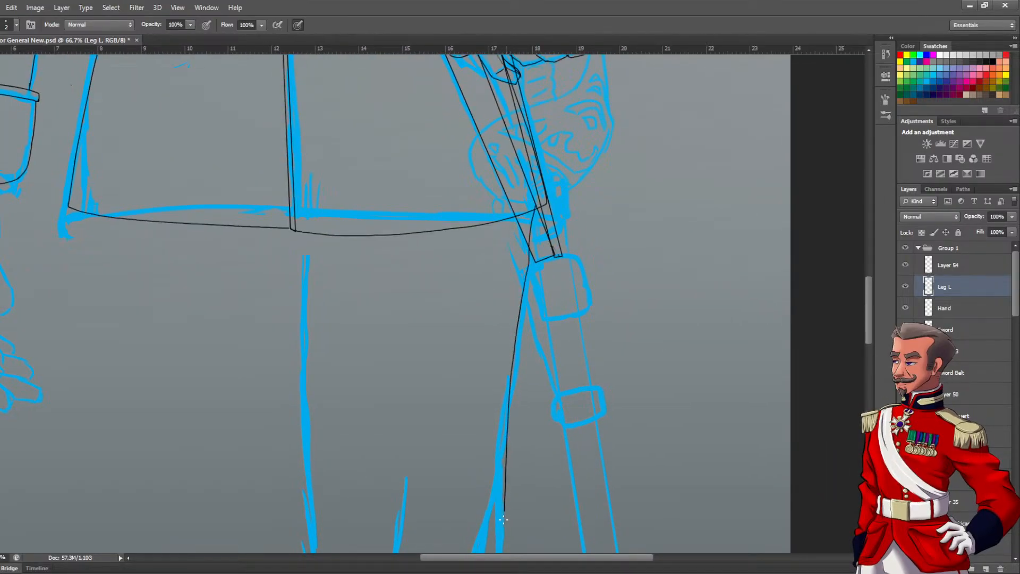
drag(395, 432, 426, 255)
alt+click(483, 268)
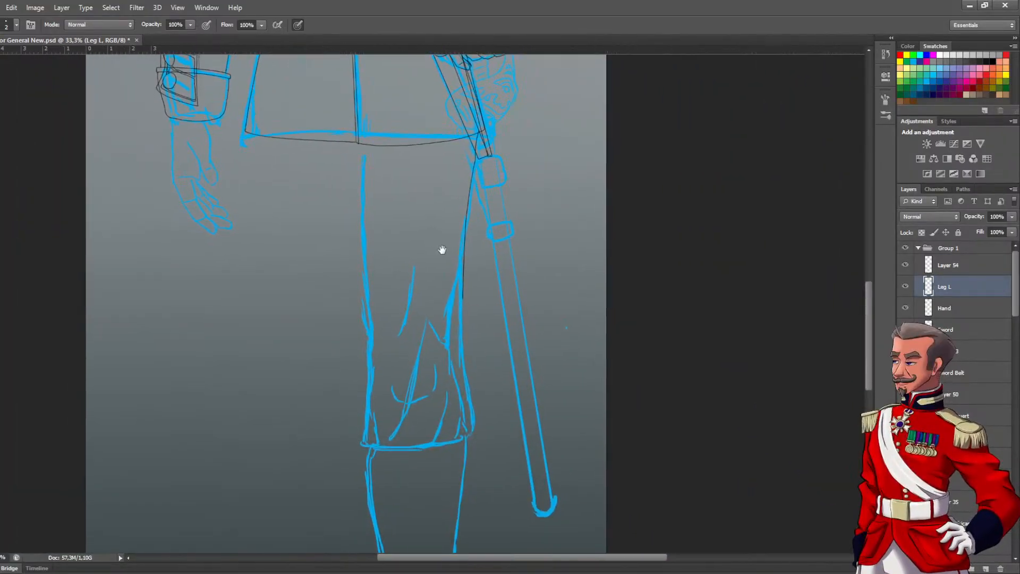
key(r)
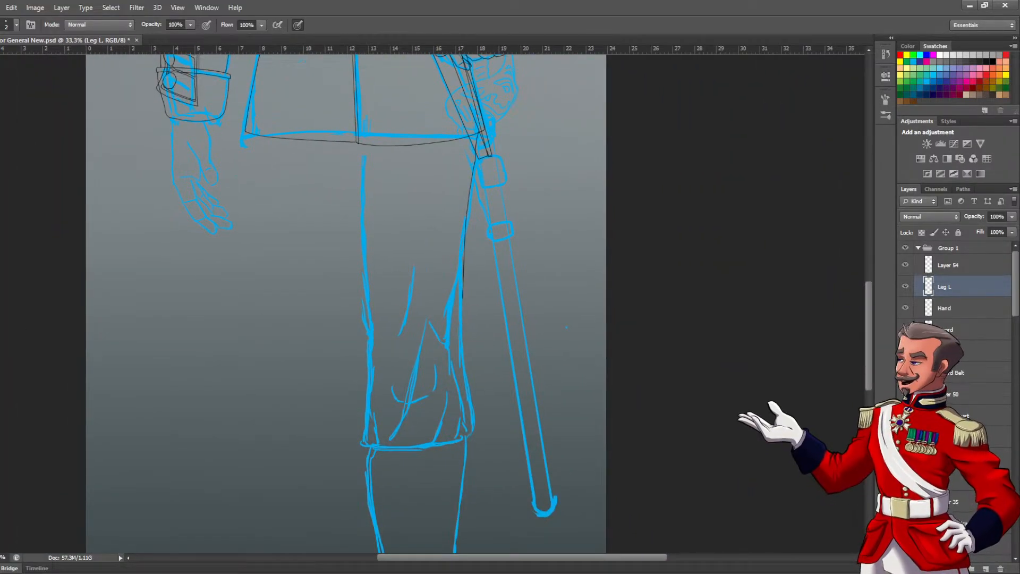
drag(324, 282, 366, 200)
ctrl+click(445, 354)
drag(366, 373, 514, 304)
ctrl+click(488, 308)
key(b)
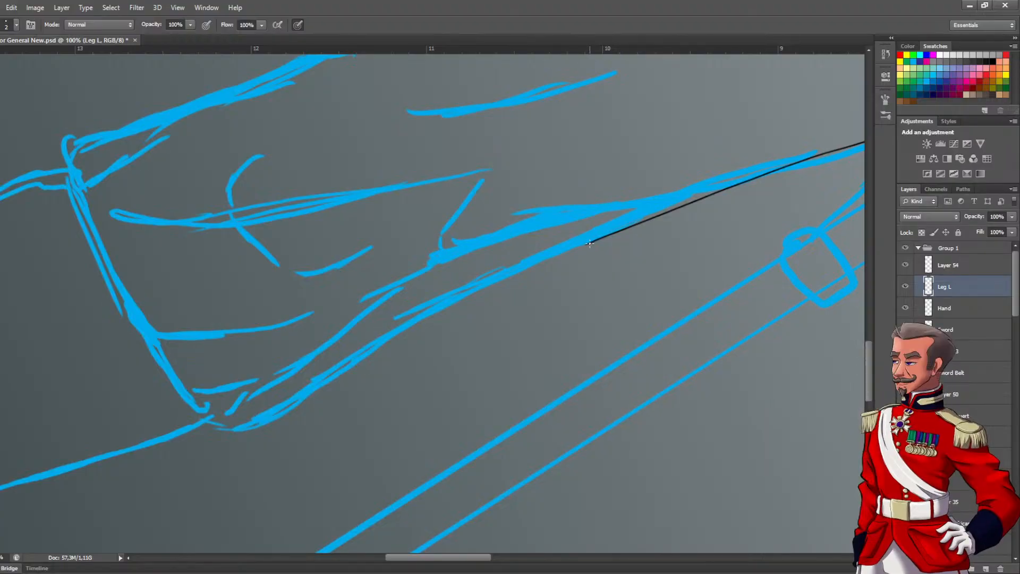
mouse_move(580, 245)
mouse_down()
mouse_move(459, 301)
mouse_move(336, 386)
mouse_move(229, 433)
mouse_up()
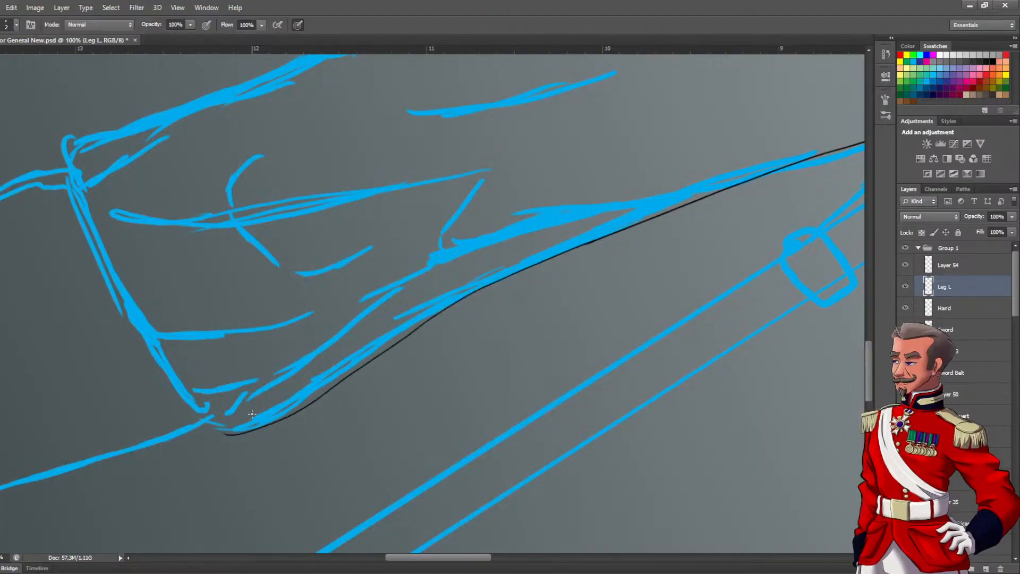
Erase the lower end of the outer trouser line and ink a rounded curve joining it to the cuff corner
ctrl+click(217, 431)
key(e)
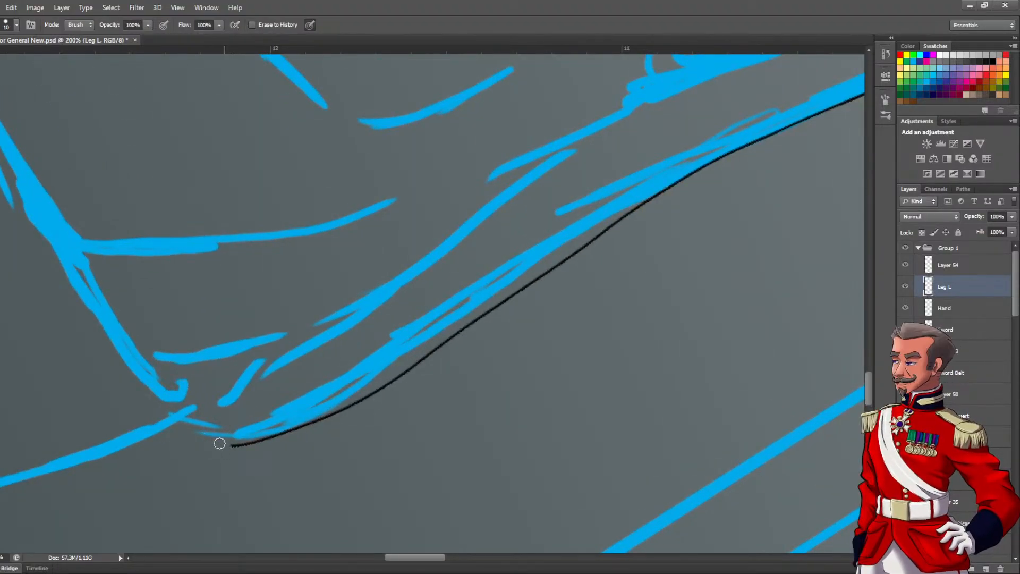
key(b)
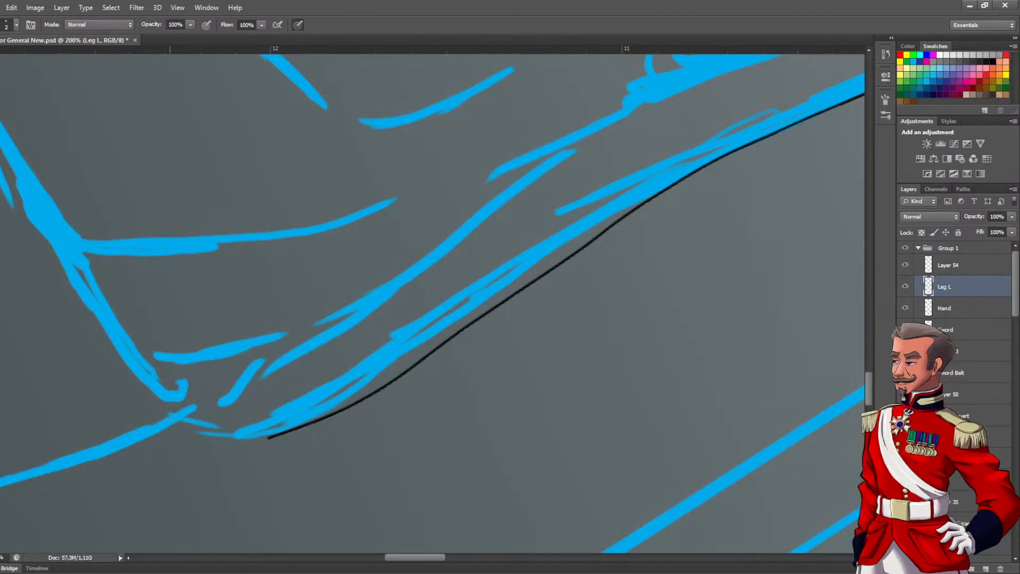
mouse_move(169, 408)
mouse_down()
mouse_move(205, 431)
mouse_move(262, 439)
mouse_move(304, 430)
mouse_up()
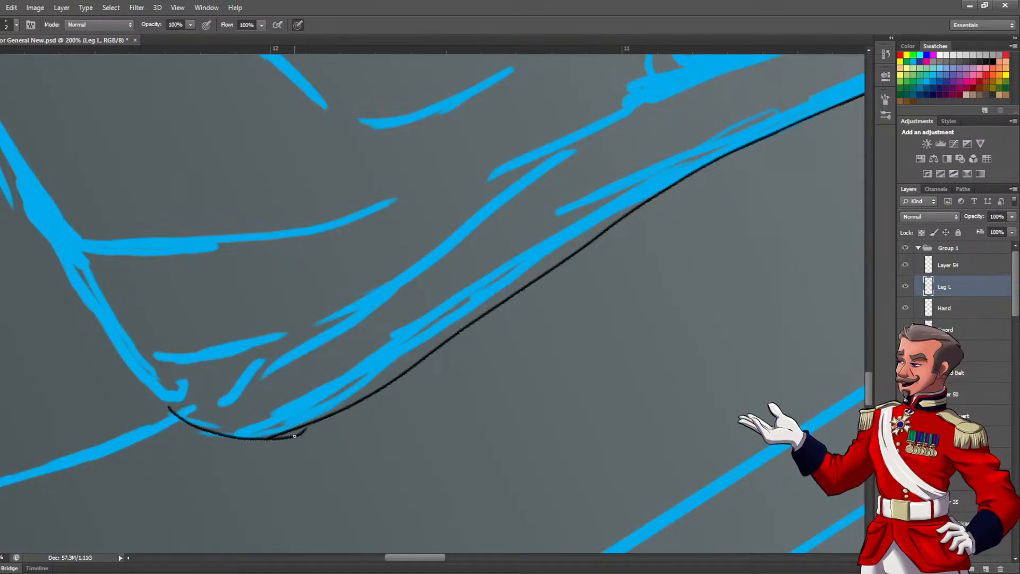
key(ctrl+z)
ctrl+click(256, 428)
mouse_move(232, 316)
mouse_down()
mouse_move(268, 356)
mouse_move(349, 369)
mouse_up()
mouse_move(317, 236)
mouse_down()
mouse_move(395, 375)
mouse_move(374, 408)
mouse_up()
alt+click(384, 366)
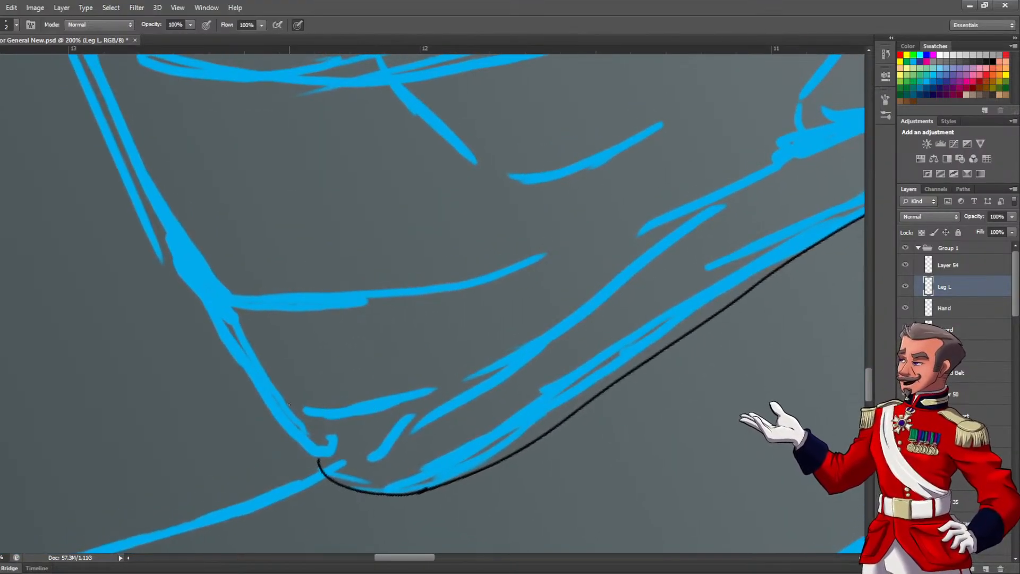
Ink three curved fold lines running up from the trouser cuff, following the blue sketch
mouse_move(266, 394)
mouse_down()
mouse_move(297, 430)
mouse_move(425, 425)
mouse_move(552, 322)
mouse_move(537, 342)
mouse_move(187, 518)
mouse_up()
mouse_move(662, 277)
mouse_down()
mouse_move(407, 359)
mouse_move(607, 297)
mouse_up()
scroll(416, 358, down, 3)
scroll(419, 355, up, 2)
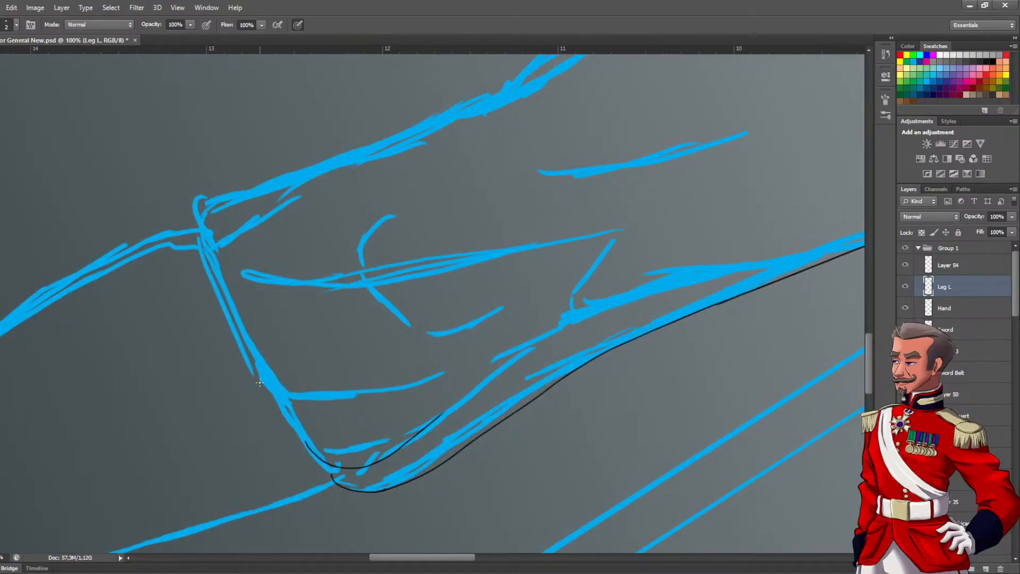
drag(315, 405, 462, 371)
mouse_move(420, 401)
mouse_down()
mouse_move(292, 353)
mouse_move(322, 400)
mouse_move(271, 316)
mouse_move(306, 365)
mouse_move(445, 372)
mouse_move(627, 341)
mouse_up()
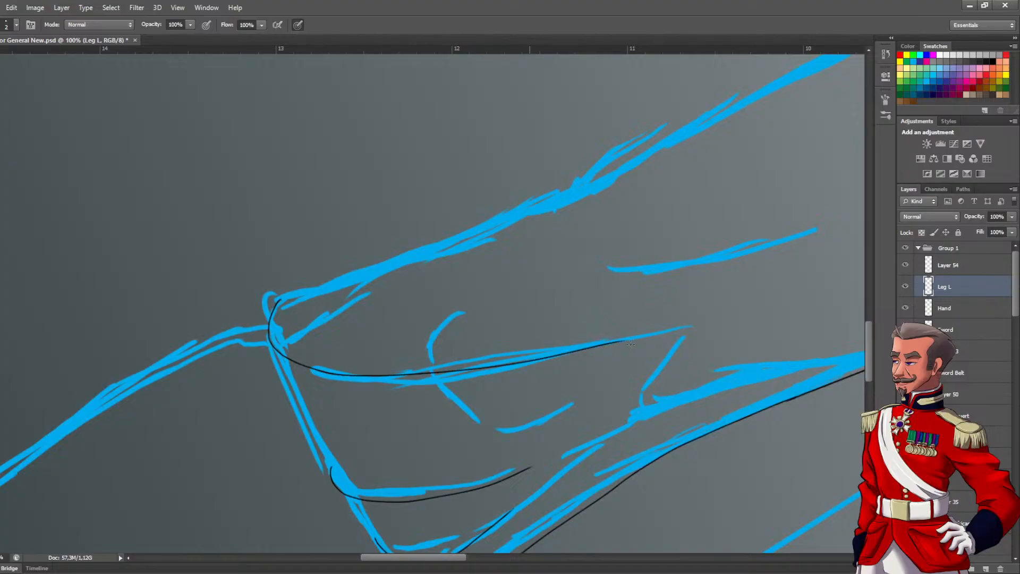
Undo the last fold strokes and ink the cuff's far corner and the start of the trouser leg's opposite edge
key(ctrl+z)
key(ctrl+z)
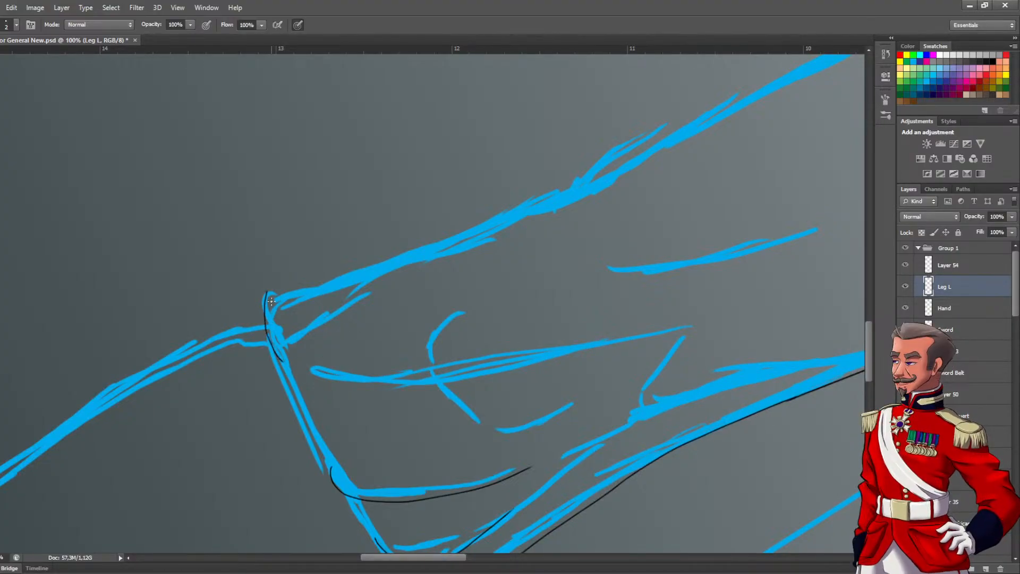
mouse_move(288, 285)
mouse_down()
mouse_move(477, 229)
mouse_move(581, 178)
mouse_up()
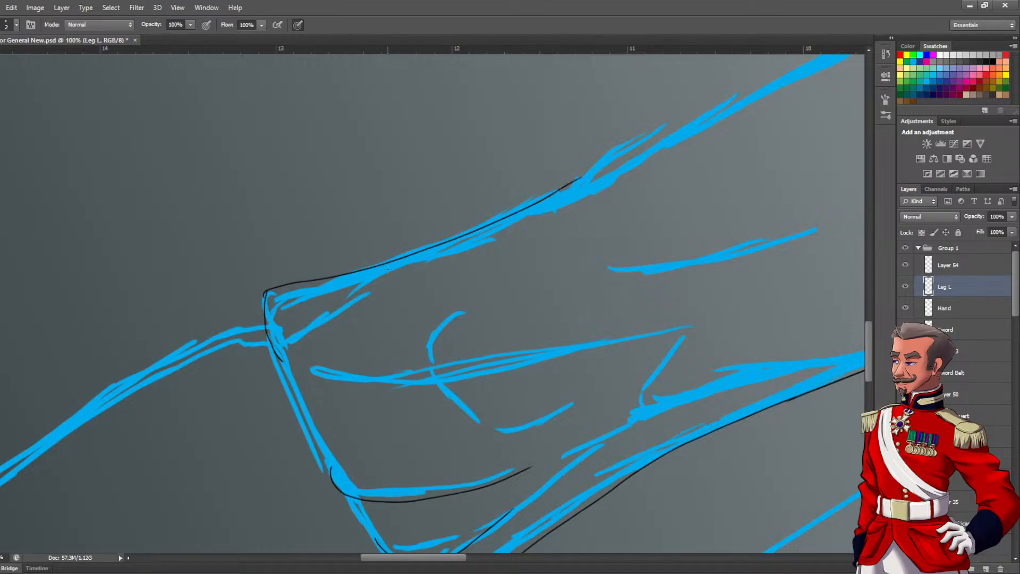
Ink the middle trouser fold above the cuff as two tapering curved lines meeting near the cuff edge
mouse_move(354, 365)
mouse_down()
mouse_move(339, 282)
mouse_move(563, 266)
mouse_up()
scroll(333, 285, up, 2)
drag(223, 283, 606, 301)
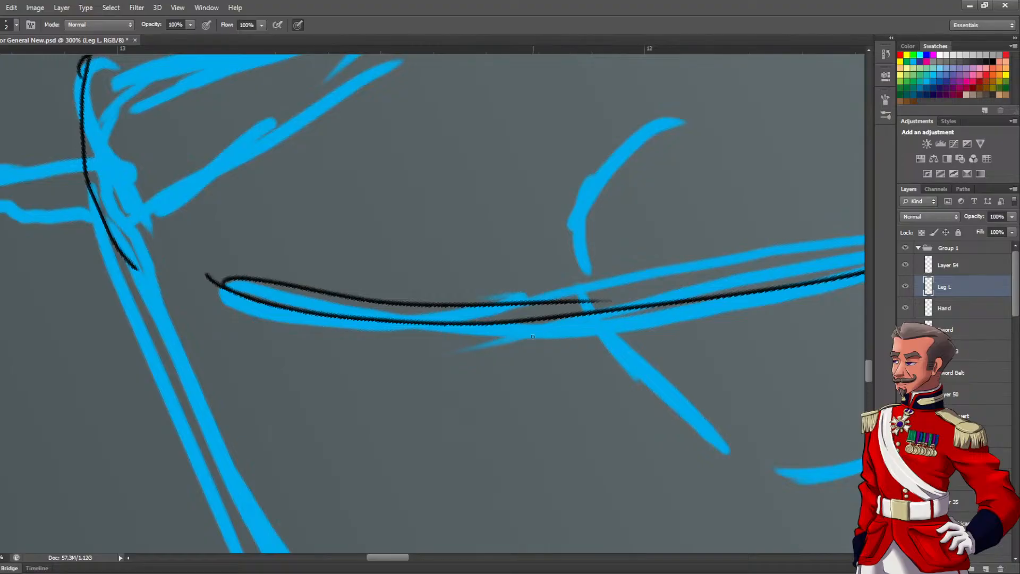
key(ctrl+z)
mouse_move(216, 286)
mouse_down()
mouse_move(577, 352)
mouse_move(401, 308)
mouse_up()
alt+click(543, 362)
alt+click(543, 362)
alt+click(544, 367)
ctrl+click(366, 319)
ctrl+click(366, 318)
ctrl+click(366, 319)
drag(206, 204, 267, 287)
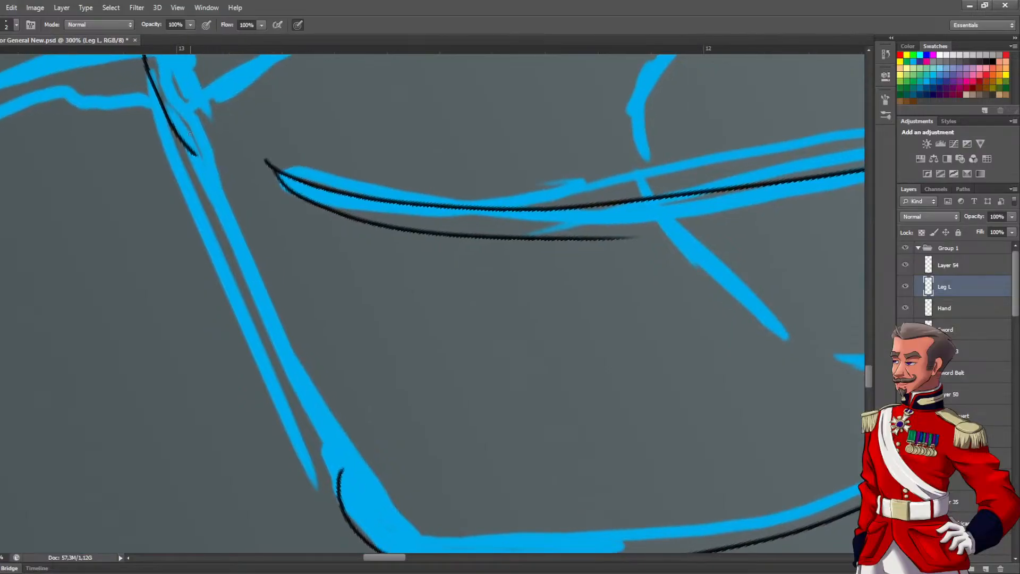
Ink the cuff edge from its upper corner to the lower fold, ending in two short curled creases
mouse_move(193, 154)
mouse_down()
mouse_move(228, 271)
mouse_move(329, 424)
mouse_move(441, 478)
mouse_up()
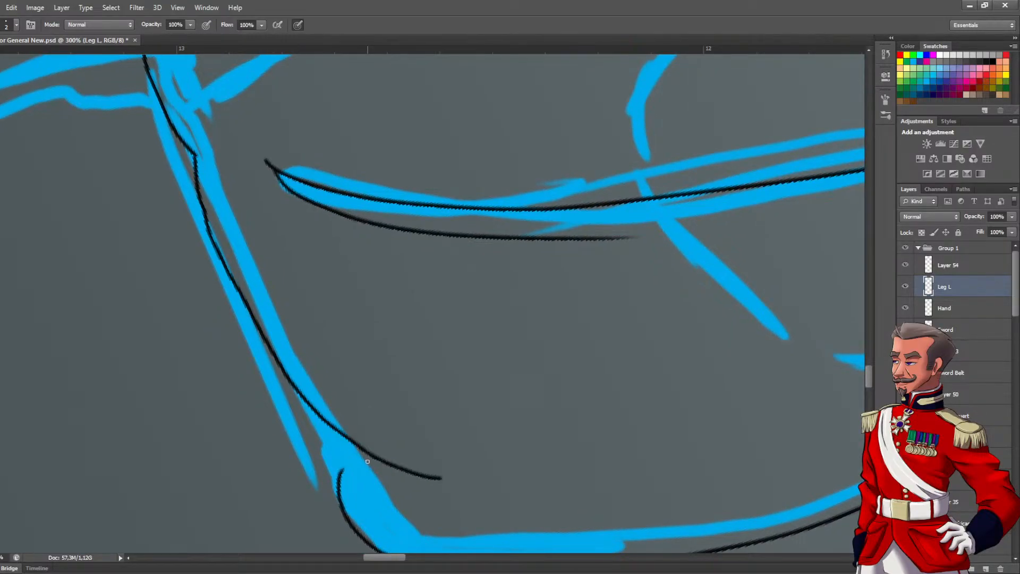
mouse_move(336, 460)
mouse_down()
mouse_move(352, 486)
mouse_move(387, 501)
mouse_up()
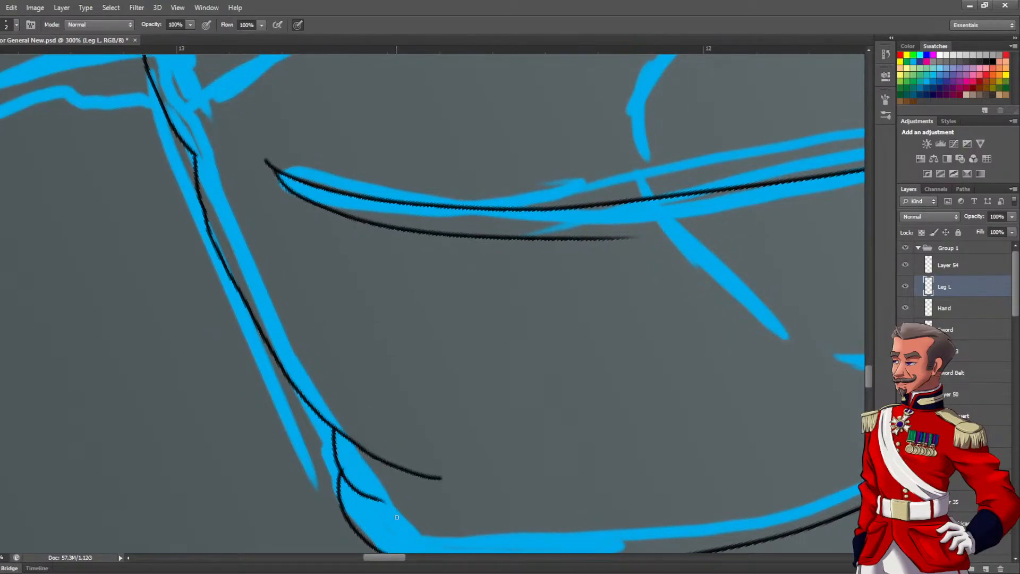
alt+click(375, 487)
alt+click(376, 487)
alt+click(376, 487)
drag(373, 446, 276, 335)
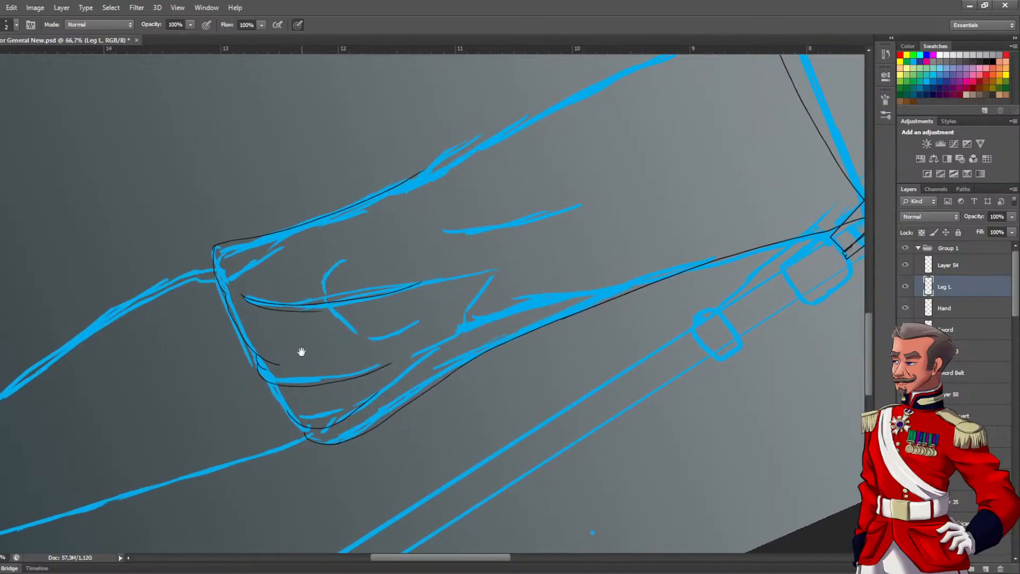
Ink the rest of the cuff edge from the lower fold to the bottom corner, connecting the fold line ends
ctrl+click(296, 424)
ctrl+click(295, 423)
ctrl+click(295, 424)
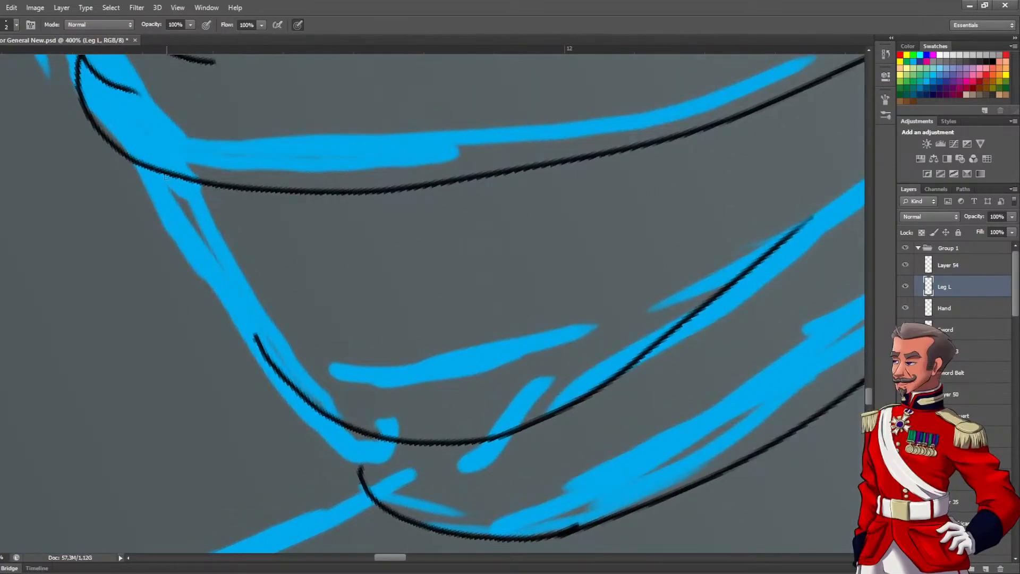
drag(167, 177, 257, 347)
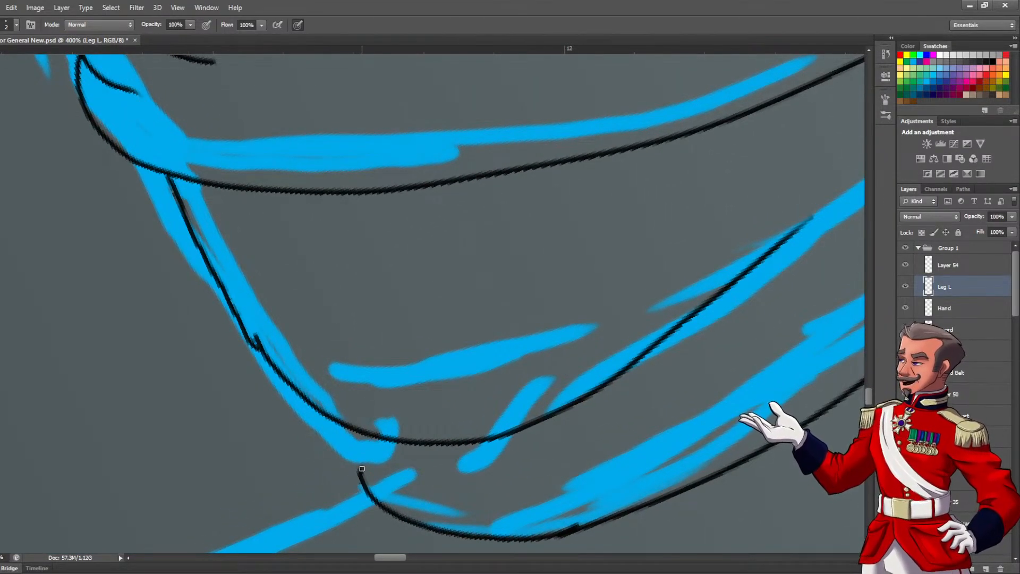
drag(362, 468, 349, 438)
scroll(351, 449, down, 5)
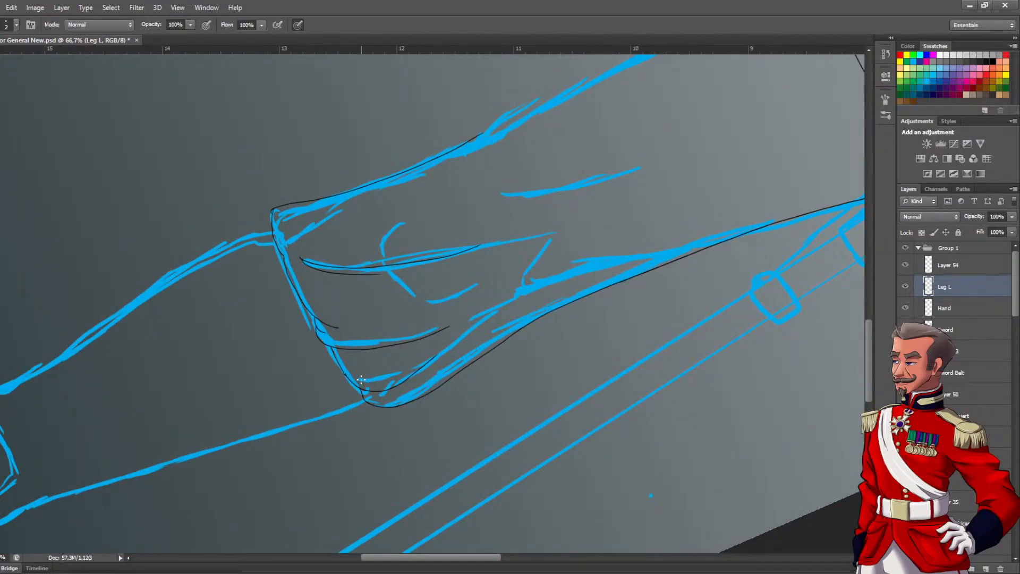
Ink the long fold line in the middle of the trouser leg and the short slanted crease near the inked outer edge
scroll(551, 257, up, 4)
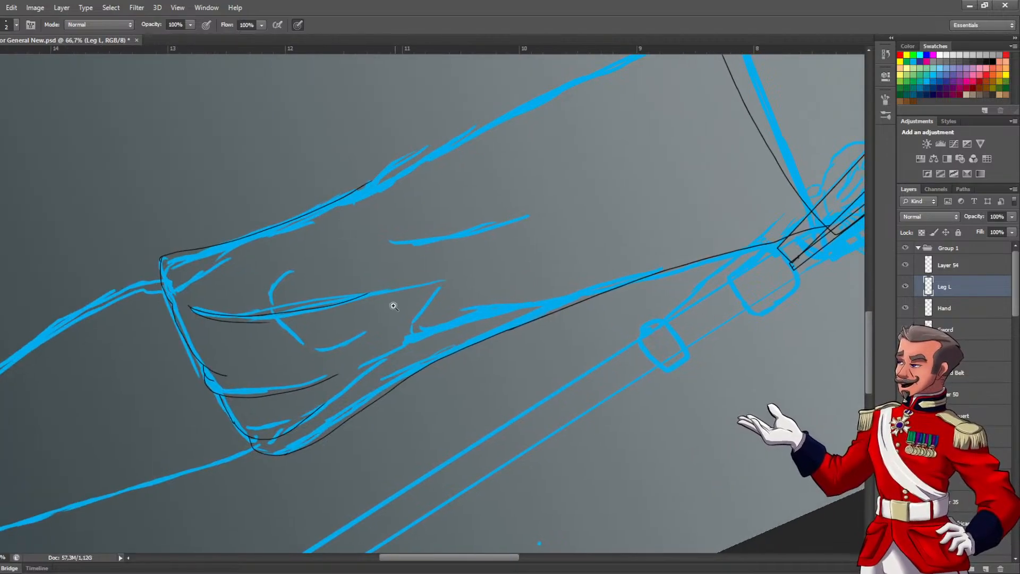
ctrl+click(490, 212)
drag(490, 212, 328, 294)
mouse_move(150, 296)
mouse_down()
mouse_move(248, 289)
mouse_move(554, 219)
mouse_up()
mouse_move(386, 332)
mouse_down()
mouse_move(405, 244)
mouse_move(497, 119)
mouse_move(509, 131)
mouse_up()
drag(482, 182, 407, 333)
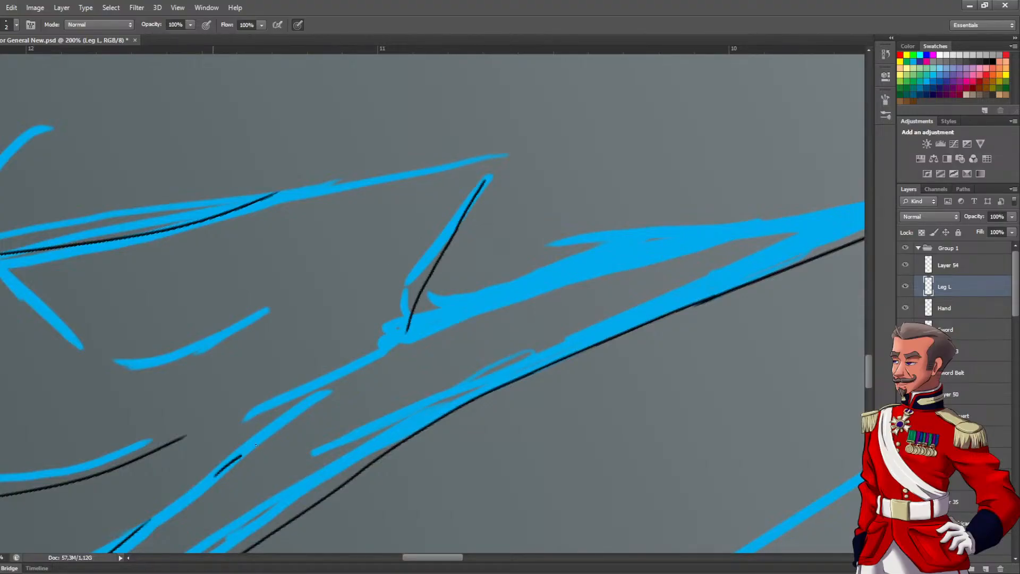
Ink the trouser leg's opposite edge from the cuff section up to the tunic hem, redoing the stroke until it is smooth
scroll(363, 341, down, 5)
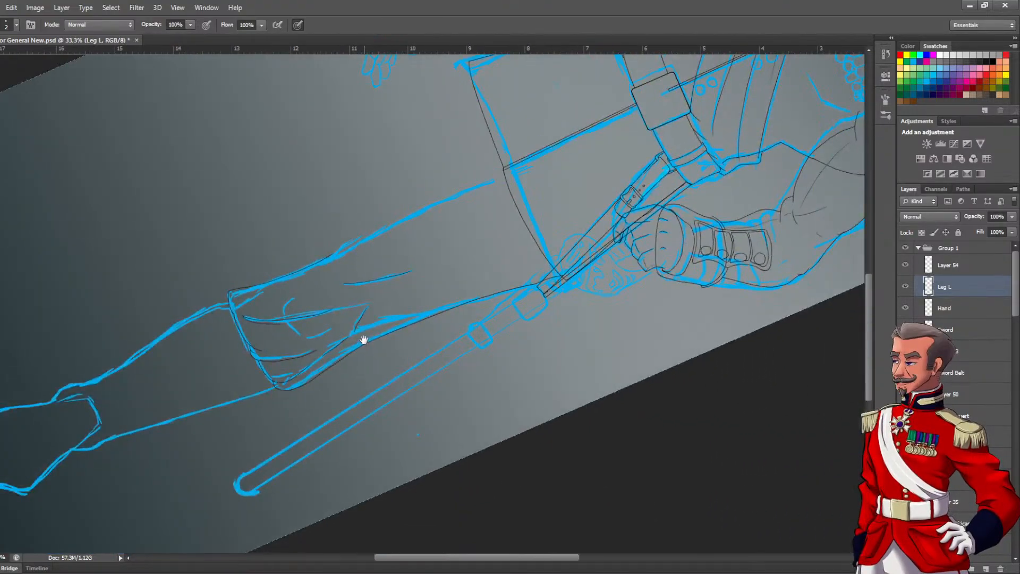
scroll(364, 340, up, 3)
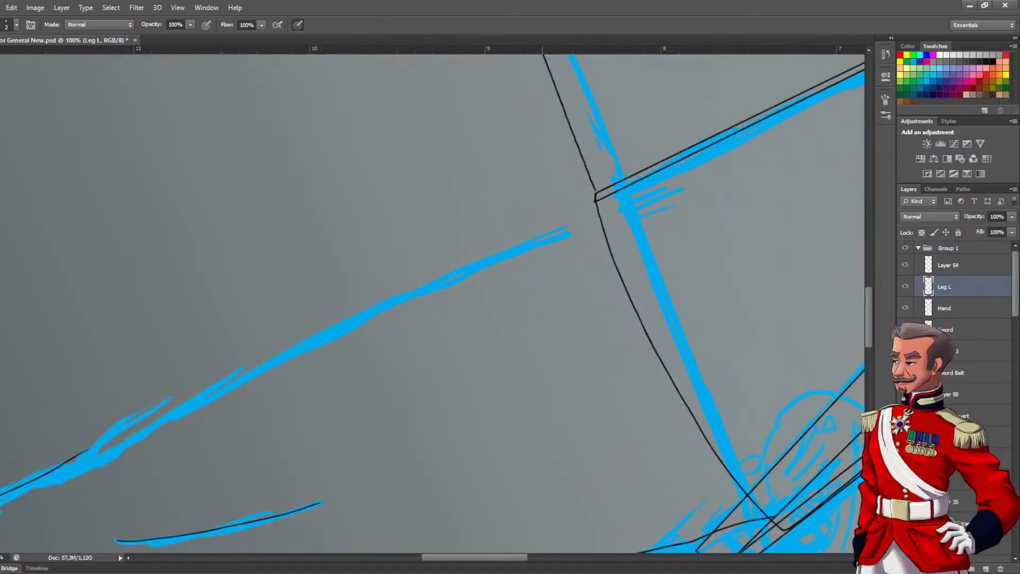
mouse_move(538, 240)
mouse_down()
mouse_move(208, 400)
mouse_move(542, 233)
mouse_up()
key(ctrl+z)
key(ctrl+z)
drag(64, 464, 538, 248)
key(ctrl+z)
drag(80, 455, 577, 214)
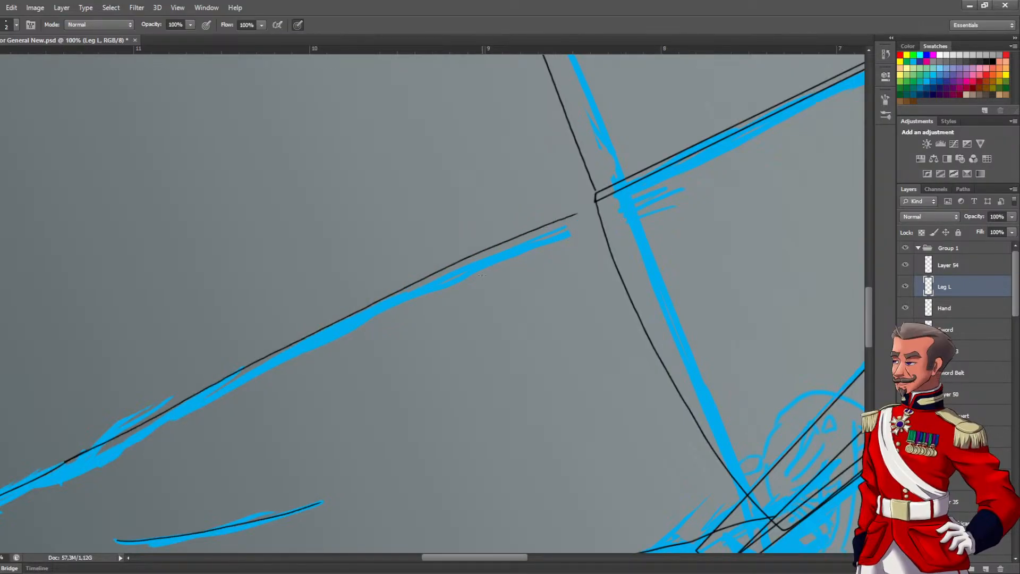
drag(120, 432, 412, 305)
alt+click(524, 272)
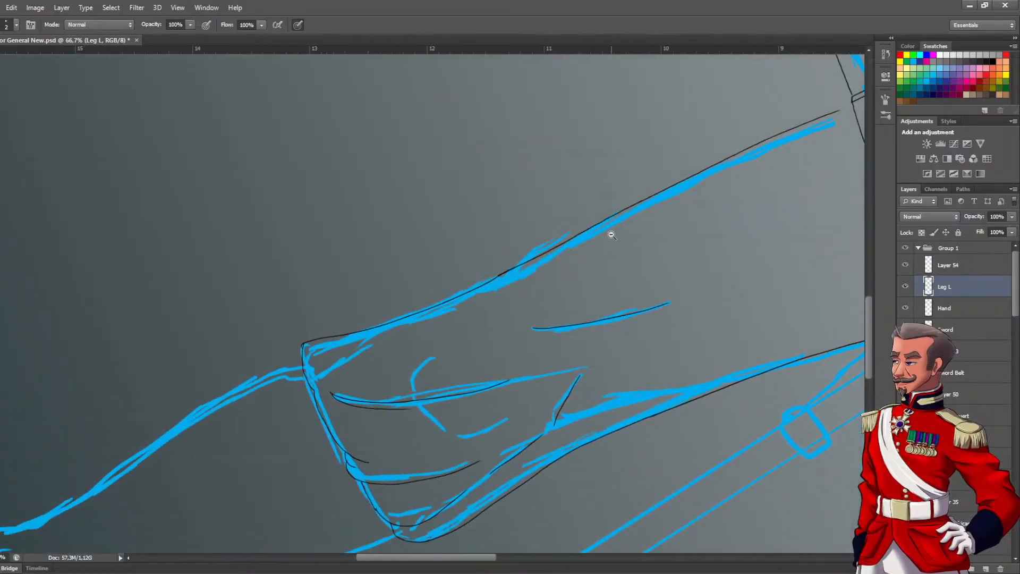
Erase the overlapping ends where the two trouser edge strokes meet and bridge the gap with one smooth line
ctrl+click(507, 277)
ctrl+click(508, 277)
key(e)
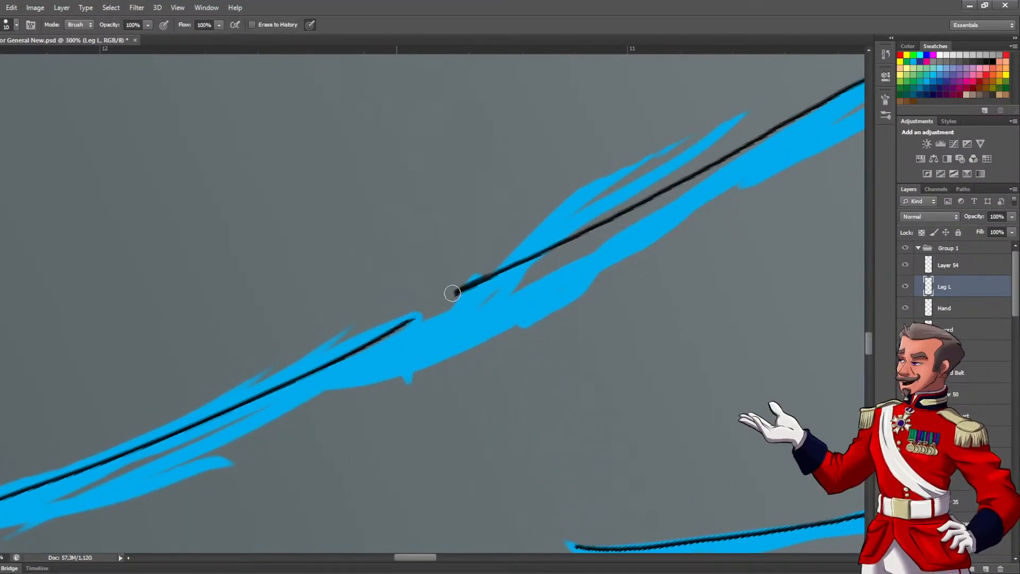
drag(416, 318, 390, 331)
key(b)
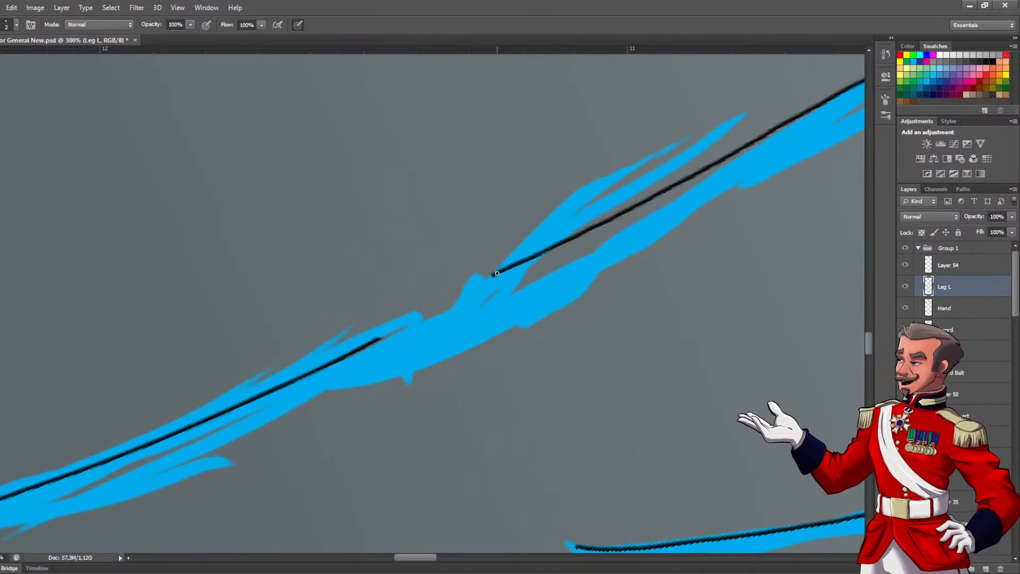
drag(494, 275, 295, 370)
key(ctrl+z)
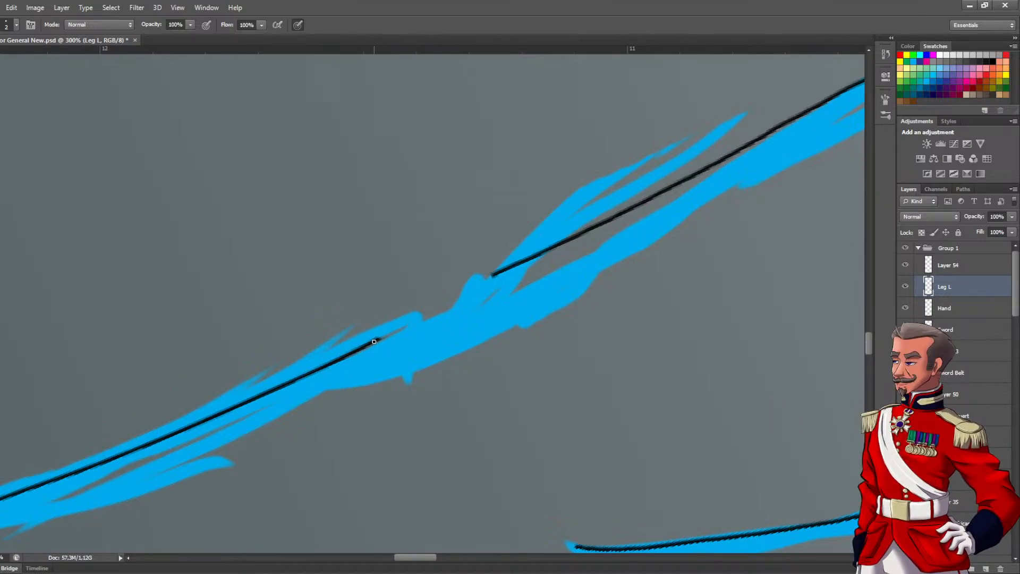
drag(402, 323, 509, 264)
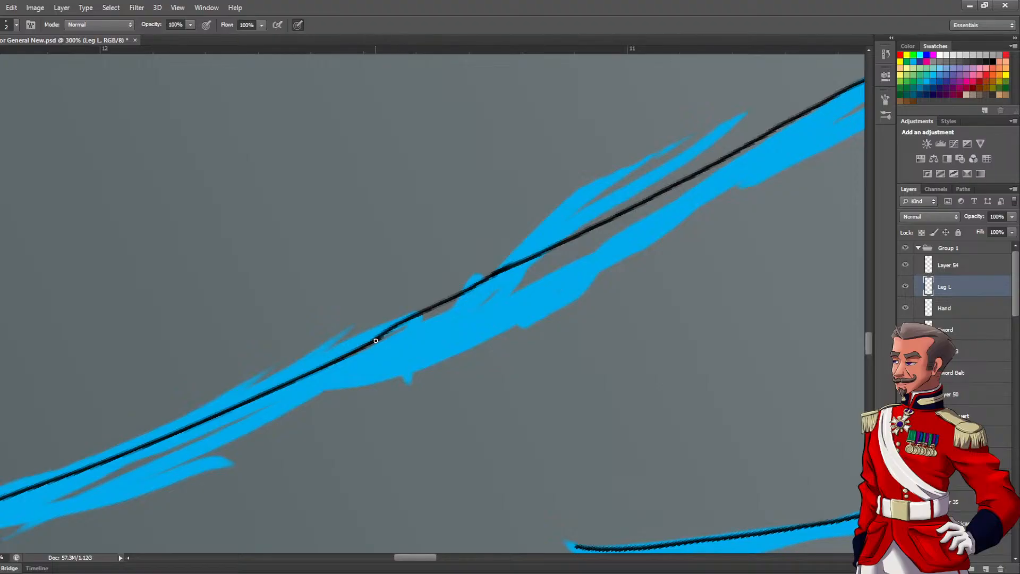
scroll(405, 305, down, 5)
Ink the lower leg's edge from the bottom cuff corner down to the ankle, following the blue sketch
mouse_move(472, 337)
mouse_down()
mouse_move(407, 248)
mouse_move(413, 235)
mouse_move(407, 388)
mouse_move(678, 168)
mouse_move(851, 61)
mouse_up()
ctrl+click(506, 271)
mouse_move(586, 252)
mouse_down()
mouse_move(392, 324)
mouse_move(324, 303)
mouse_up()
ctrl+click(340, 324)
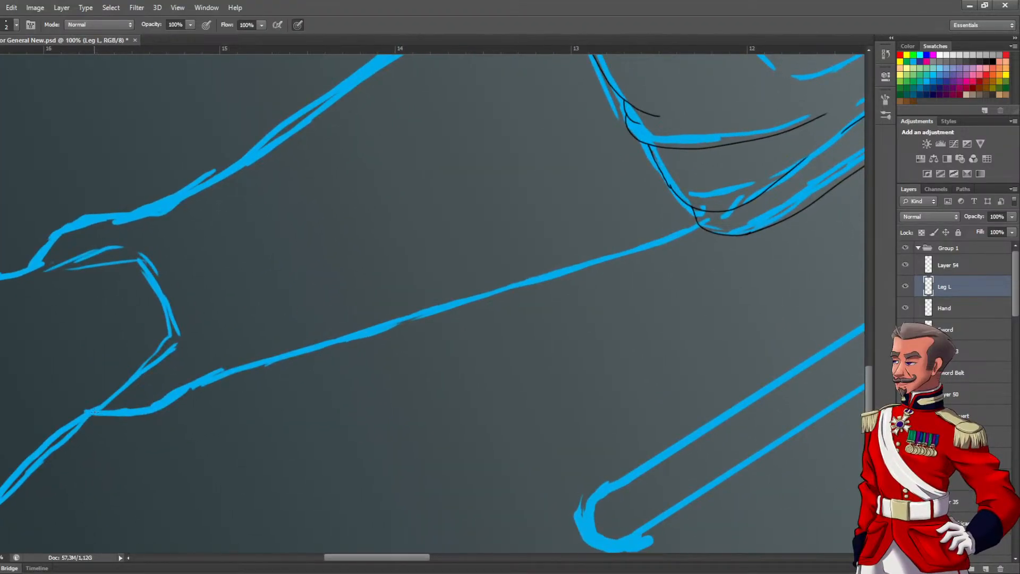
mouse_move(179, 403)
mouse_down()
mouse_move(225, 370)
mouse_move(281, 350)
mouse_move(662, 241)
mouse_up()
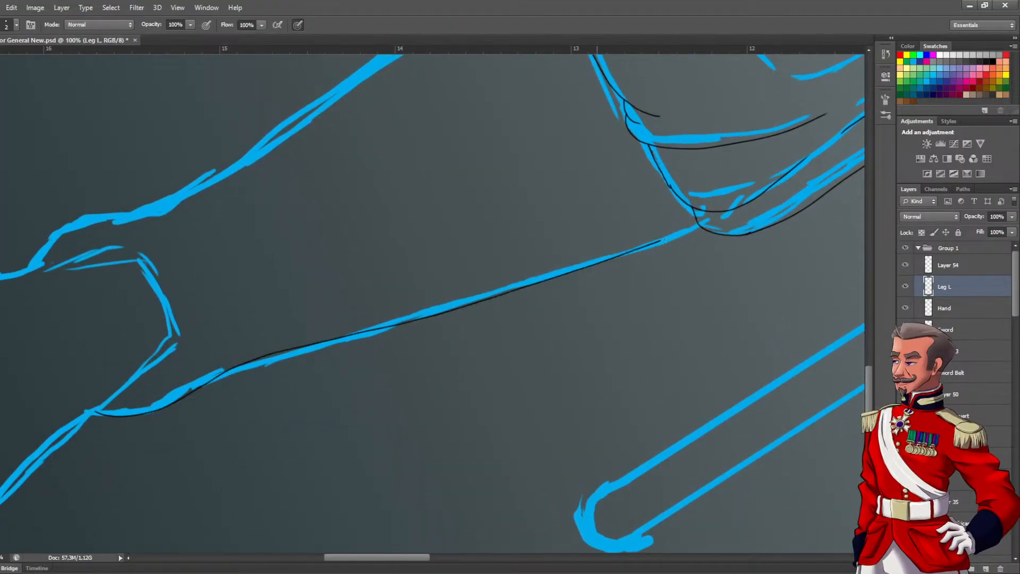
Ink the lower leg's other edge between the ankle and the upper cuff corner, redoing the stroke until it fits the sketch
drag(427, 215, 503, 335)
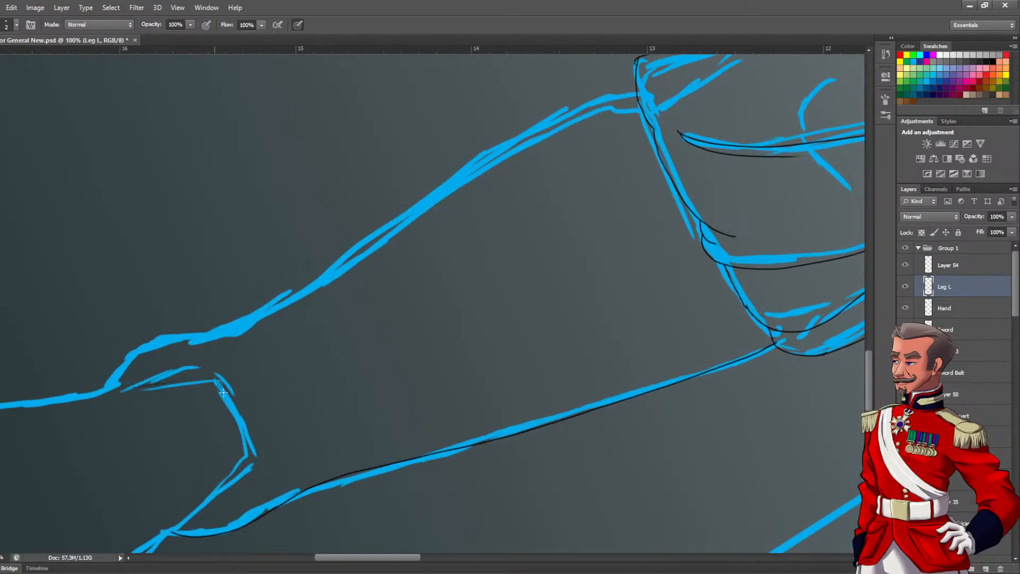
drag(230, 364, 230, 408)
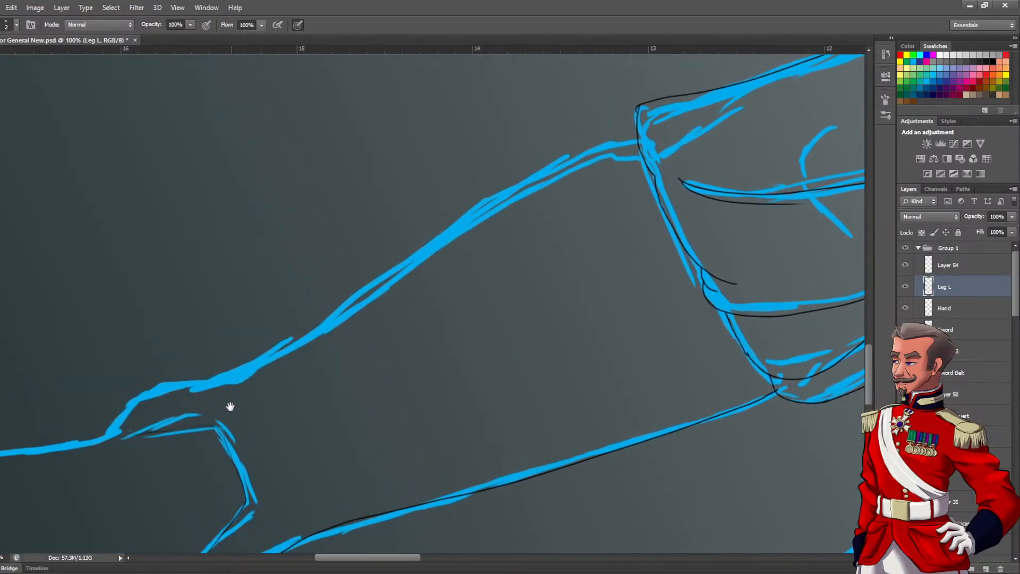
drag(244, 362, 565, 175)
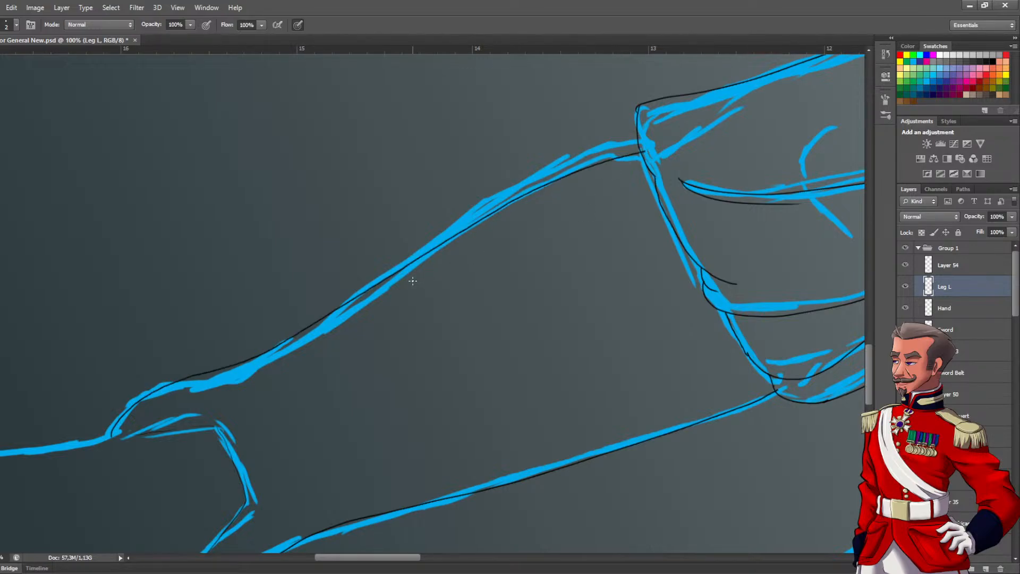
key(ctrl+z)
mouse_move(645, 143)
mouse_down()
mouse_move(589, 155)
mouse_move(498, 205)
mouse_move(330, 324)
mouse_move(242, 369)
mouse_move(165, 386)
mouse_up()
drag(122, 440, 257, 313)
key(ctrl+z)
drag(356, 279, 647, 112)
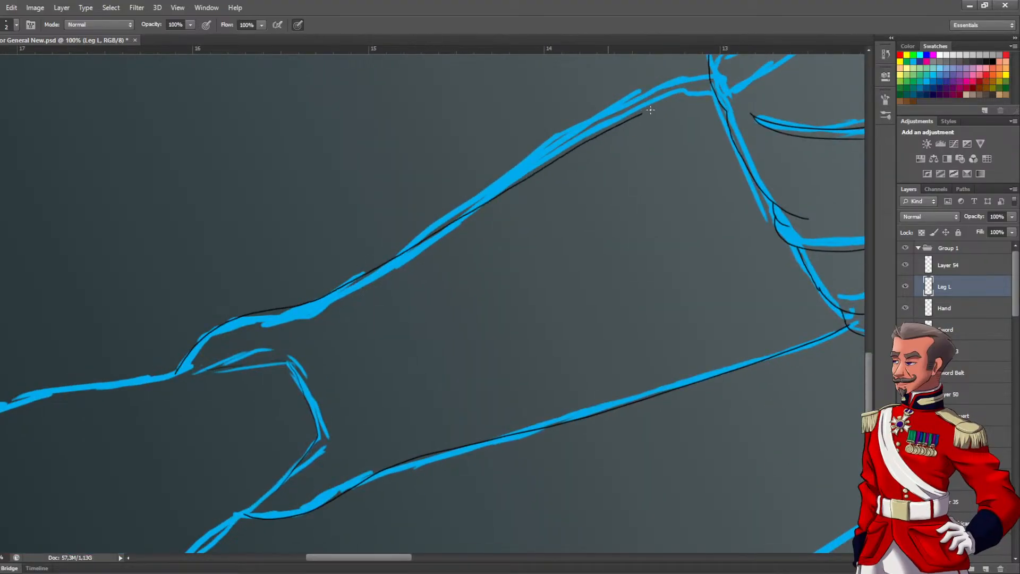
Ink the shoe outline around the opening, sole, toe and instep, joining it to the ankle lines
drag(433, 289, 533, 169)
drag(499, 217, 569, 143)
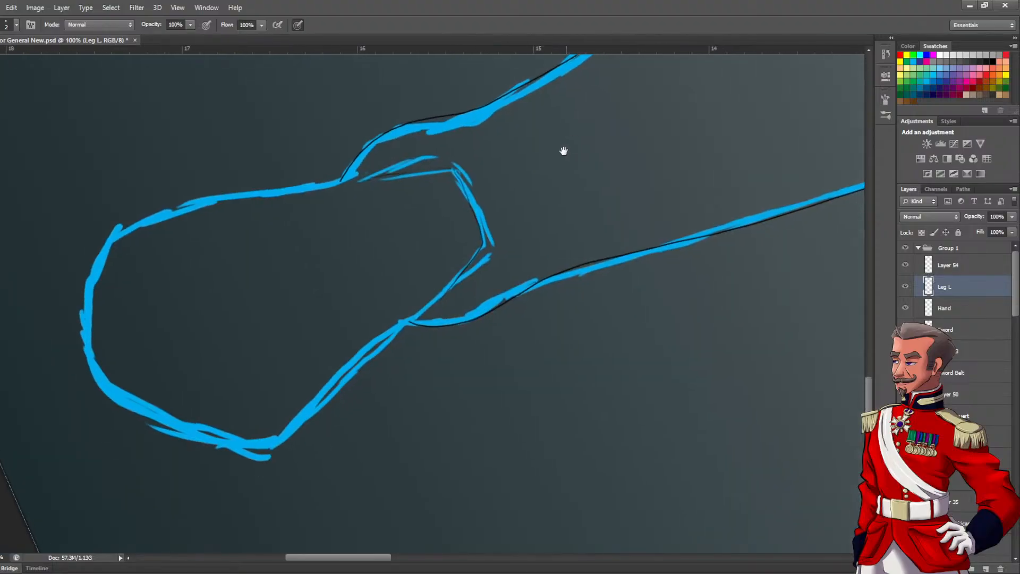
ctrl+click(415, 342)
drag(410, 400, 627, 391)
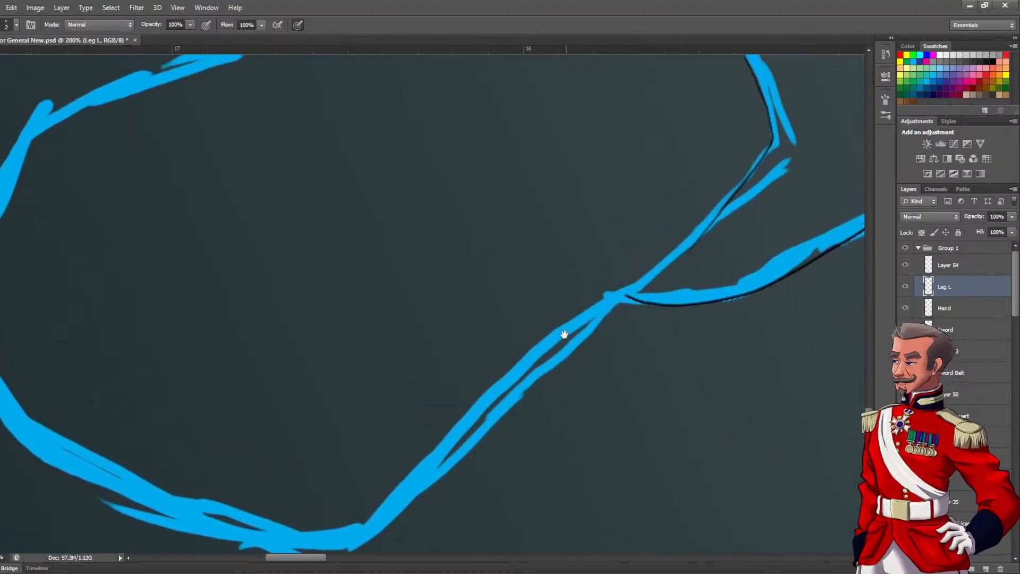
drag(565, 337, 624, 272)
mouse_move(707, 207)
mouse_down()
mouse_move(525, 373)
mouse_move(372, 488)
mouse_move(148, 435)
mouse_move(63, 289)
mouse_move(107, 121)
mouse_move(105, 390)
mouse_up()
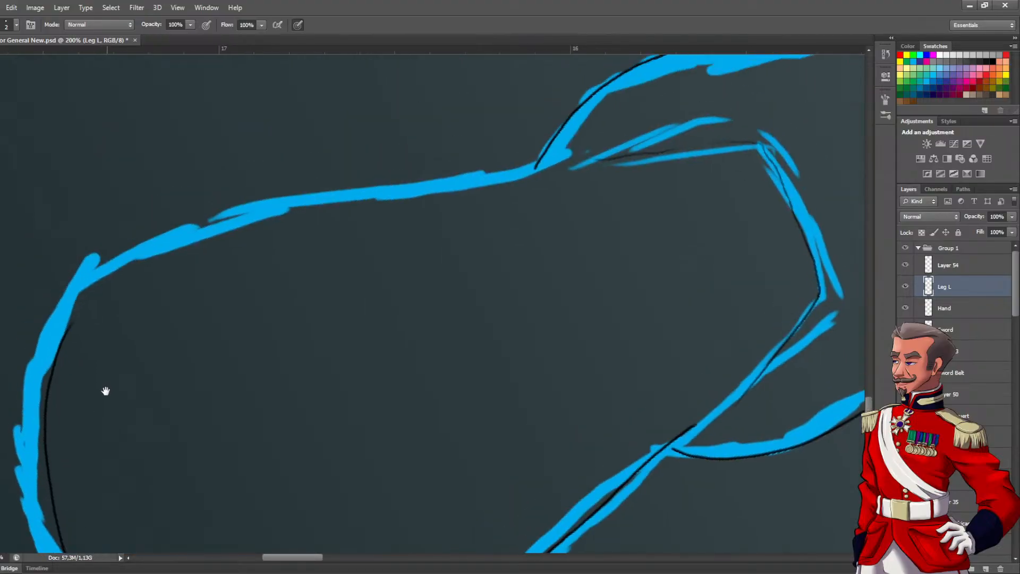
mouse_move(73, 325)
mouse_down()
mouse_move(153, 255)
mouse_move(340, 208)
mouse_move(593, 166)
mouse_up()
drag(515, 187, 485, 254)
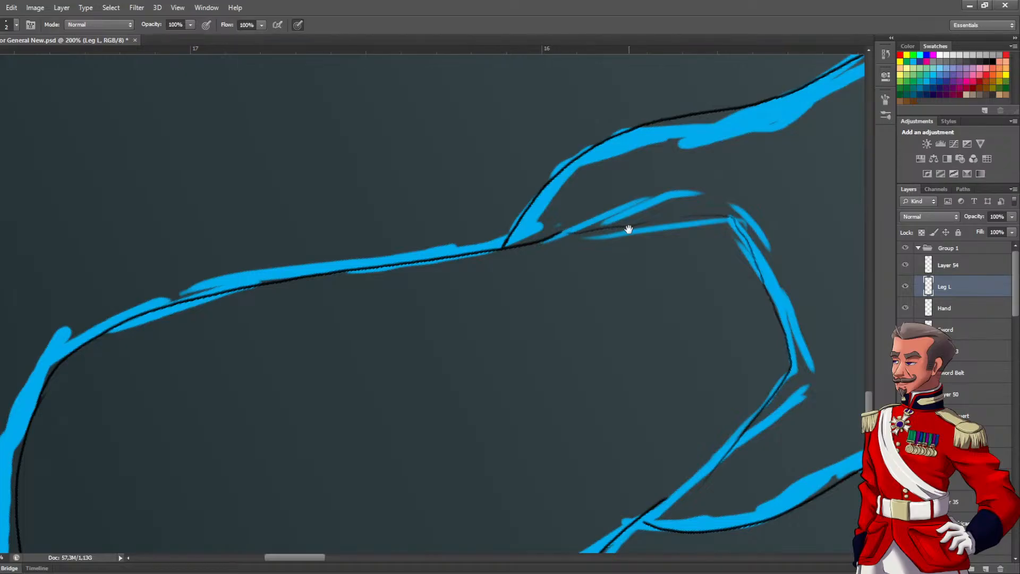
Erase the inked lines of the shoe opening, including the excess beyond the instep line
drag(618, 229, 400, 241)
key(e)
drag(324, 250, 321, 254)
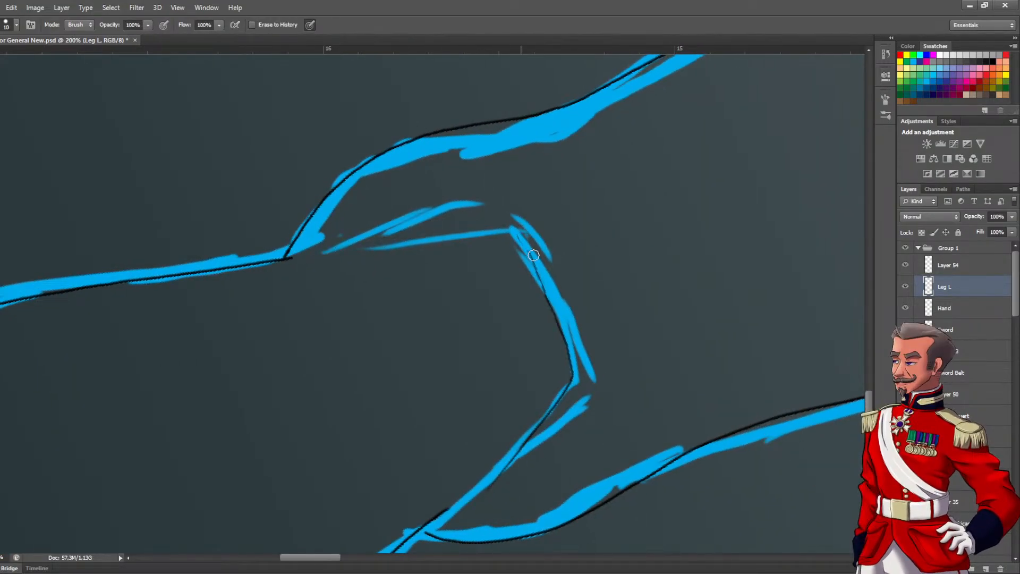
drag(574, 359, 505, 220)
drag(569, 375, 476, 493)
drag(534, 428, 470, 407)
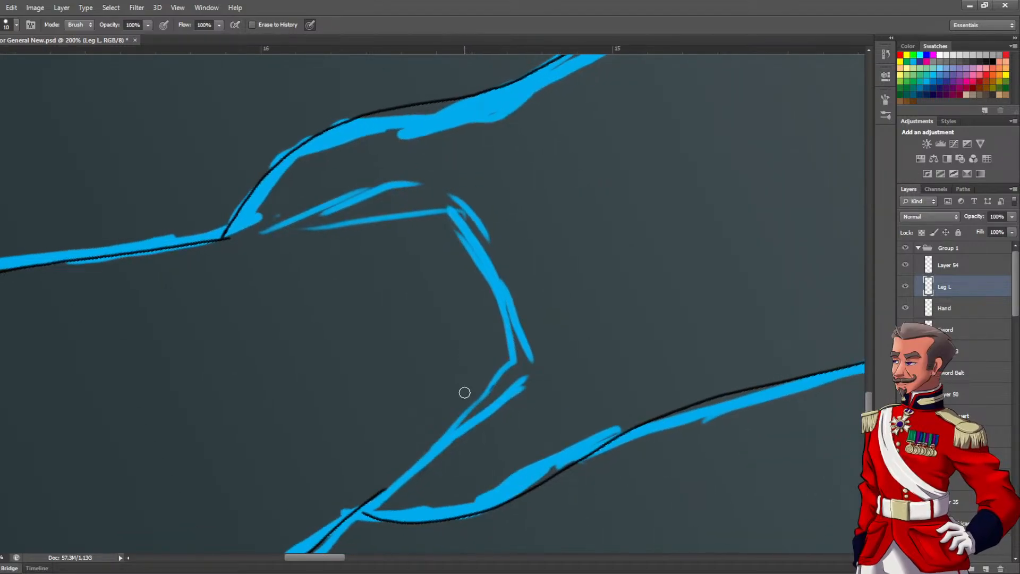
Re-ink the shoe opening with cleaner strokes along both angled sides and the short edge near the instep
key(b)
drag(417, 464, 533, 362)
key(ctrl+z)
mouse_move(448, 198)
mouse_down()
mouse_move(518, 362)
mouse_move(402, 464)
mouse_up()
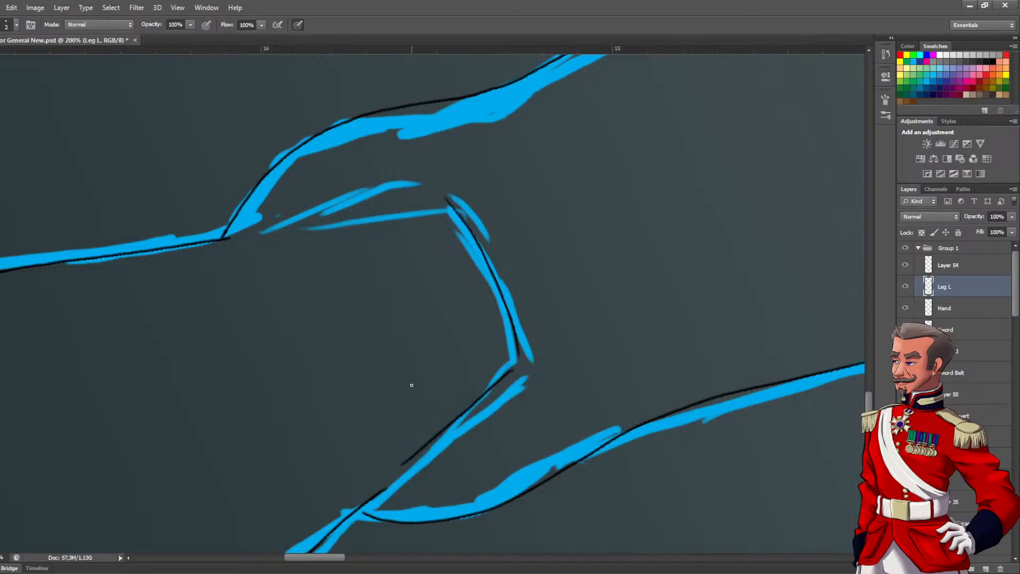
drag(267, 229, 378, 208)
mouse_move(383, 364)
mouse_down()
mouse_move(489, 221)
mouse_move(477, 245)
mouse_up()
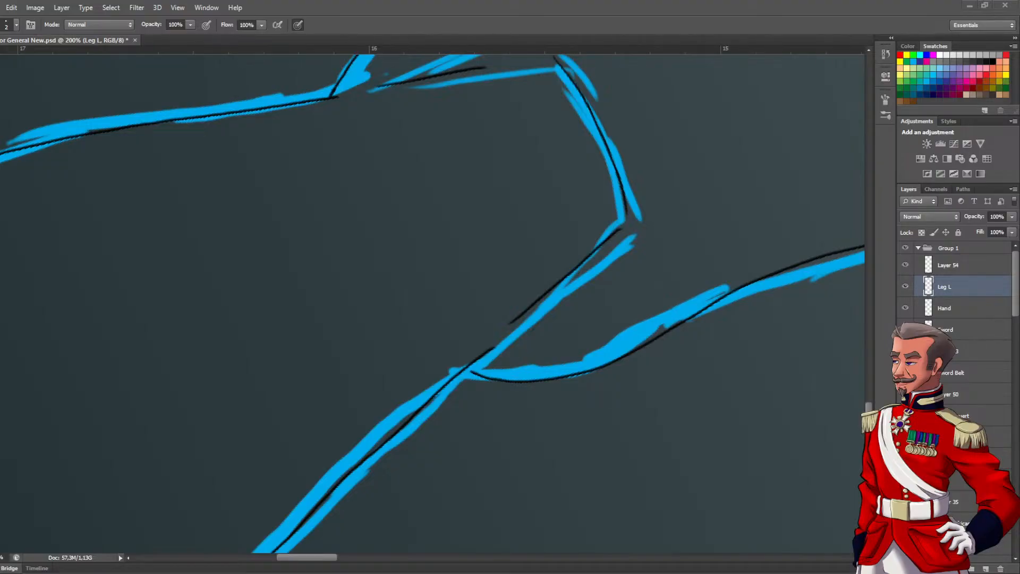
scroll(387, 326, down, 3)
drag(405, 348, 312, 410)
drag(541, 245, 271, 363)
drag(604, 209, 229, 344)
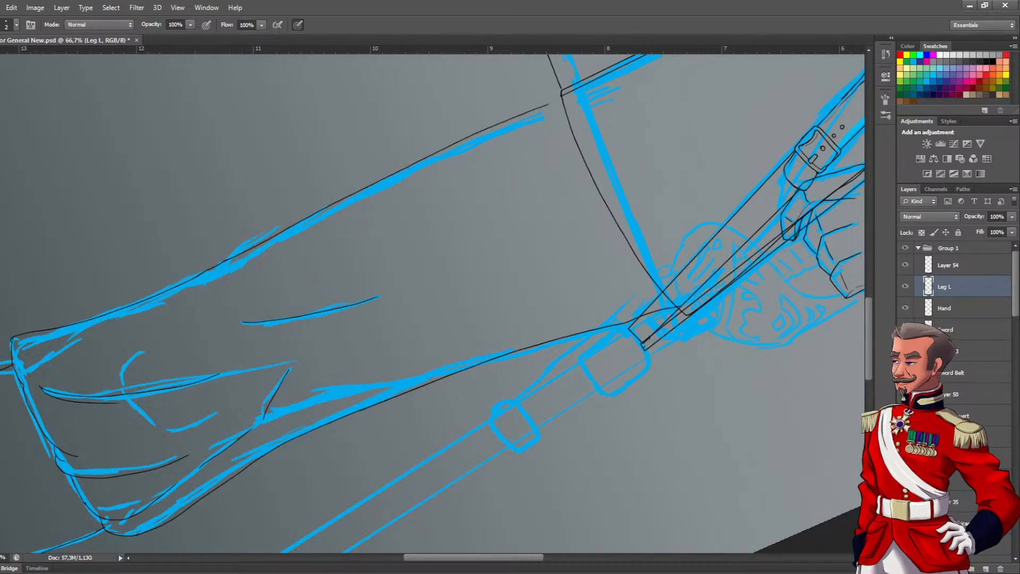
Reset the canvas rotation to 0° and hide the blue sketch layer so only the black line art shows
drag(319, 330, 398, 305)
scroll(430, 253, down, 3)
scroll(462, 217, up, 1)
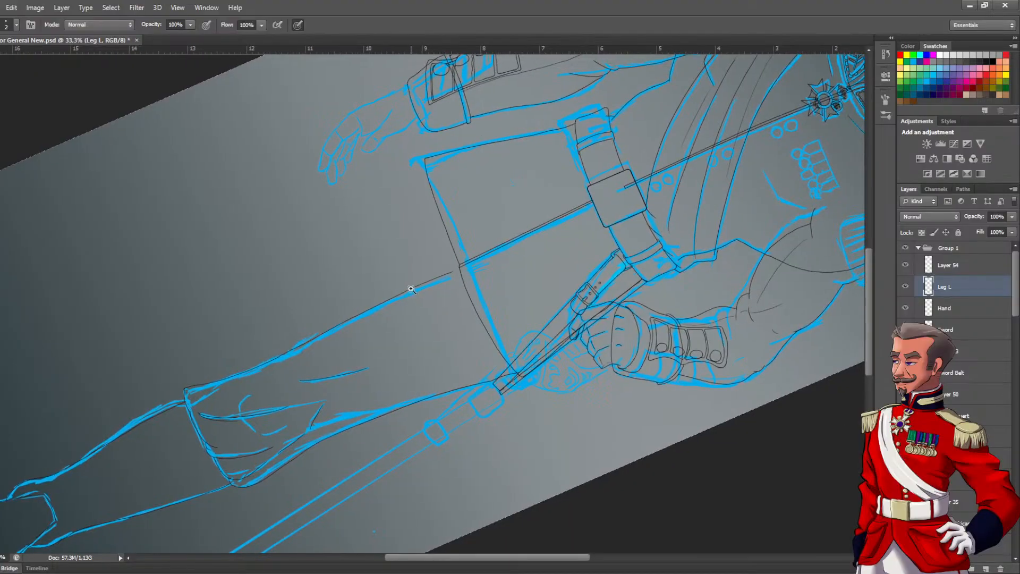
scroll(410, 288, up, 1)
scroll(414, 289, down, 1)
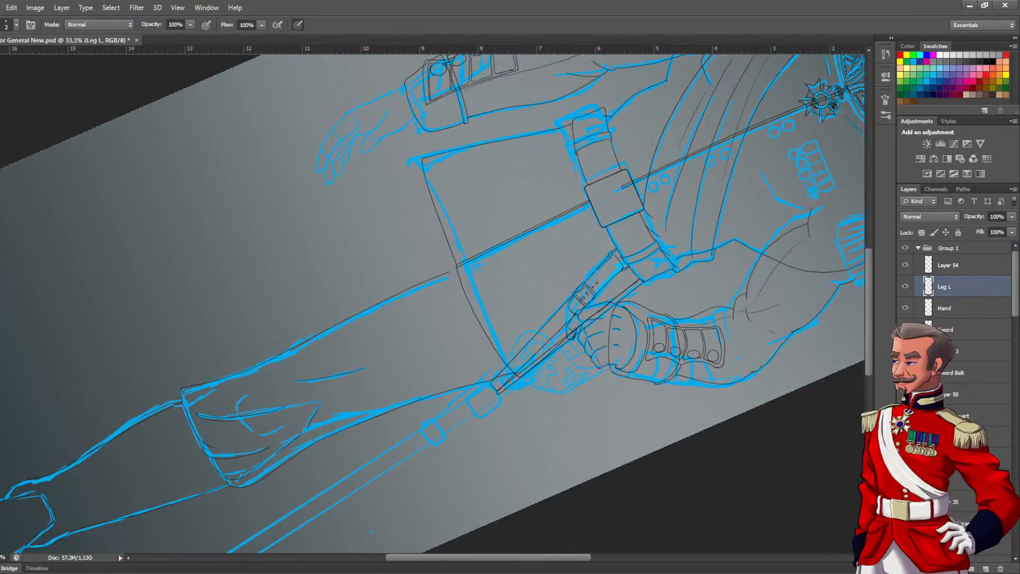
key(r)
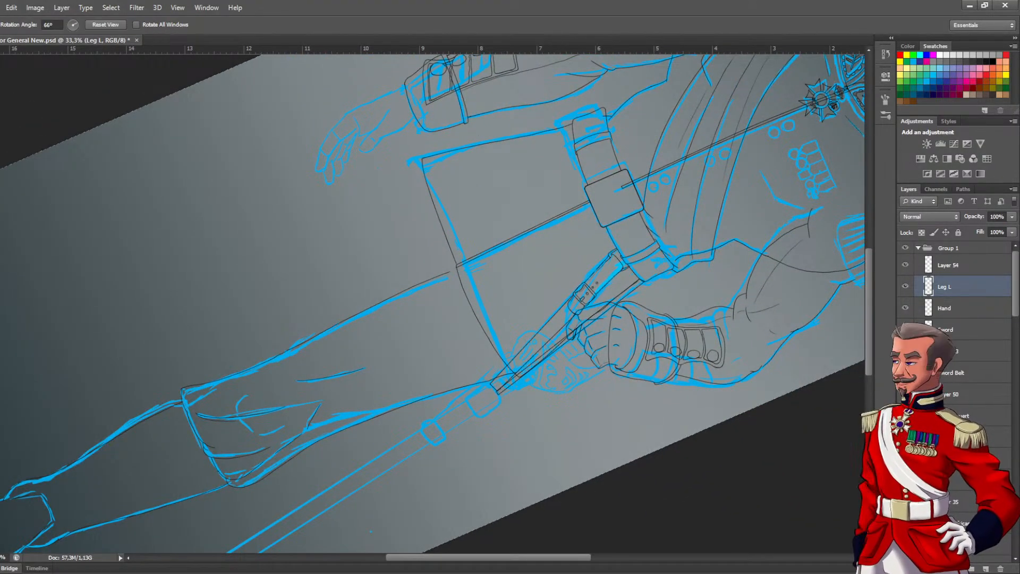
click(106, 25)
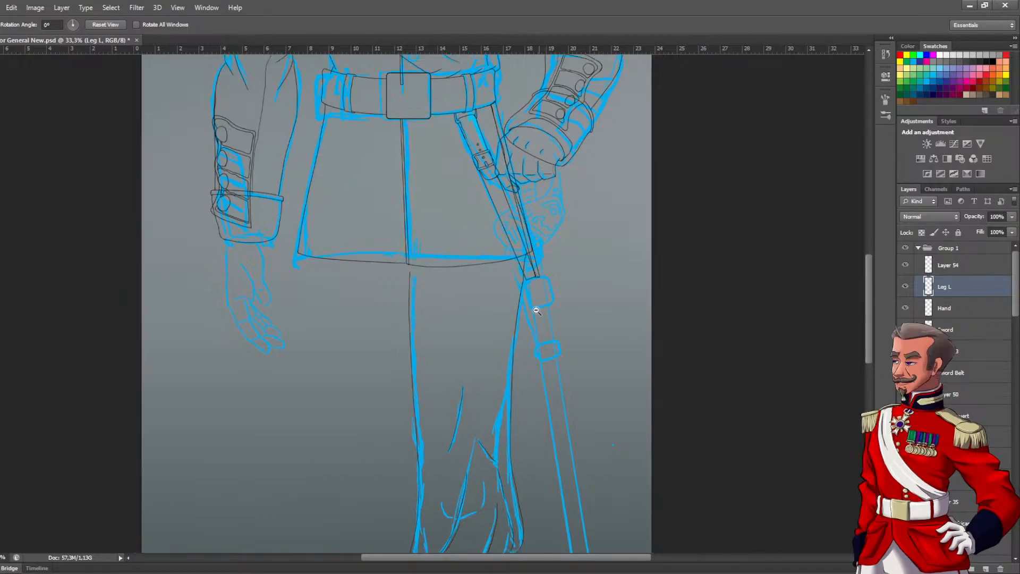
drag(528, 368, 520, 217)
drag(530, 399, 524, 290)
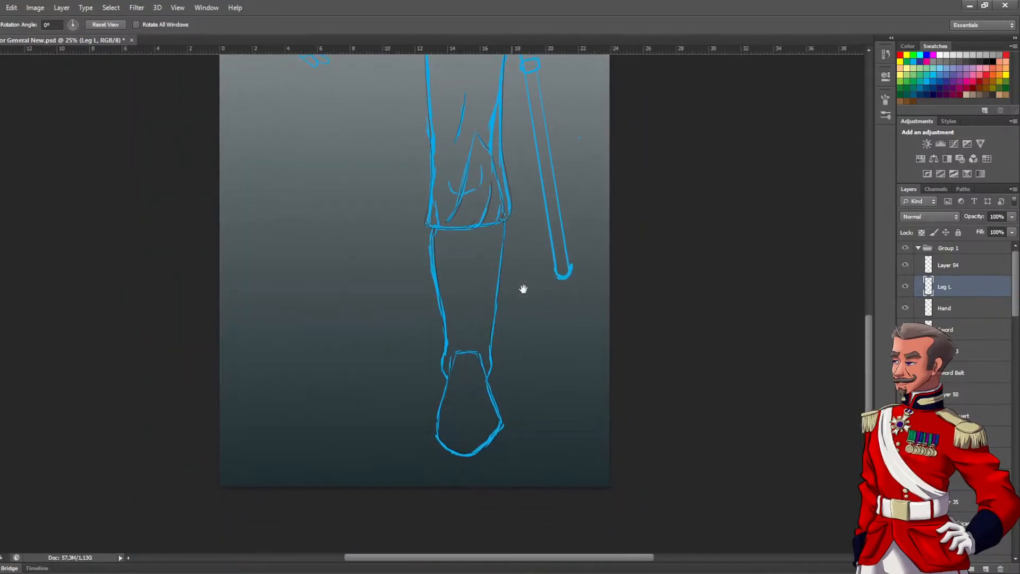
drag(1015, 305, 1014, 372)
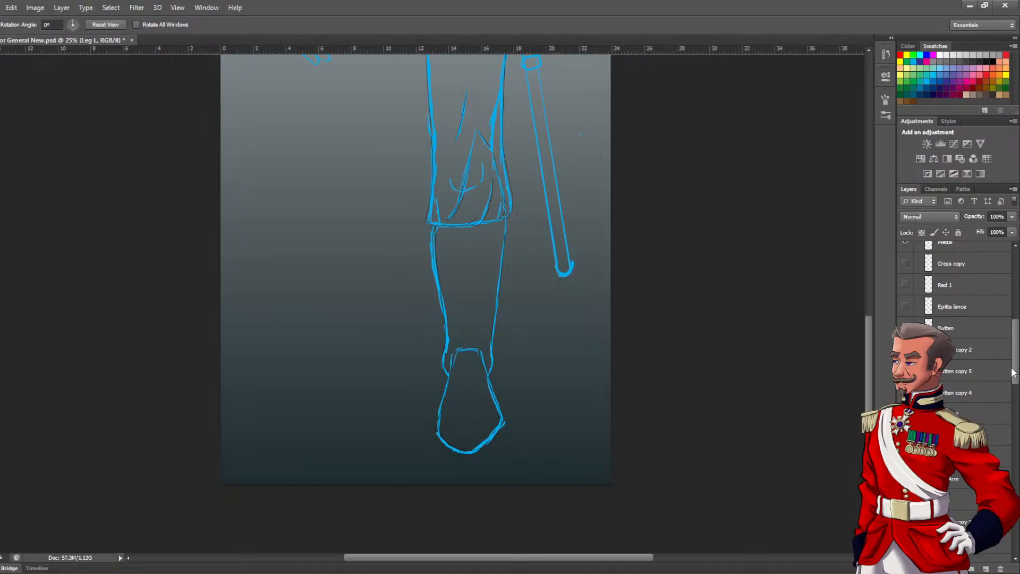
drag(1014, 372, 1015, 446)
click(905, 512)
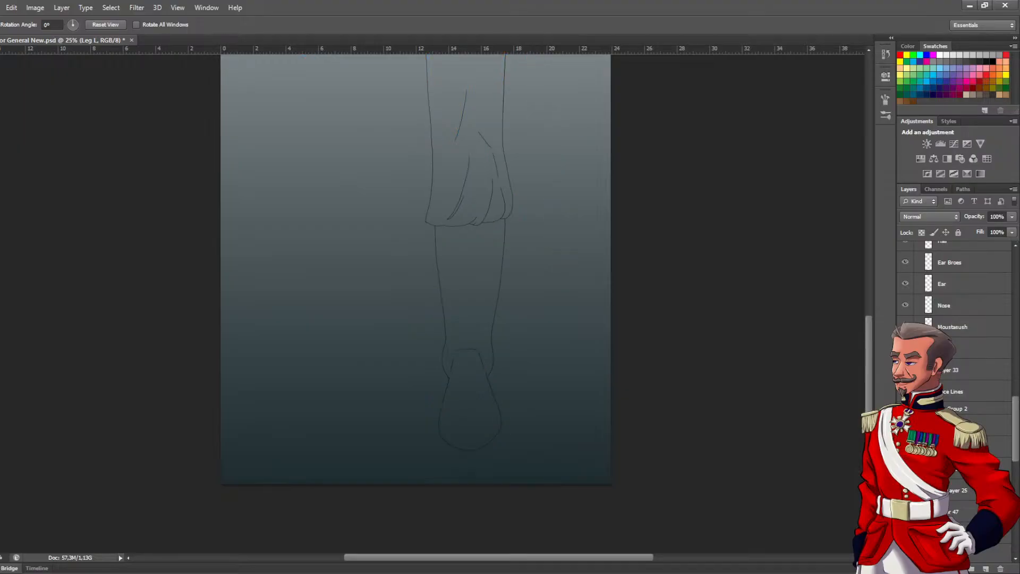
Erase the lower stretch of the trouser leg's inner edge, from the knee down to the cuff corner
alt+click(468, 295)
drag(468, 298, 487, 495)
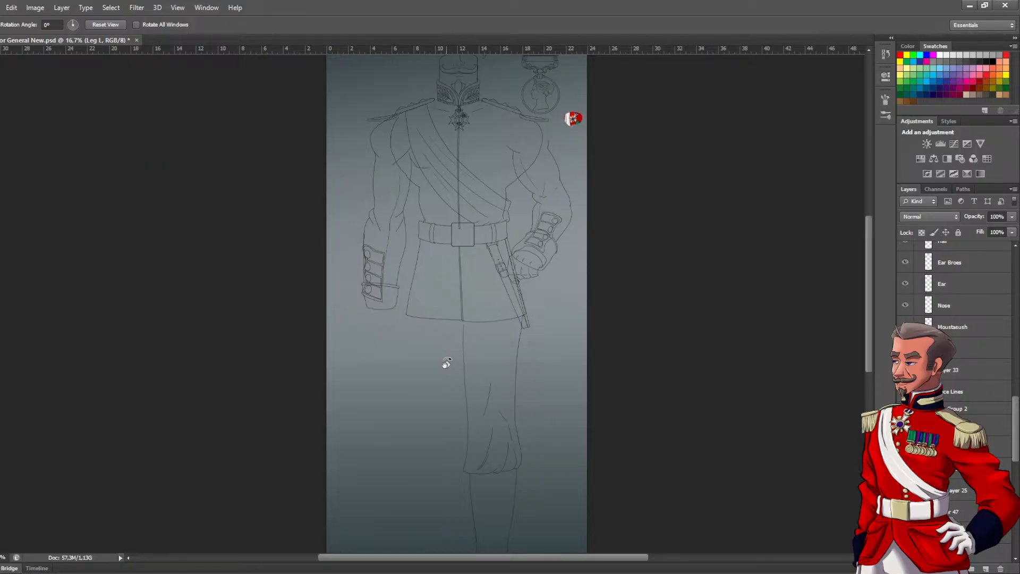
drag(421, 401, 406, 281)
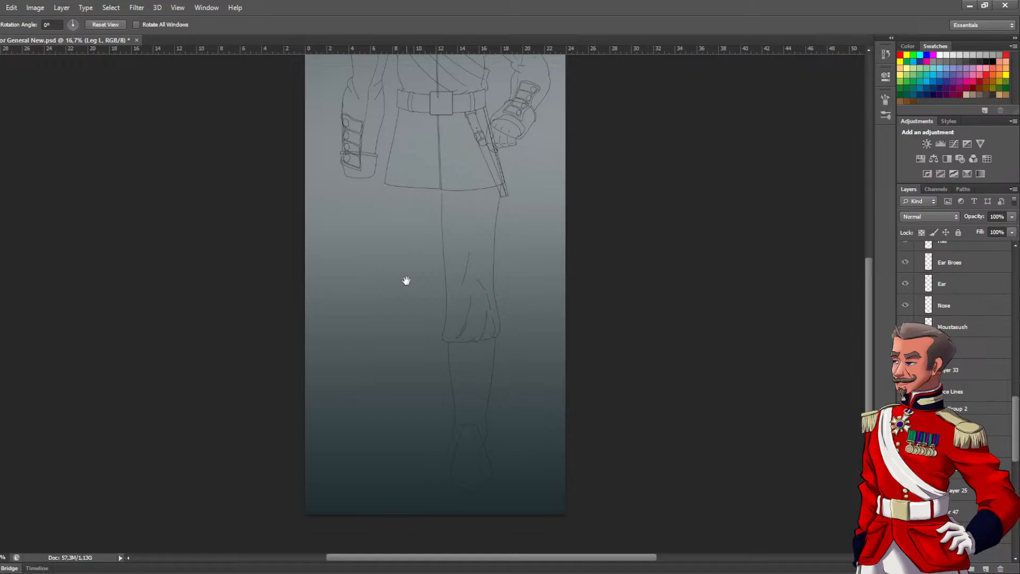
scroll(436, 321, up, 5)
drag(470, 328, 431, 390)
key(e)
click(430, 496)
mouse_move(434, 502)
mouse_down()
mouse_move(455, 379)
mouse_move(458, 207)
mouse_up()
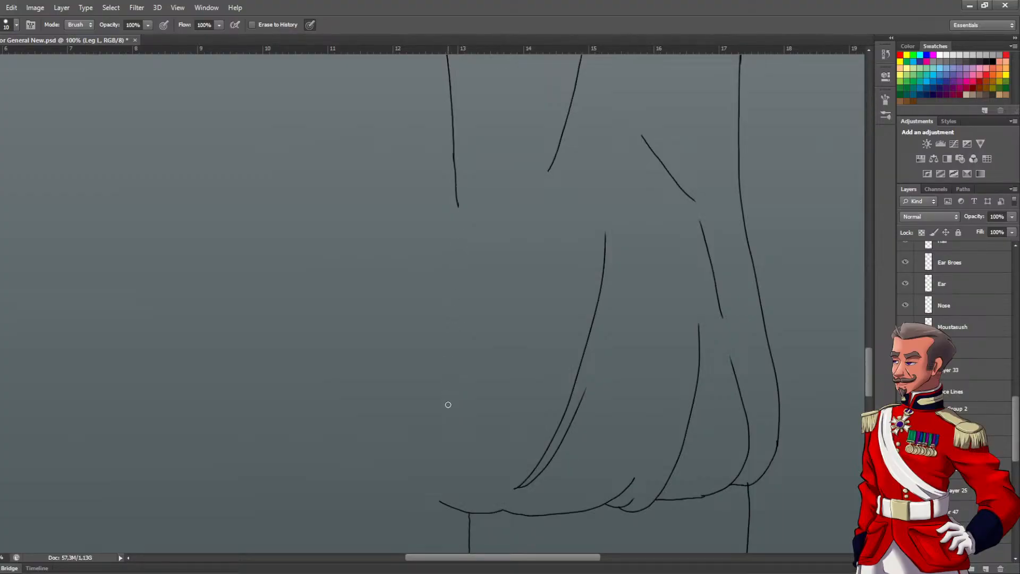
key(b)
mouse_move(435, 495)
mouse_down()
mouse_move(457, 149)
mouse_move(433, 460)
mouse_move(448, 498)
mouse_up()
key(ctrl+z)
key(ctrl+z)
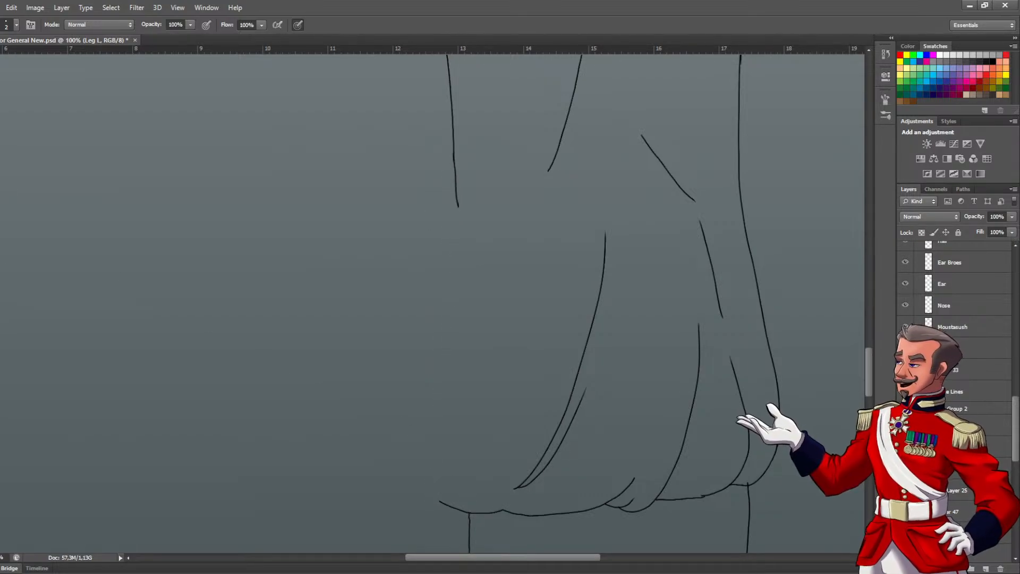
Draw a pen path for the missing inner trouser edge, from the remaining upper line down to the cuff corner
key(p)
click(452, 126)
click(444, 256)
click(436, 348)
click(429, 440)
drag(441, 504, 454, 519)
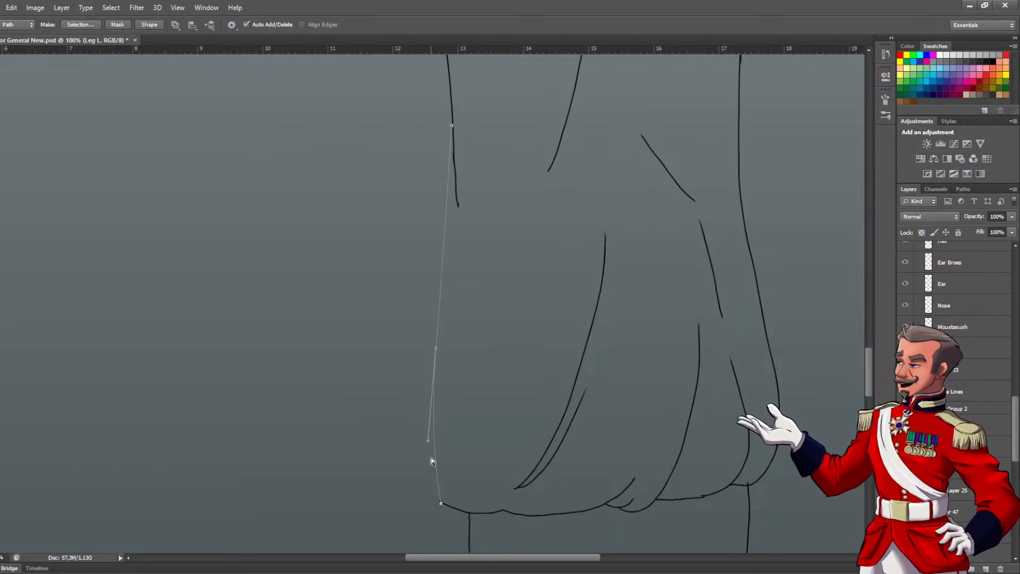
Reshape the path into a fuller bulge above the cuff, ending it on the cuff line and raising its upper anchor along the inked edge
drag(428, 441, 412, 466)
key(ctrl+z)
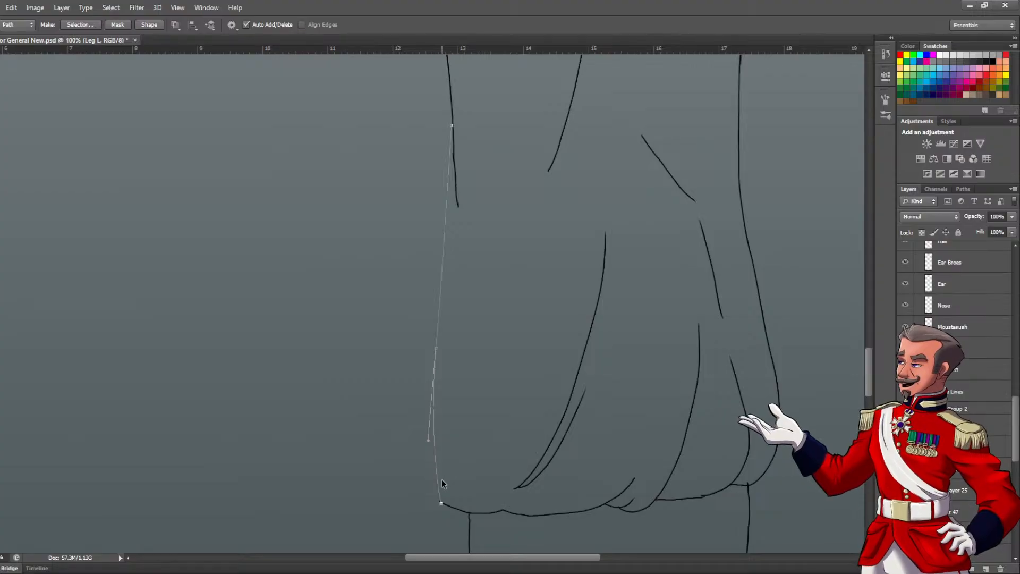
click(445, 504)
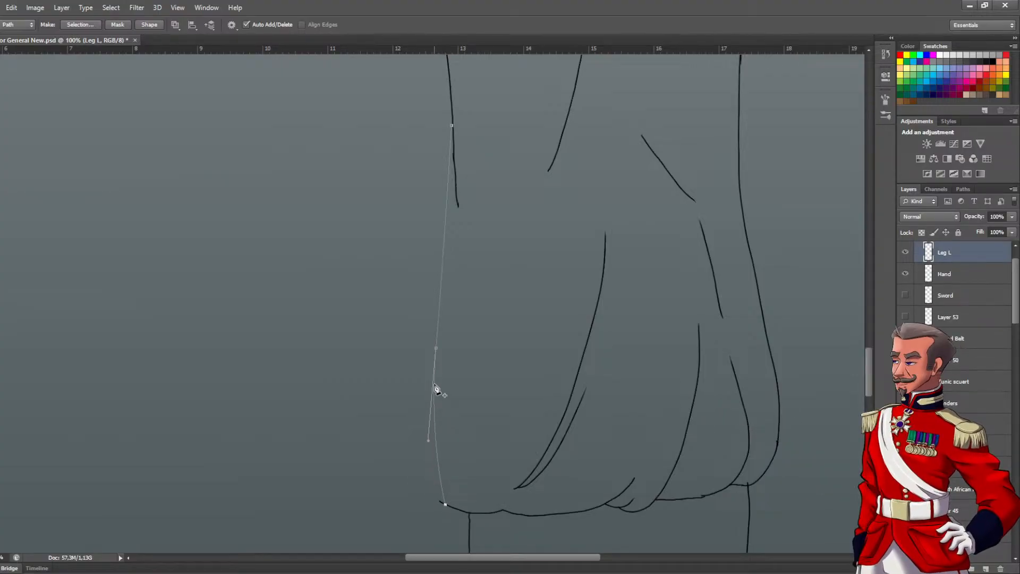
drag(436, 349, 425, 385)
drag(445, 507, 453, 514)
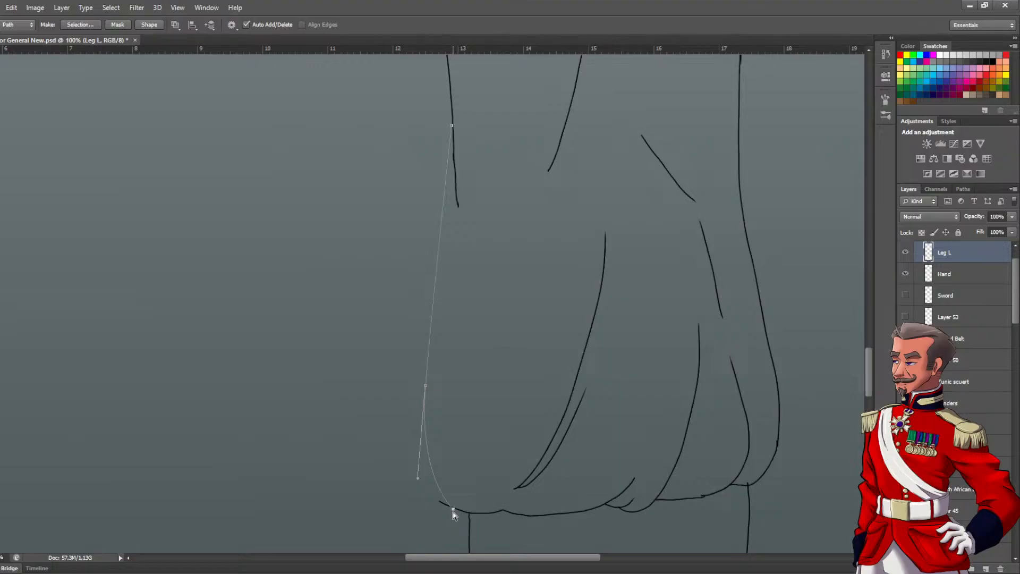
drag(416, 482, 411, 495)
click(453, 125)
drag(453, 127, 451, 114)
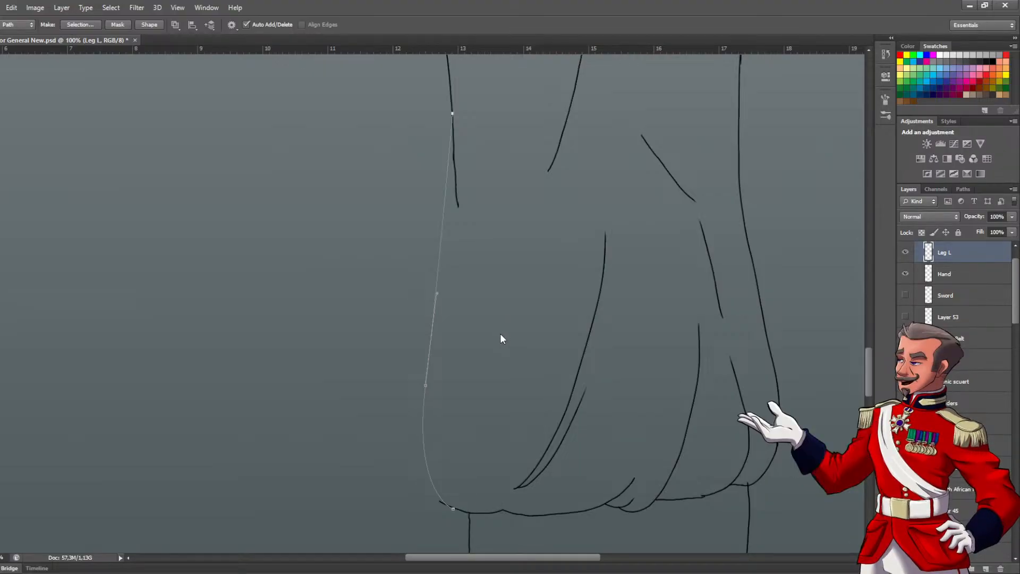
Stroke the trouser edge path in black on the Leg L layer and clear the path
key(i)
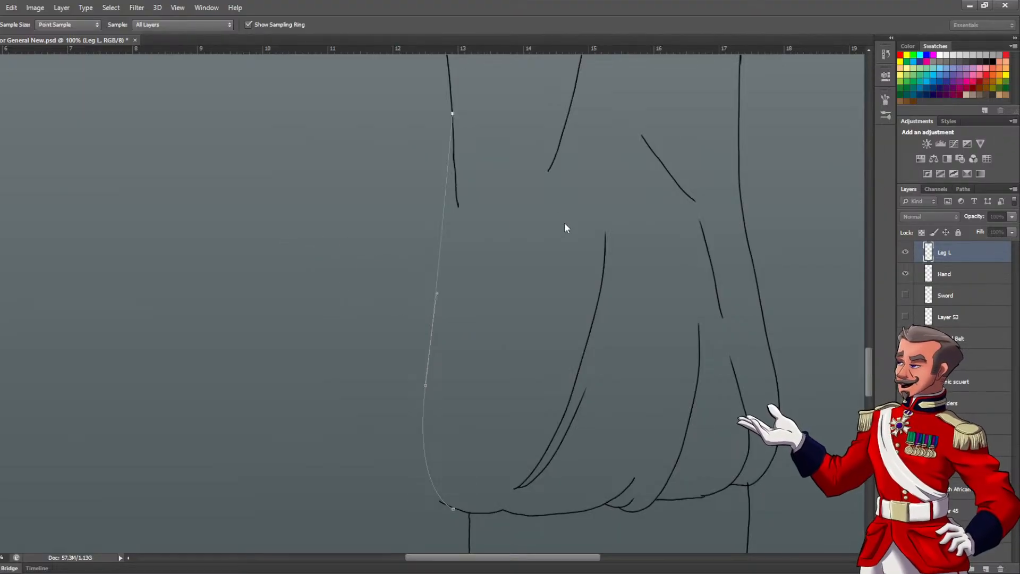
key(p)
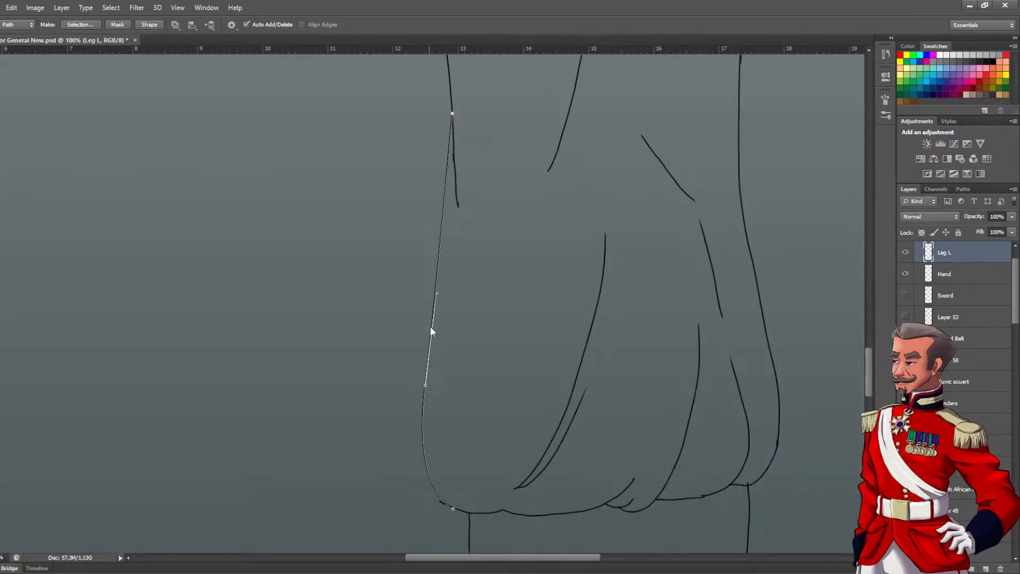
key(Return)
Erase the excess line sticking out beyond the new curve at the cuff's inner corner
drag(443, 388, 448, 298)
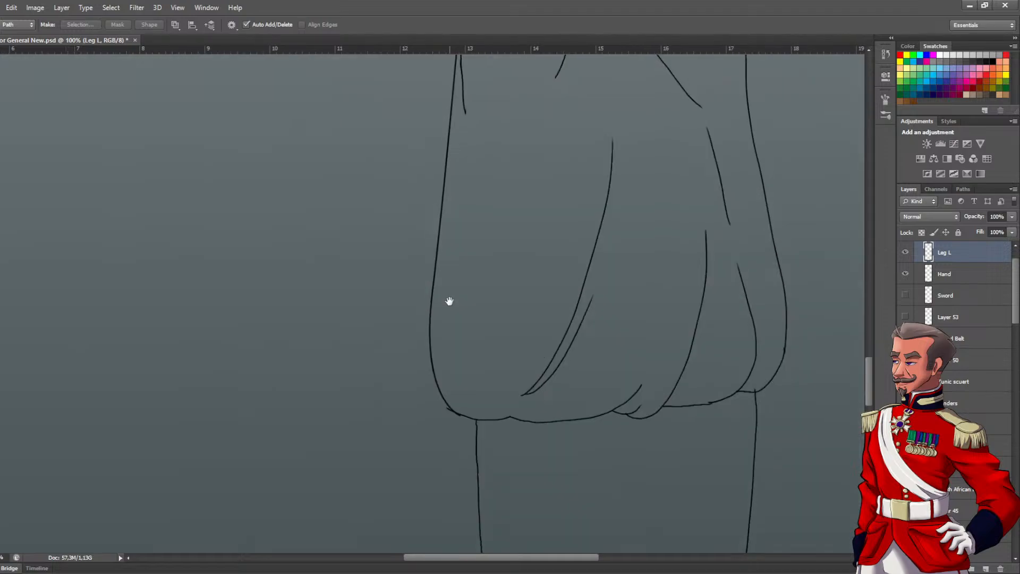
click(438, 393)
click(452, 424)
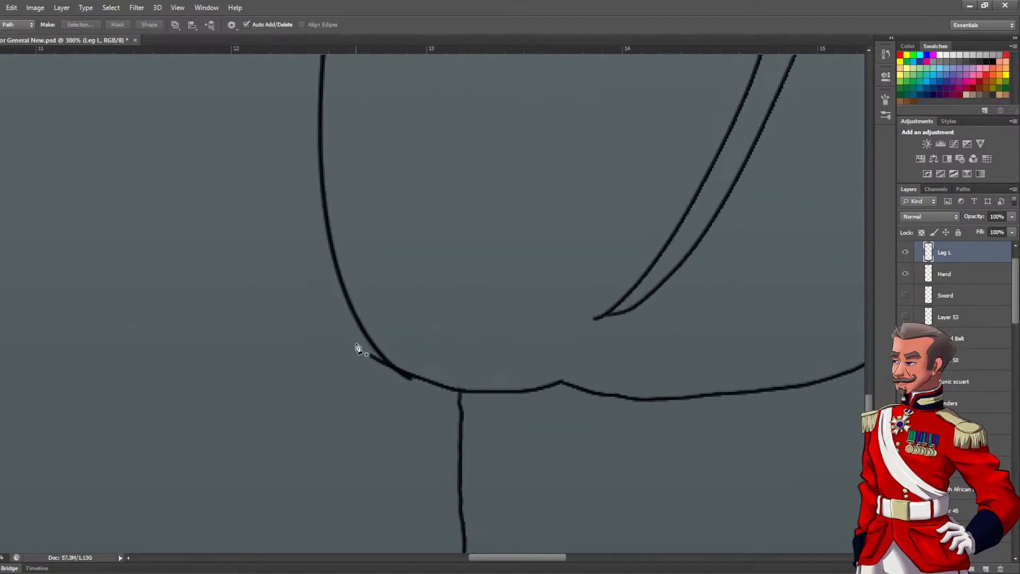
key(e)
mouse_move(375, 357)
mouse_down()
mouse_move(385, 378)
mouse_move(411, 386)
mouse_move(390, 376)
mouse_up()
drag(397, 247, 406, 380)
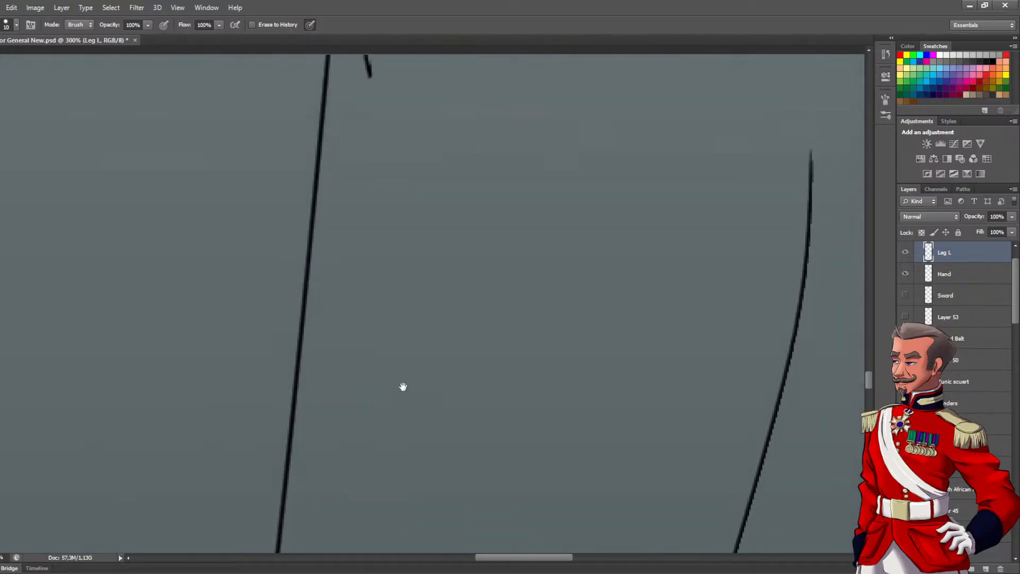
drag(429, 146, 411, 394)
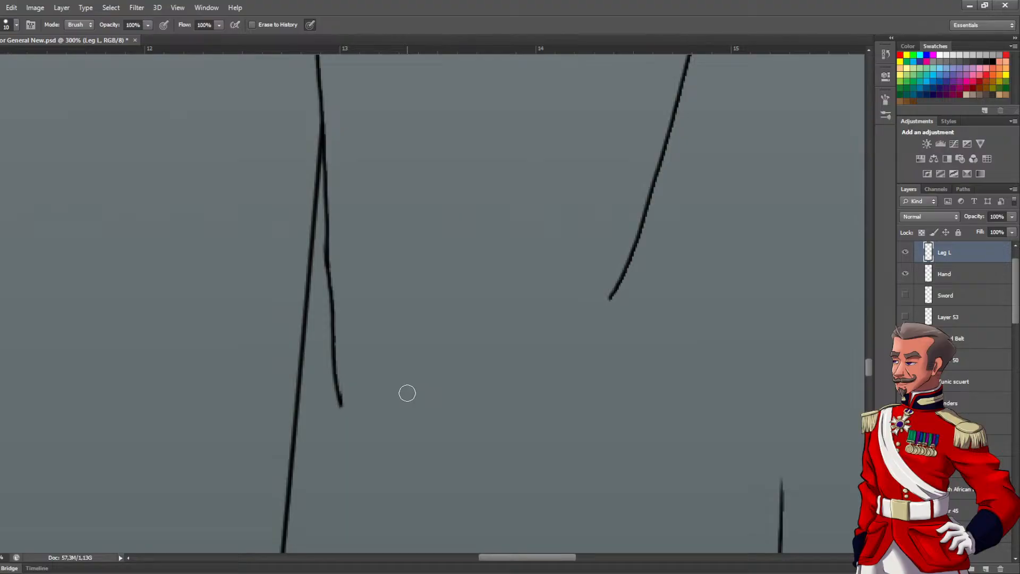
mouse_move(398, 234)
mouse_down()
mouse_move(414, 403)
mouse_move(406, 336)
mouse_up()
scroll(406, 352, down, 5)
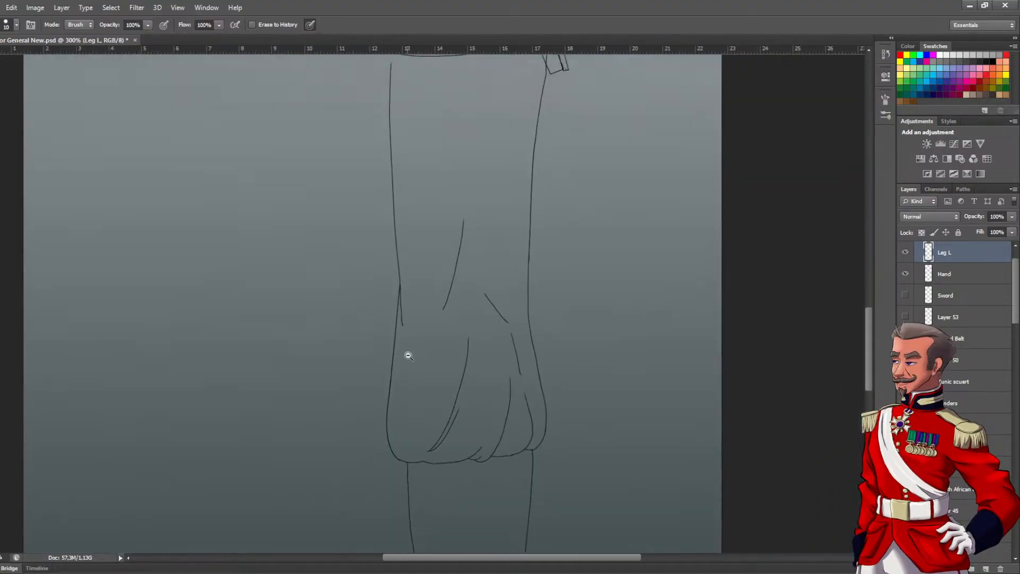
Draw a curved pen path just below the shoe's toe outline, joining it at both sides, for the edge of the sole
drag(408, 390, 411, 260)
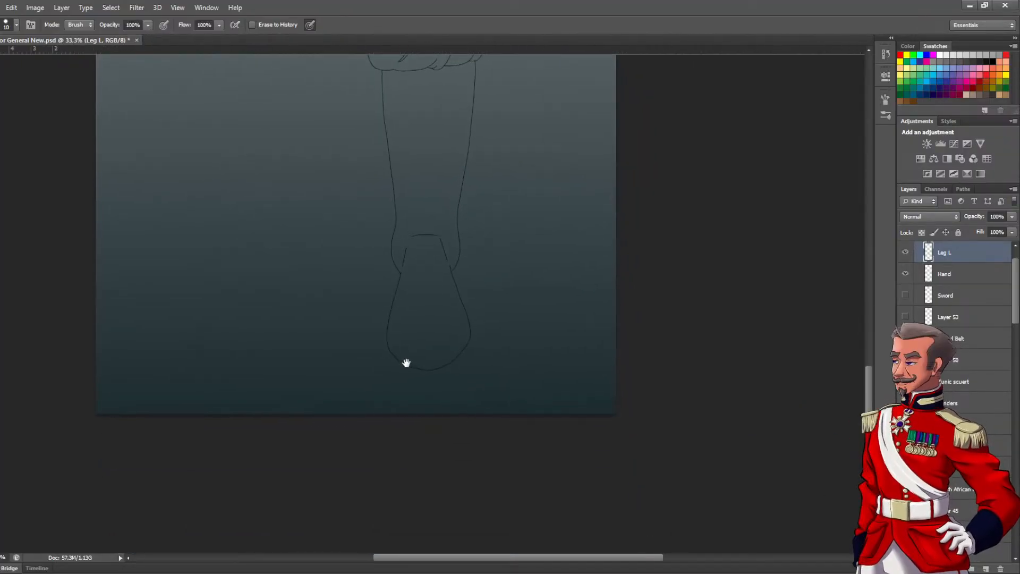
scroll(415, 278, up, 2)
drag(413, 299, 399, 181)
scroll(394, 285, up, 1)
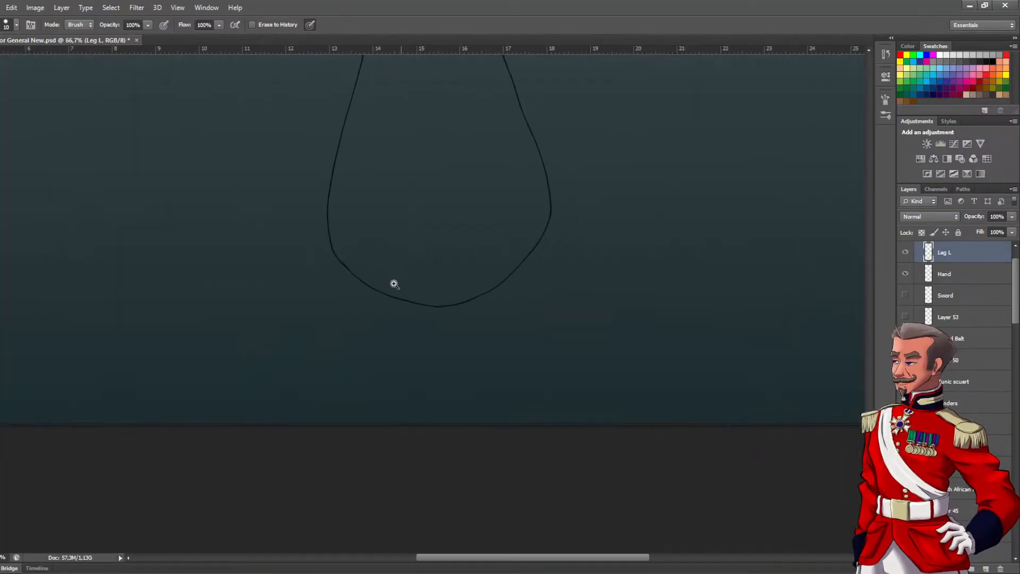
drag(383, 263, 384, 323)
key(b)
scroll(364, 328, up, 1)
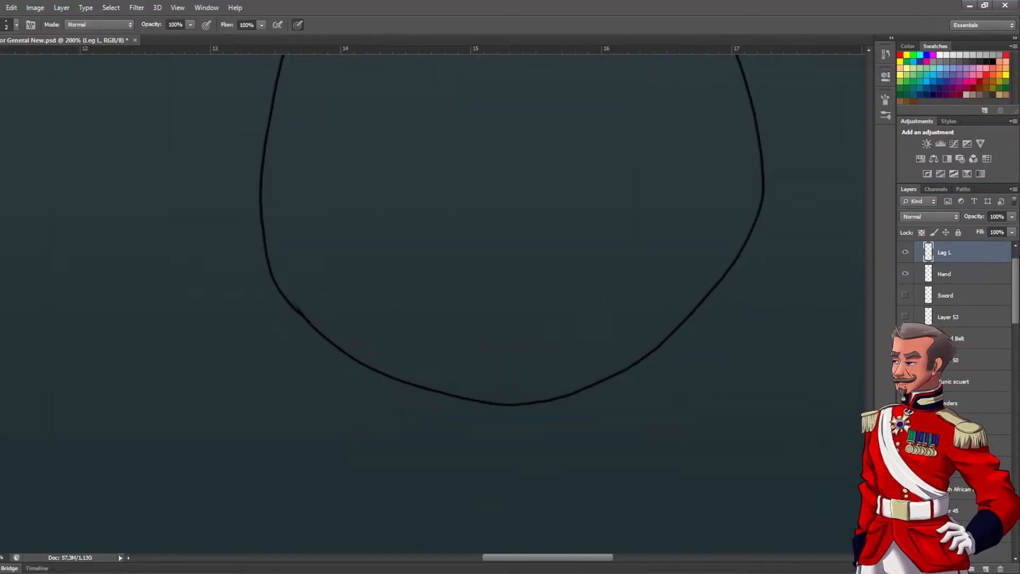
key(p)
drag(264, 234, 264, 376)
drag(269, 403, 235, 315)
drag(285, 361, 332, 393)
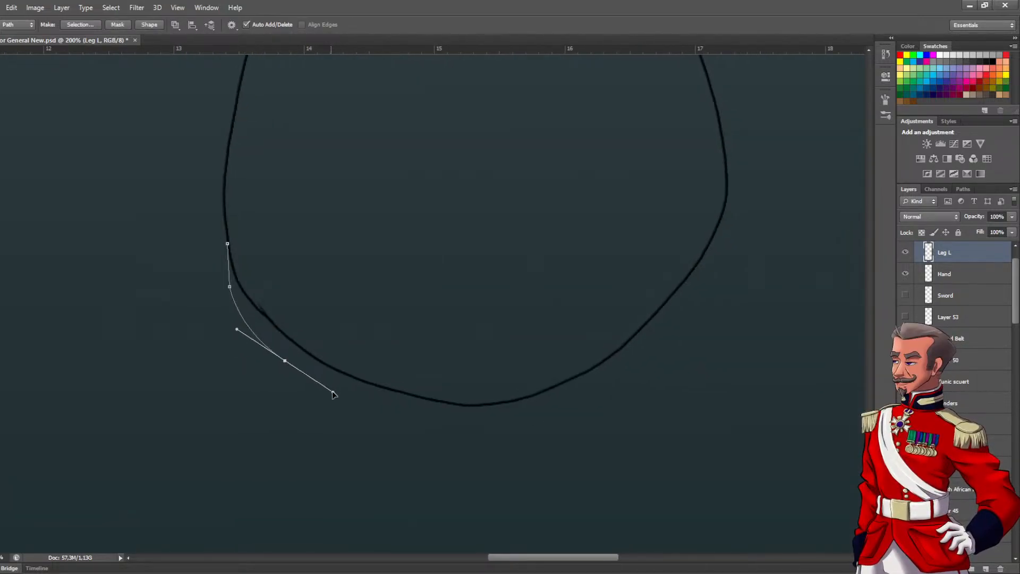
drag(491, 425, 546, 422)
drag(648, 353, 685, 318)
mouse_move(721, 232)
mouse_down()
mouse_move(728, 207)
mouse_move(723, 219)
mouse_up()
click(726, 198)
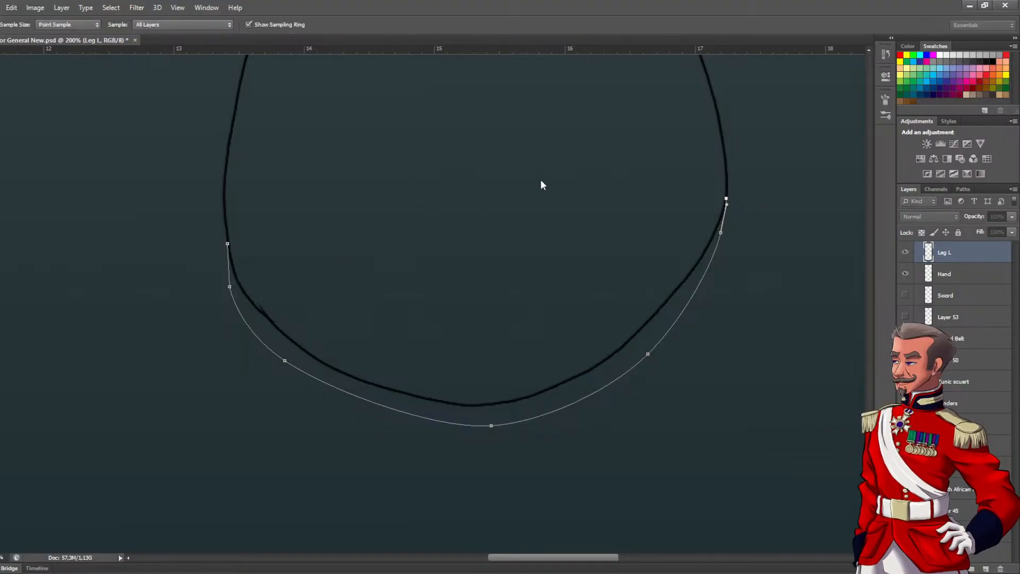
Stroke the sole path in black and clear the path
key(i)
key(p)
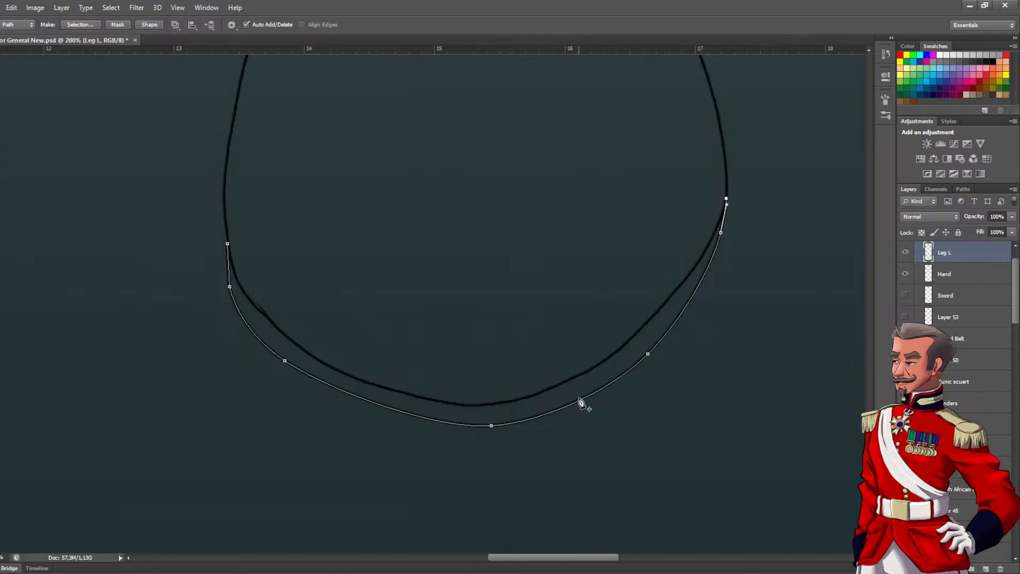
key(Return)
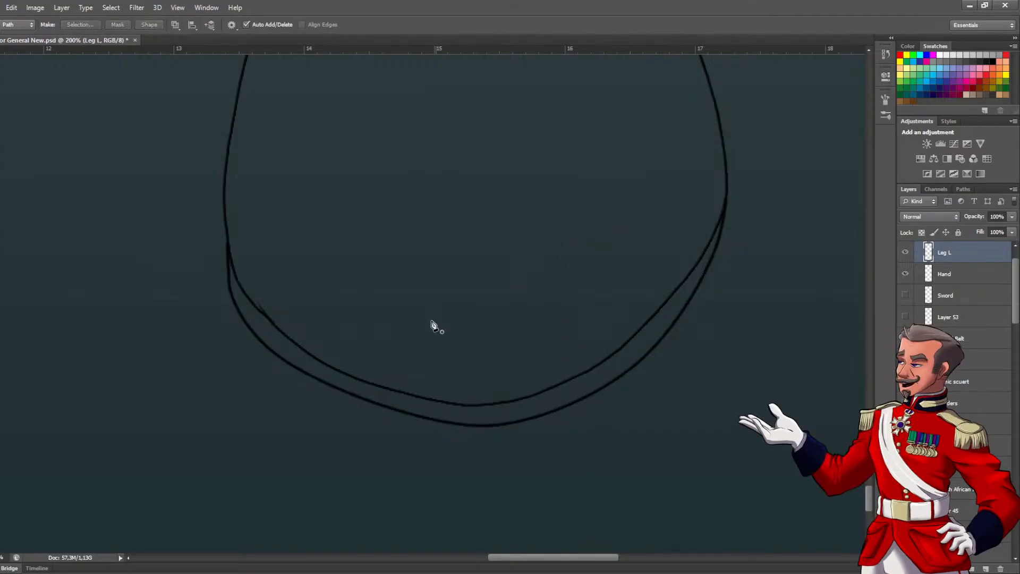
alt+click(432, 323)
alt+click(433, 325)
alt+click(433, 325)
alt+click(433, 325)
drag(469, 243, 475, 282)
ctrl+click(458, 346)
ctrl+click(457, 346)
ctrl+click(458, 347)
key(b)
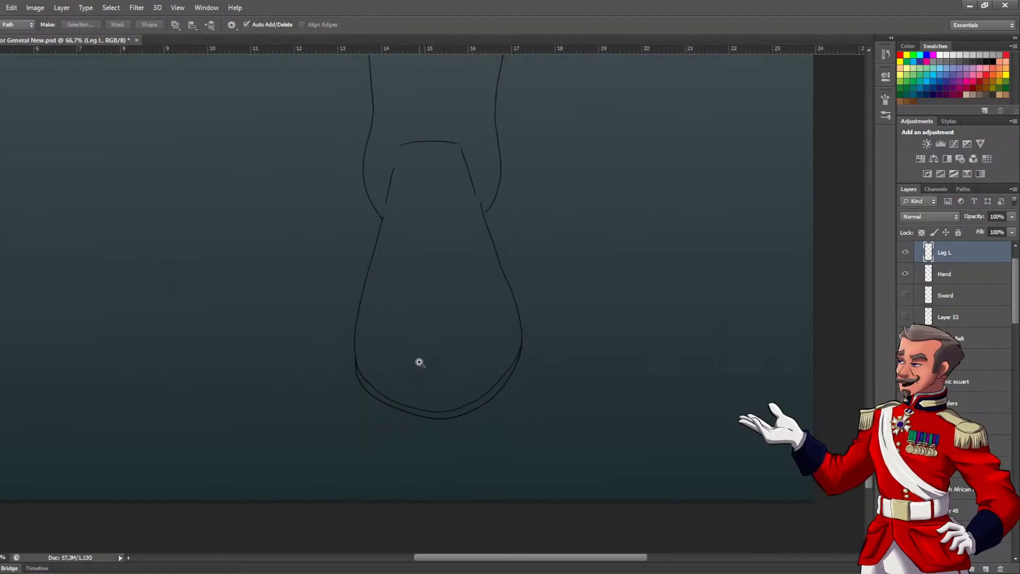
drag(391, 361, 500, 350)
key(ctrl+z)
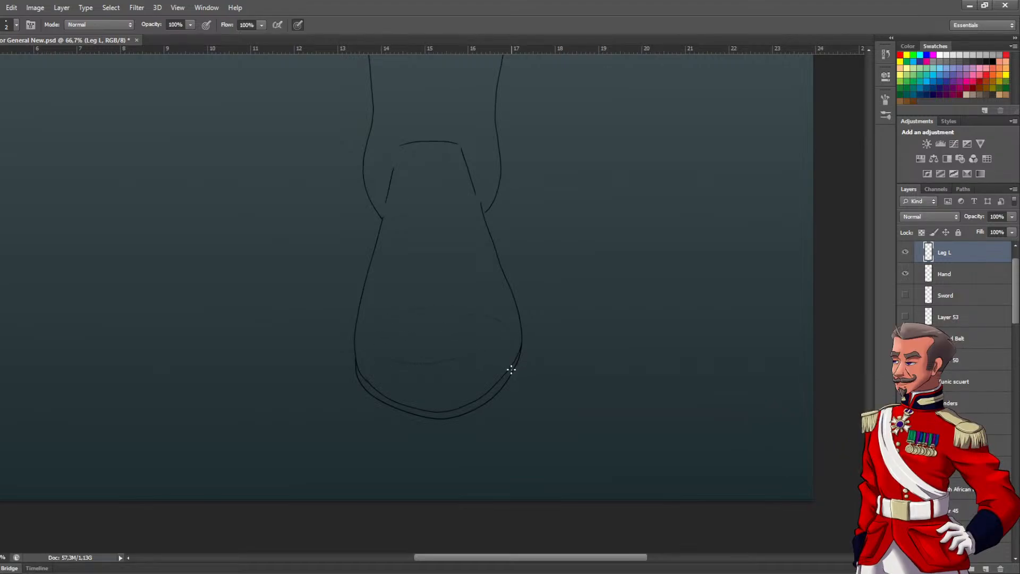
mouse_move(508, 325)
mouse_down()
mouse_move(376, 321)
mouse_move(399, 308)
mouse_move(494, 322)
mouse_up()
key(ctrl+z)
scroll(477, 322, down, 5)
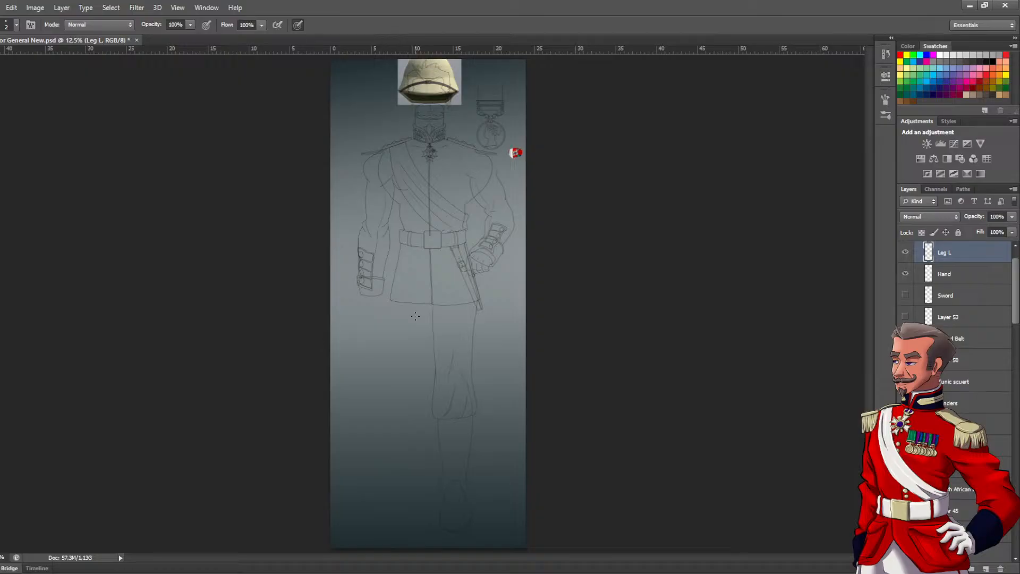
scroll(425, 322, up, 1)
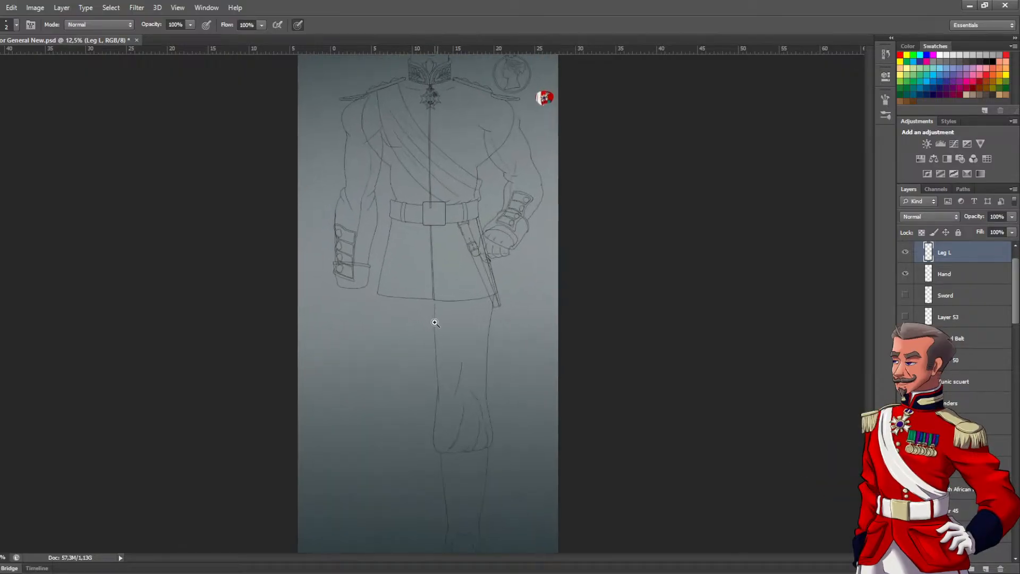
drag(451, 301, 436, 385)
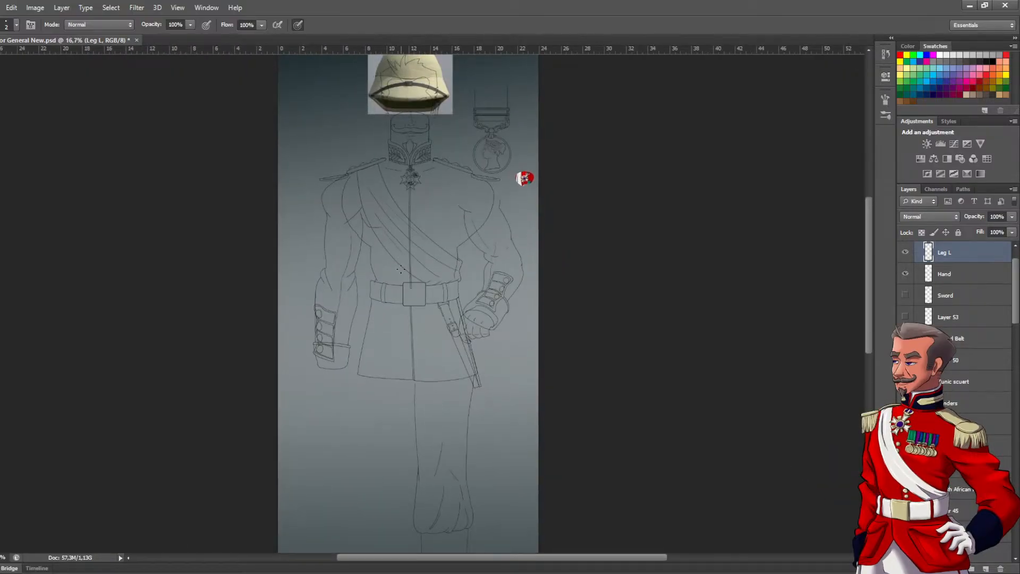
Review the whole figure's line art from the lower legs to the helmet, toggling the Leg L layer's visibility to check its contents
drag(441, 233, 456, 160)
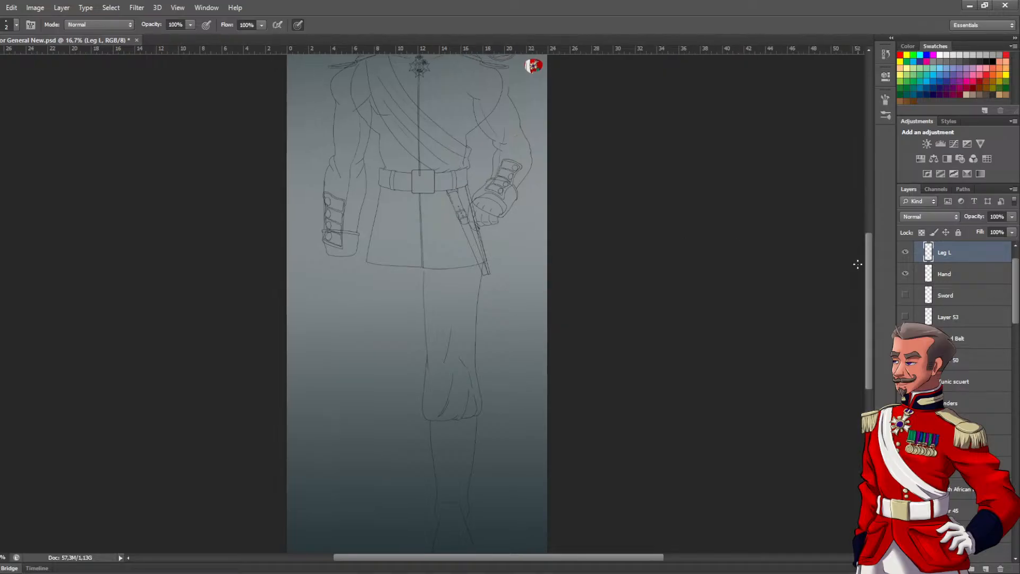
click(906, 253)
click(905, 255)
drag(472, 221, 479, 383)
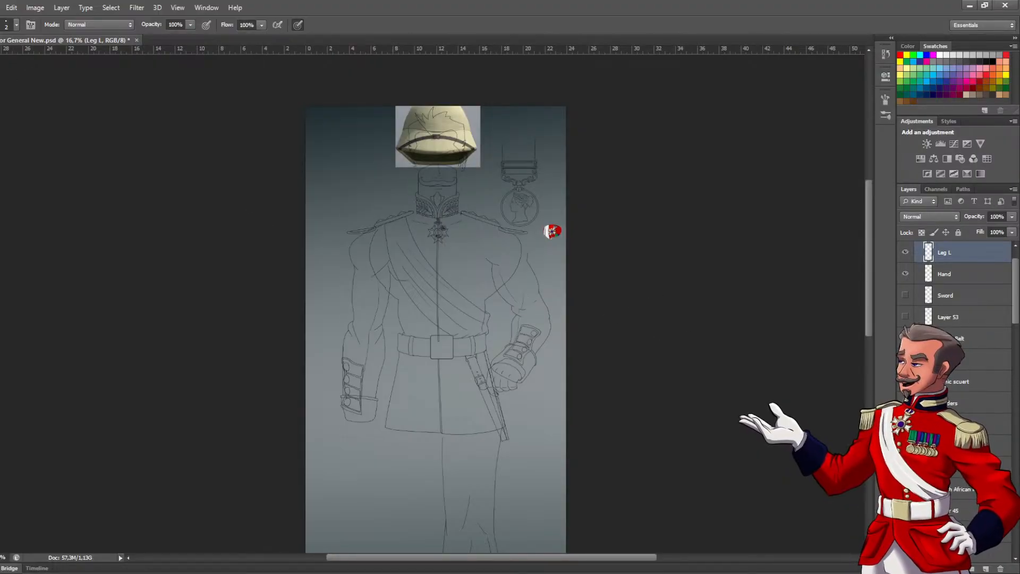
ctrl+click(554, 257)
drag(460, 248, 467, 257)
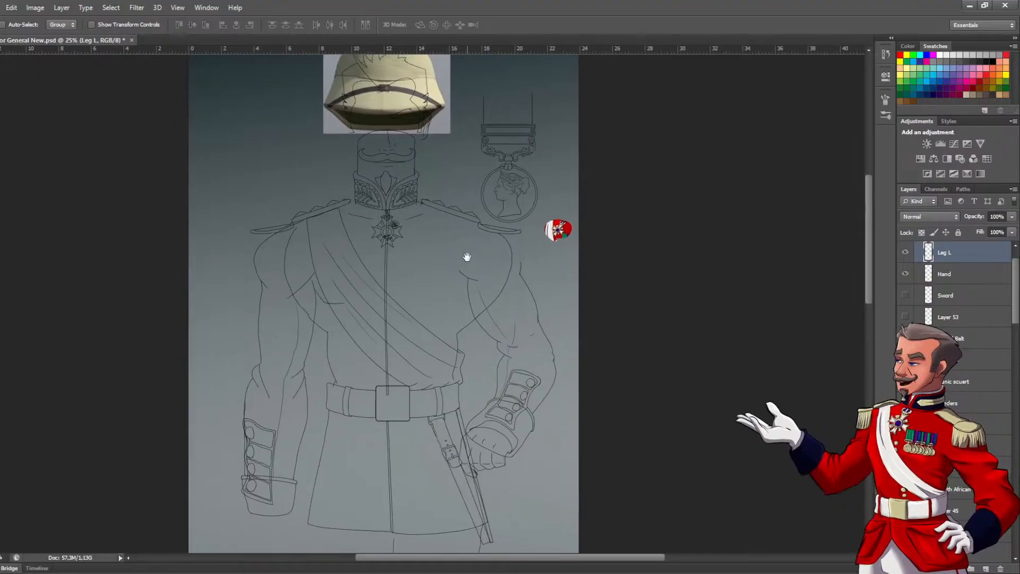
ctrl+click(485, 250)
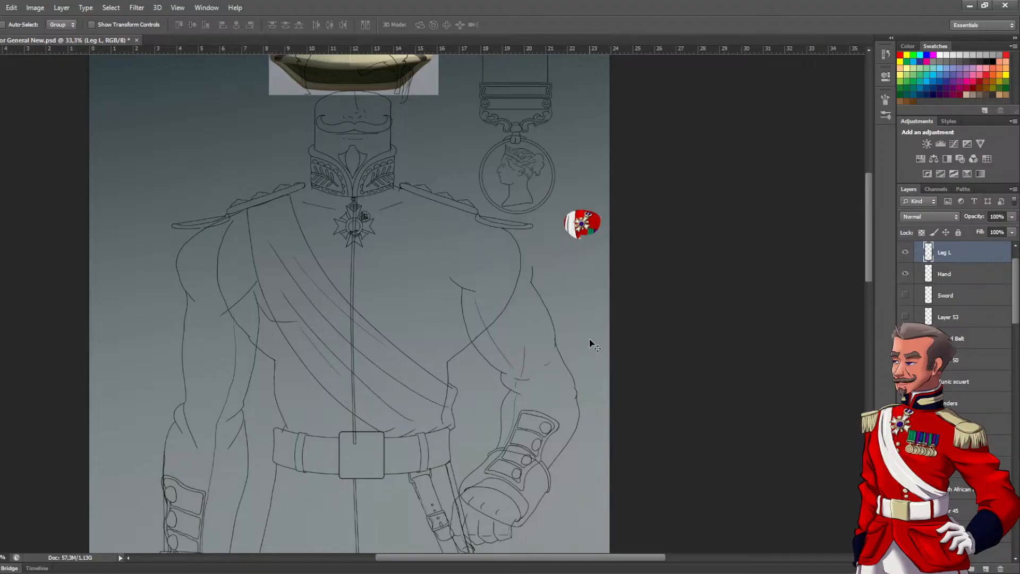
drag(597, 171, 601, 219)
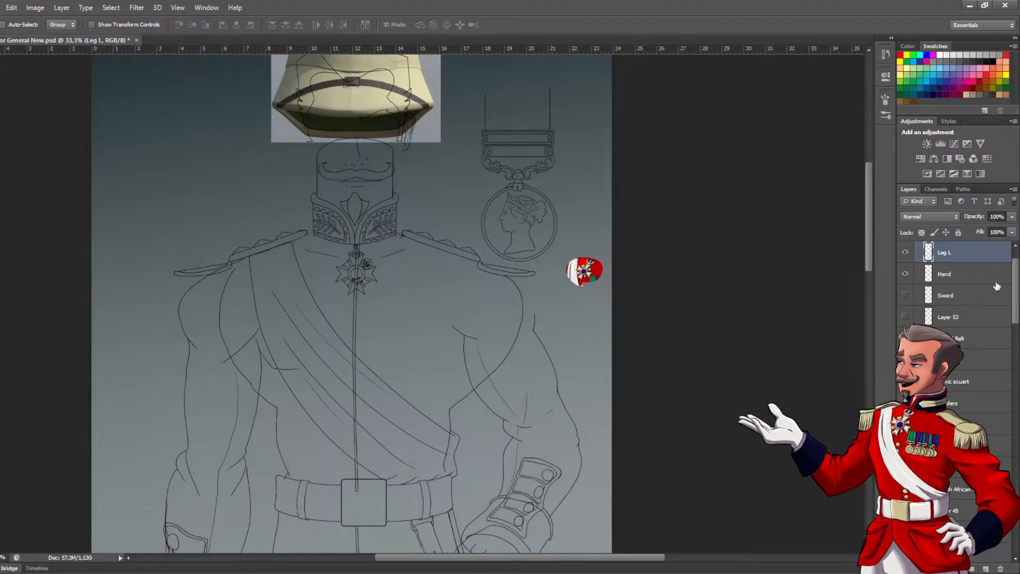
Check what the Leg L and Hand layers contain by toggling their visibility, and look through the rest of the layer stack
click(906, 253)
click(906, 253)
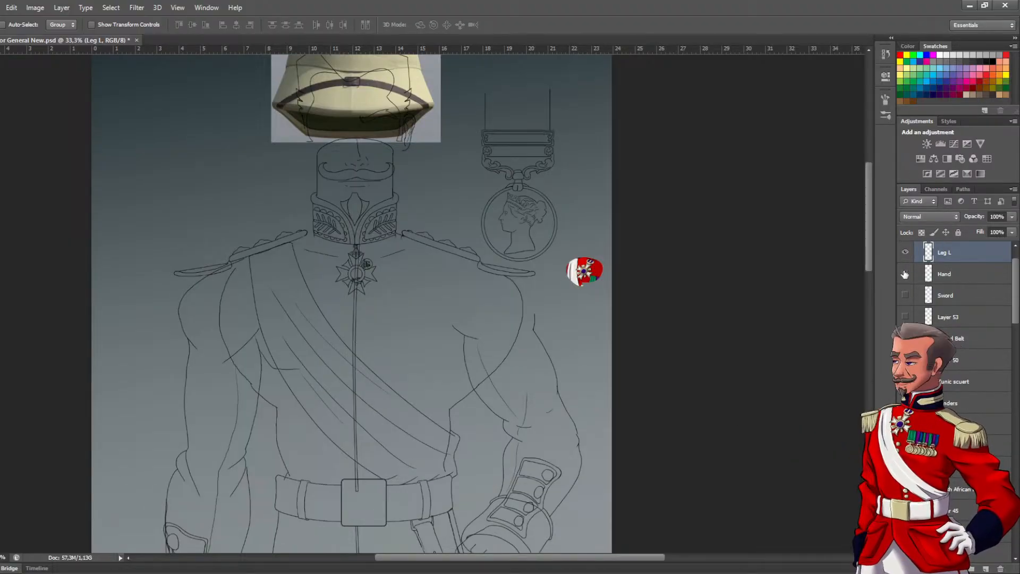
click(905, 275)
click(905, 274)
drag(1016, 280, 1005, 306)
scroll(998, 340, down, 5)
scroll(999, 372, down, 4)
scroll(999, 391, up, 3)
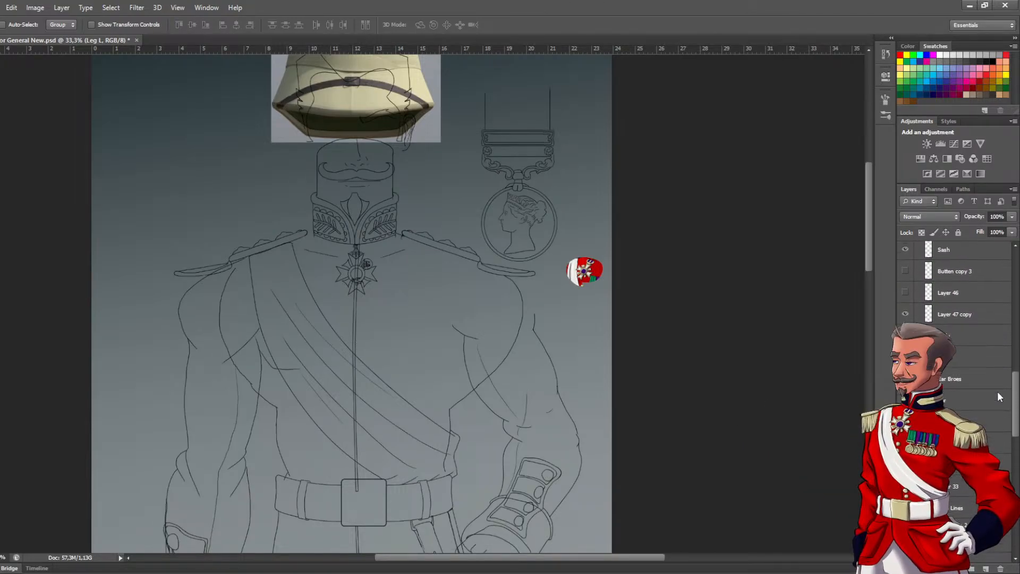
scroll(999, 382, up, 1)
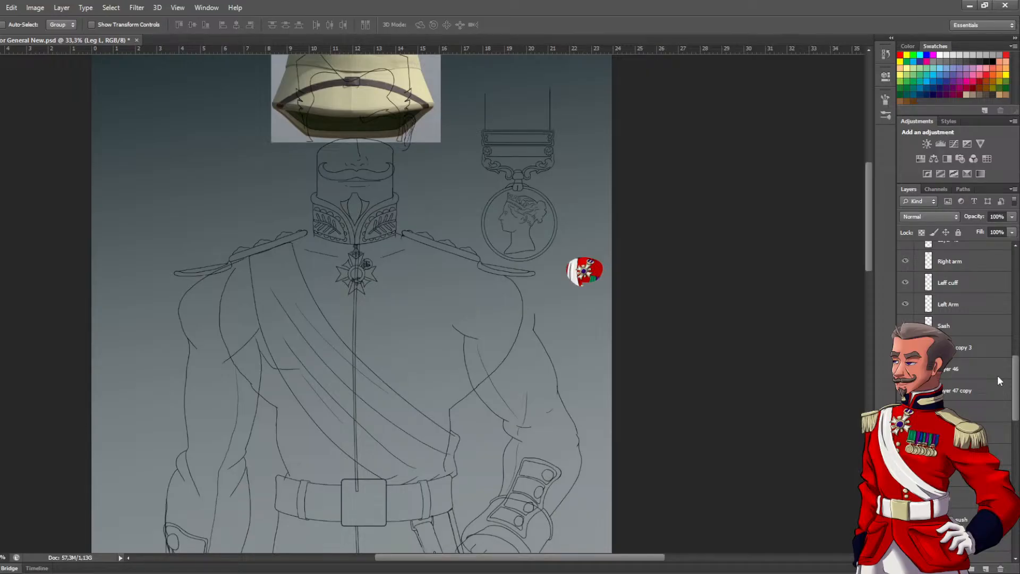
scroll(997, 376, down, 3)
scroll(998, 395, up, 3)
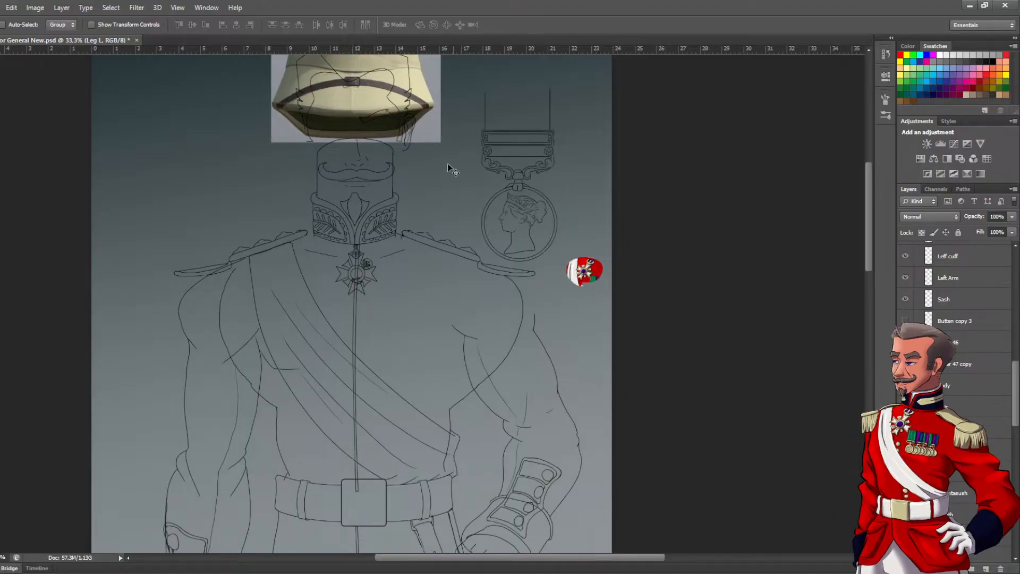
drag(197, 263, 311, 256)
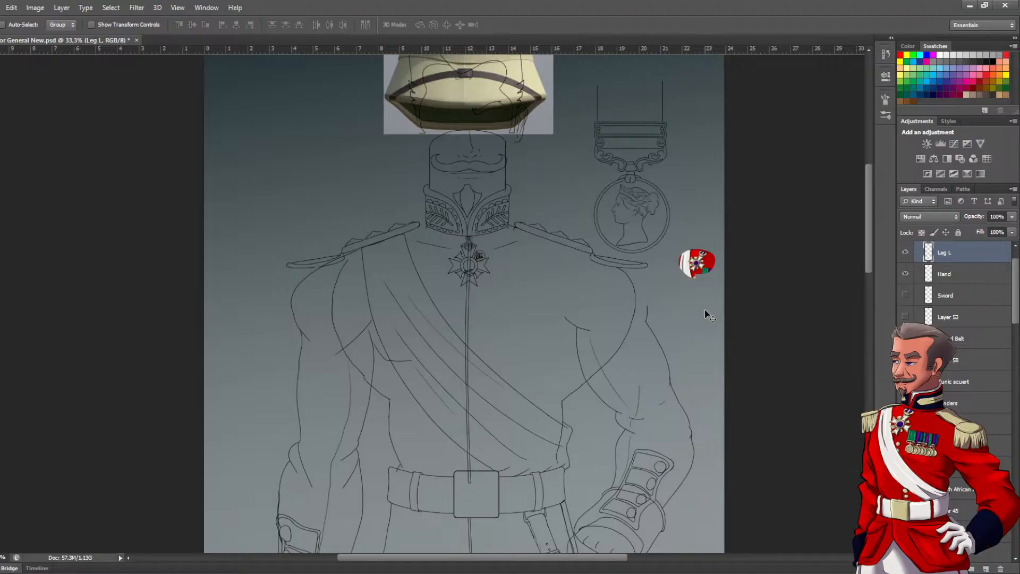
drag(709, 308, 675, 322)
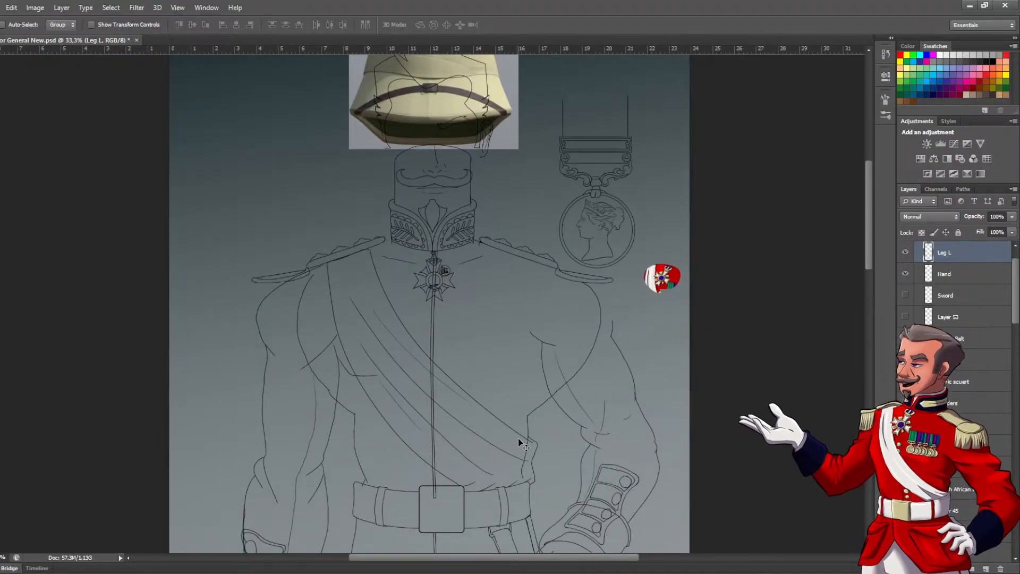
scroll(974, 394, down, 2)
scroll(974, 393, down, 1)
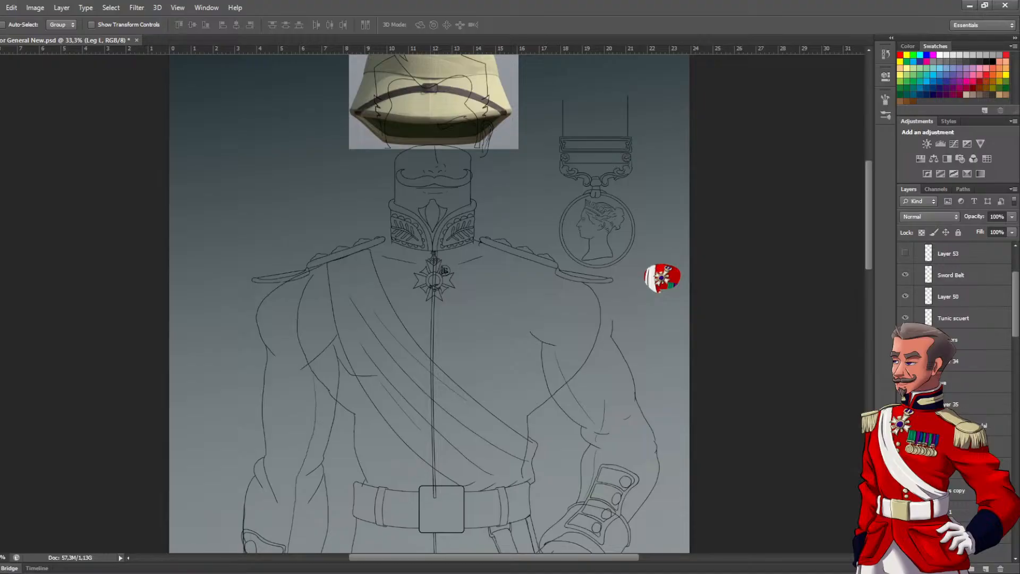
scroll(974, 393, up, 3)
scroll(964, 370, up, 2)
scroll(966, 376, down, 4)
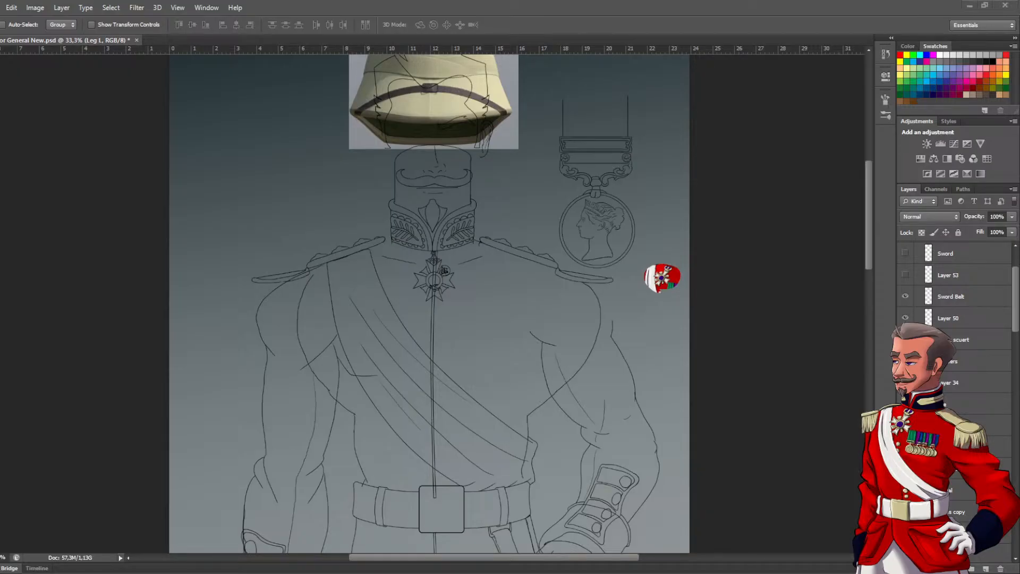
scroll(955, 268, up, 3)
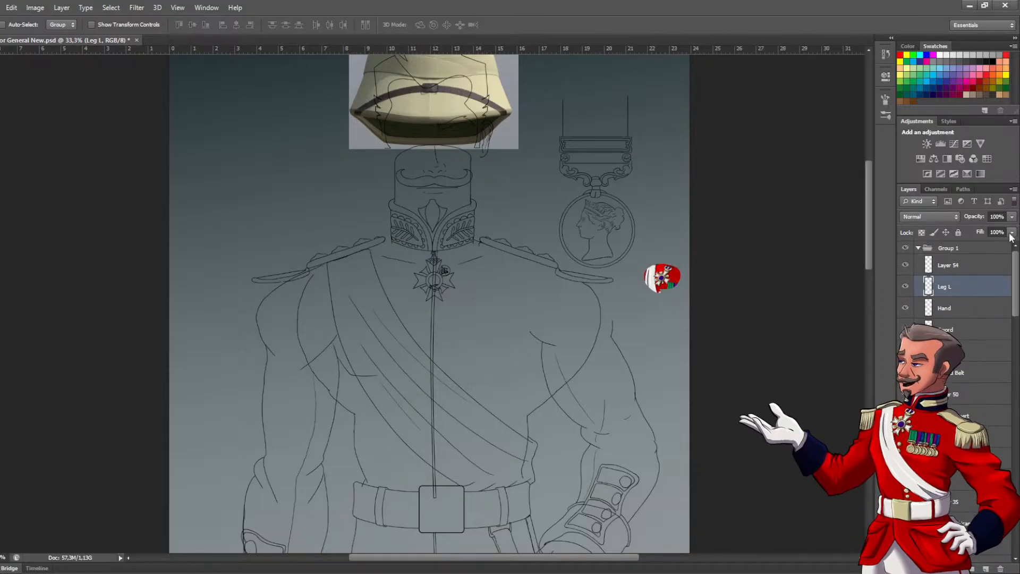
Create a new layer above Layer 54 and paste the gold cross medal reference image into it
click(955, 268)
click(986, 569)
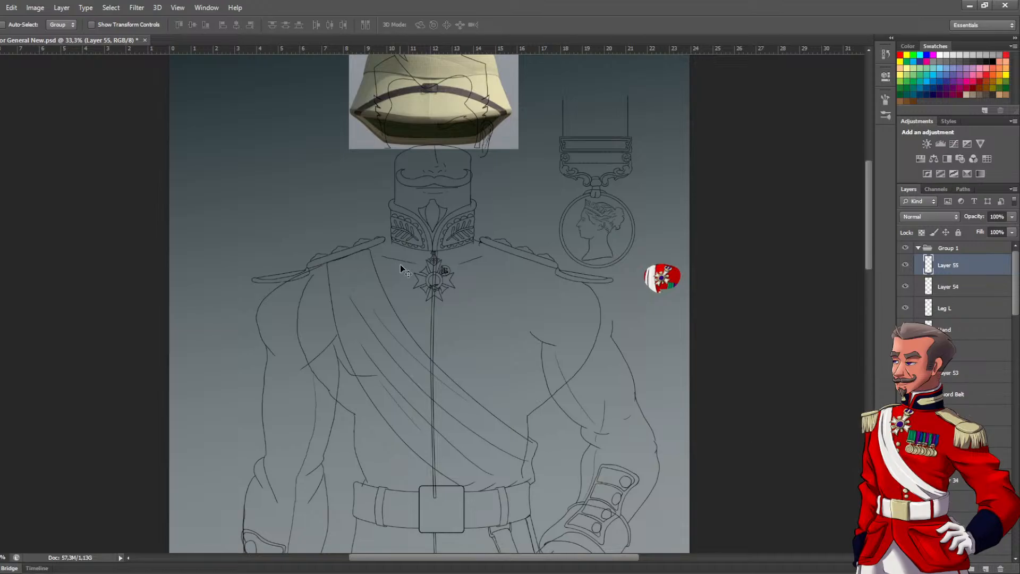
key(ctrl+v)
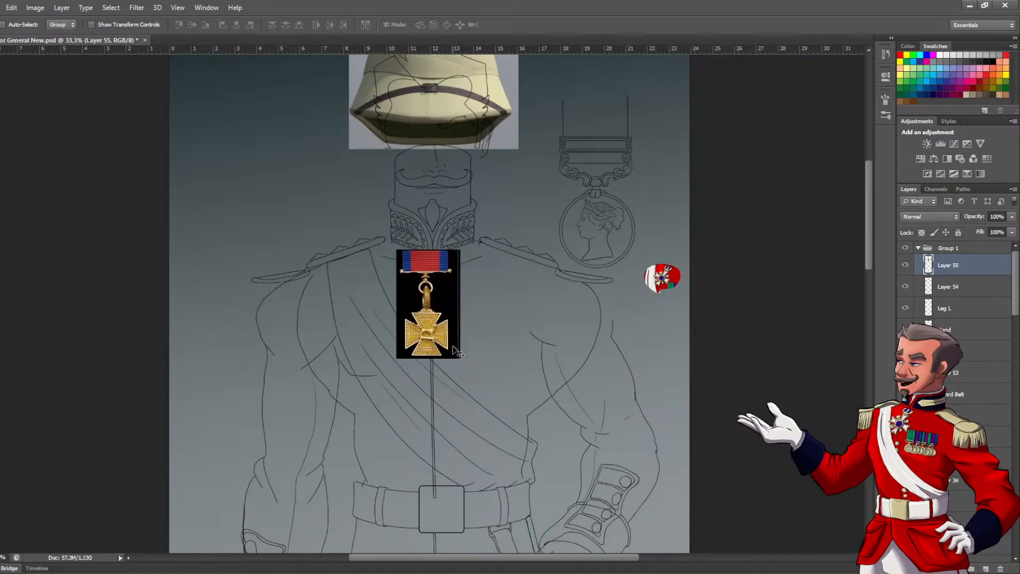
Scale the cross medal reference to about 149% and place it beside the collar, next to the already inked round medal
key(ctrl+t)
drag(460, 358, 543, 454)
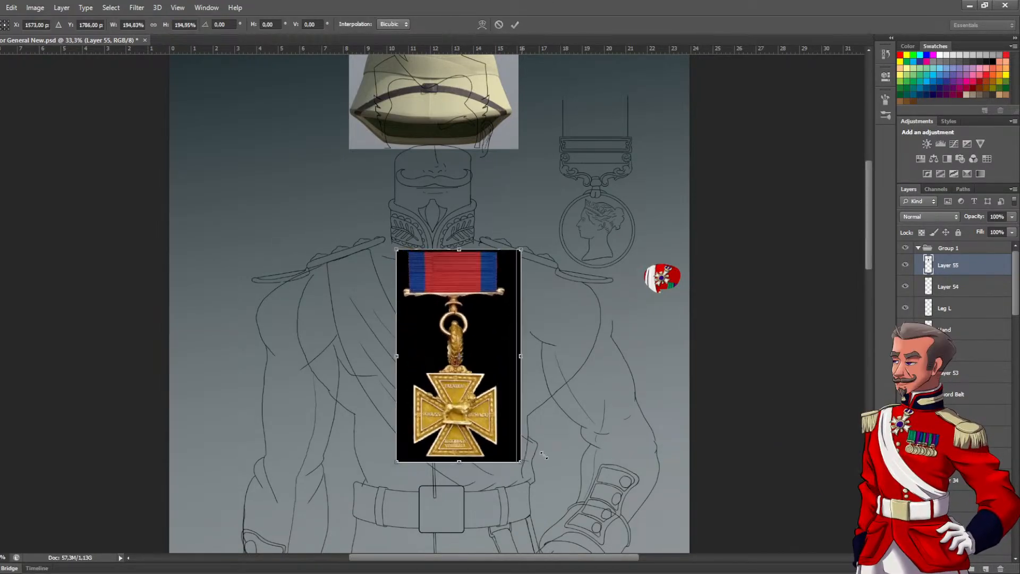
drag(486, 407, 541, 289)
drag(573, 341, 542, 287)
drag(514, 242, 534, 246)
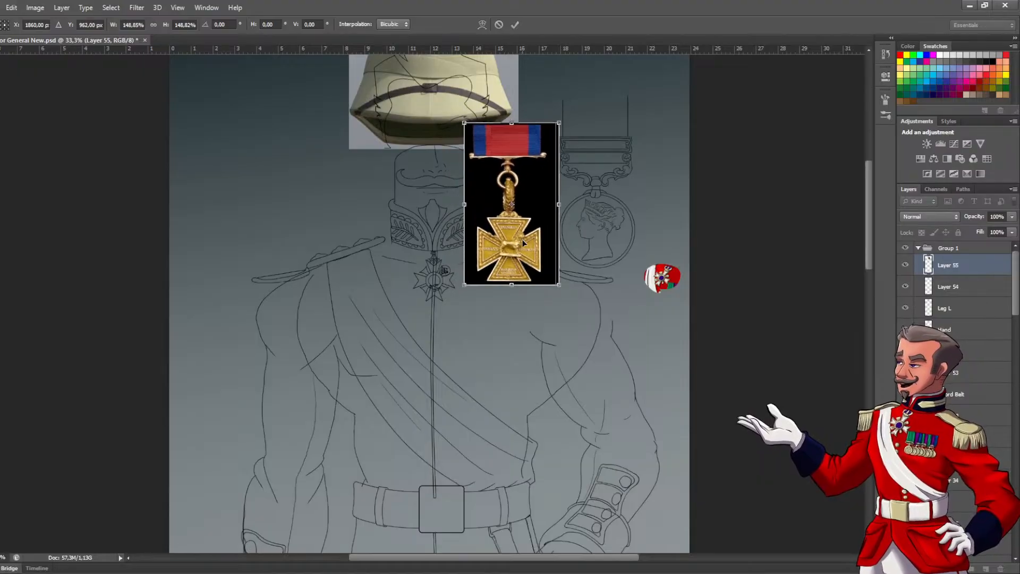
key(Return)
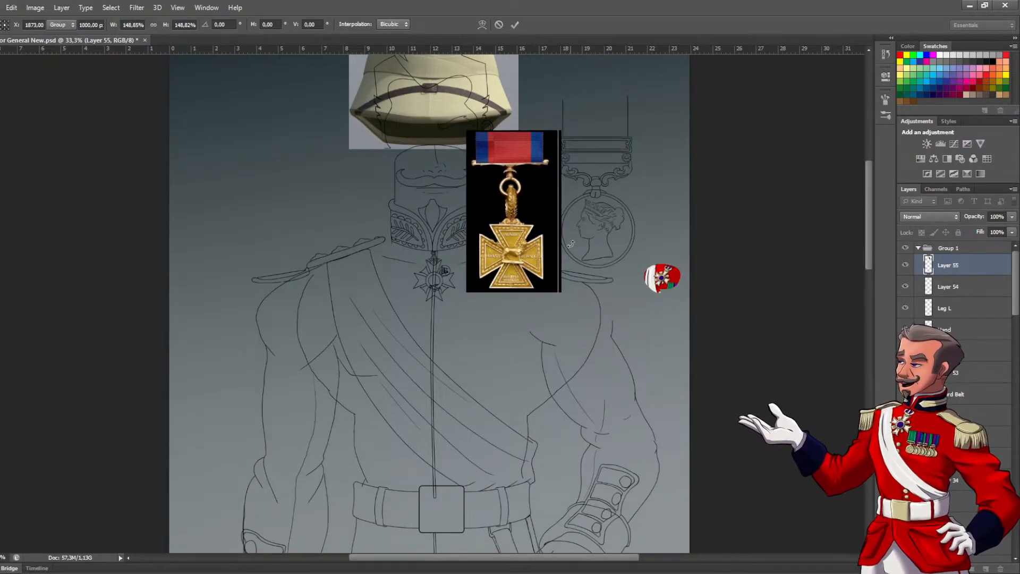
Add a new blank layer above the cross medal reference for tracing its line art
click(984, 568)
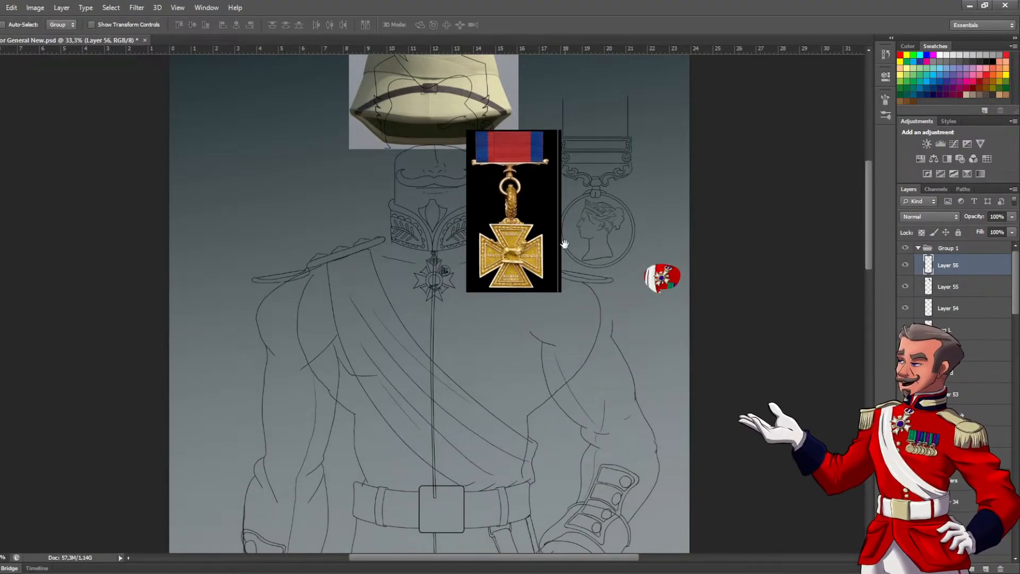
key(ctrl+plus)
drag(584, 167, 580, 262)
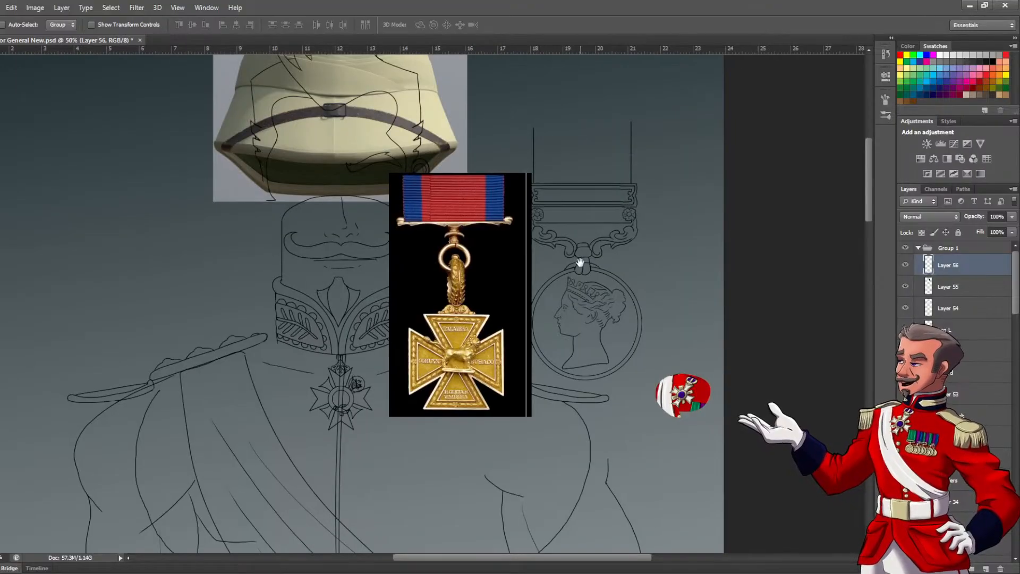
click(587, 325)
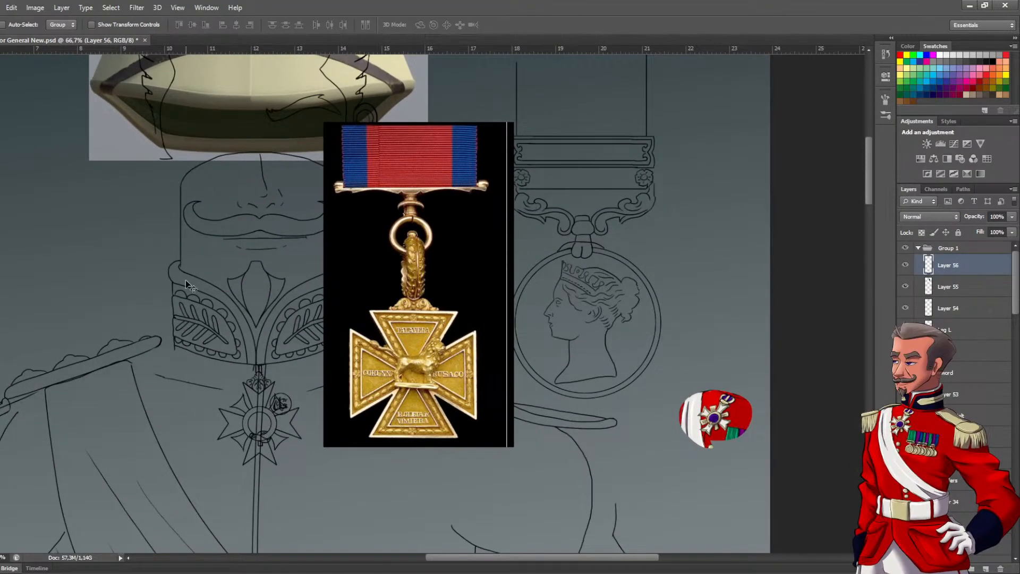
ctrl+click(391, 333)
ctrl+click(393, 334)
drag(391, 334, 370, 291)
key(b)
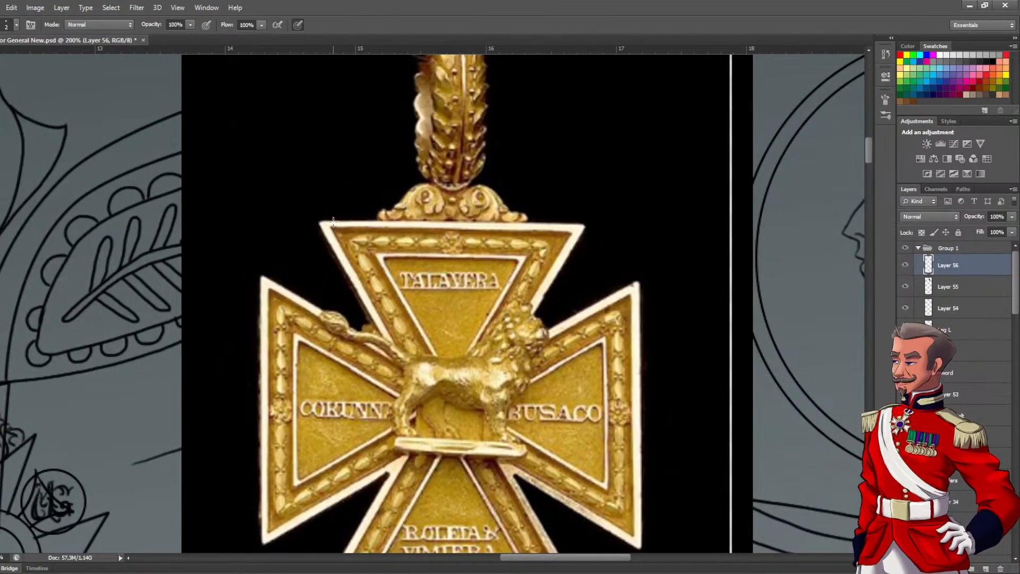
drag(543, 266, 447, 216)
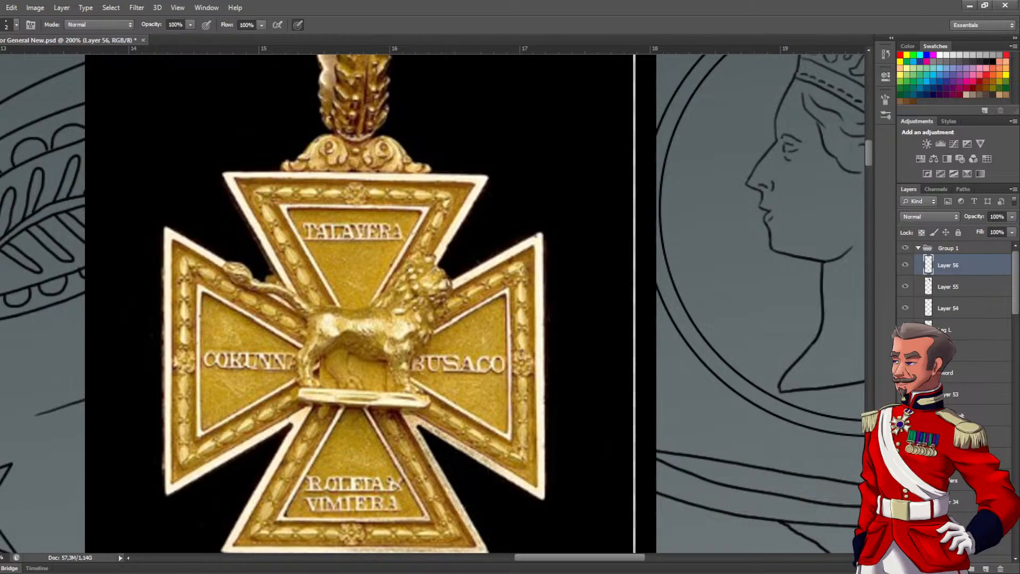
Lower the medal reference on Layer 55 to 26% opacity and make Layer 56 active for pen work
key(p)
click(970, 288)
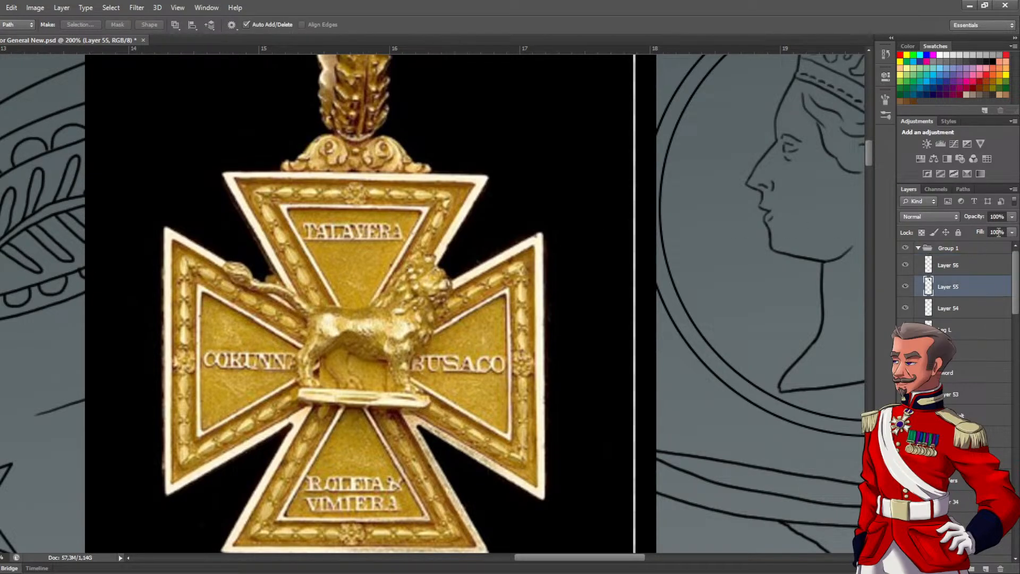
drag(1012, 219, 968, 237)
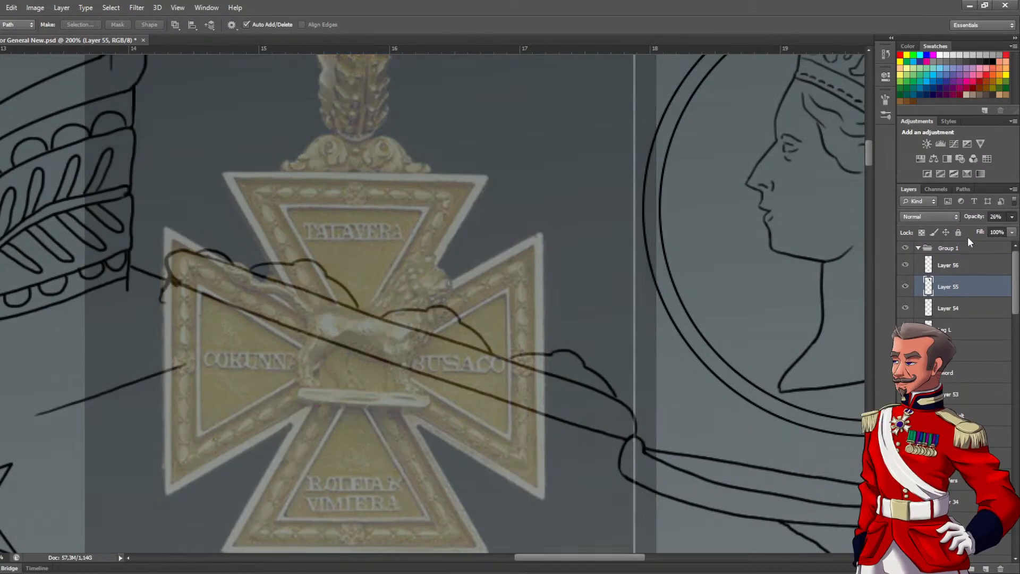
click(965, 265)
click(342, 174)
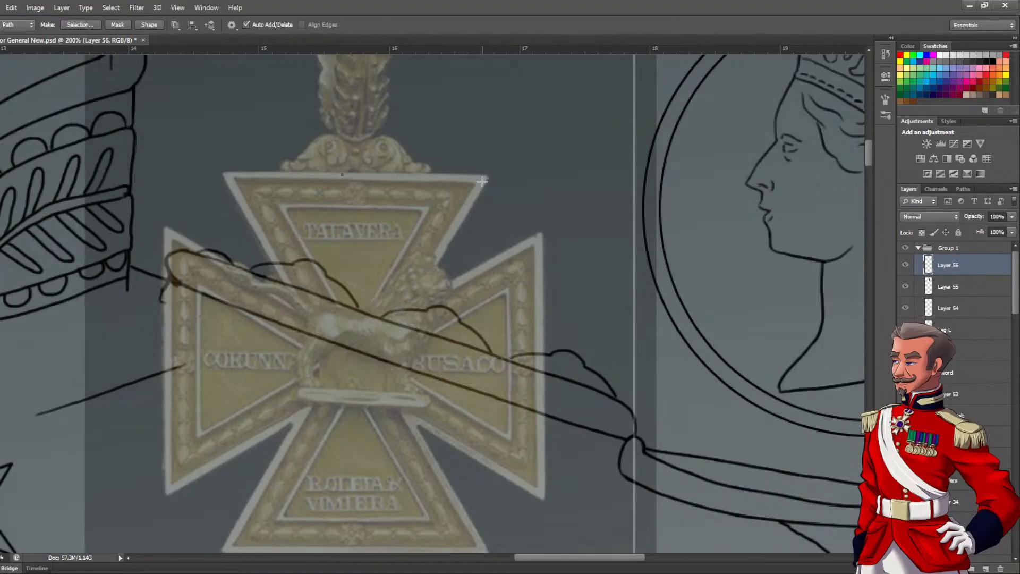
click(488, 174)
drag(420, 453, 410, 341)
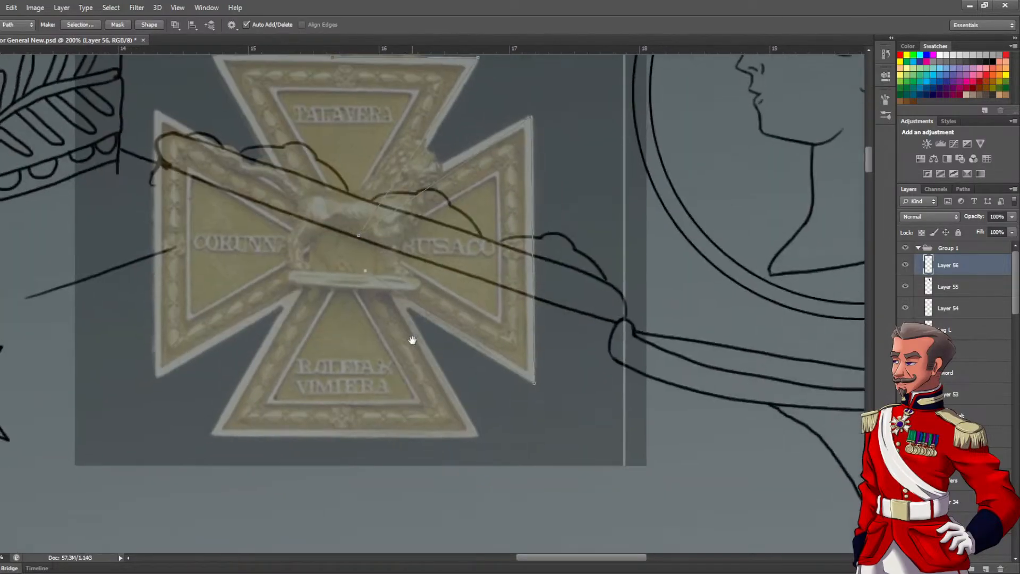
key(ctrl+alt+z)
key(ctrl+alt+z)
key(ctrl+alt+z)
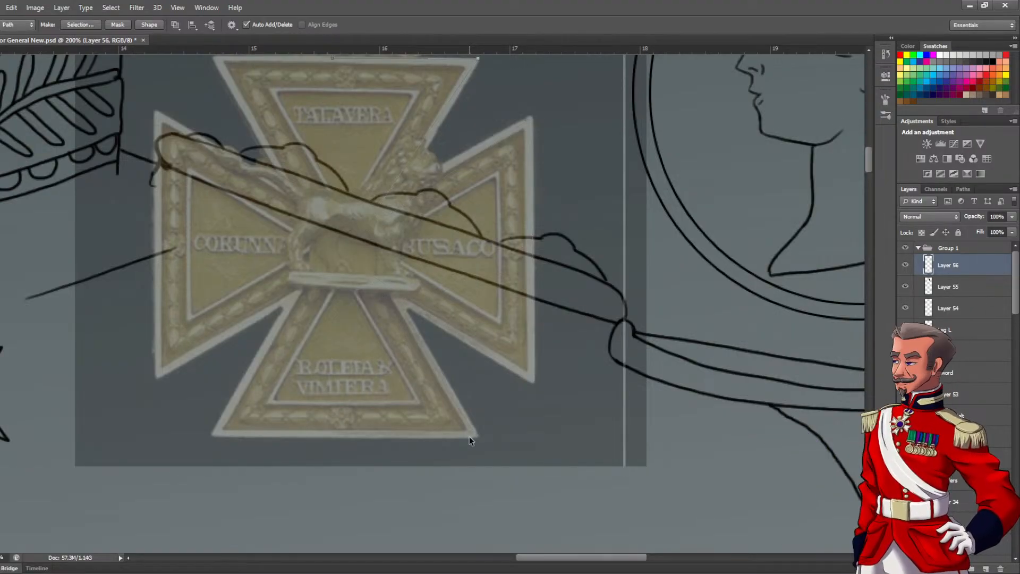
drag(404, 234, 419, 334)
key(ctrl+alt+z)
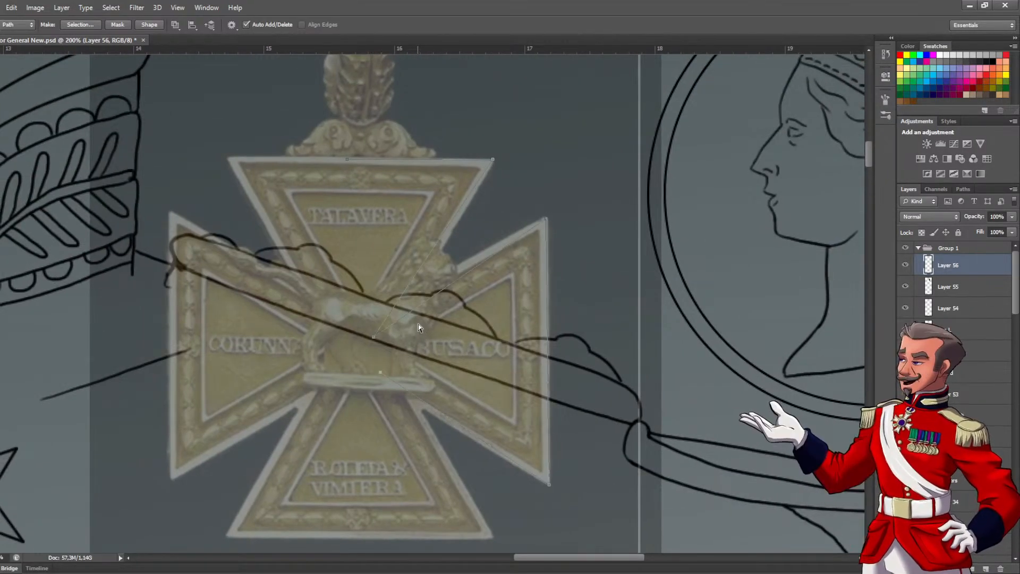
key(ctrl+alt+z)
Draw a triangular pen path along the outer edges of the cross's upper arm, with its apex at the lion's base
key(alt+bracketleft)
click(230, 157)
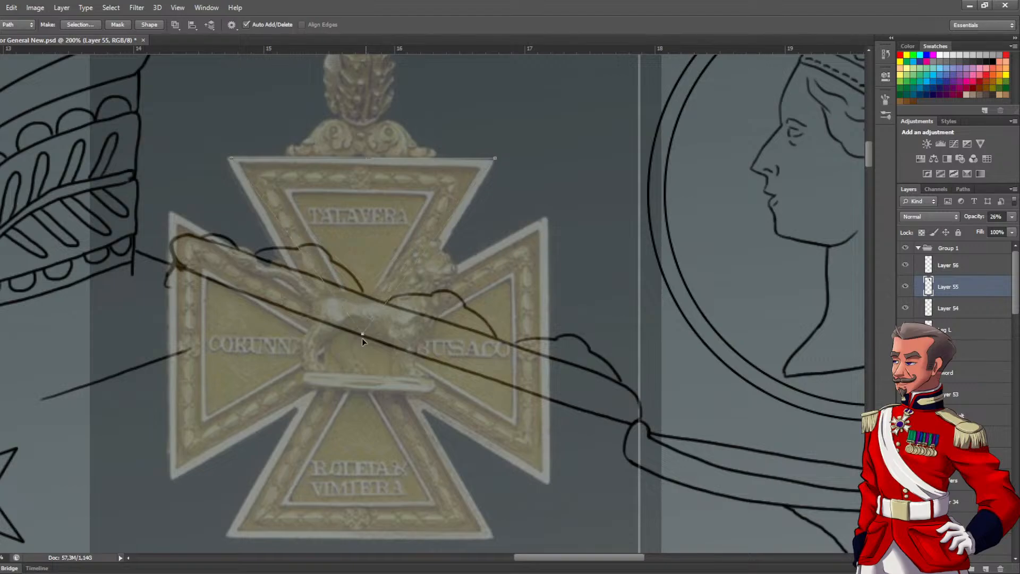
click(358, 390)
Try stroking the triangular path on the reference layer, undo back to the unstroked path, and make Layer 56 active
click(565, 207)
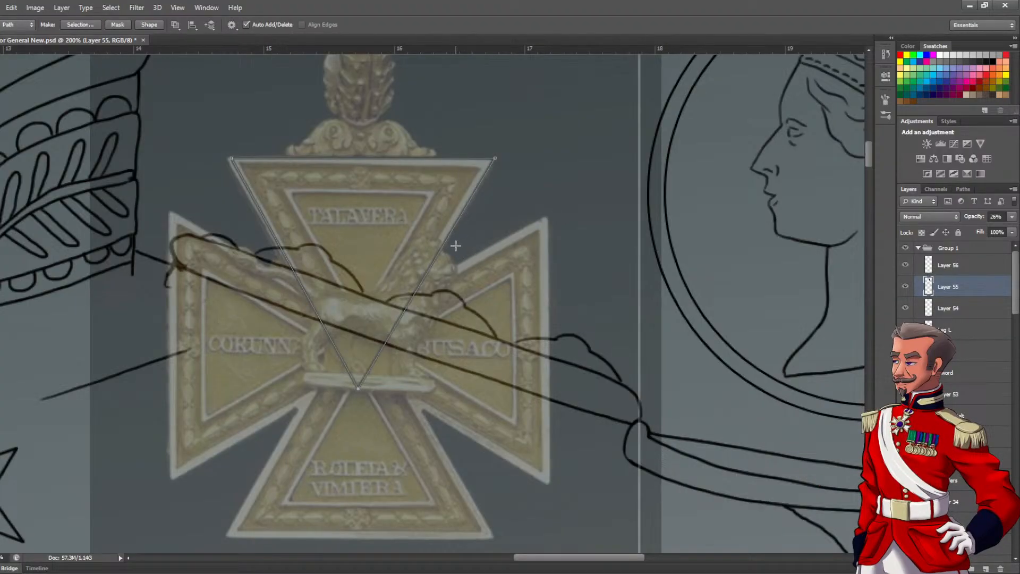
click(488, 283)
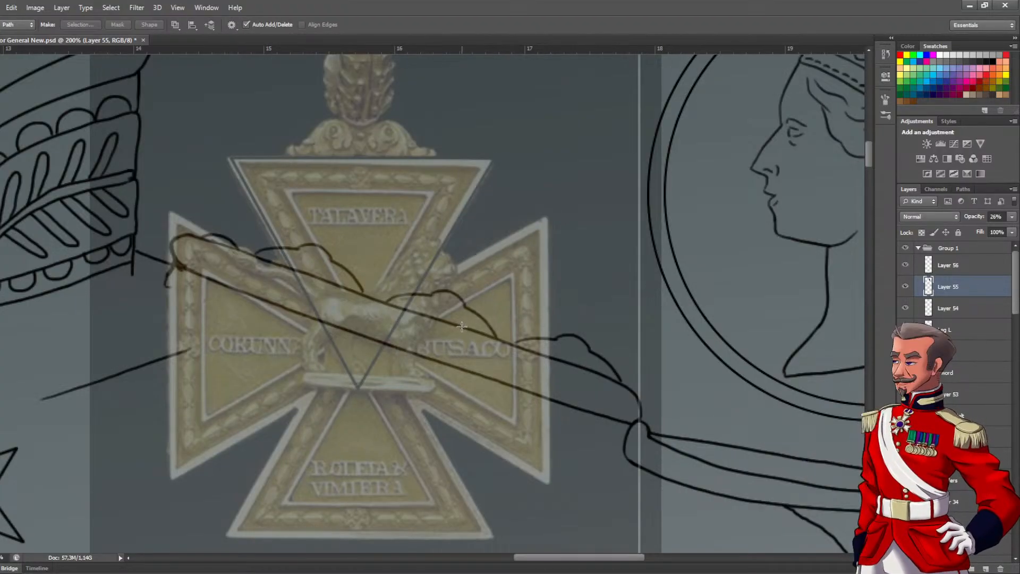
key(ctrl+alt+z)
key(ctrl+alt+z)
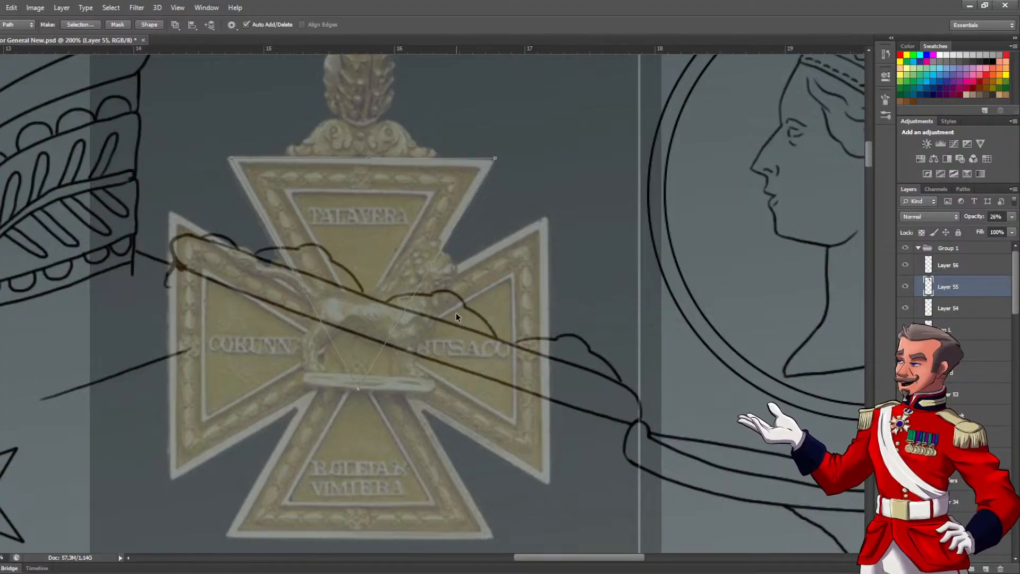
key(alt+bracketright)
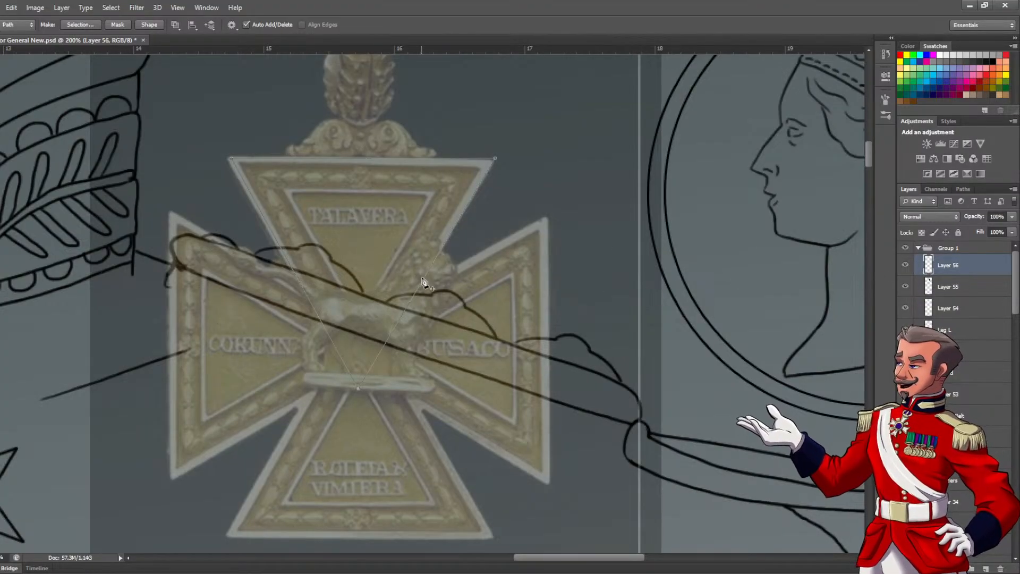
Stroke the triangular path around the cross's upper arm with a black line on Layer 56, and clear the path
click(466, 374)
click(566, 215)
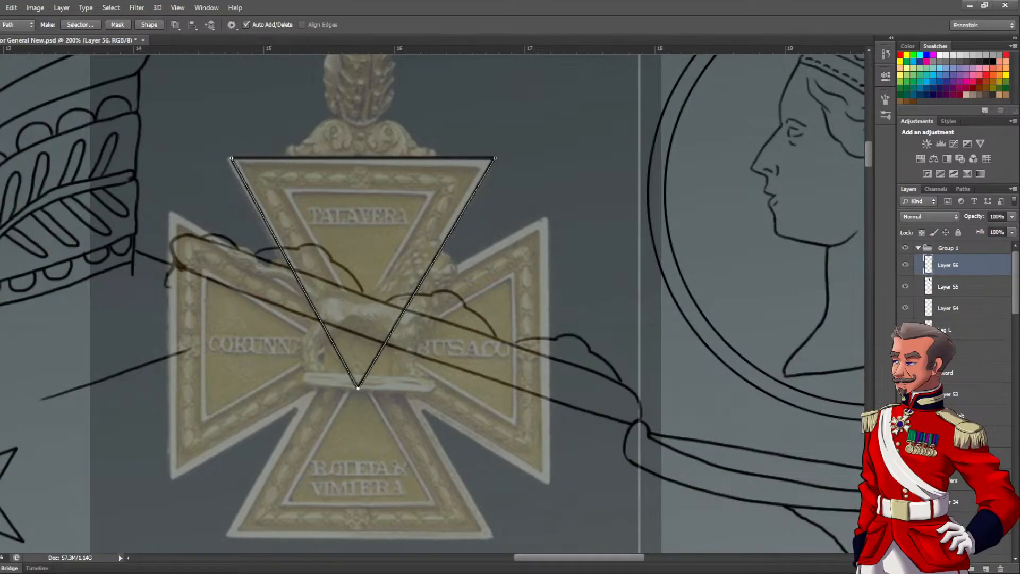
key(v)
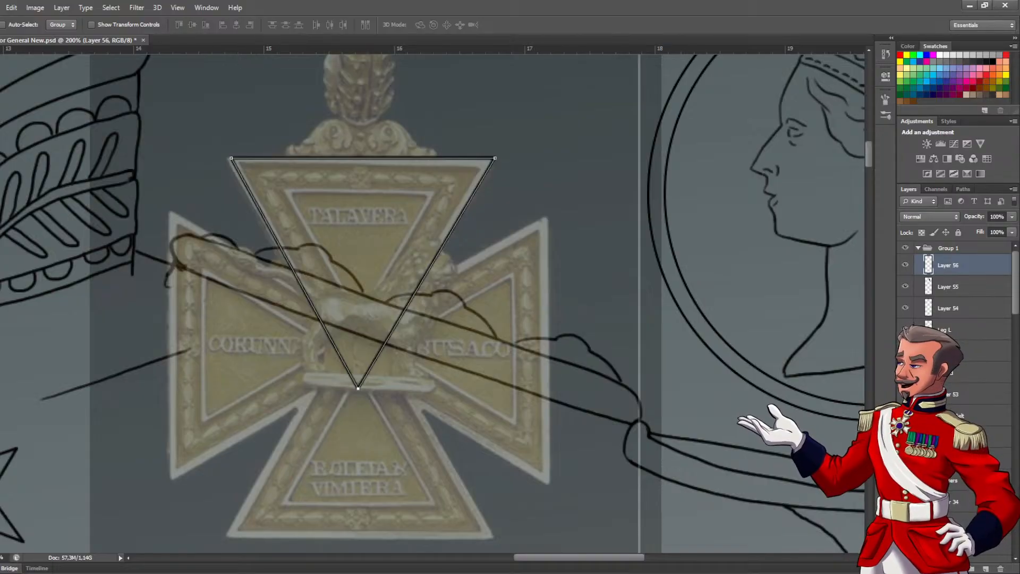
key(p)
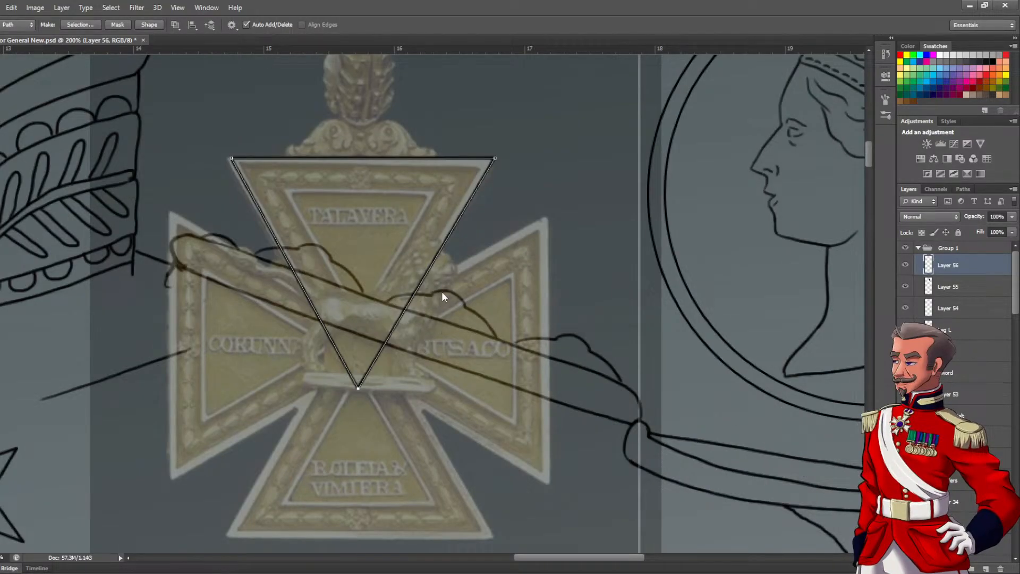
key(Return)
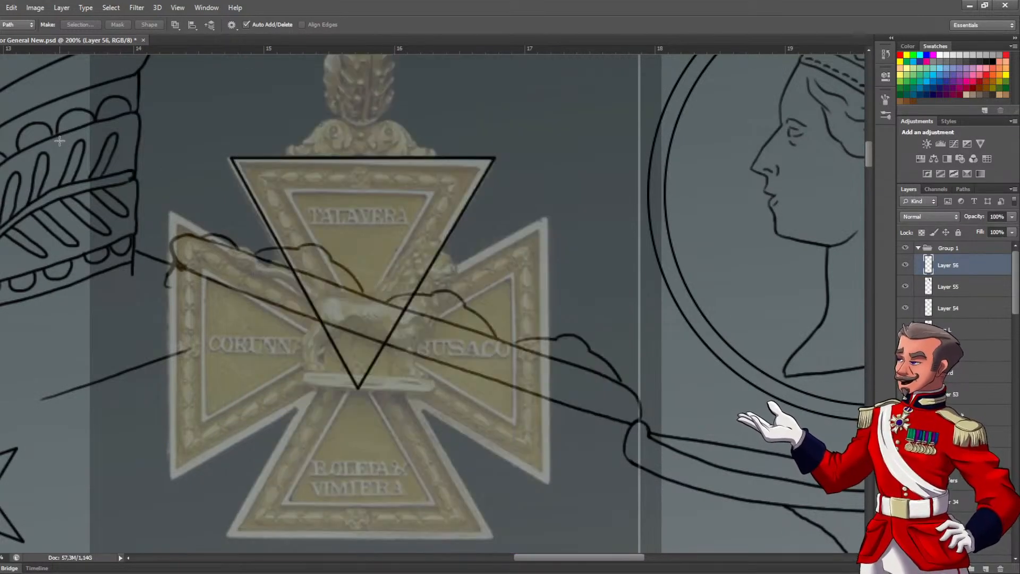
Duplicate the triangle outline onto a new layer, scale it to about 60%, and fit it to the upper arm's inner border
key(m)
drag(506, 410, 535, 433)
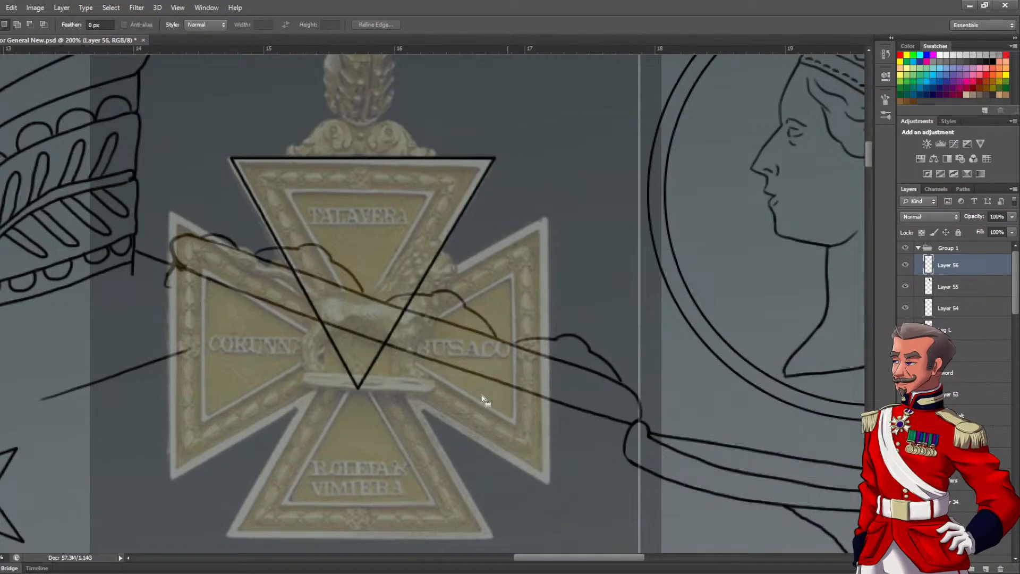
key(ctrl+c)
key(ctrl+v)
key(ctrl+t)
drag(506, 397, 458, 366)
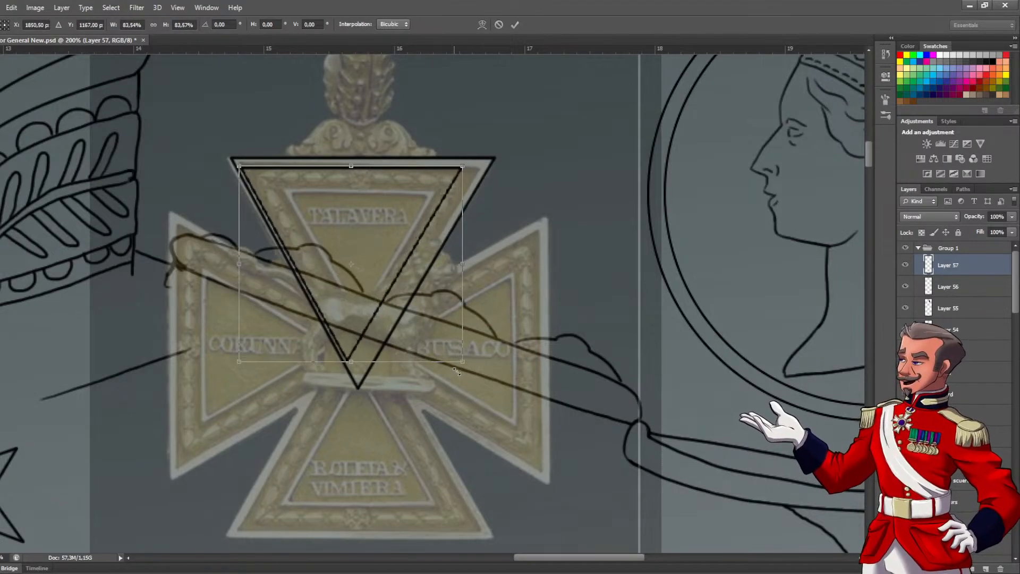
drag(380, 311, 421, 334)
drag(507, 392, 429, 354)
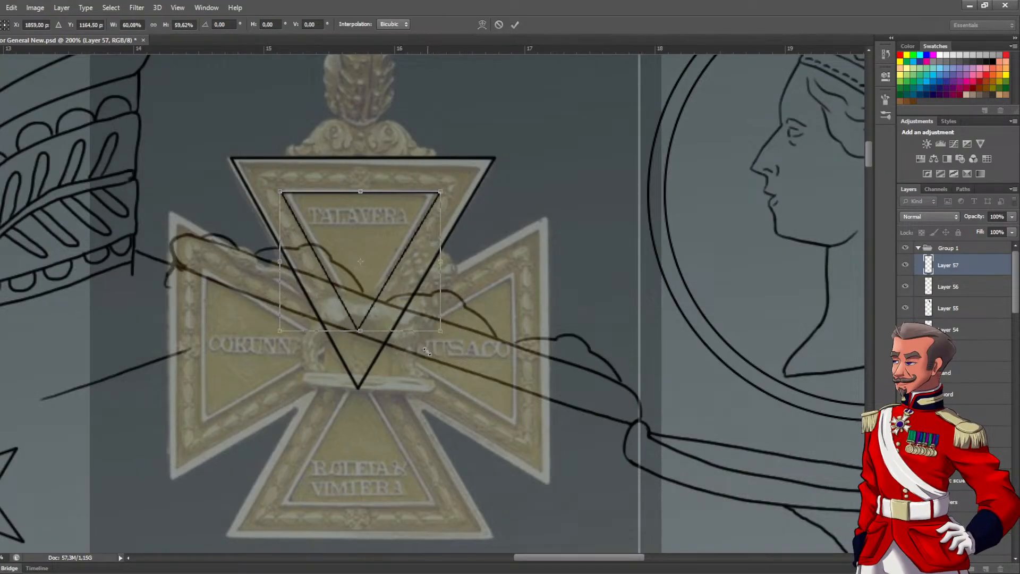
key(Return)
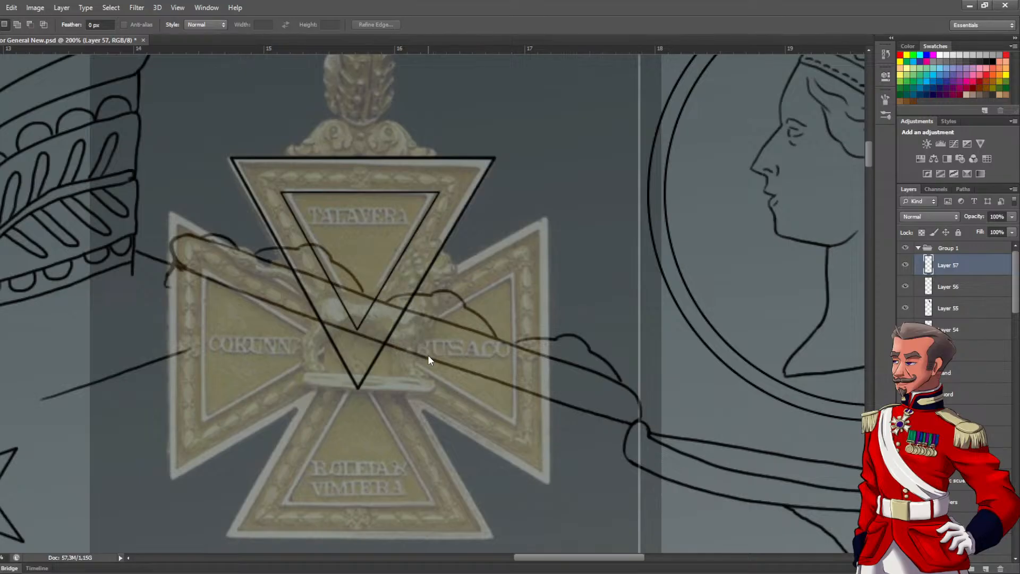
Draw a small flower with a round centre in the middle of the upper arm's top border
scroll(312, 185, up, 4)
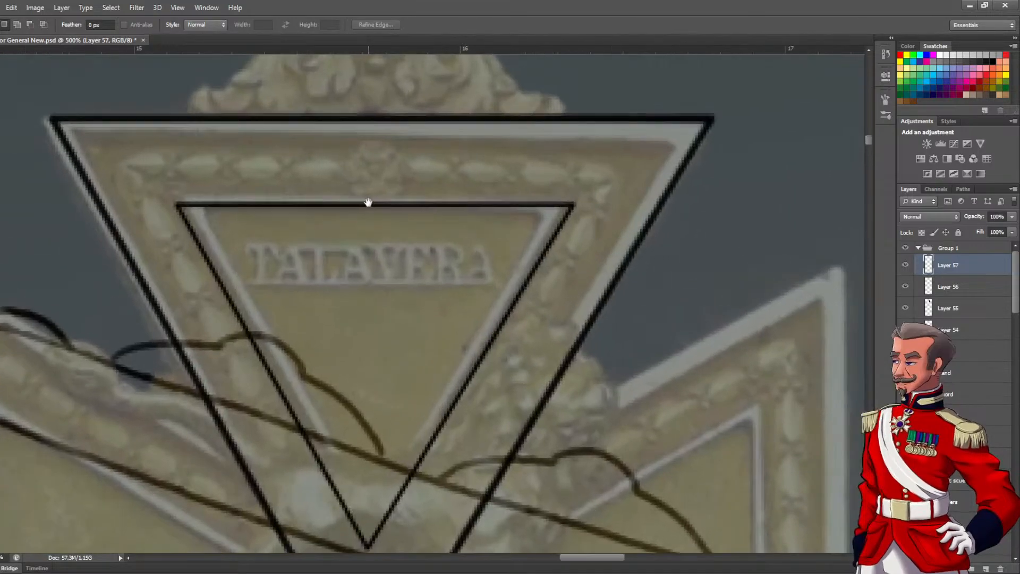
scroll(372, 239, down, 1)
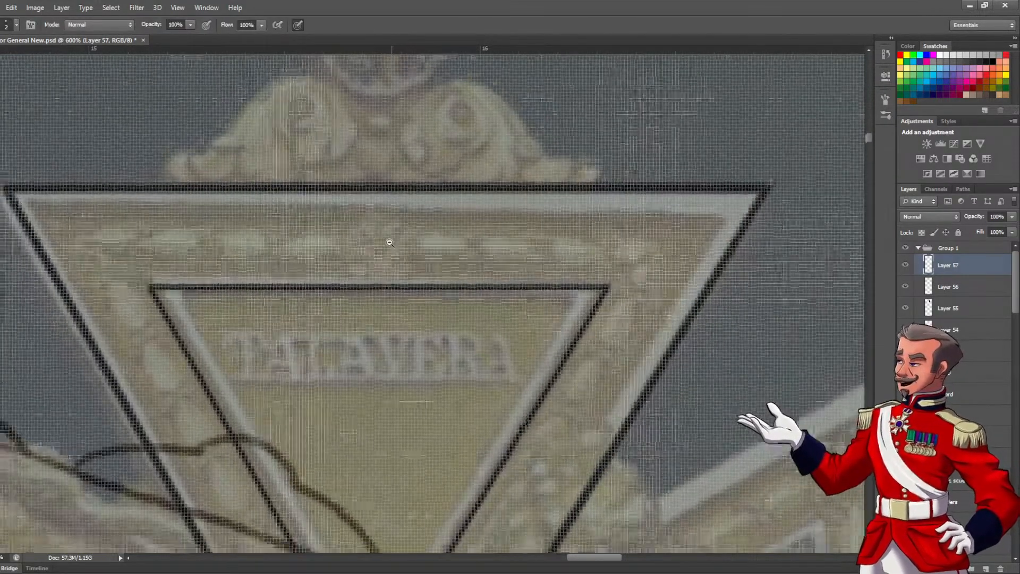
key(b)
key(ctrl+z)
mouse_move(353, 254)
mouse_down()
mouse_move(371, 268)
mouse_move(351, 230)
mouse_move(386, 225)
mouse_move(383, 254)
mouse_up()
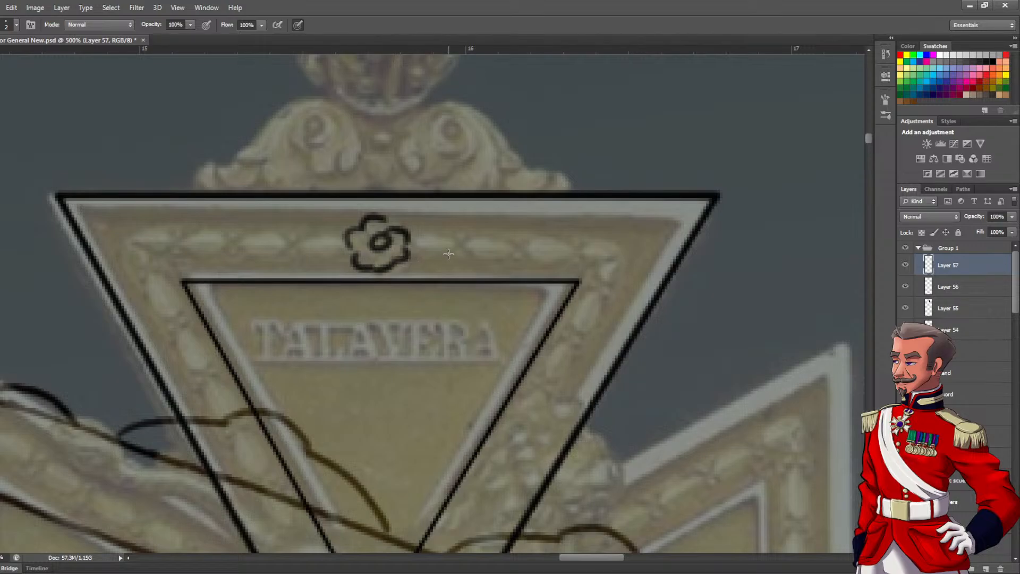
Draw a row of oval chain links along the top border from the flower to the right corner
key(ctrl+z)
key(ctrl+z)
key(ctrl+z)
key(ctrl+z)
key(ctrl+alt+z)
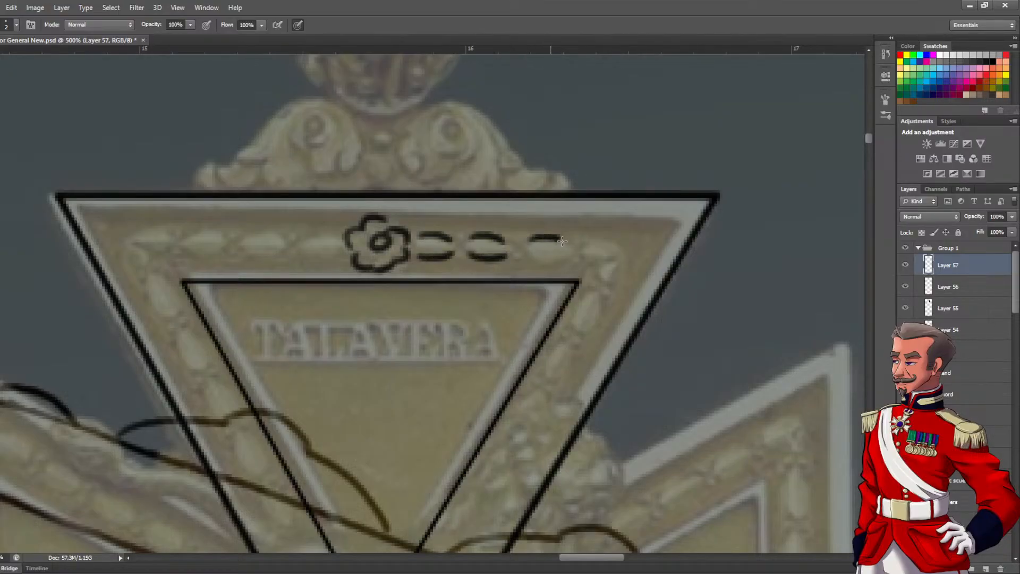
drag(561, 240, 532, 259)
mouse_move(591, 243)
mouse_down()
mouse_move(607, 255)
mouse_move(602, 266)
mouse_up()
Draw oval chain links down the right border of the upper arm between the outer and inner triangles
drag(584, 303, 506, 233)
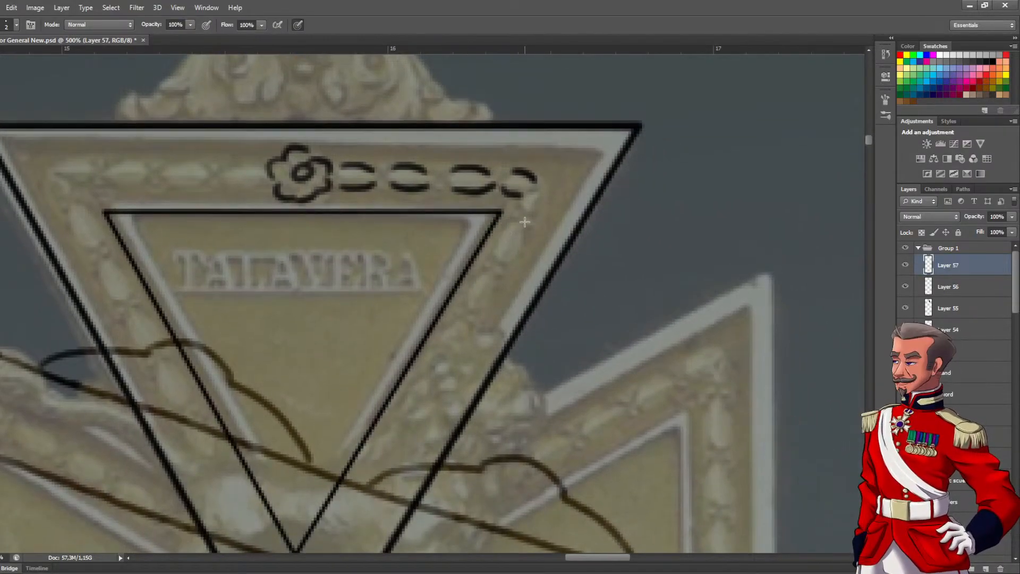
mouse_move(539, 186)
mouse_down()
mouse_move(522, 235)
mouse_move(507, 232)
mouse_move(521, 216)
mouse_move(493, 242)
mouse_move(502, 255)
mouse_move(526, 230)
mouse_move(506, 268)
mouse_move(472, 275)
mouse_move(486, 268)
mouse_move(467, 308)
mouse_up()
drag(497, 272, 479, 310)
drag(449, 354, 482, 277)
mouse_move(495, 235)
mouse_down()
mouse_move(476, 259)
mouse_move(493, 260)
mouse_move(504, 243)
mouse_move(489, 269)
mouse_move(472, 271)
mouse_move(459, 299)
mouse_move(487, 278)
mouse_move(475, 307)
mouse_move(433, 349)
mouse_move(456, 309)
mouse_move(442, 330)
mouse_move(460, 338)
mouse_move(471, 321)
mouse_move(444, 357)
mouse_move(419, 365)
mouse_move(437, 342)
mouse_move(429, 351)
mouse_move(420, 370)
mouse_up()
Draw matching chain links from the flower to the upper arm's left corner and down its left border
mouse_move(327, 261)
mouse_down()
mouse_move(435, 420)
mouse_move(337, 266)
mouse_move(409, 271)
mouse_up()
mouse_move(350, 261)
mouse_down()
mouse_move(395, 262)
mouse_move(389, 276)
mouse_up()
mouse_move(312, 250)
mouse_down()
mouse_move(370, 247)
mouse_move(387, 272)
mouse_up()
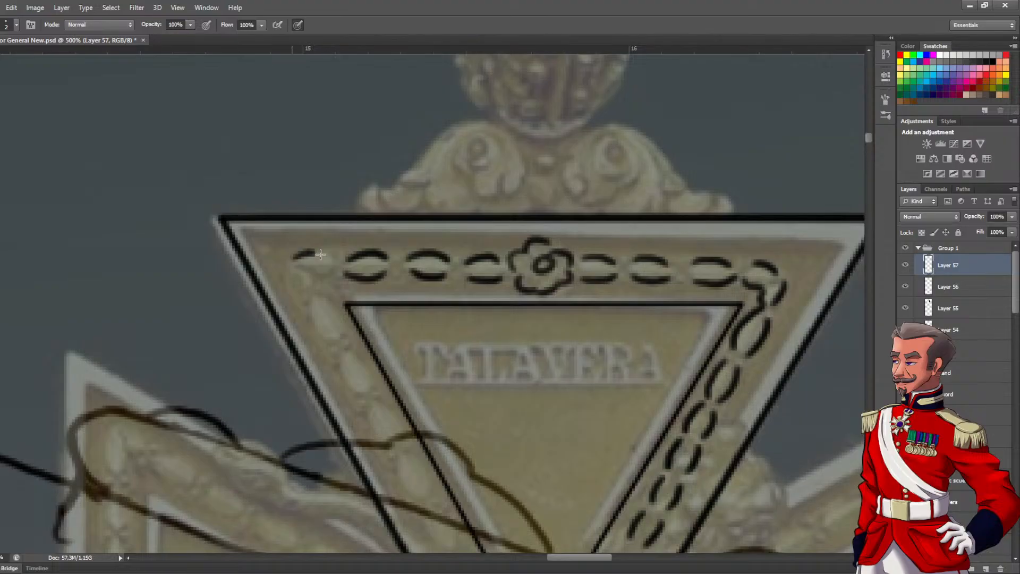
mouse_move(294, 268)
mouse_down()
mouse_move(324, 276)
mouse_move(291, 275)
mouse_move(328, 335)
mouse_move(312, 283)
mouse_up()
mouse_move(299, 225)
mouse_down()
mouse_move(322, 260)
mouse_move(332, 324)
mouse_up()
mouse_move(326, 270)
mouse_down()
mouse_move(348, 317)
mouse_move(319, 287)
mouse_move(331, 317)
mouse_up()
drag(334, 271, 371, 366)
drag(363, 321, 380, 360)
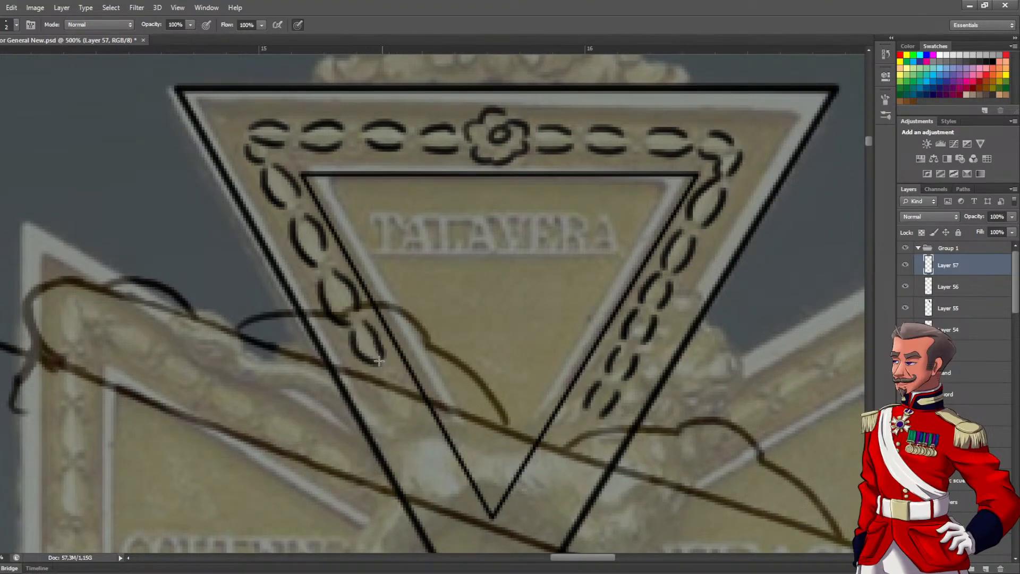
Add the last small chain links at the lower ends of the upper arm's right and left borders
alt+click(452, 293)
alt+click(454, 296)
alt+click(454, 298)
ctrl+click(456, 301)
drag(465, 307, 406, 237)
ctrl+click(449, 289)
ctrl+click(475, 293)
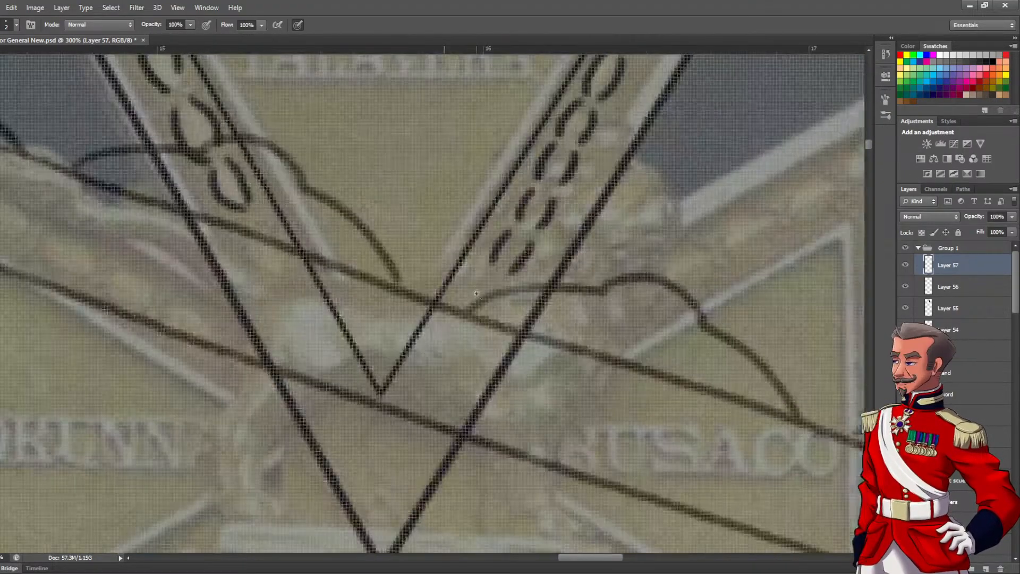
drag(502, 291, 494, 308)
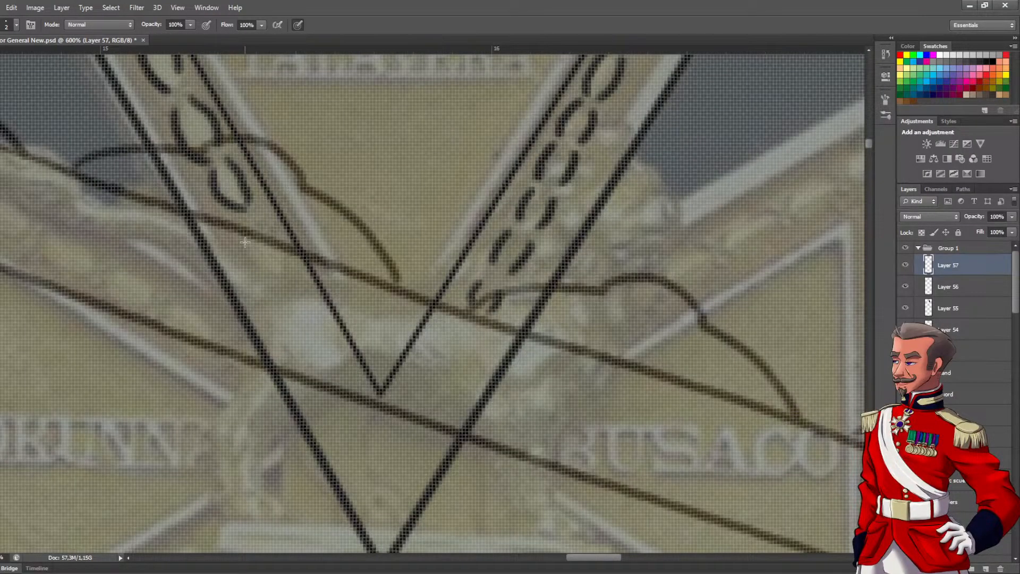
drag(257, 219, 277, 244)
Frame the whole upper arm with a rectangular selection, try pasting a copy of Layer 57's artwork, and undo the paste
alt+click(292, 264)
alt+click(296, 266)
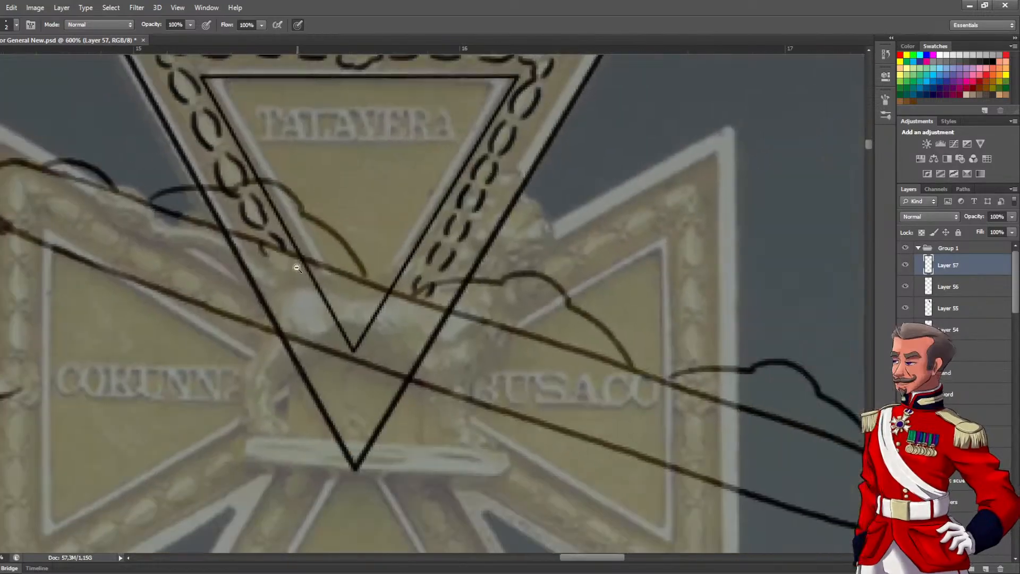
alt+click(296, 266)
alt+click(298, 266)
mouse_move(329, 225)
mouse_down()
mouse_move(364, 301)
mouse_move(351, 267)
mouse_up()
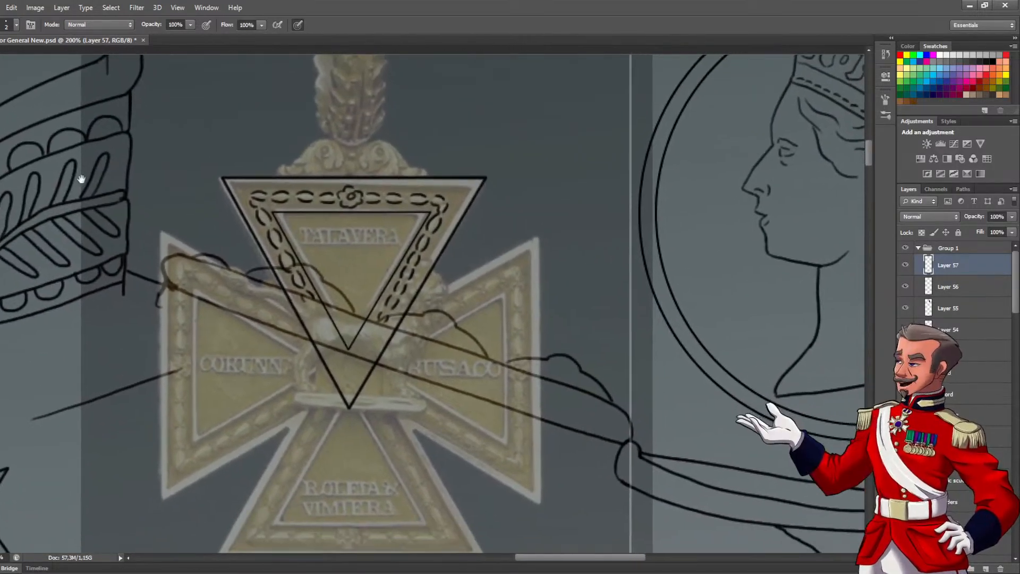
key(m)
mouse_move(201, 155)
mouse_down()
mouse_move(481, 340)
mouse_move(519, 438)
mouse_up()
key(ctrl+c)
key(ctrl+v)
key(ctrl+z)
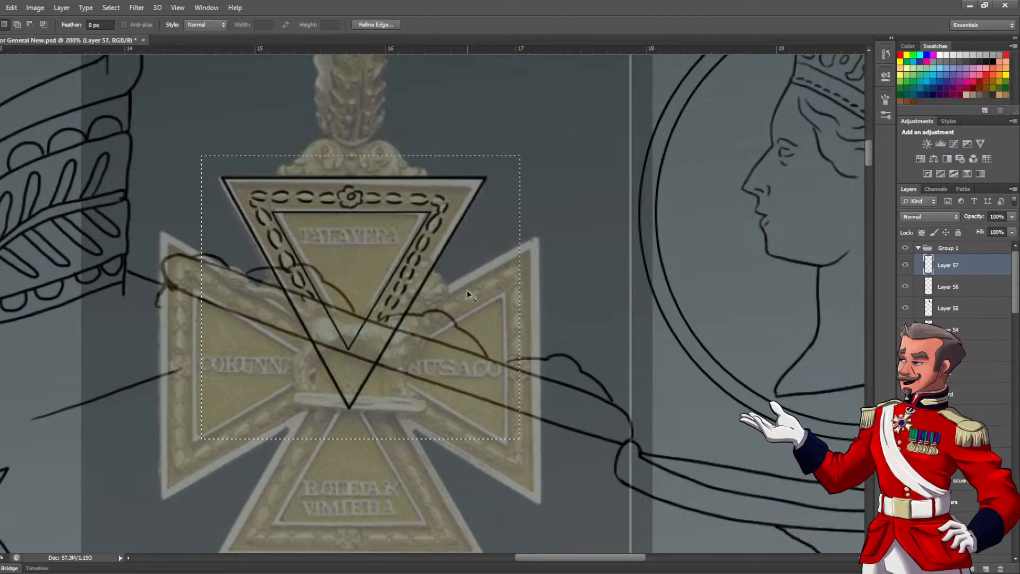
Merge Layers 56 and 57 so the outer triangle and the decorated border share one layer, and check the merged artwork
shift+click(956, 286)
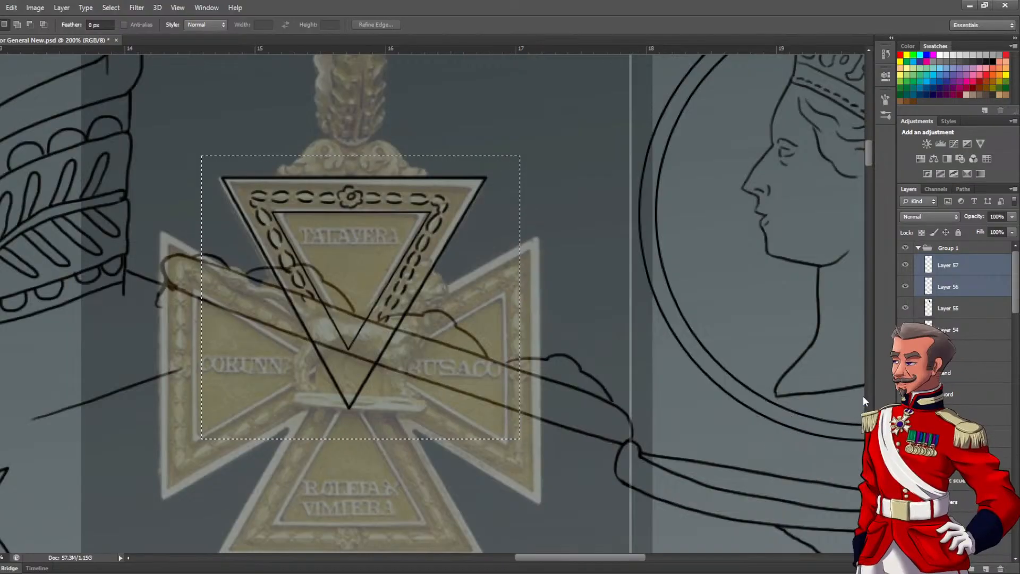
key(ctrl+e)
click(905, 265)
click(905, 265)
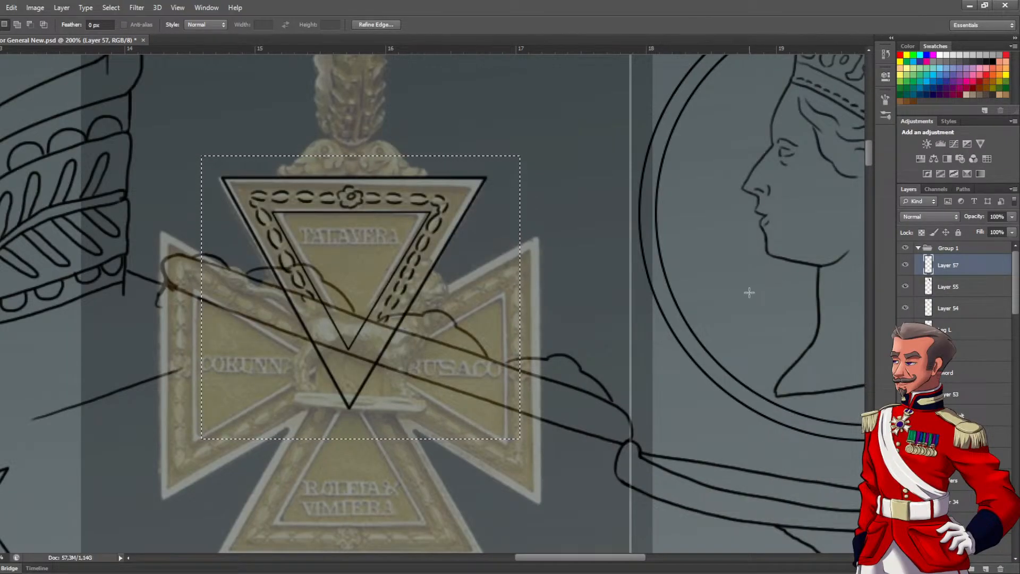
Paste a copy of the decorated upper arm, rotate it 90°, and fit it over the cross's right arm
key(ctrl+v)
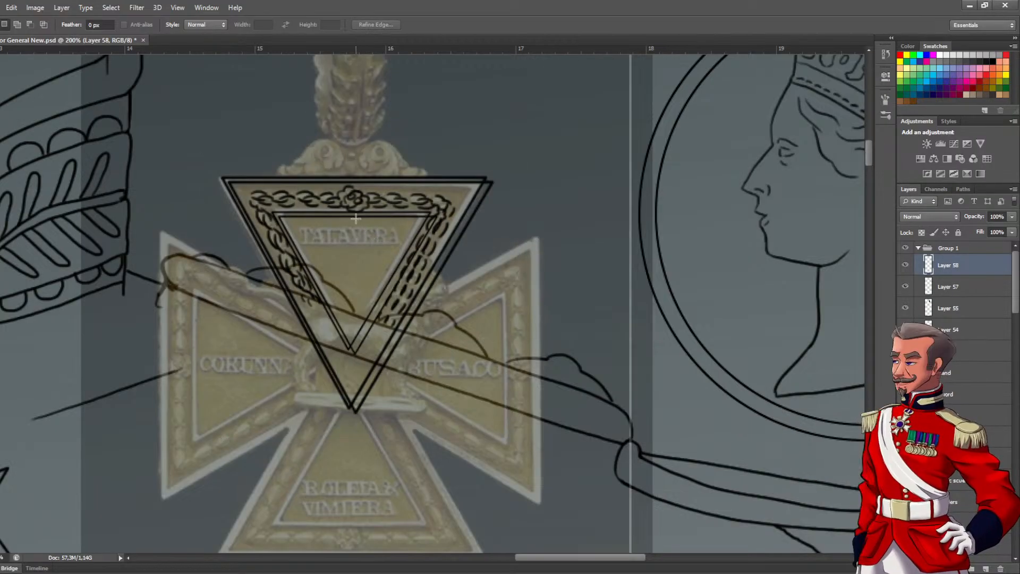
key(ctrl+t)
drag(496, 425, 273, 404)
drag(470, 371, 505, 439)
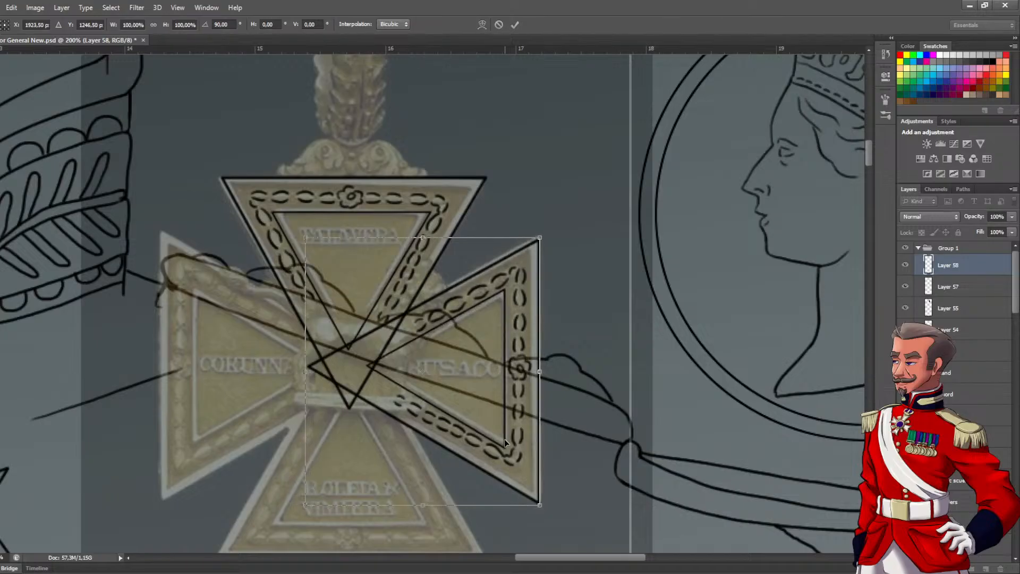
key(Return)
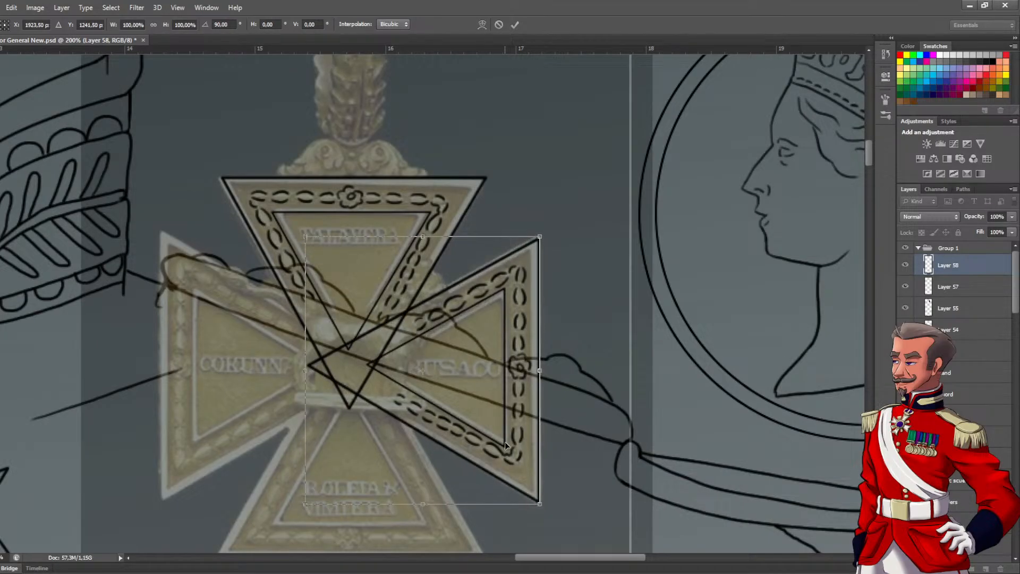
Paste another copy of the decorated arm, turn it upside down, and fit it over the cross's lower arm
drag(450, 357, 480, 299)
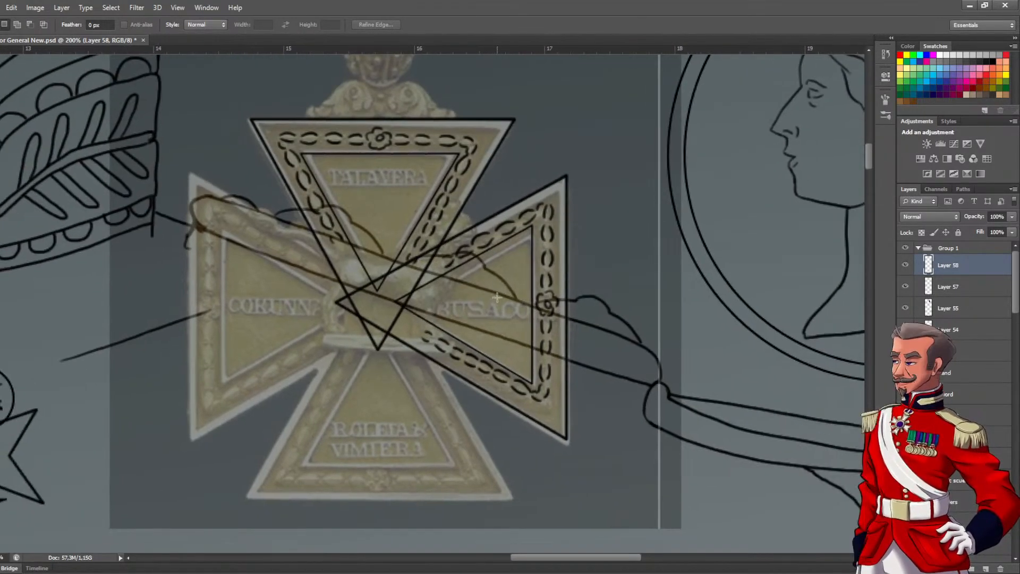
key(ctrl+v)
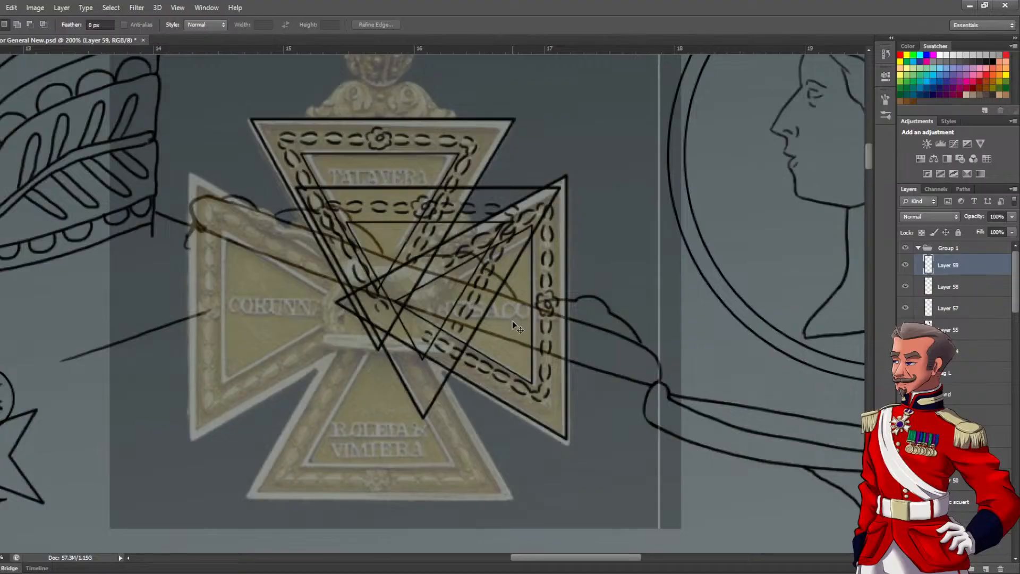
key(ctrl+t)
drag(578, 423, 362, 245)
drag(486, 273, 432, 354)
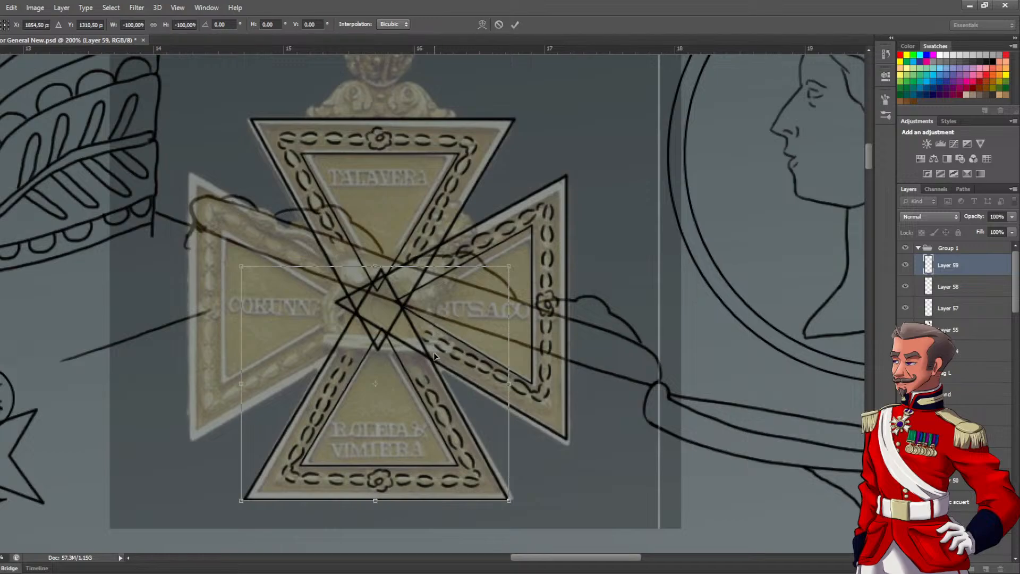
key(Return)
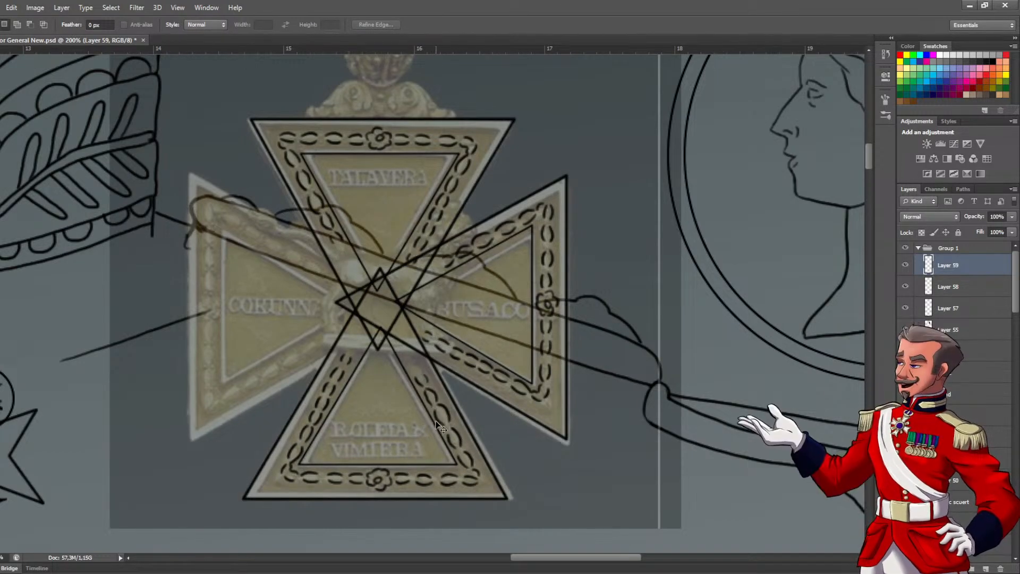
Paste a third copy of the decorated arm, rotate it -90°, and fit it over the cross's left arm
key(ctrl+v)
key(ctrl+t)
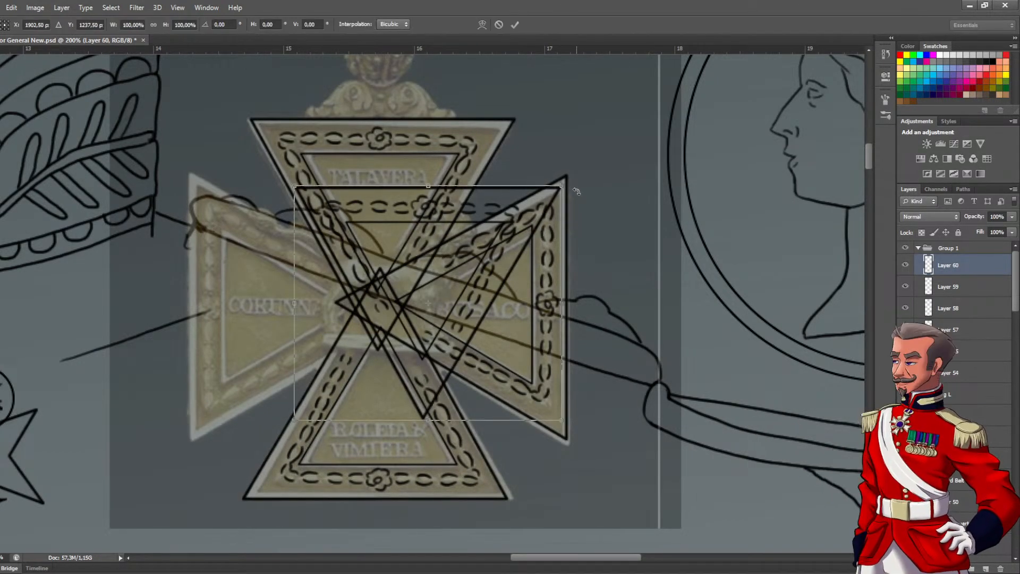
drag(551, 196, 277, 216)
drag(285, 388, 267, 170)
drag(210, 302, 366, 287)
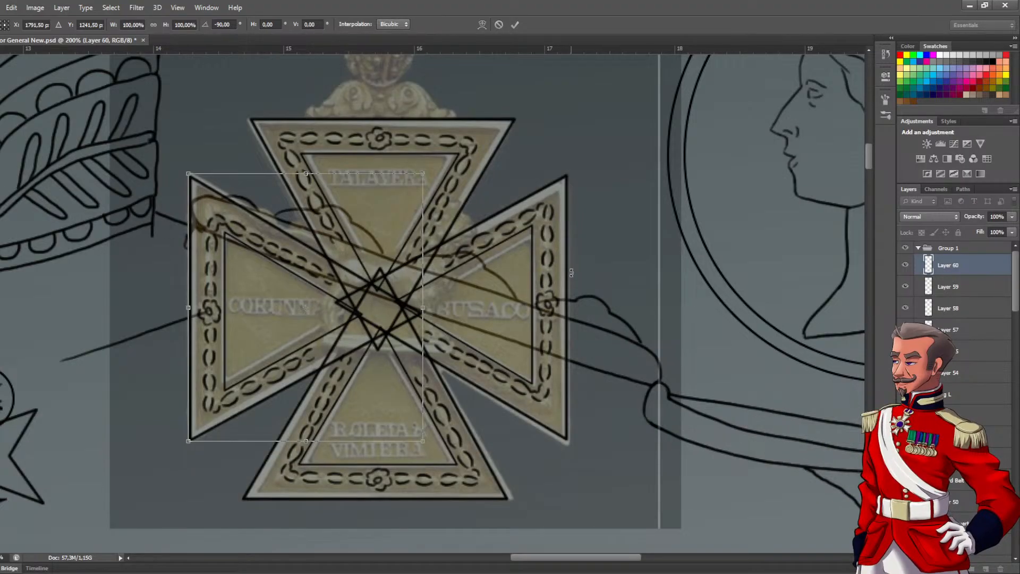
key(Return)
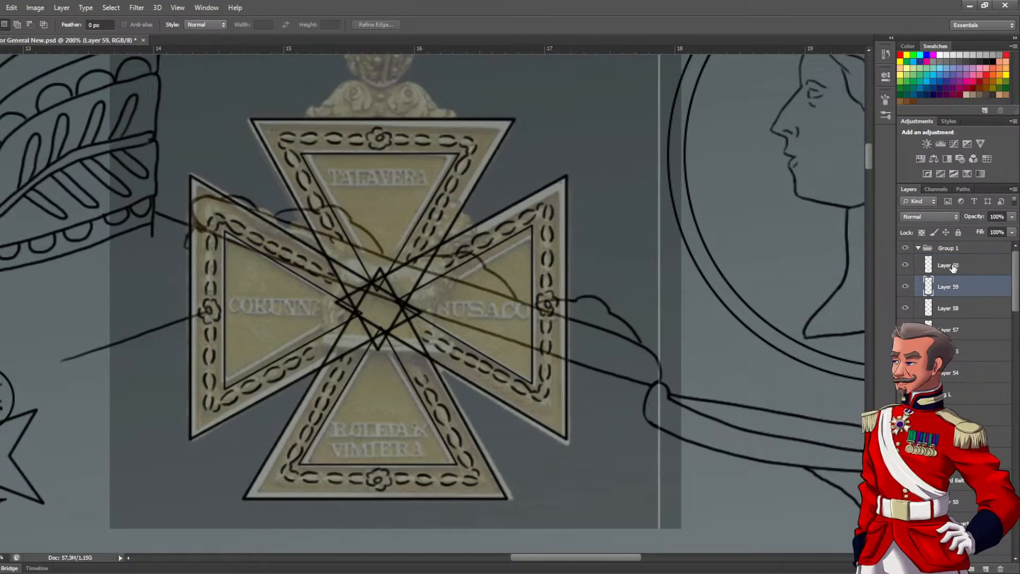
Merge Layers 58, 59 and 60 so the three copied cross arms share one layer
shift+click(955, 309)
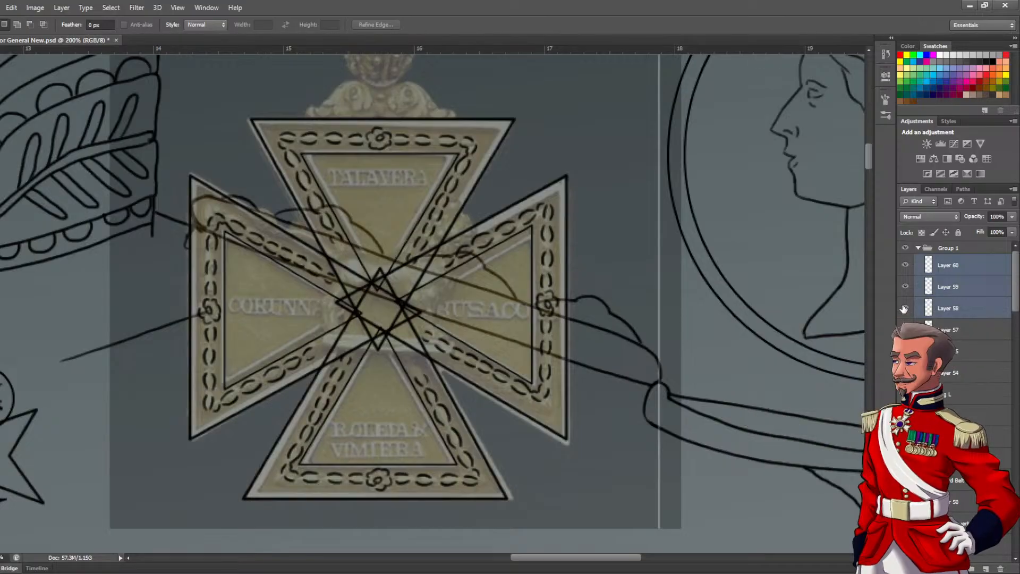
scroll(434, 237, up, 9)
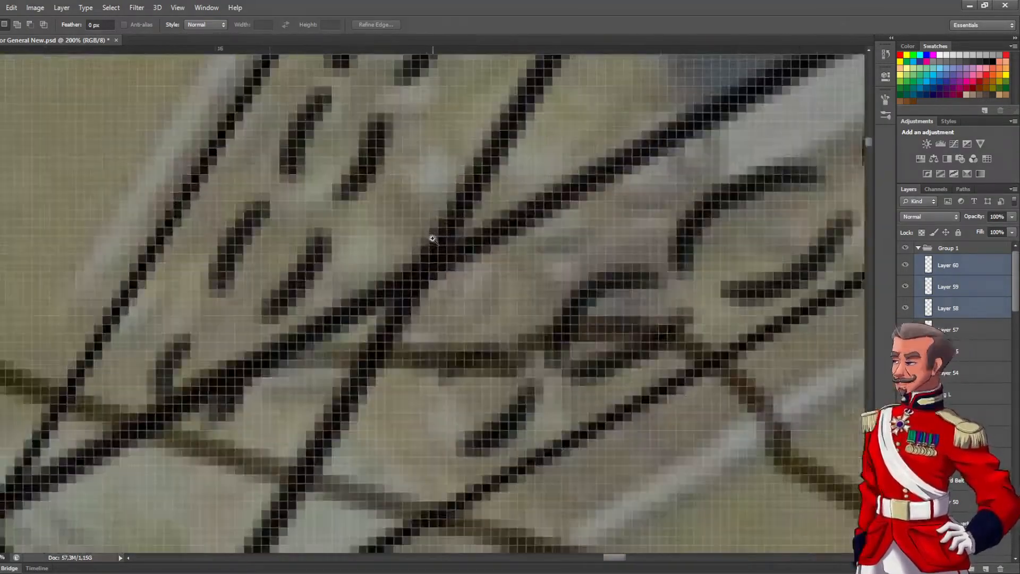
scroll(454, 285, down, 4)
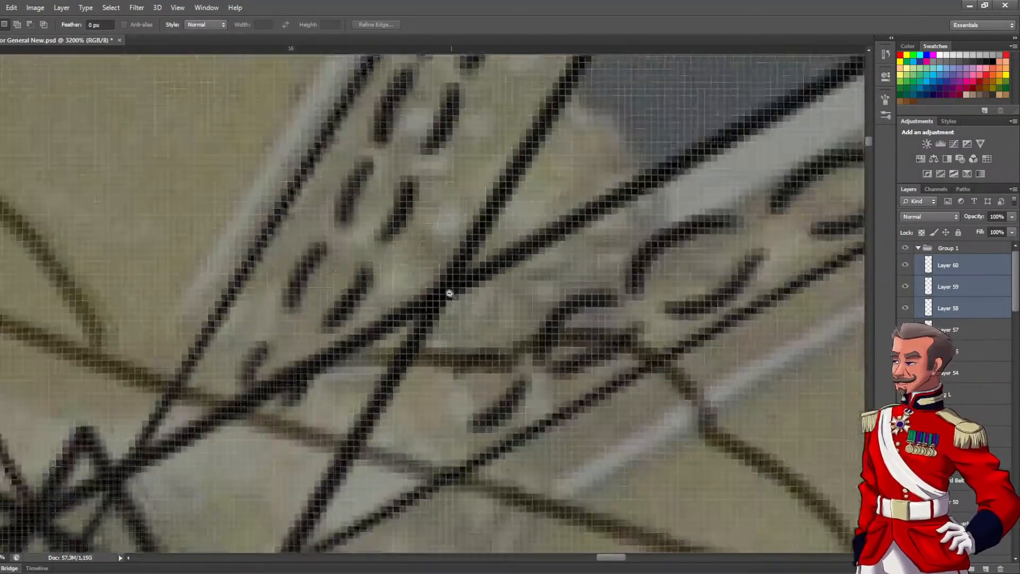
scroll(445, 296, down, 6)
scroll(457, 285, up, 2)
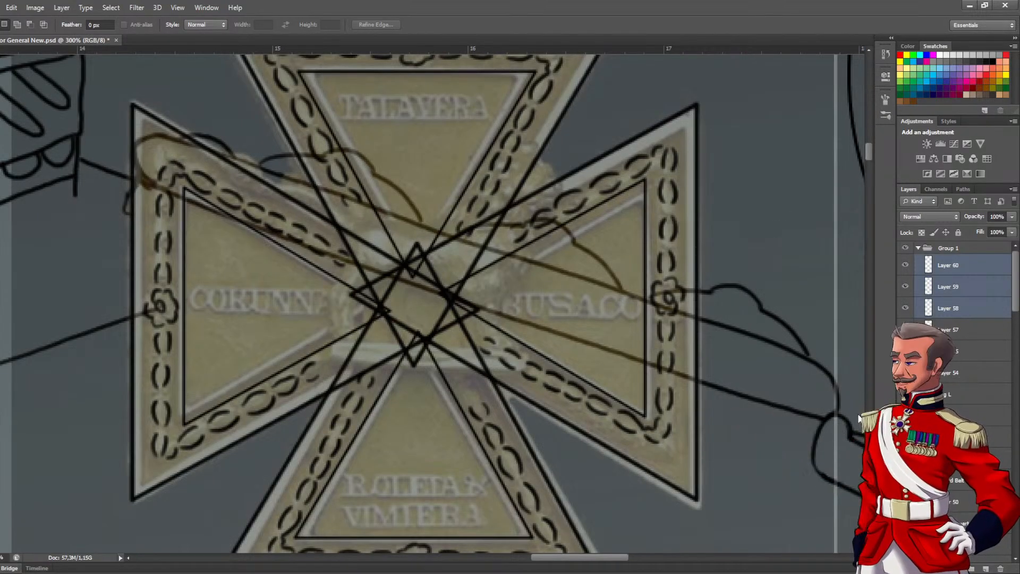
key(ctrl+e)
key(ctrl+z)
key(ctrl+e)
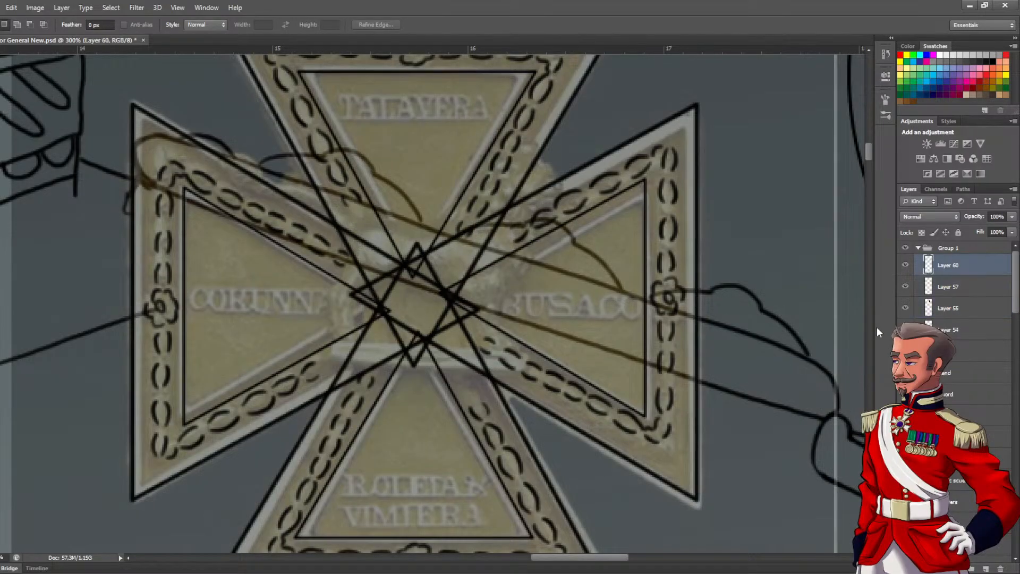
Check which arms Layers 60 and 57 hold, merge the two layers into one, and check the combined cross
click(903, 266)
click(905, 265)
click(940, 289)
click(905, 286)
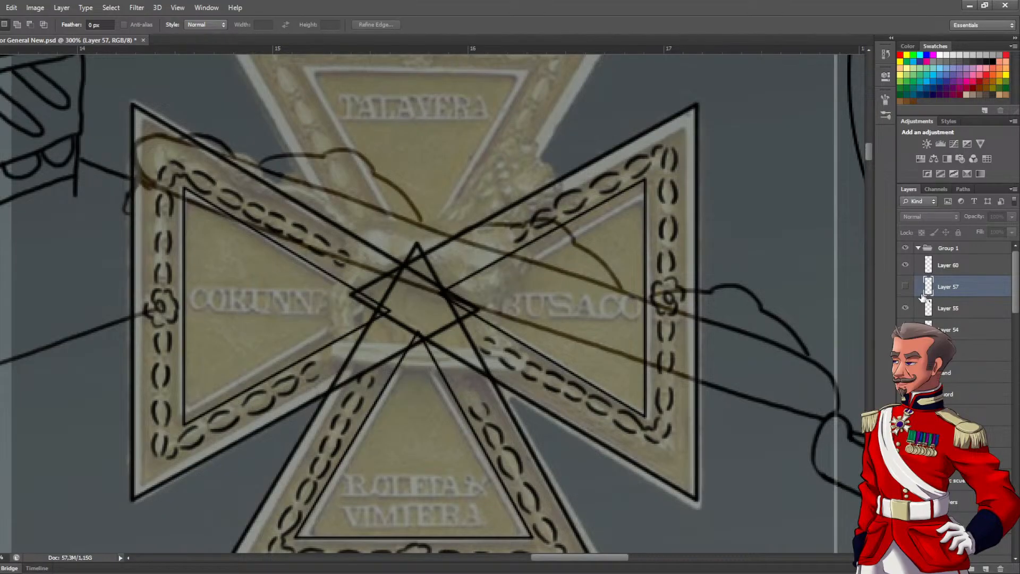
click(904, 287)
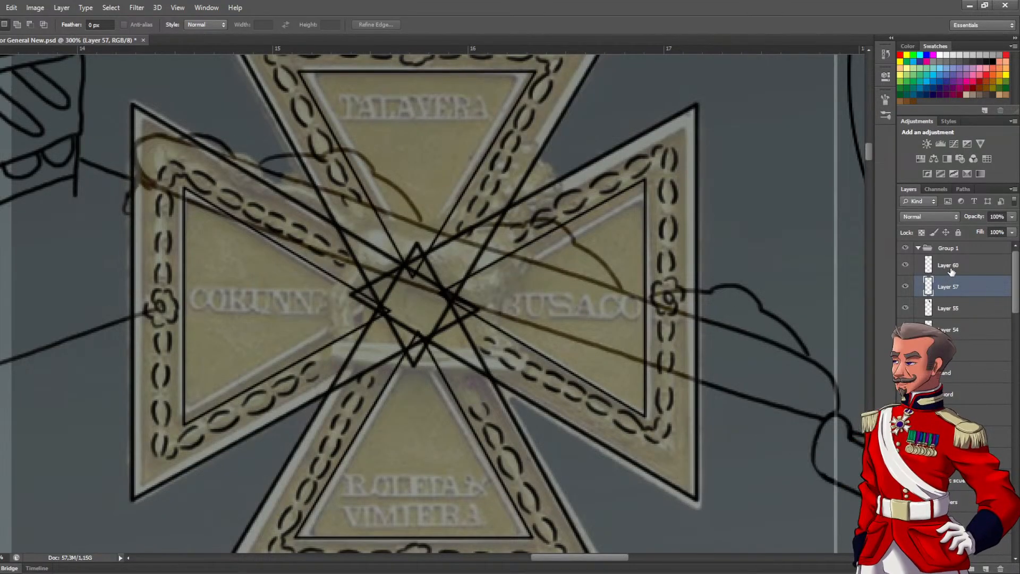
shift+click(941, 266)
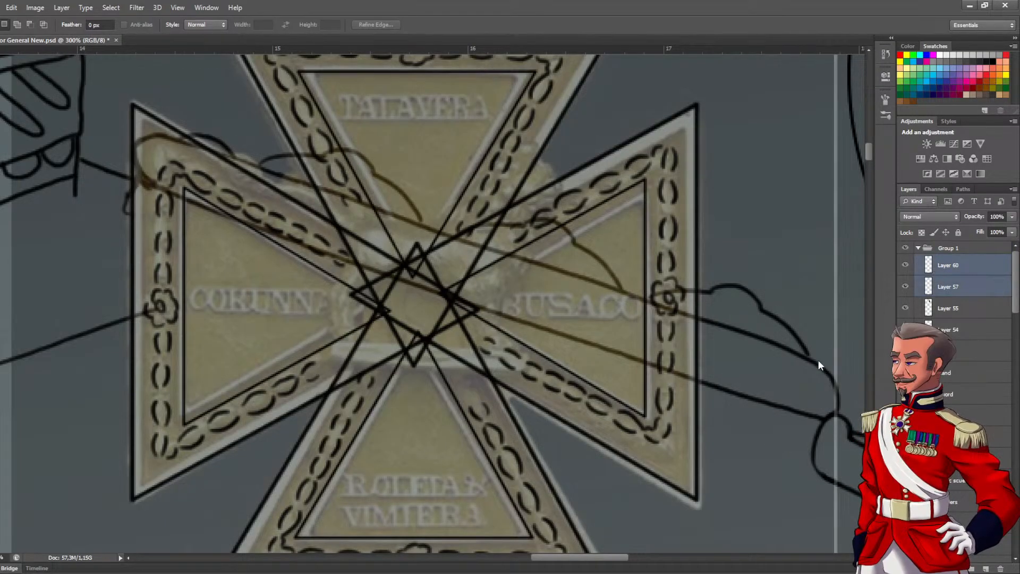
key(ctrl+e)
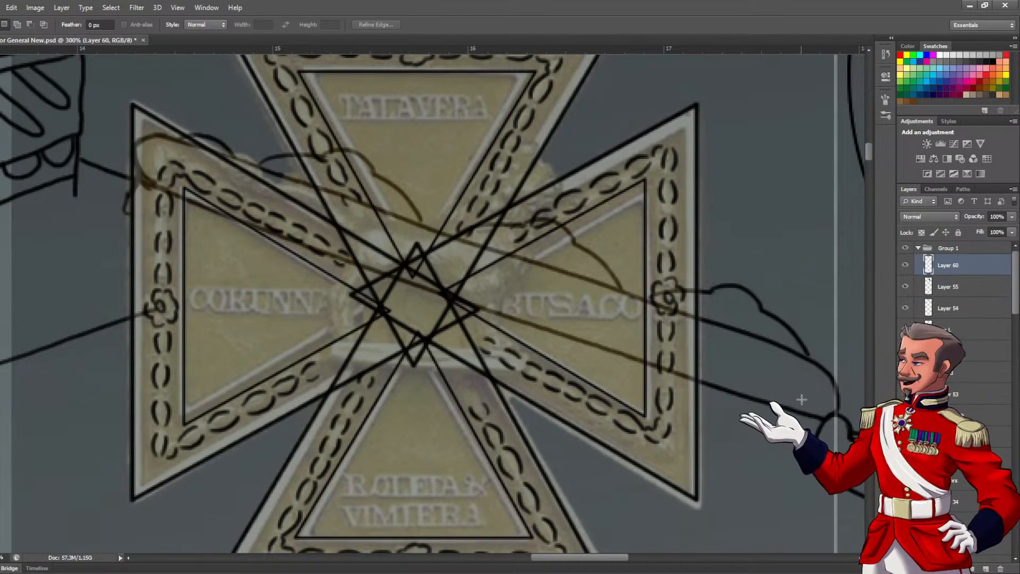
click(905, 265)
click(905, 265)
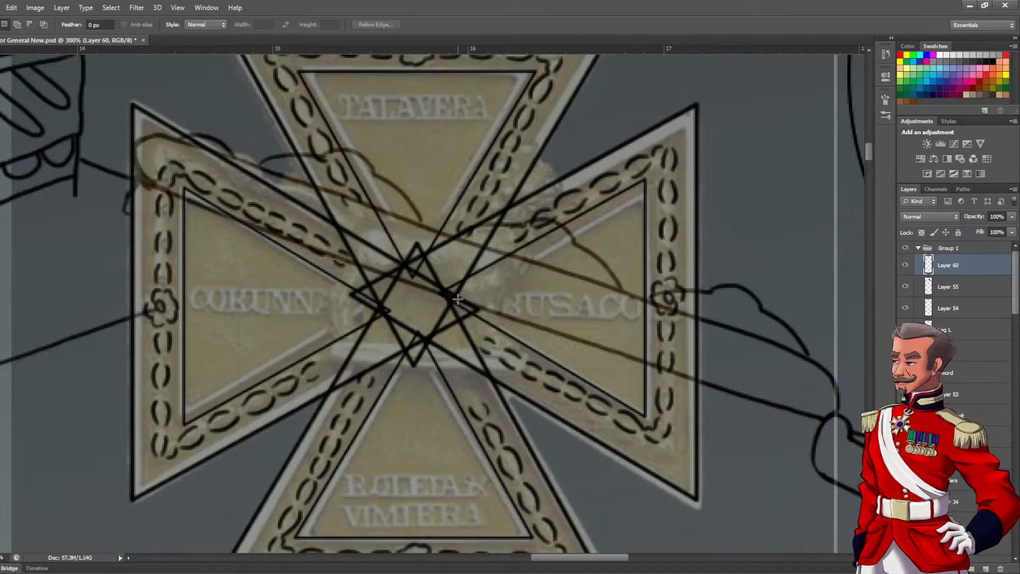
Erase the tangle of crossing arm lines inside the centre of the cross with the Eraser
scroll(366, 321, down, 2)
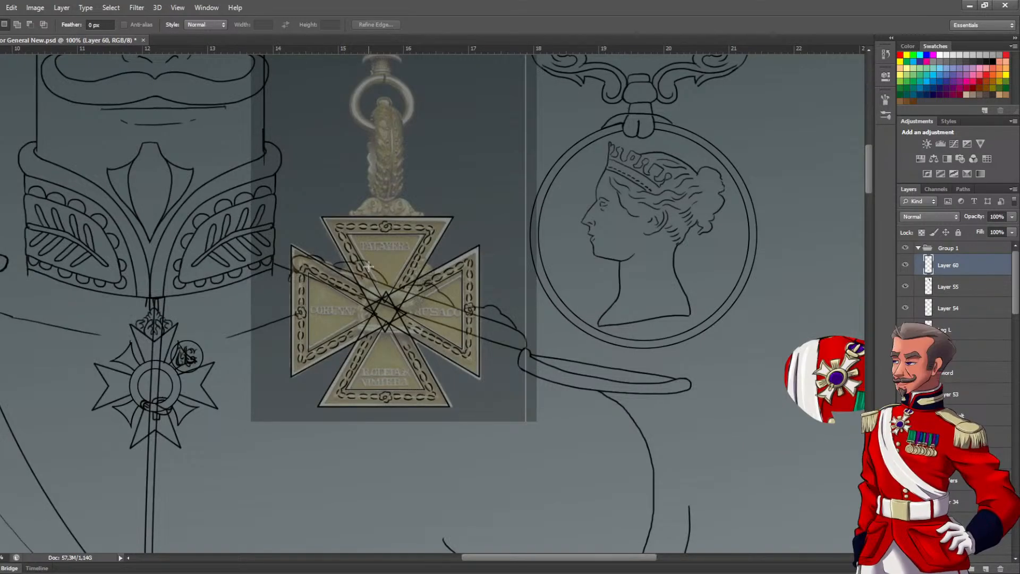
click(399, 315)
click(395, 314)
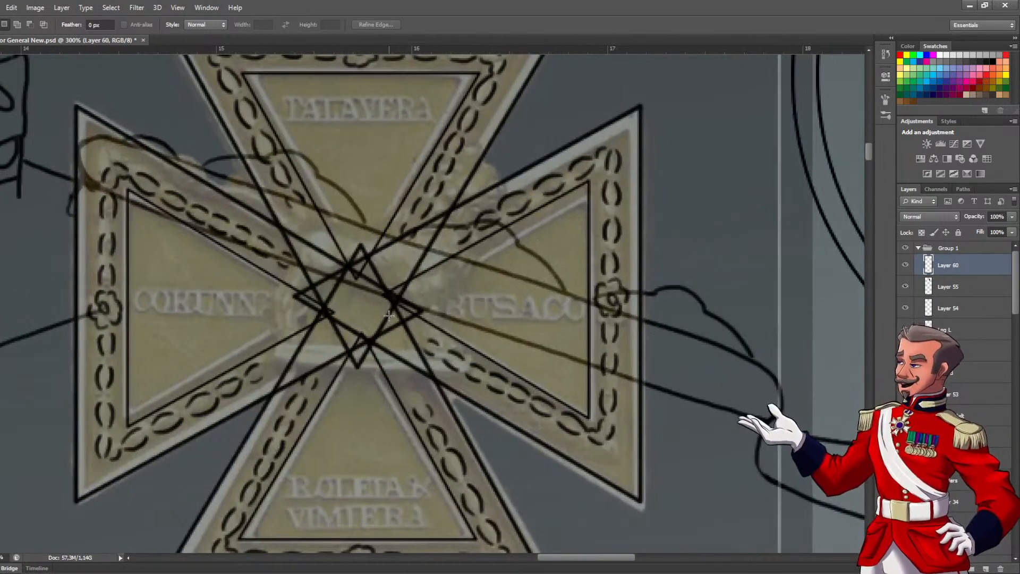
ctrl+click(347, 258)
mouse_move(351, 279)
mouse_down()
mouse_move(294, 314)
mouse_move(333, 286)
mouse_move(315, 332)
mouse_move(354, 321)
mouse_move(351, 355)
mouse_move(378, 367)
mouse_move(373, 375)
mouse_move(435, 322)
mouse_move(404, 309)
mouse_move(381, 262)
mouse_move(353, 269)
mouse_move(361, 276)
mouse_move(377, 257)
mouse_move(366, 329)
mouse_move(349, 357)
mouse_move(366, 386)
mouse_move(422, 363)
mouse_move(375, 401)
mouse_move(364, 388)
mouse_move(455, 321)
mouse_move(423, 306)
mouse_move(436, 311)
mouse_move(325, 325)
mouse_move(330, 340)
mouse_move(306, 358)
mouse_up()
key(e)
mouse_move(275, 410)
mouse_down()
mouse_move(270, 420)
mouse_move(319, 354)
mouse_up()
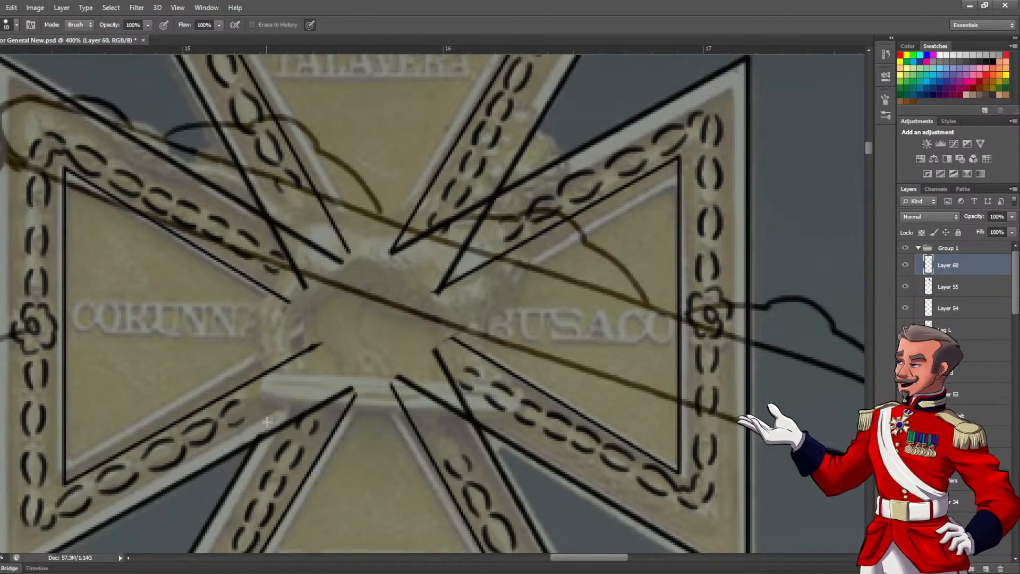
Erase the overlapping outline ends where neighbouring arms cross, so each pair meets in a clean corner around the centre
drag(343, 388, 269, 434)
drag(394, 377, 460, 424)
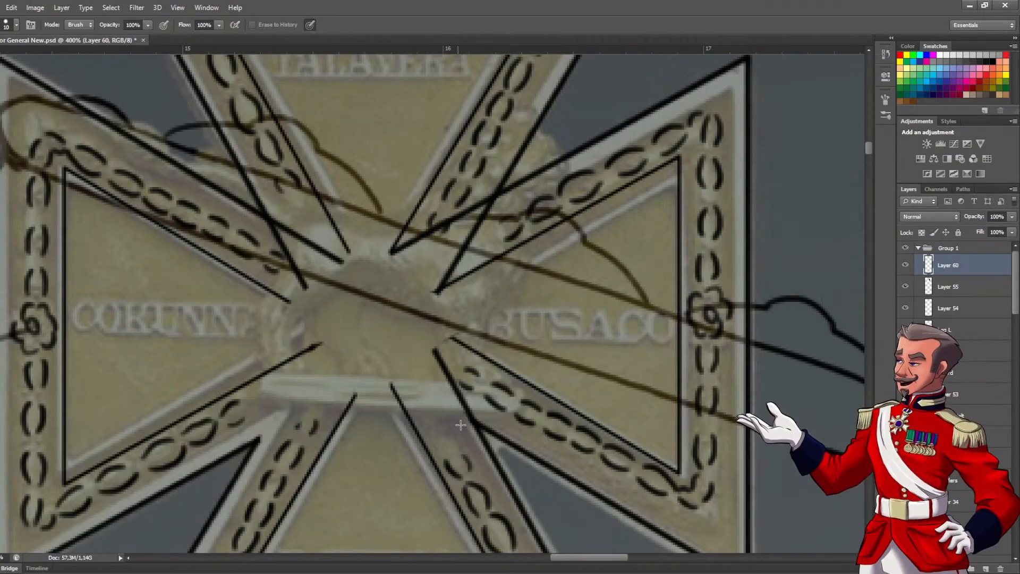
drag(428, 362, 475, 412)
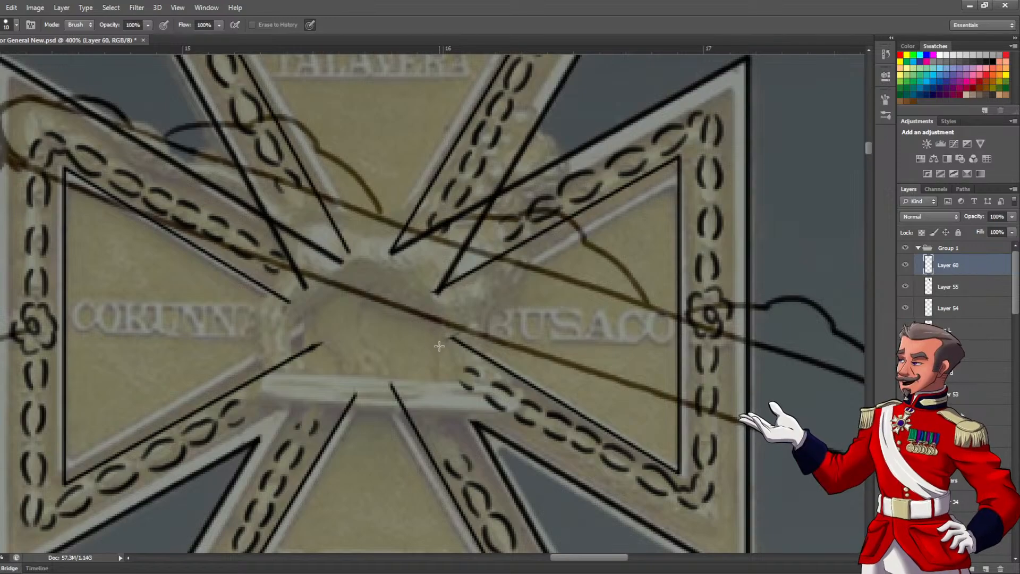
mouse_move(418, 286)
mouse_down()
mouse_move(409, 334)
mouse_move(443, 302)
mouse_move(462, 263)
mouse_move(381, 295)
mouse_up()
mouse_move(308, 327)
mouse_down()
mouse_move(374, 380)
mouse_move(348, 333)
mouse_move(317, 312)
mouse_up()
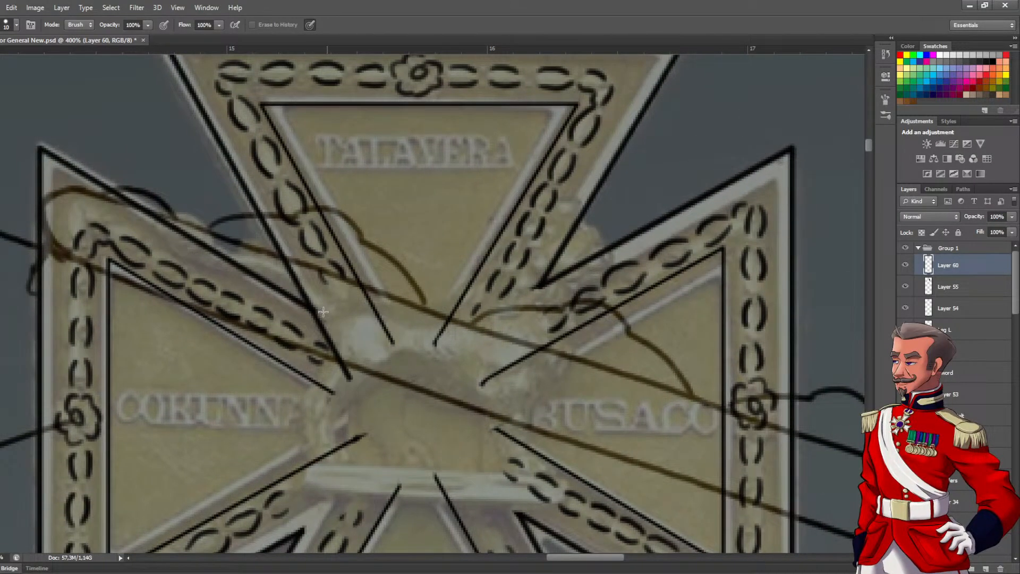
mouse_move(356, 380)
mouse_down()
mouse_move(332, 391)
mouse_move(311, 383)
mouse_move(345, 376)
mouse_move(322, 327)
mouse_move(337, 353)
mouse_move(366, 366)
mouse_move(399, 330)
mouse_up()
scroll(369, 365, down, 3)
scroll(379, 372, up, 1)
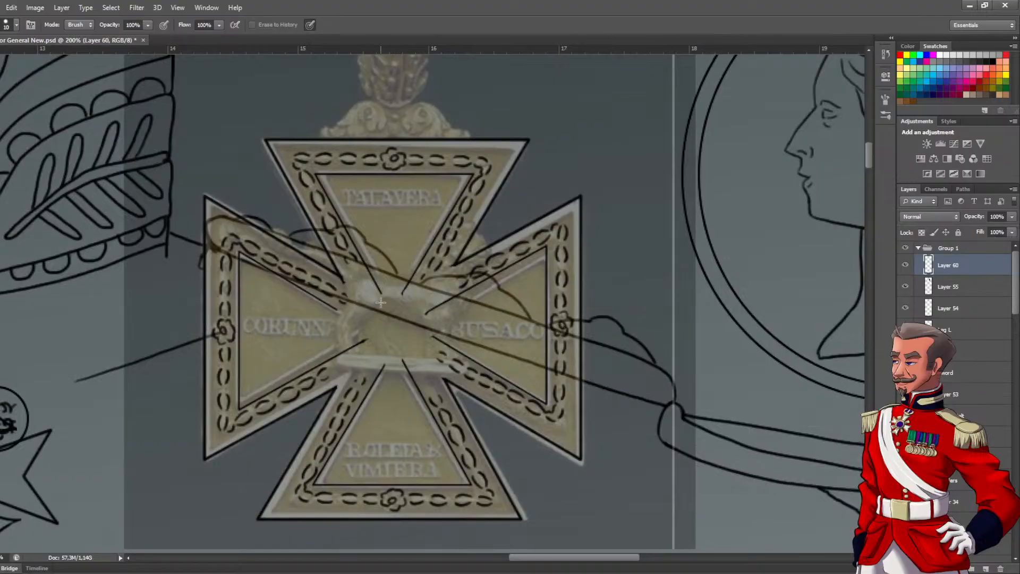
Hide Layer 60 to expose the reference lion and add a new layer above it for brush work
click(907, 268)
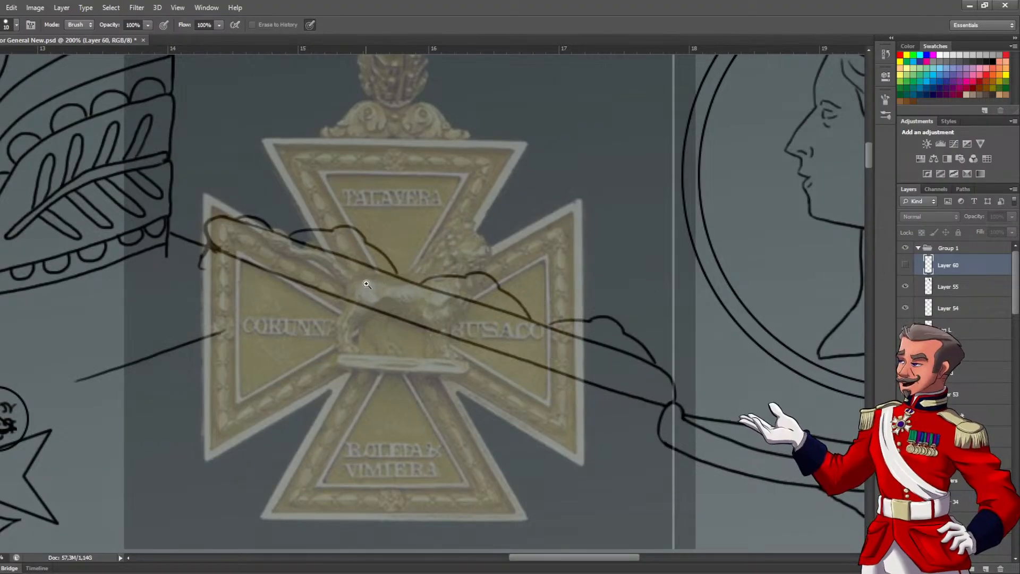
scroll(361, 280, up, 1)
drag(407, 341, 396, 311)
key(b)
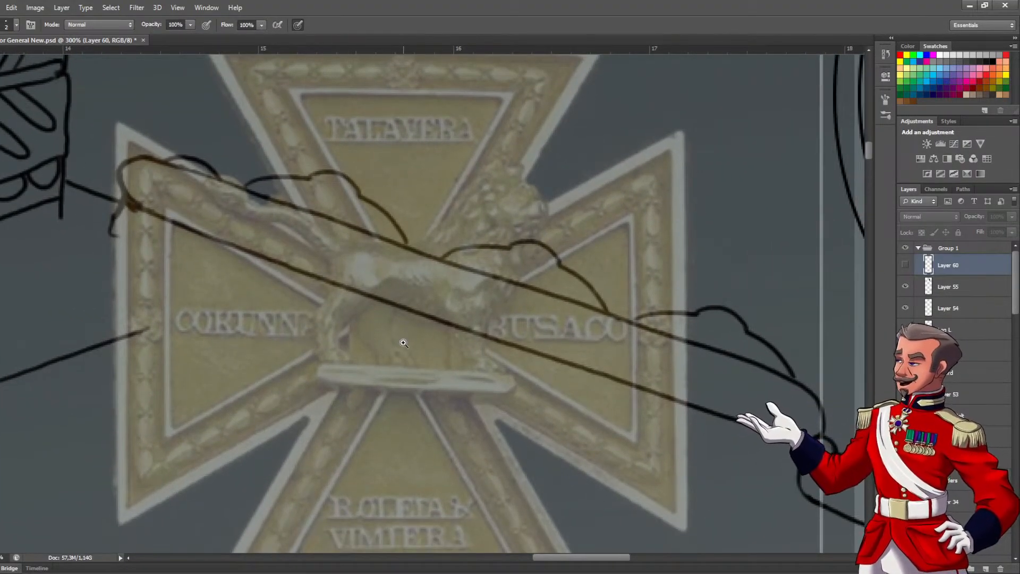
scroll(407, 352, up, 1)
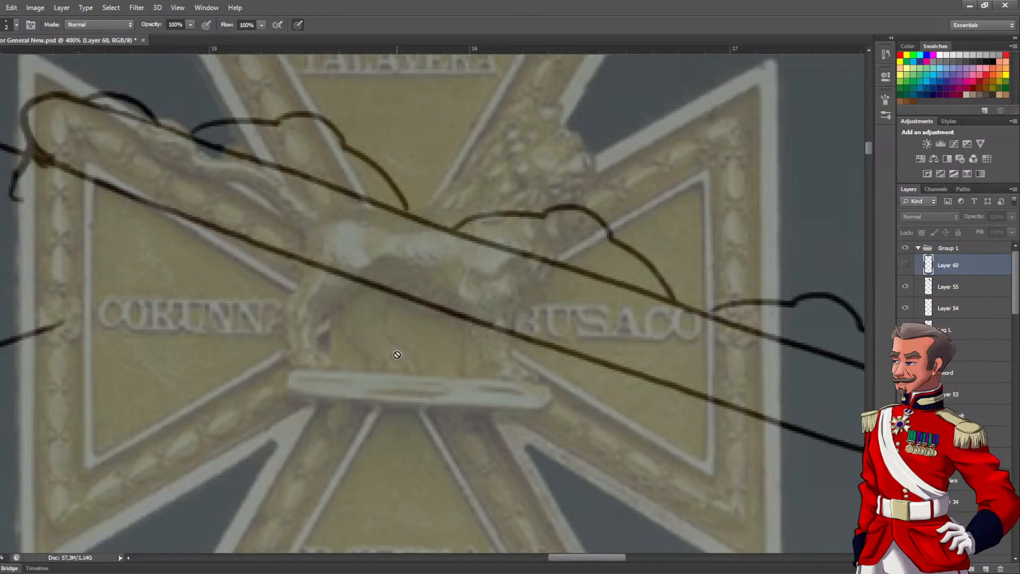
click(986, 569)
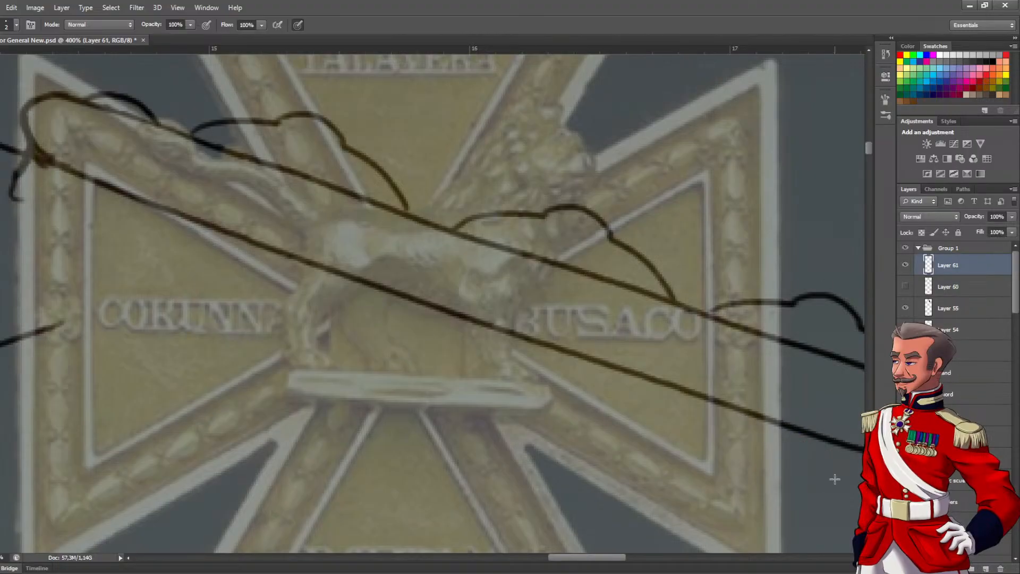
Trace the rounded plinth beneath the lion and the two sides of its front leg with the Brush
drag(353, 355, 342, 377)
key(ctrl+z)
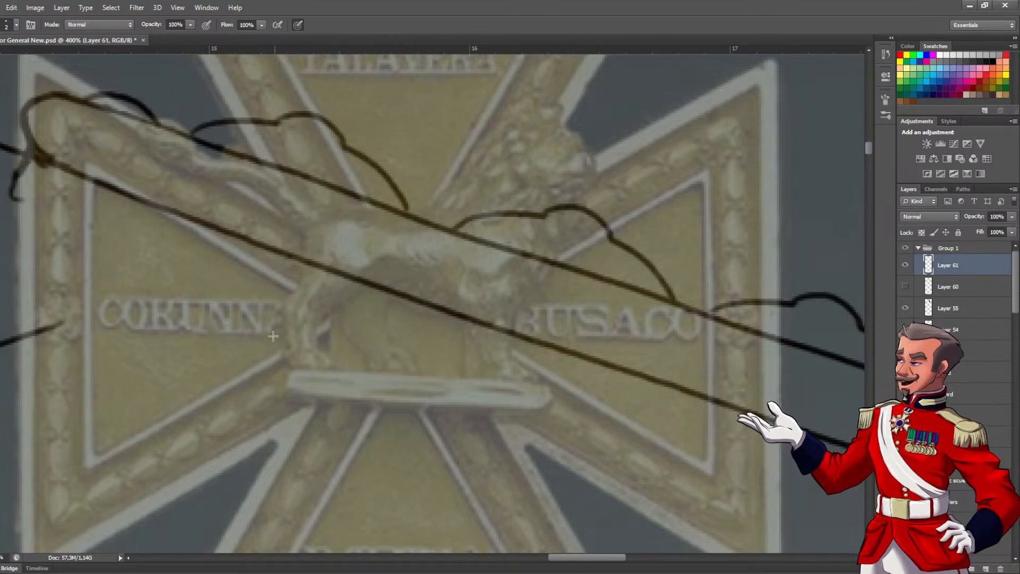
scroll(370, 354, up, 1)
drag(401, 358, 392, 348)
drag(272, 365, 572, 372)
mouse_move(255, 381)
mouse_down()
mouse_move(449, 399)
mouse_move(557, 396)
mouse_move(575, 384)
mouse_move(563, 370)
mouse_move(486, 444)
mouse_move(501, 379)
mouse_up()
drag(429, 388, 460, 460)
Trace the lion's hind leg from the plinth up to the haunch, including its inner curve towards the belly
drag(293, 382, 355, 350)
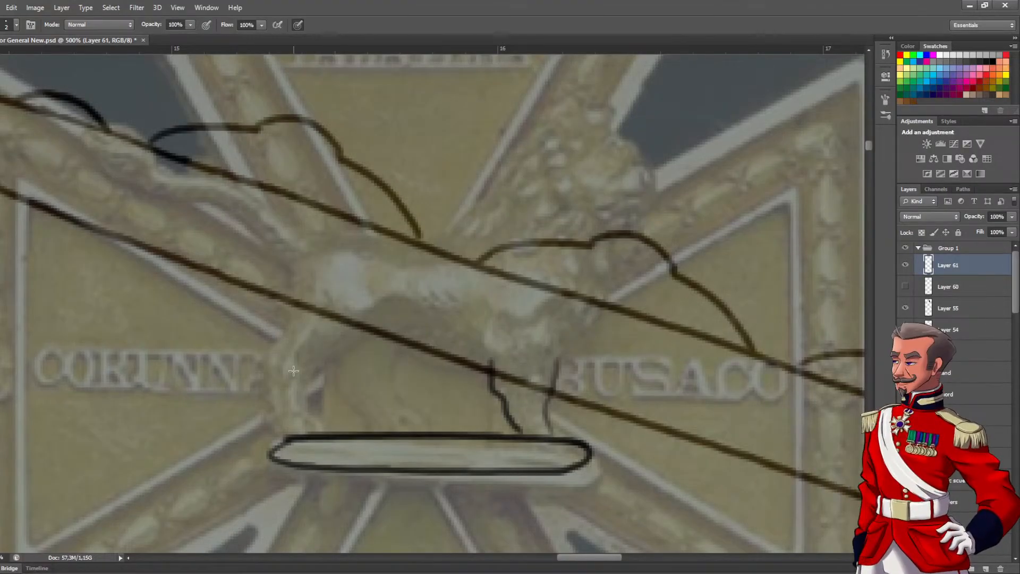
mouse_move(301, 387)
mouse_down()
mouse_move(319, 432)
mouse_move(284, 436)
mouse_up()
drag(263, 377, 271, 395)
drag(279, 431, 276, 391)
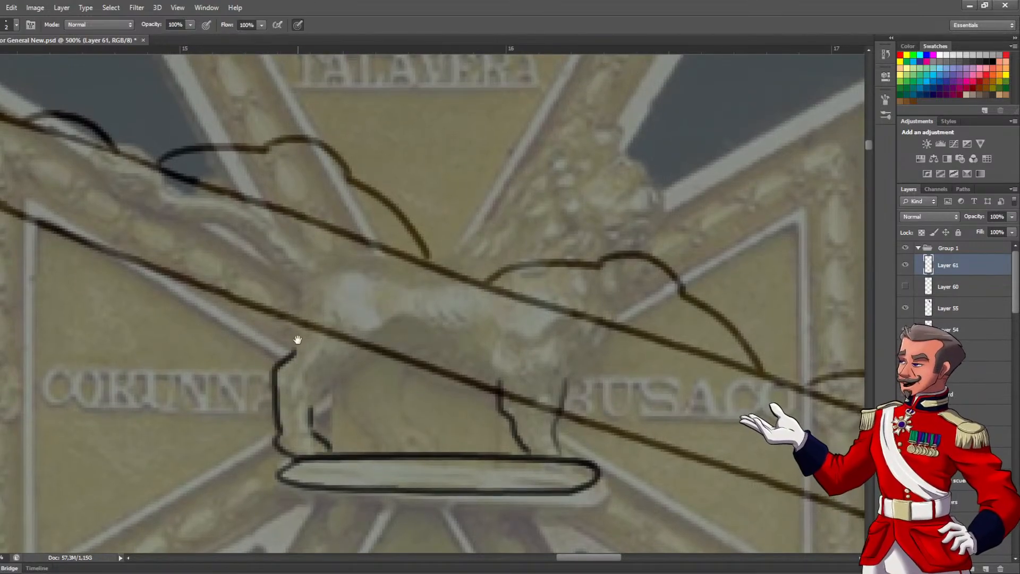
drag(297, 332, 280, 377)
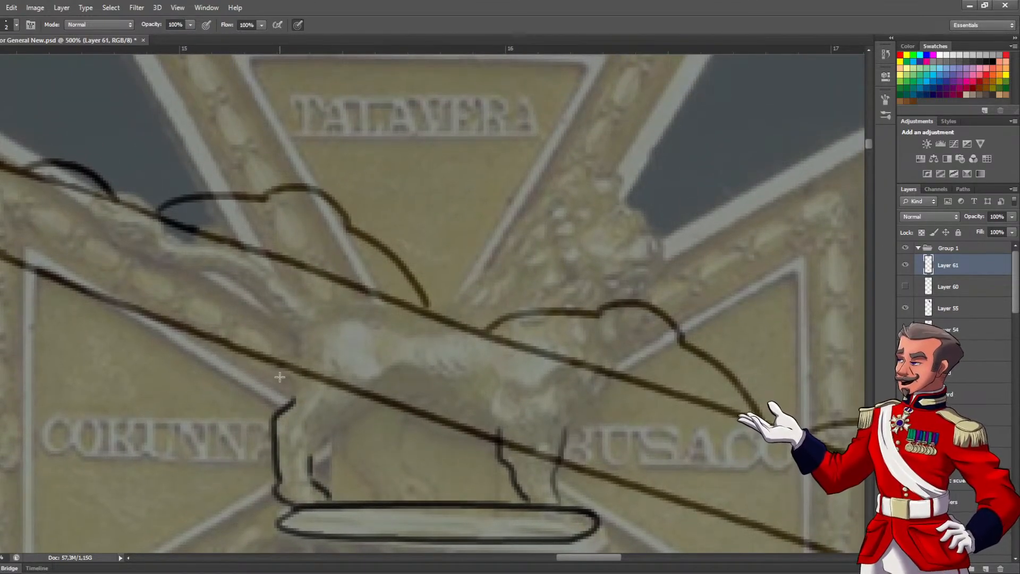
drag(295, 399, 301, 329)
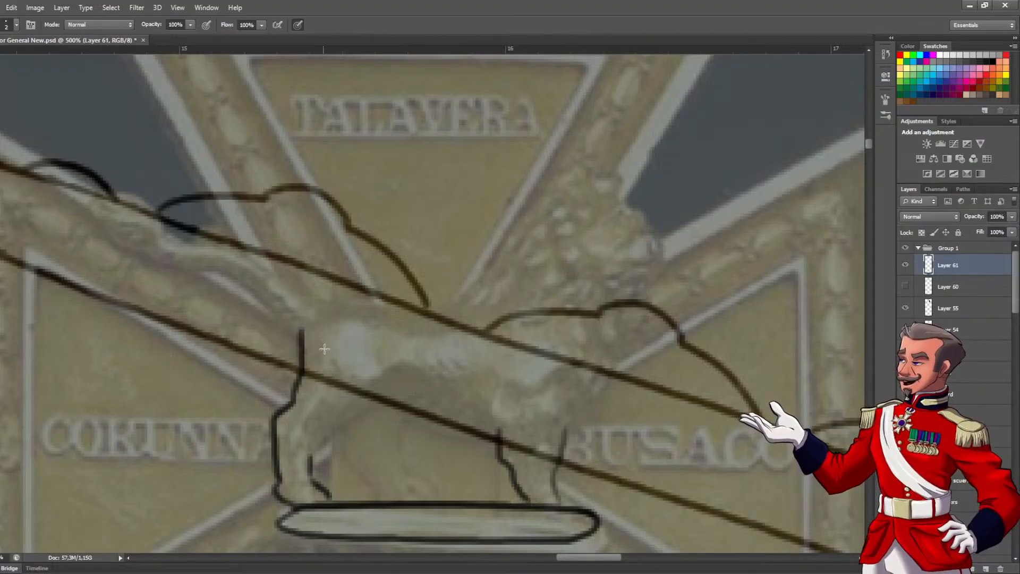
mouse_move(314, 457)
mouse_down()
mouse_move(343, 422)
mouse_move(391, 408)
mouse_up()
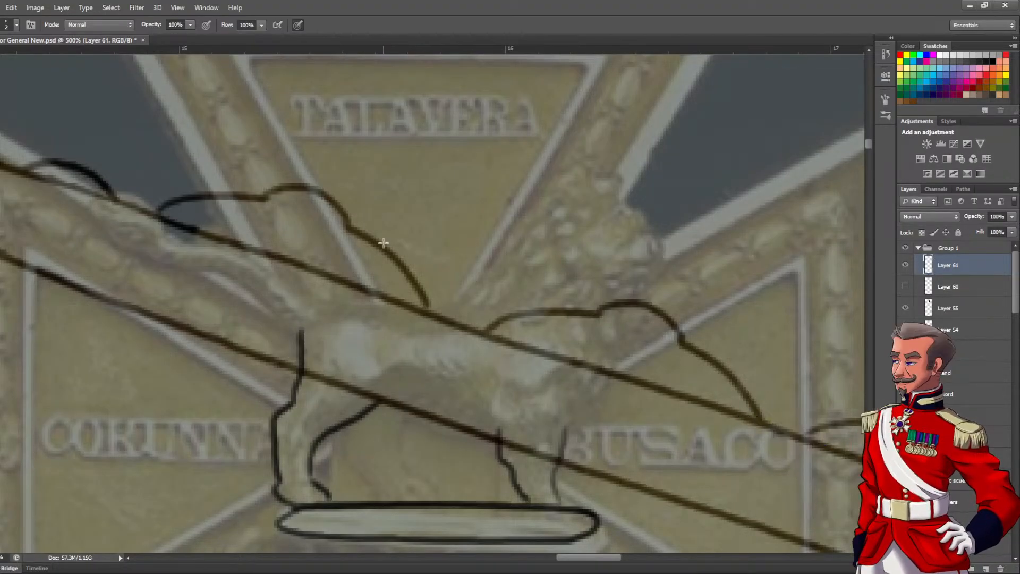
Trace the lion's chest line above the front leg and round off the rump above the hind leg
drag(273, 321, 202, 280)
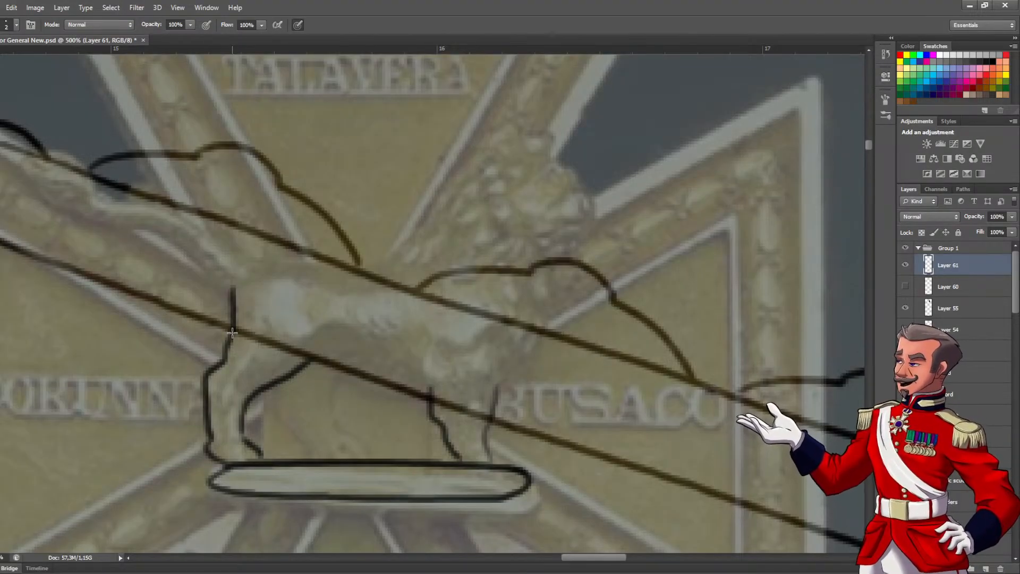
drag(343, 392, 305, 407)
mouse_move(460, 403)
mouse_down()
mouse_move(507, 355)
mouse_move(507, 329)
mouse_move(492, 356)
mouse_move(485, 325)
mouse_up()
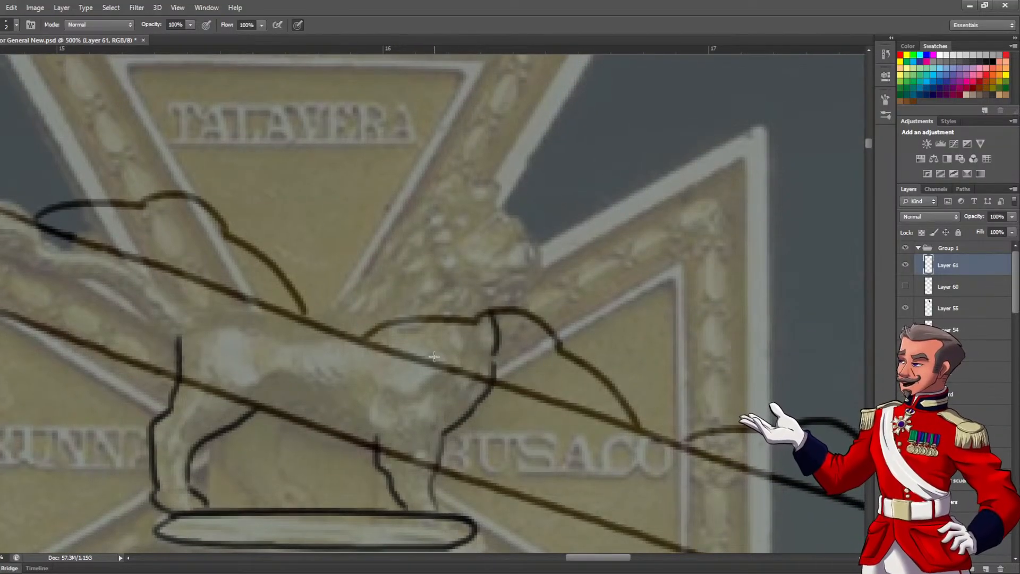
drag(332, 360, 492, 355)
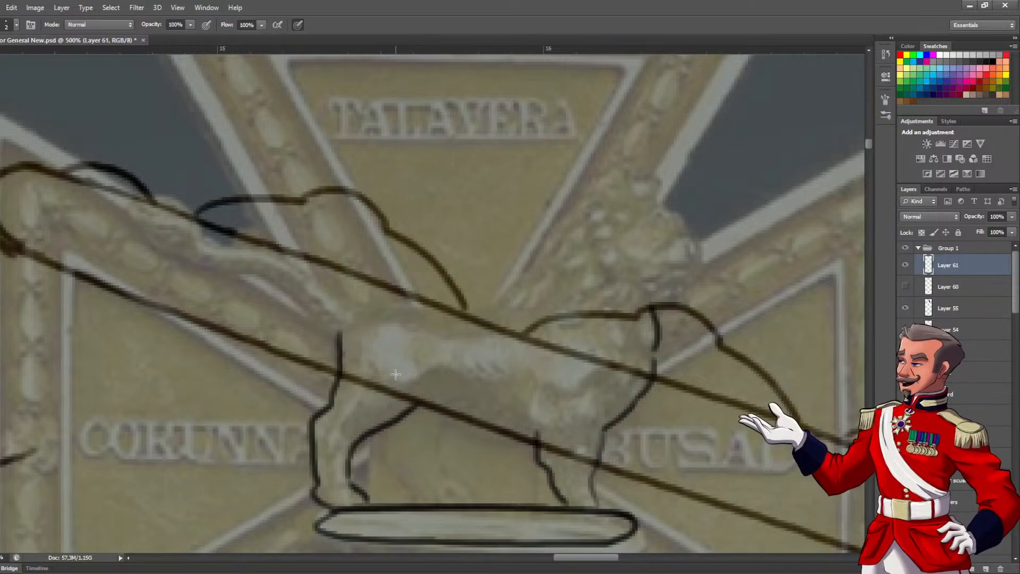
mouse_move(351, 329)
mouse_down()
mouse_move(377, 389)
mouse_move(382, 364)
mouse_move(432, 365)
mouse_up()
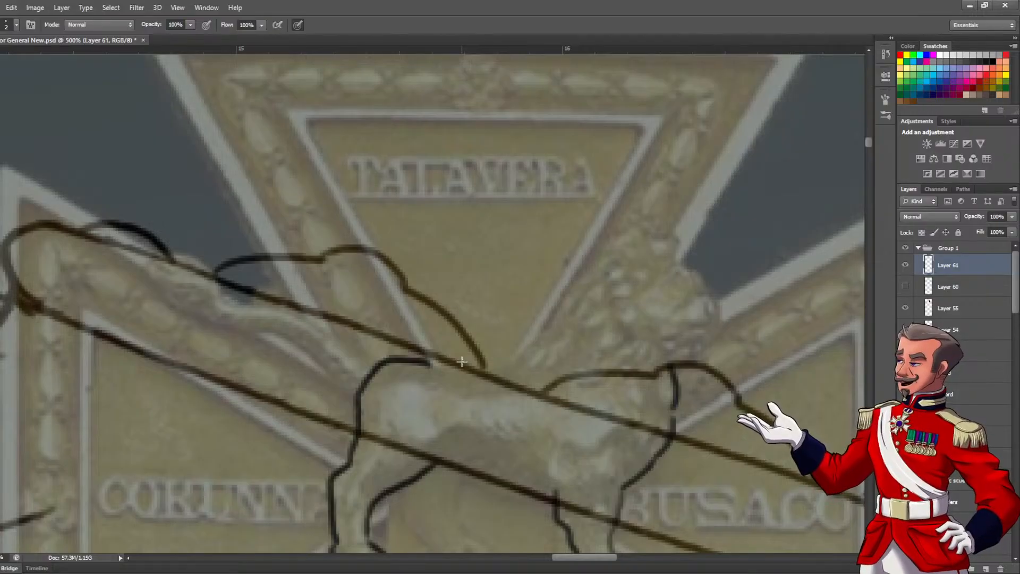
Trace the lion's back from the rump to the mane and add the curved shoulder line
drag(469, 302, 366, 289)
mouse_move(321, 354)
mouse_down()
mouse_move(414, 354)
mouse_move(448, 358)
mouse_up()
mouse_move(464, 411)
mouse_down()
mouse_move(431, 353)
mouse_move(482, 362)
mouse_up()
mouse_move(467, 379)
mouse_down()
mouse_move(473, 359)
mouse_move(435, 405)
mouse_up()
Trace the lion's face, ear and mane outline, and add short curved strands through the mane and chest fur
mouse_move(378, 314)
mouse_down()
mouse_move(425, 253)
mouse_move(438, 289)
mouse_move(438, 269)
mouse_move(471, 273)
mouse_move(501, 301)
mouse_move(495, 294)
mouse_move(547, 307)
mouse_move(564, 264)
mouse_move(553, 245)
mouse_move(509, 241)
mouse_move(530, 255)
mouse_up()
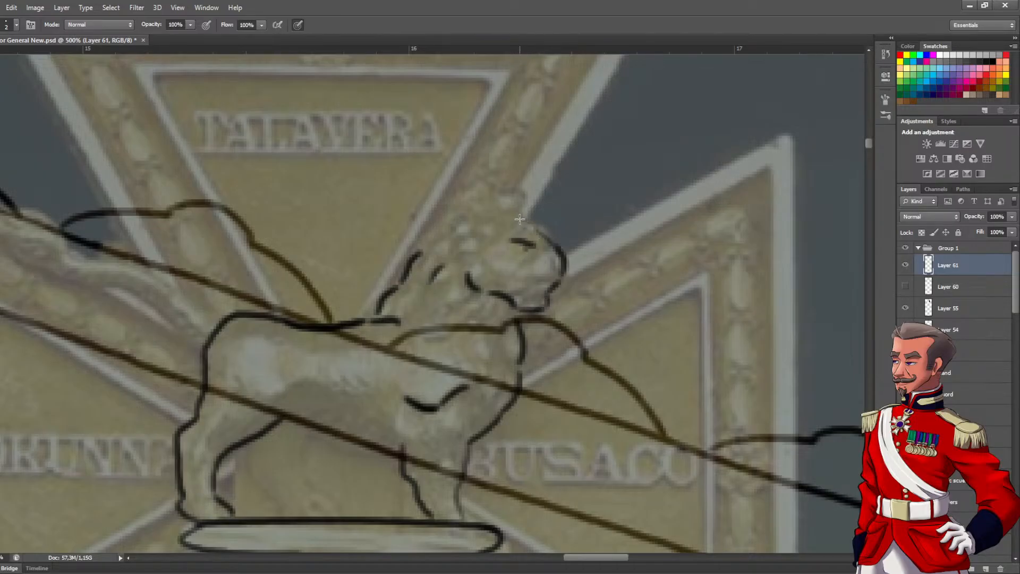
mouse_move(515, 210)
mouse_down()
mouse_move(497, 184)
mouse_move(475, 222)
mouse_move(474, 211)
mouse_move(443, 233)
mouse_move(463, 213)
mouse_move(417, 256)
mouse_up()
mouse_move(417, 323)
mouse_down()
mouse_move(421, 346)
mouse_move(455, 372)
mouse_move(473, 410)
mouse_up()
drag(476, 331, 492, 390)
drag(456, 299, 453, 315)
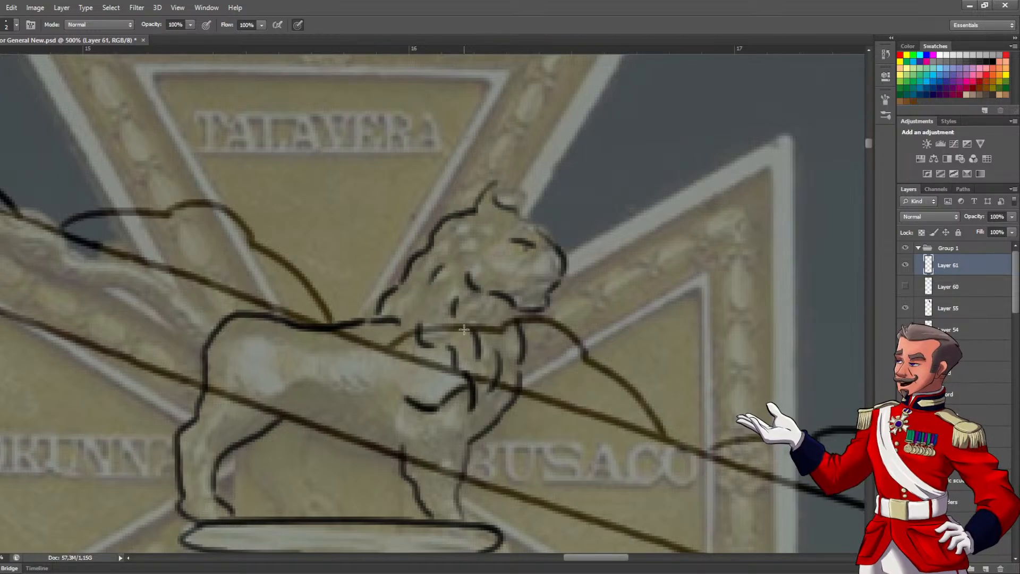
mouse_move(485, 241)
mouse_down()
mouse_move(474, 254)
mouse_move(501, 278)
mouse_up()
mouse_move(539, 230)
mouse_down()
mouse_move(509, 206)
mouse_move(518, 199)
mouse_move(522, 224)
mouse_move(495, 186)
mouse_up()
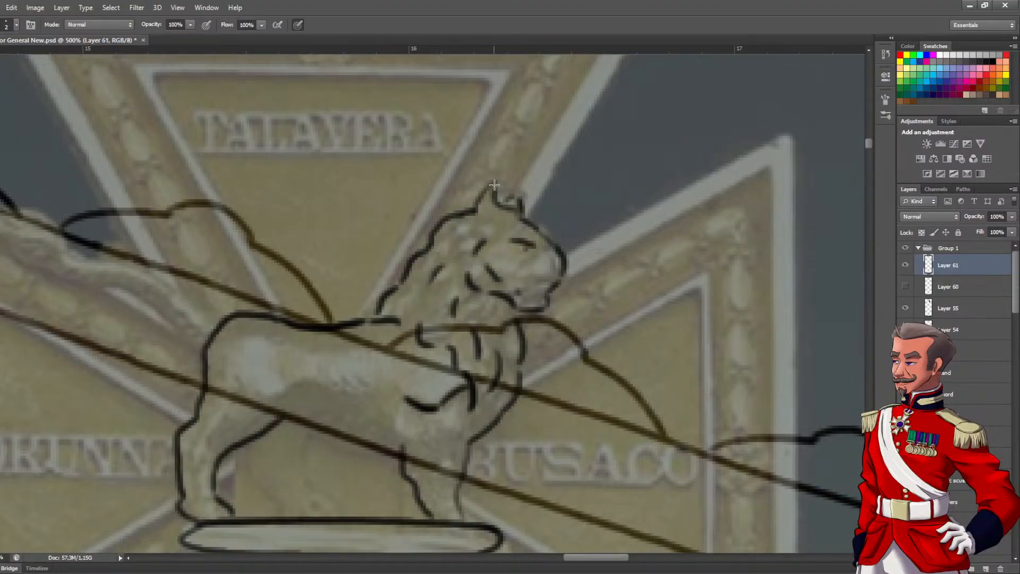
Trace the upper and lower edges of the lion's tail from the rump, and close the tufted tip with short inner strands
drag(417, 285, 696, 261)
drag(462, 280, 518, 325)
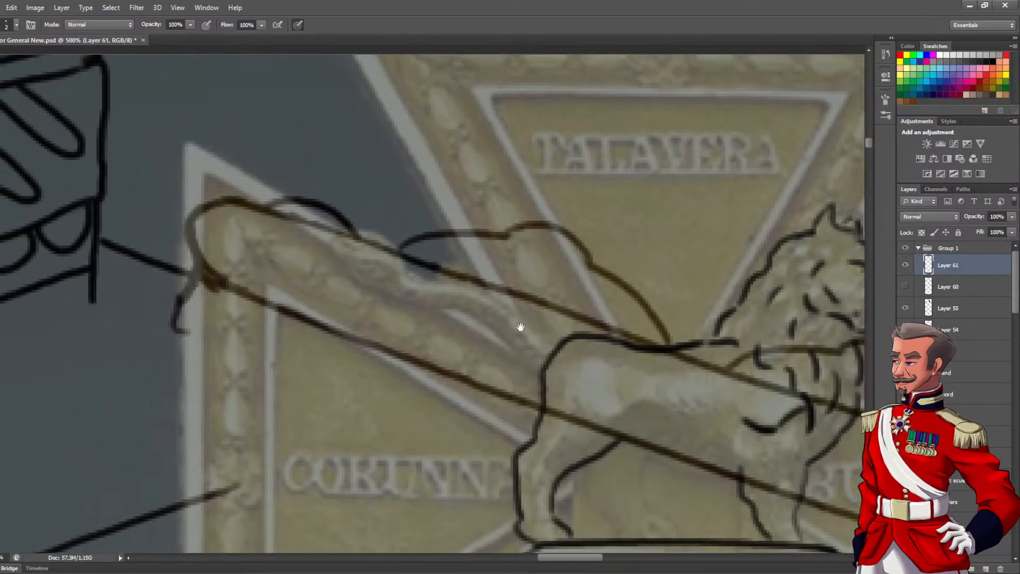
key(ctrl+r)
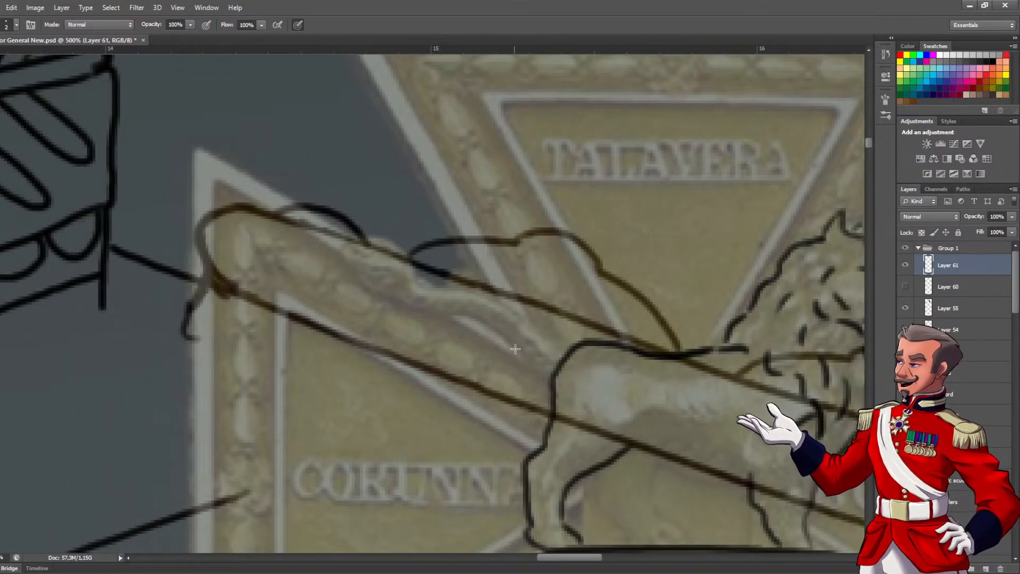
mouse_move(557, 363)
mouse_down()
mouse_move(492, 305)
mouse_move(412, 289)
mouse_move(476, 322)
mouse_up()
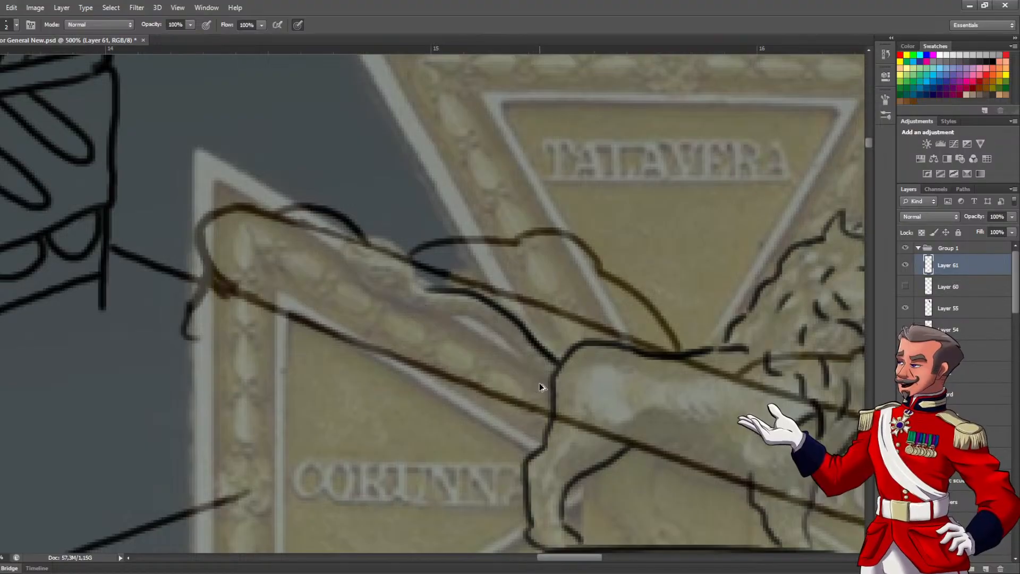
mouse_move(550, 379)
mouse_down()
mouse_move(504, 339)
mouse_move(419, 313)
mouse_move(439, 320)
mouse_move(377, 282)
mouse_up()
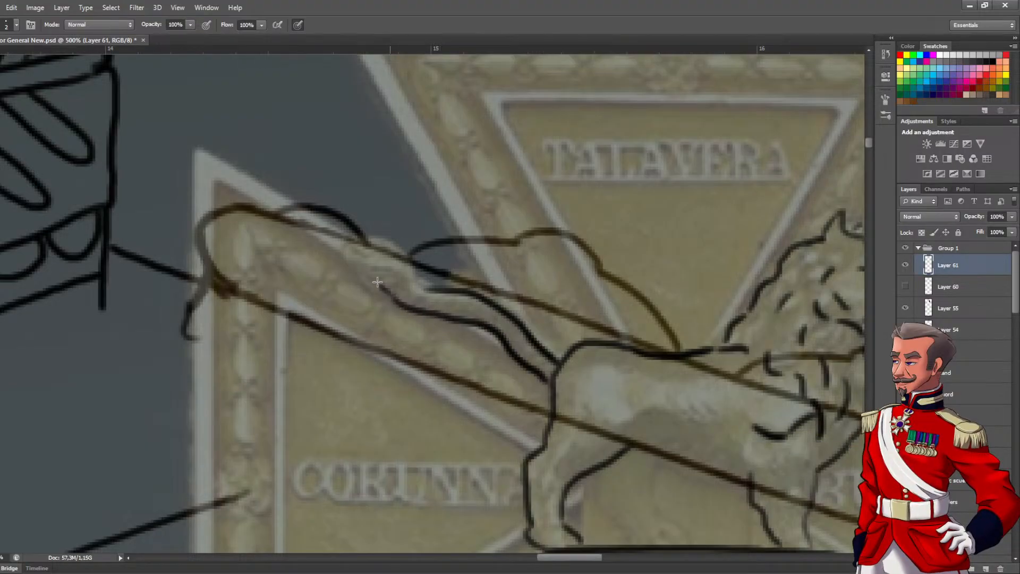
mouse_move(345, 246)
mouse_down()
mouse_move(400, 261)
mouse_move(418, 295)
mouse_move(441, 301)
mouse_up()
mouse_move(364, 256)
mouse_down()
mouse_move(393, 271)
mouse_move(409, 302)
mouse_up()
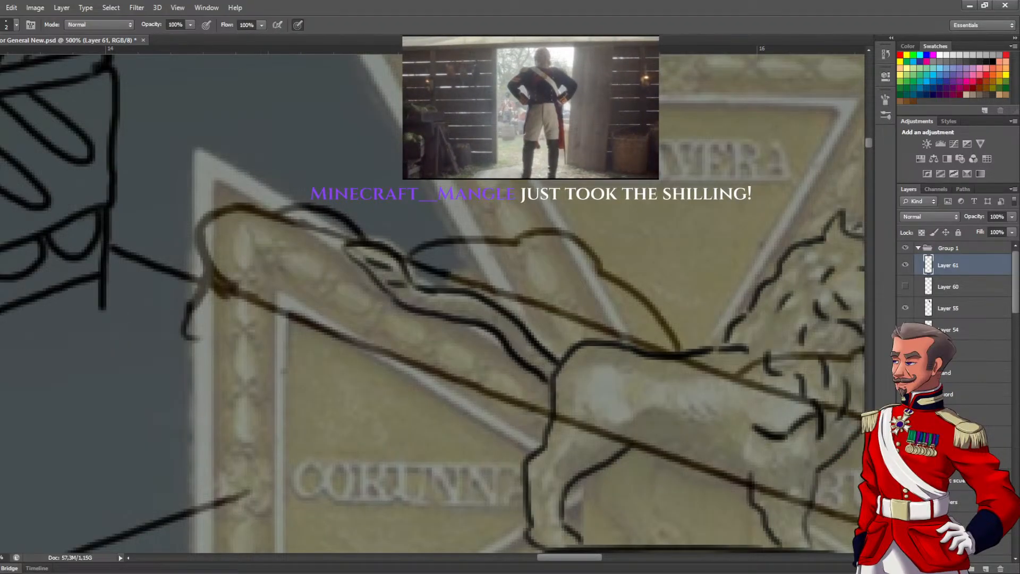
Trace the lion's belly line from the hind leg to the front leg and add the short crease on the haunch
drag(565, 278, 272, 196)
alt+click(377, 239)
alt+click(372, 239)
ctrl+click(343, 242)
ctrl+click(353, 257)
drag(355, 266, 438, 256)
ctrl+click(438, 258)
alt+click(451, 297)
mouse_move(451, 298)
mouse_down()
mouse_move(428, 308)
mouse_move(541, 354)
mouse_move(573, 356)
mouse_up()
Trace the lion's far hind leg and far front leg down to the plinth
drag(496, 390, 456, 374)
mouse_move(431, 323)
mouse_down()
mouse_move(424, 367)
mouse_move(456, 412)
mouse_up()
mouse_move(369, 344)
mouse_down()
mouse_move(378, 372)
mouse_move(421, 413)
mouse_up()
mouse_move(565, 414)
mouse_down()
mouse_move(431, 423)
mouse_move(459, 424)
mouse_up()
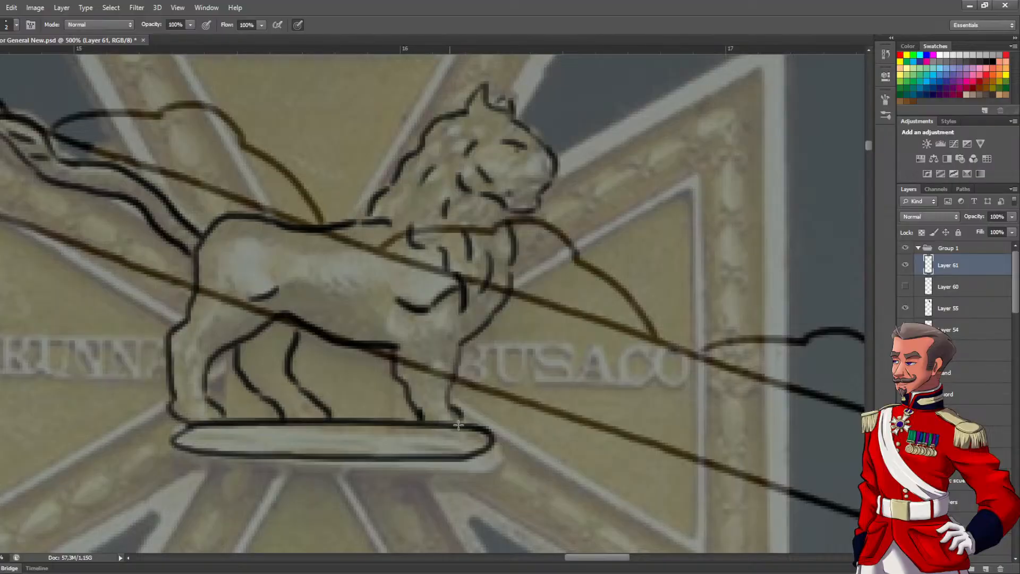
drag(455, 380, 474, 421)
drag(462, 352, 448, 408)
Add short fur strokes along the lion's flank, and compare the line art with the reference by hiding and showing Layer 61
scroll(428, 340, up, 8)
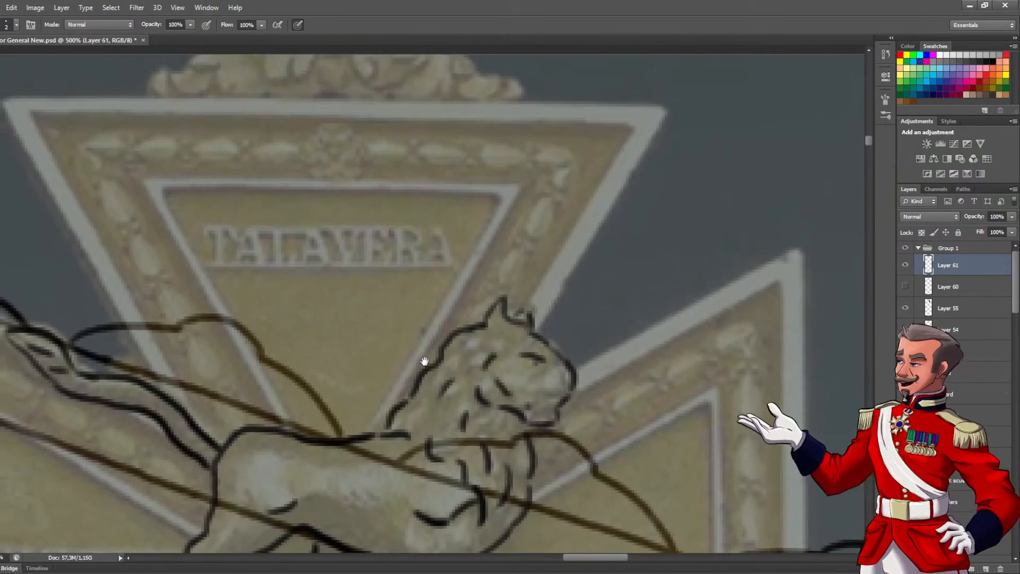
drag(425, 361, 438, 258)
drag(407, 373, 453, 376)
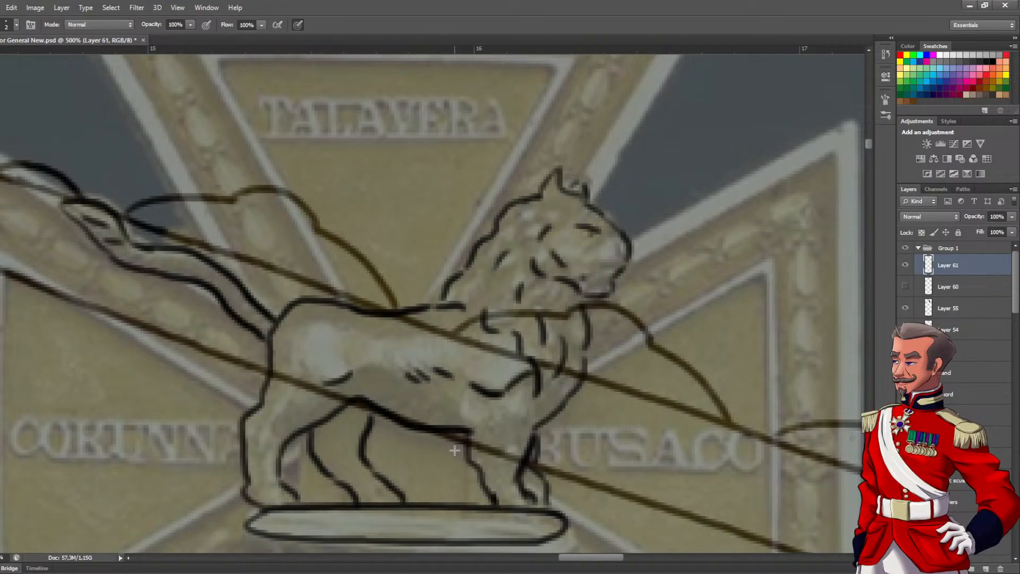
drag(613, 249, 594, 280)
scroll(553, 290, down, 3)
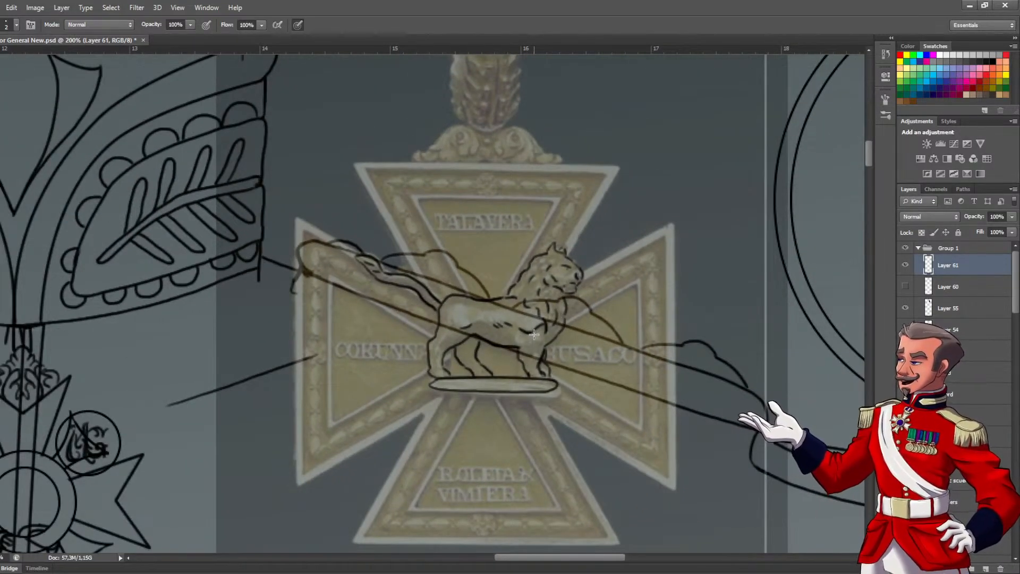
click(905, 265)
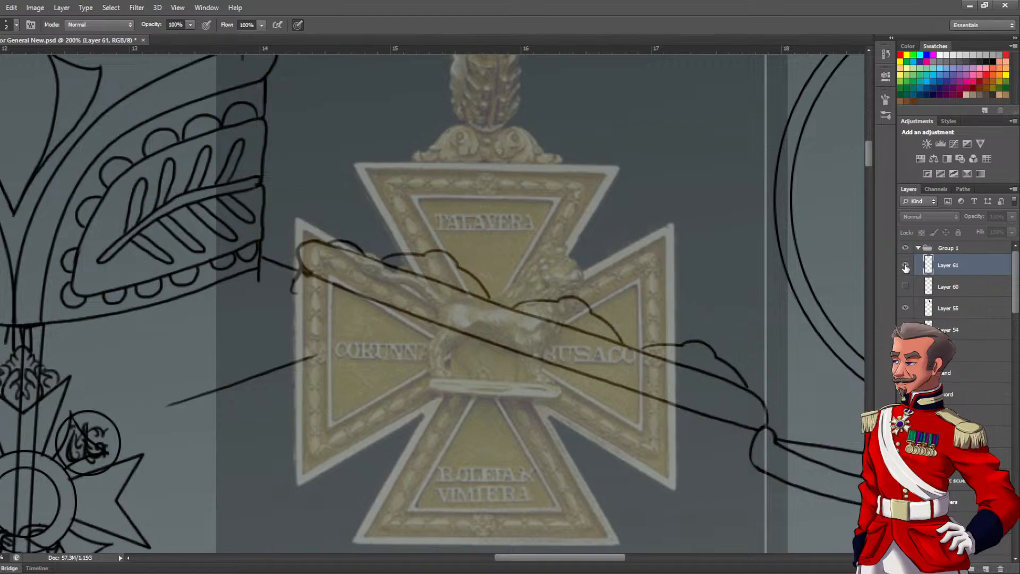
click(906, 265)
Refine the lion's nose and muzzle by erasing the rough mark and redrawing the detail above the mouth
scroll(567, 245, up, 2)
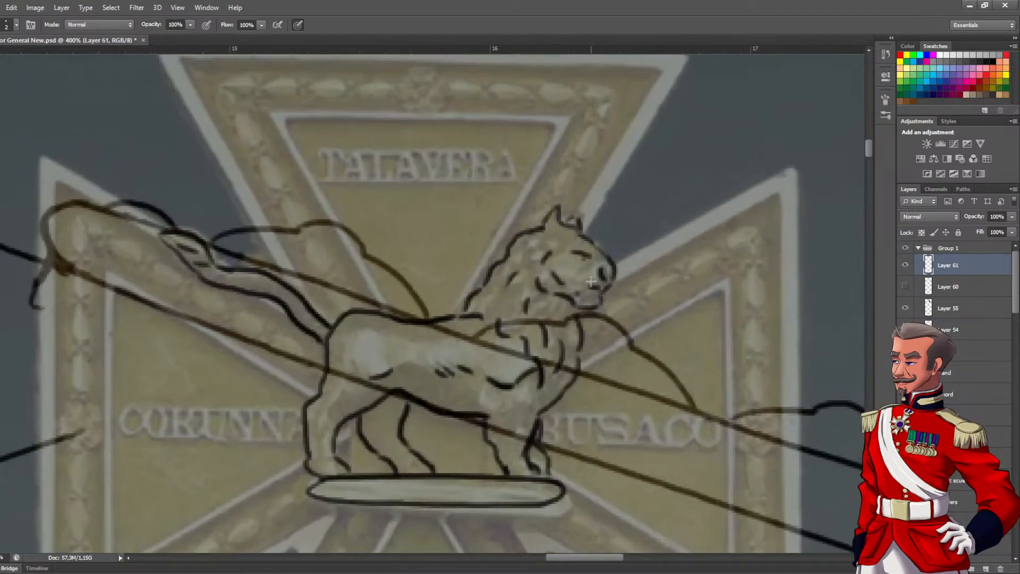
key(e)
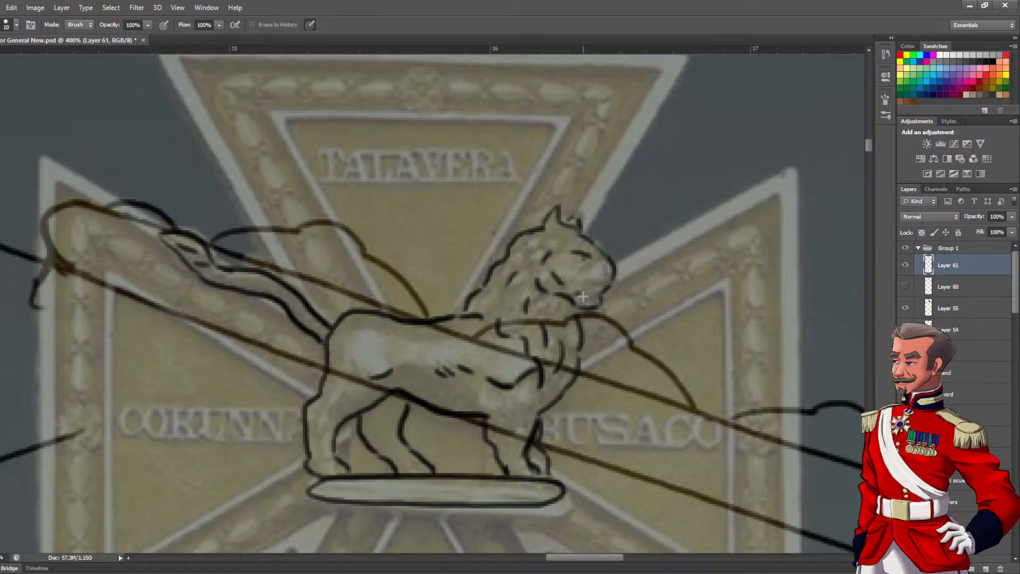
key(b)
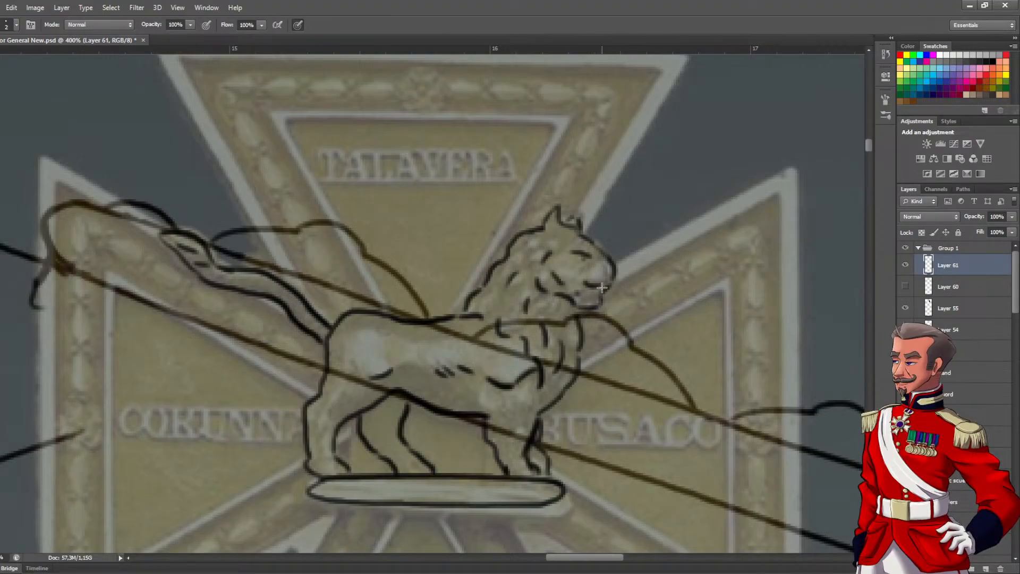
drag(593, 284, 599, 276)
scroll(577, 336, down, 3)
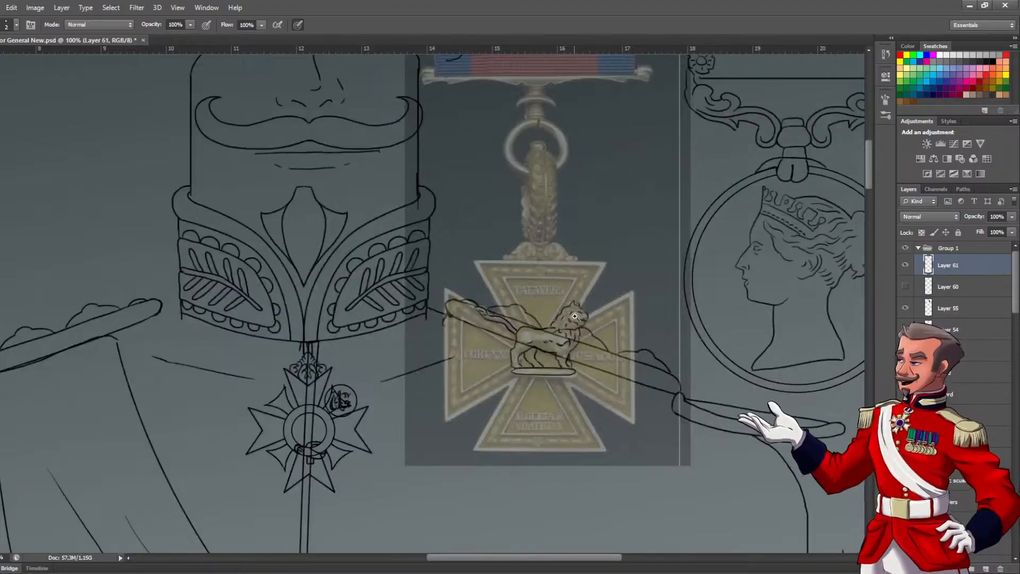
Show the cross outline on Layer 60 and erase its lines where they overlap the lion's head, mane and shoulder
scroll(575, 337, up, 1)
click(905, 287)
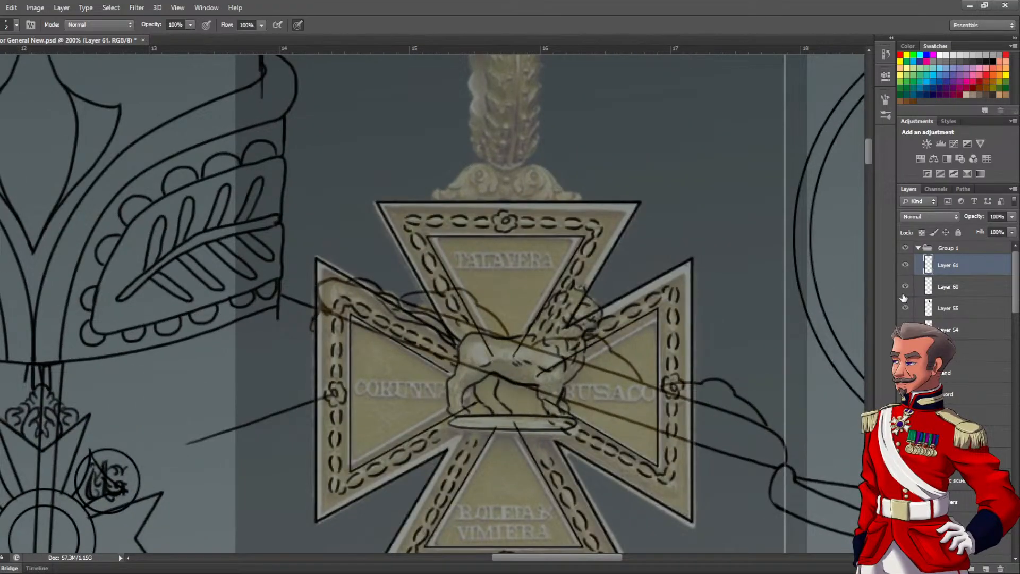
click(937, 287)
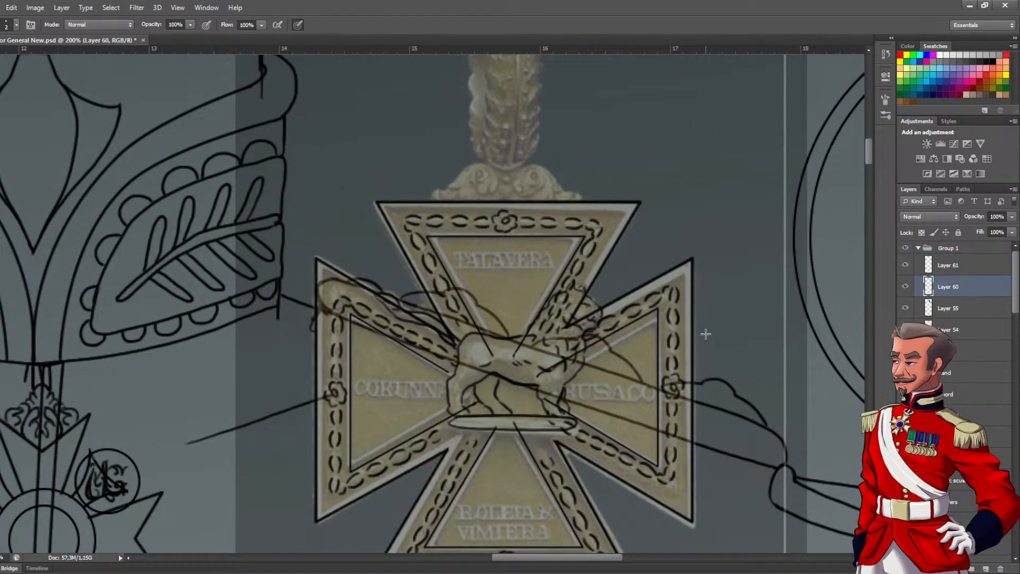
scroll(525, 336, up, 2)
key(e)
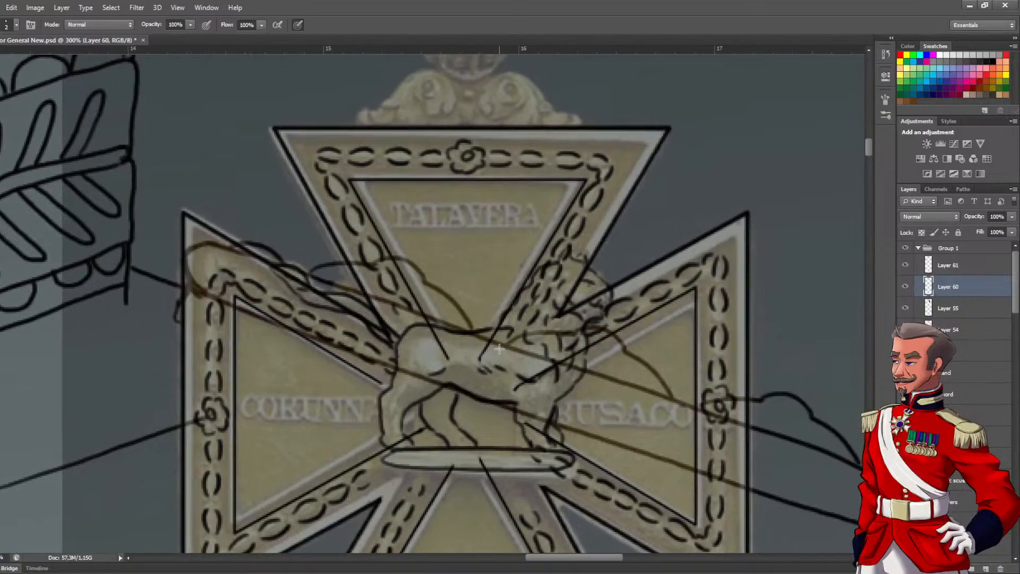
mouse_move(490, 346)
mouse_down()
mouse_move(554, 268)
mouse_move(538, 297)
mouse_move(546, 335)
mouse_move(580, 278)
mouse_move(581, 311)
mouse_move(560, 332)
mouse_move(545, 324)
mouse_move(531, 388)
mouse_move(532, 377)
mouse_move(576, 354)
mouse_move(594, 295)
mouse_up()
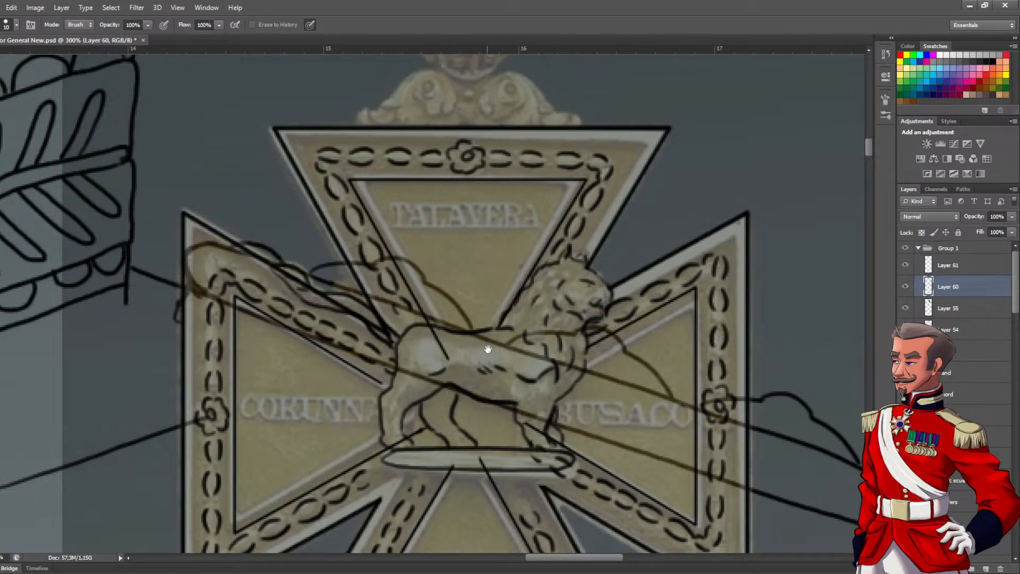
Erase the cross outline on Layer 60 where it runs behind the lion's rump, legs and plinth
scroll(494, 348, up, 1)
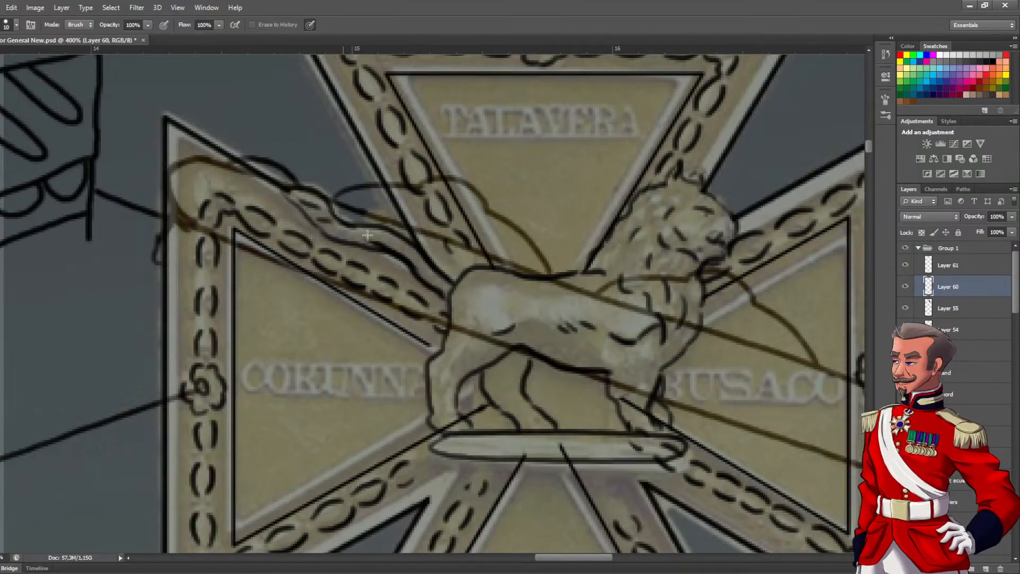
drag(467, 350, 430, 319)
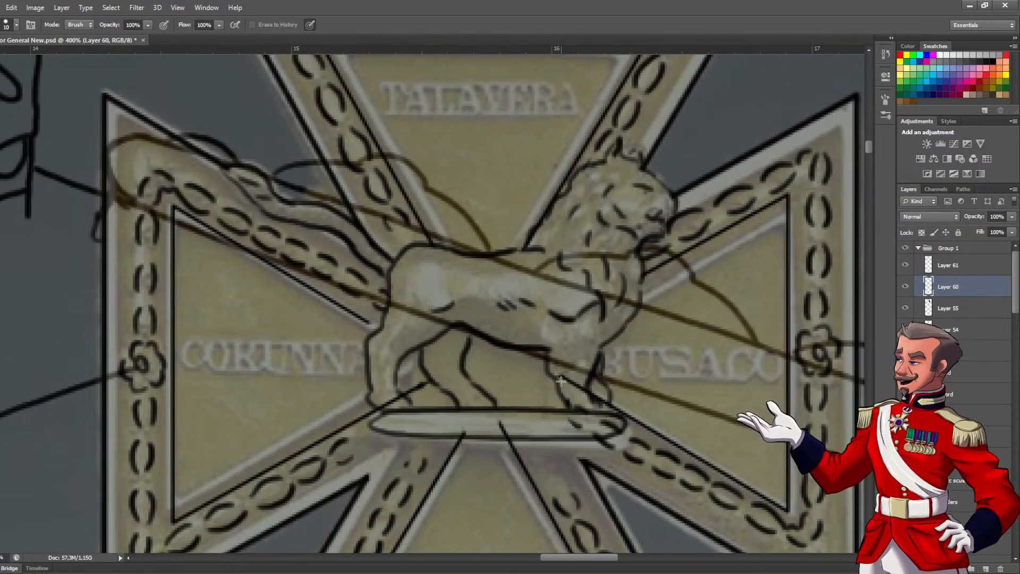
mouse_move(565, 379)
mouse_down()
mouse_move(598, 411)
mouse_move(597, 426)
mouse_move(572, 422)
mouse_up()
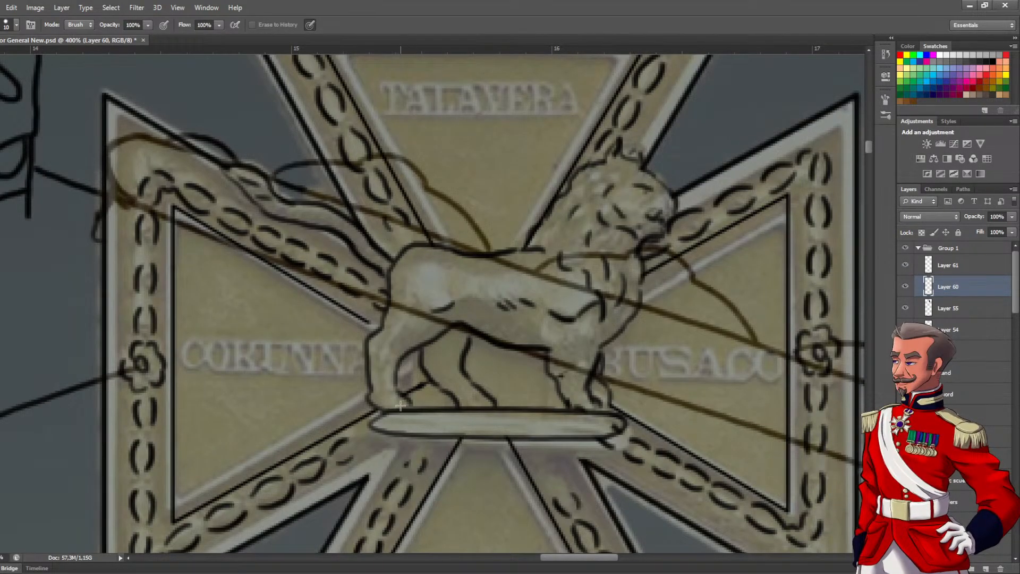
drag(540, 312, 485, 343)
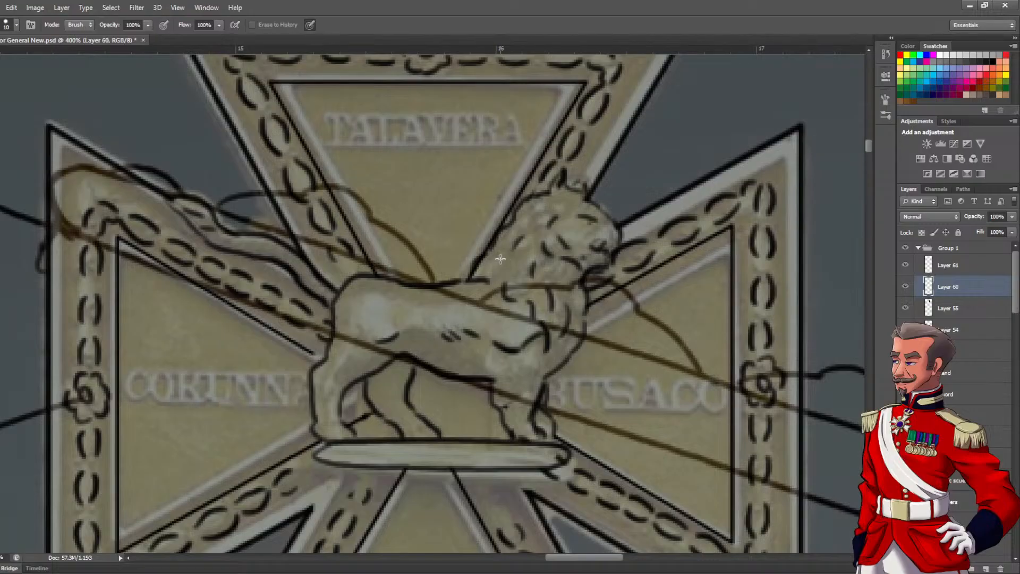
ctrl+alt+click(479, 318)
ctrl+alt+click(476, 329)
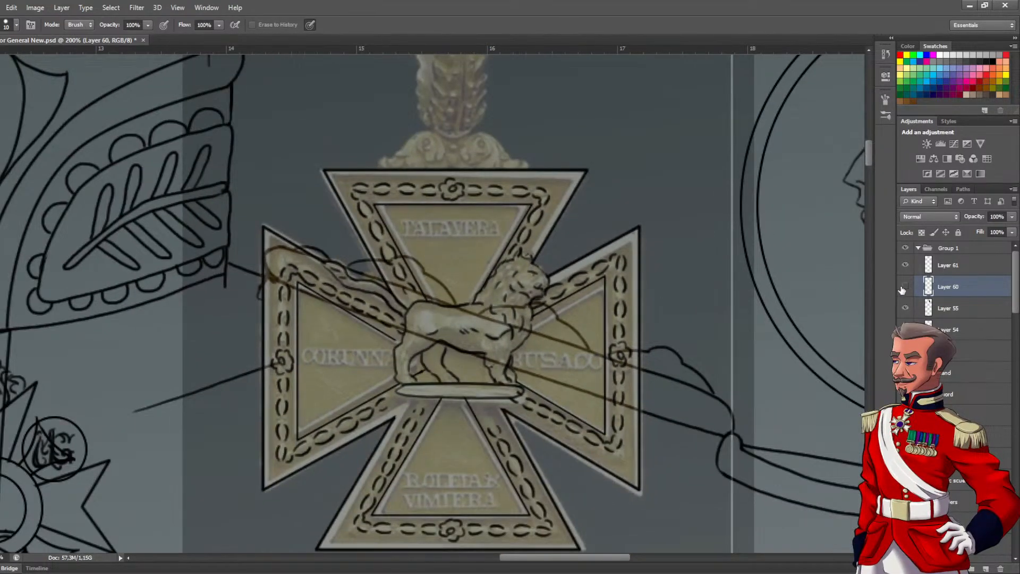
Toggle the visibility of Layer 60 and Layer 61 to check the cross and lion line art against each other
click(905, 287)
click(906, 266)
click(905, 267)
click(907, 267)
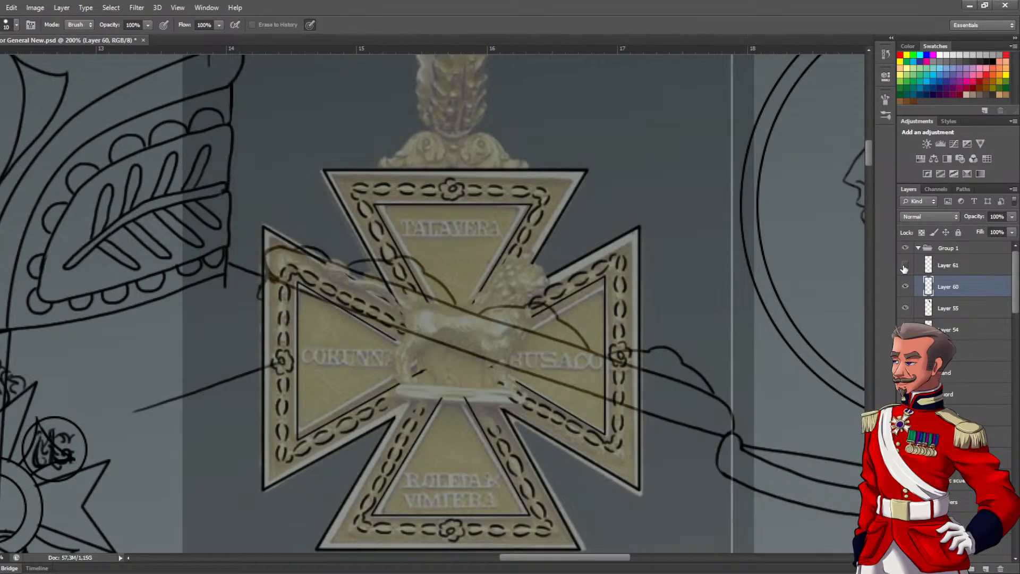
scroll(509, 357, up, 1)
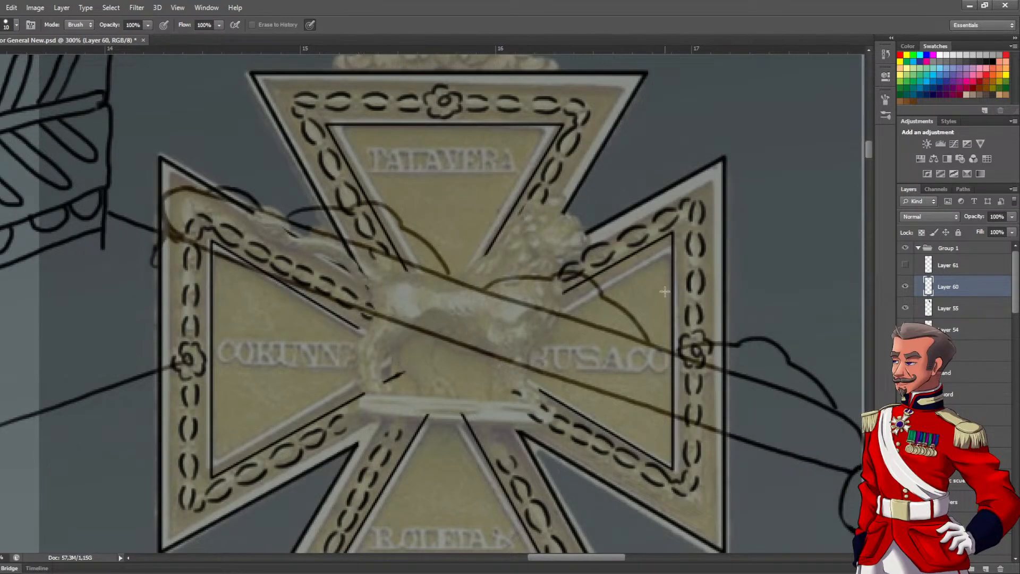
click(905, 287)
click(905, 287)
click(905, 265)
Try to merge Layer 60 with Layer 55, check the result by toggling its visibility, and undo the merge
click(937, 314)
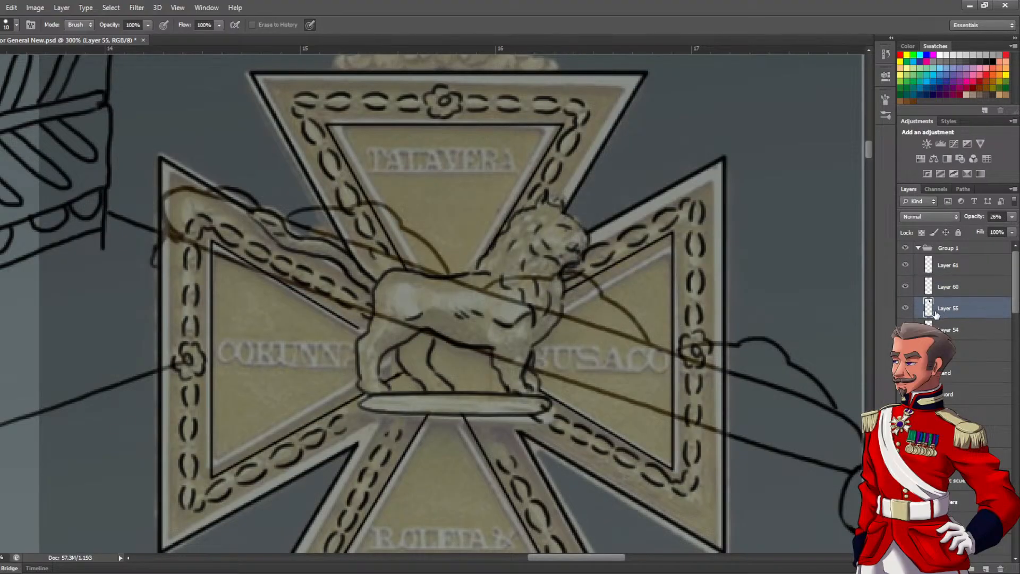
ctrl+click(939, 288)
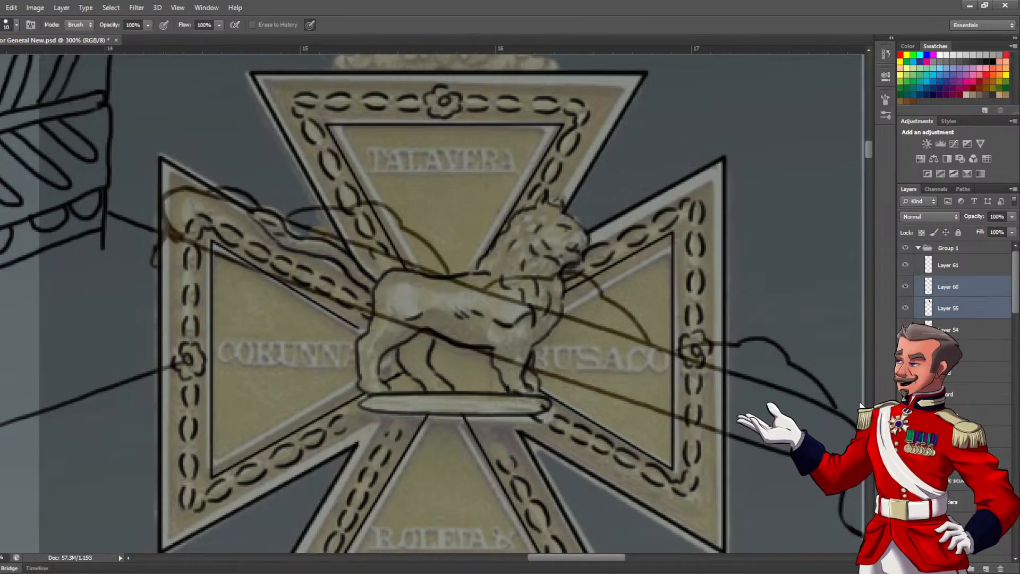
key(ctrl+e)
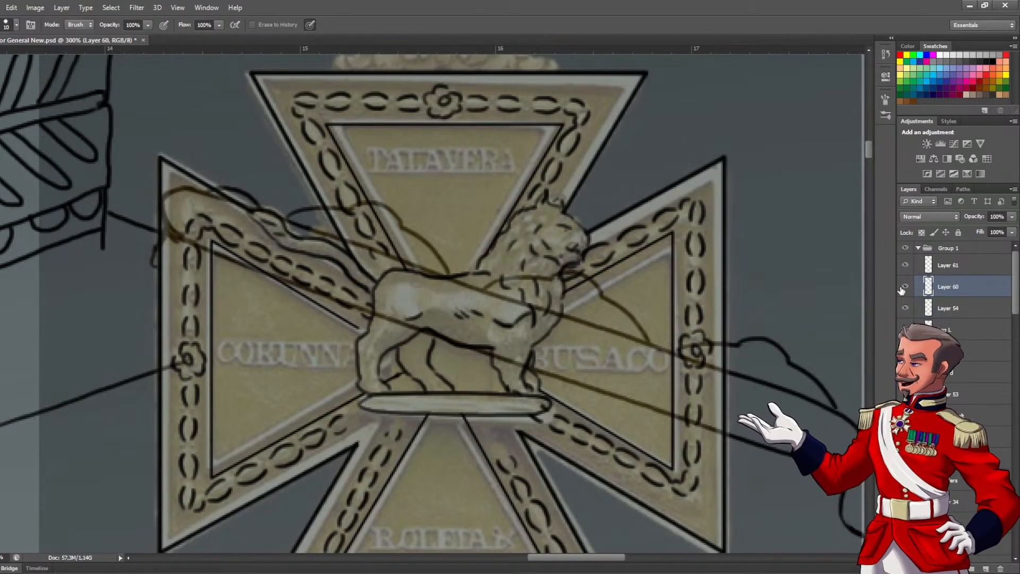
click(905, 287)
click(905, 287)
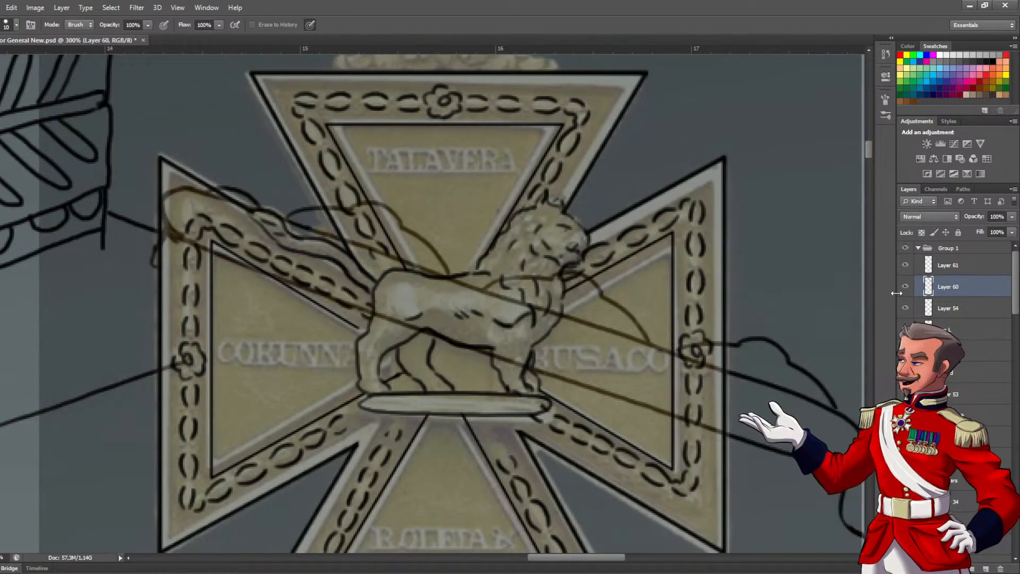
key(ctrl+z)
Select the cross outline layer, Layer 60, together with the lion layer, Layer 61
click(949, 295)
ctrl+click(950, 267)
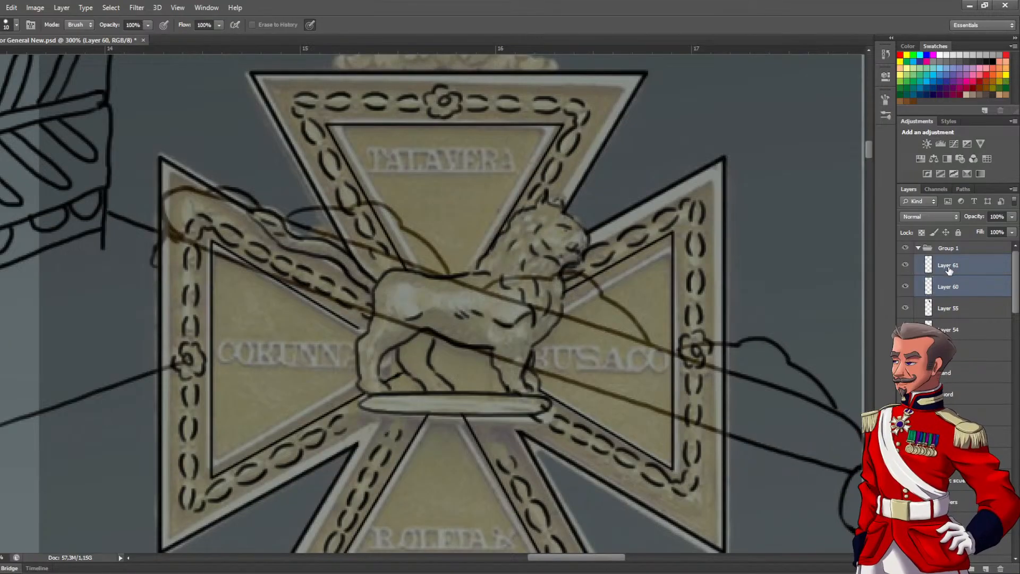
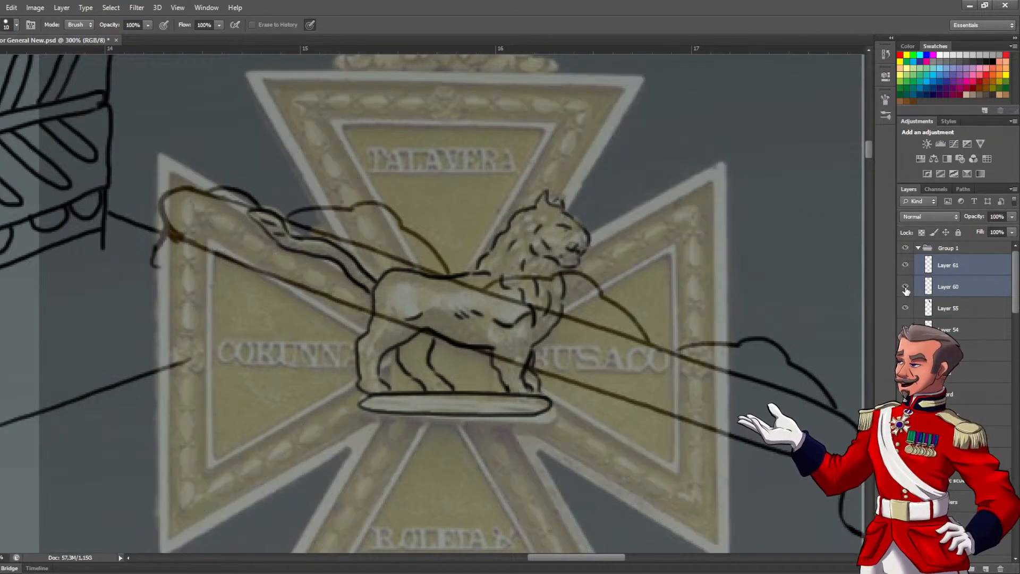
Merge the cross outline Layer 60 with the lion Layer 61 and toggle the merged layer's visibility to check it
click(905, 265)
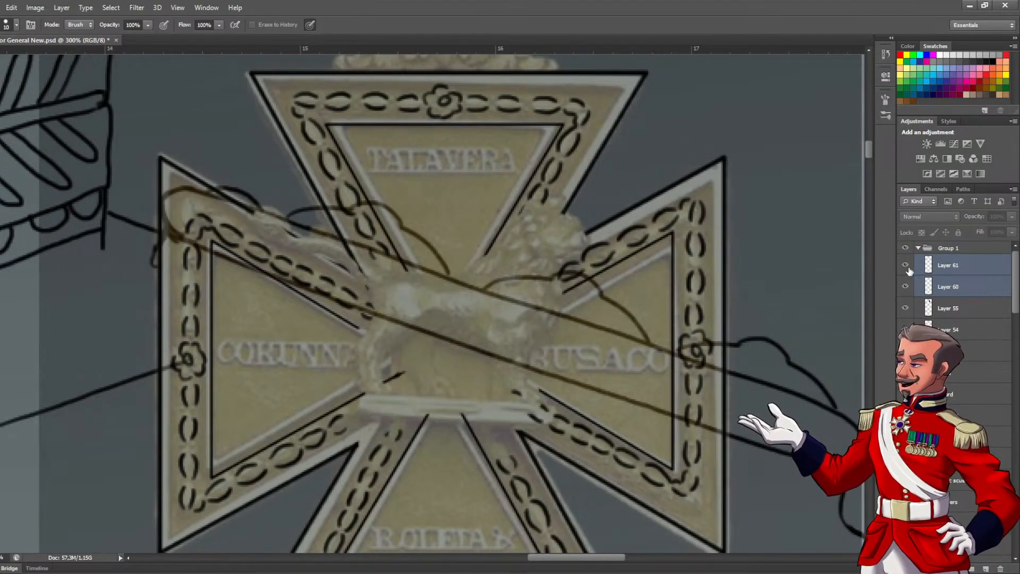
click(905, 265)
ctrl+click(963, 272)
ctrl+click(947, 272)
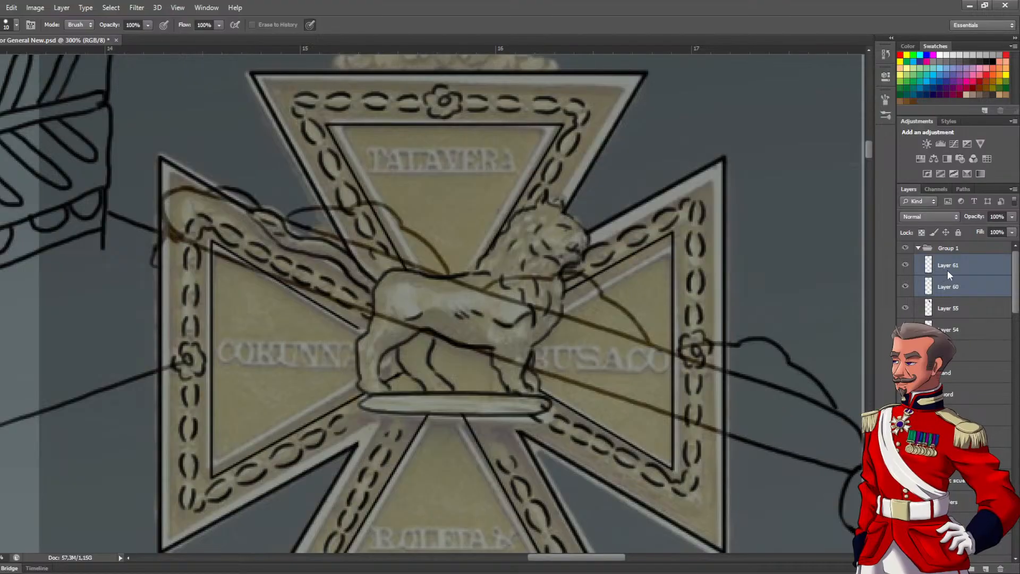
key(ctrl+e)
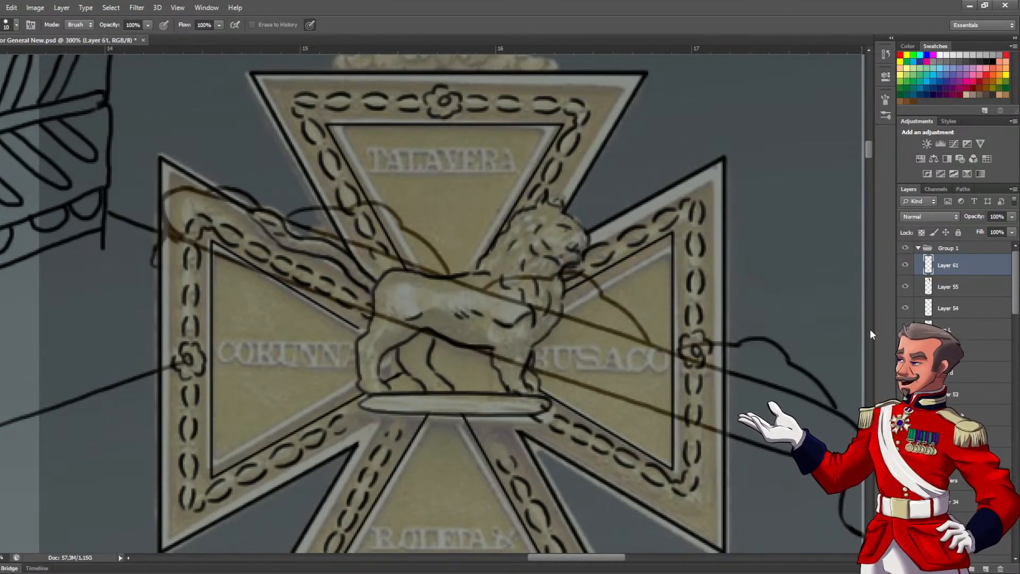
click(906, 265)
click(906, 265)
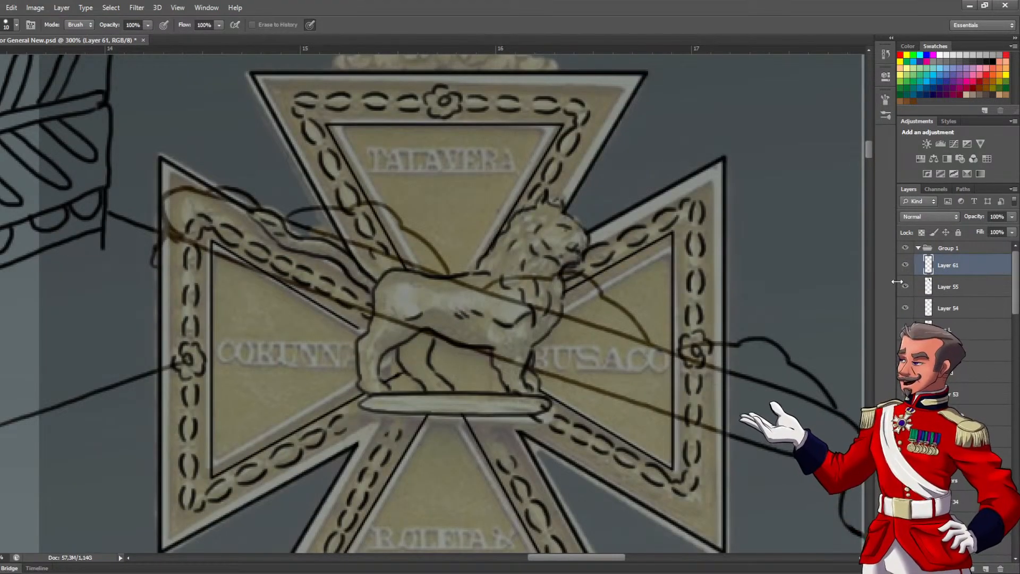
click(907, 265)
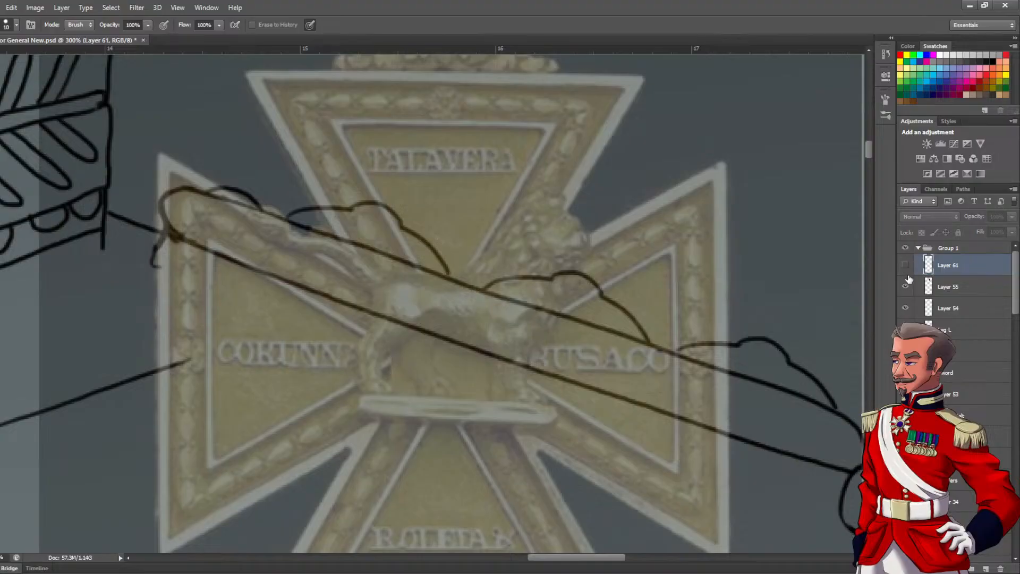
click(905, 265)
Ink the left scroll ornament on the cross's top edge with the Brush, tracing its outer curve, curled centre and small end leaf
drag(467, 200, 477, 342)
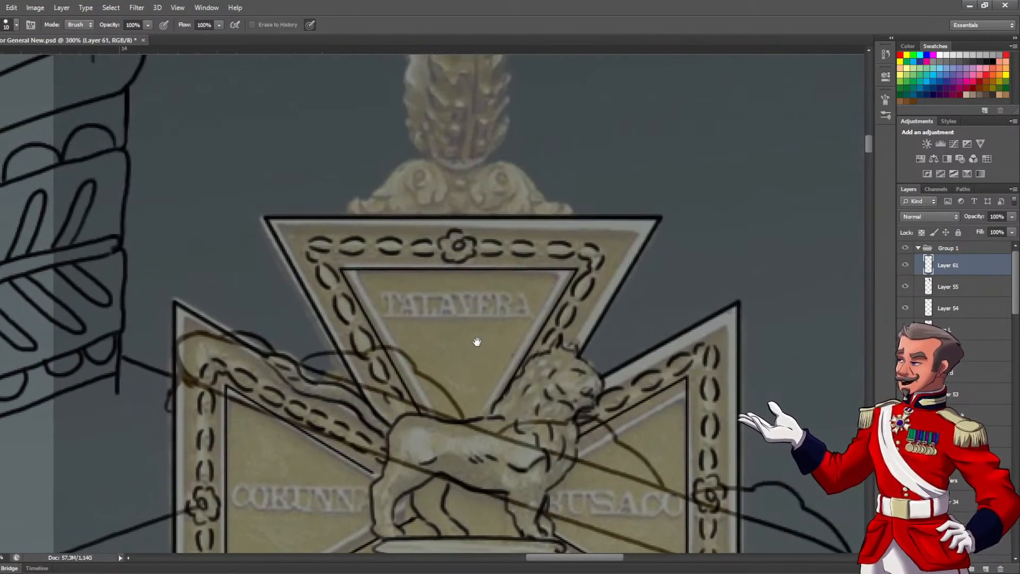
drag(488, 244, 493, 319)
key(b)
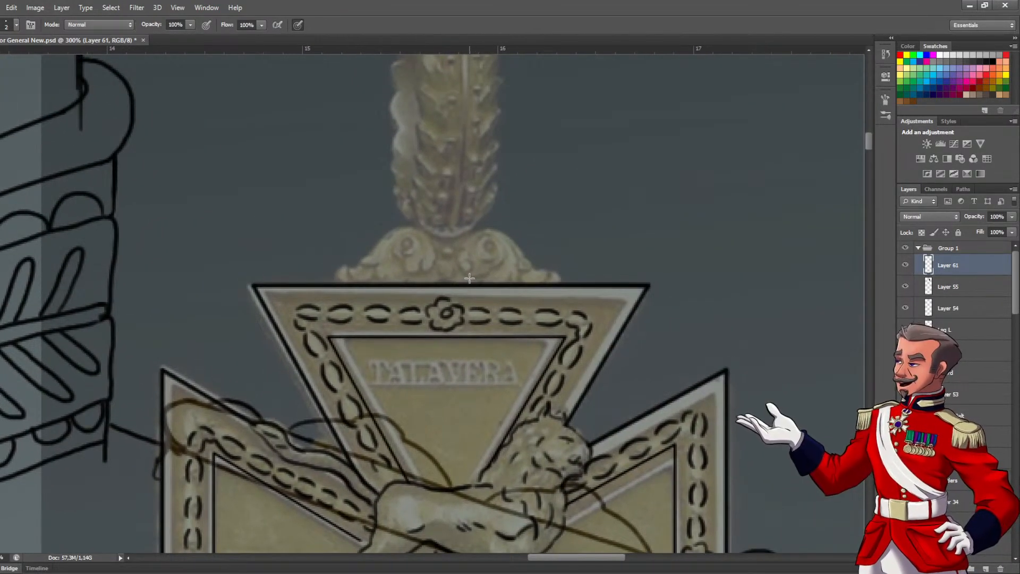
scroll(341, 263, up, 1)
mouse_move(346, 281)
mouse_down()
mouse_move(353, 312)
mouse_move(343, 295)
mouse_up()
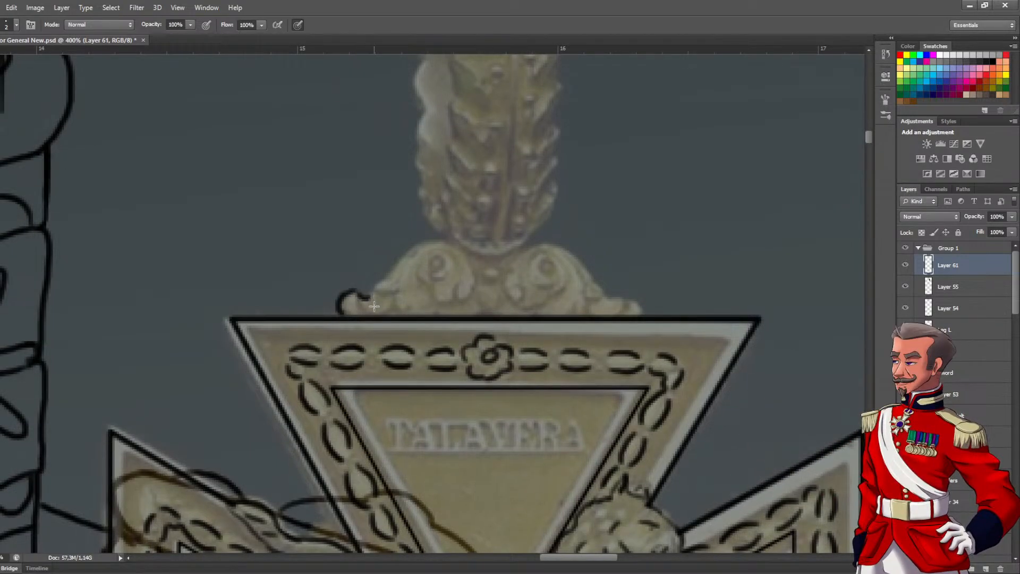
mouse_move(425, 285)
mouse_down()
mouse_move(427, 326)
mouse_move(373, 326)
mouse_move(456, 288)
mouse_move(470, 337)
mouse_move(437, 336)
mouse_move(417, 313)
mouse_move(450, 313)
mouse_move(439, 306)
mouse_up()
mouse_move(396, 344)
mouse_down()
mouse_move(415, 355)
mouse_move(403, 371)
mouse_move(374, 359)
mouse_up()
drag(476, 348, 464, 344)
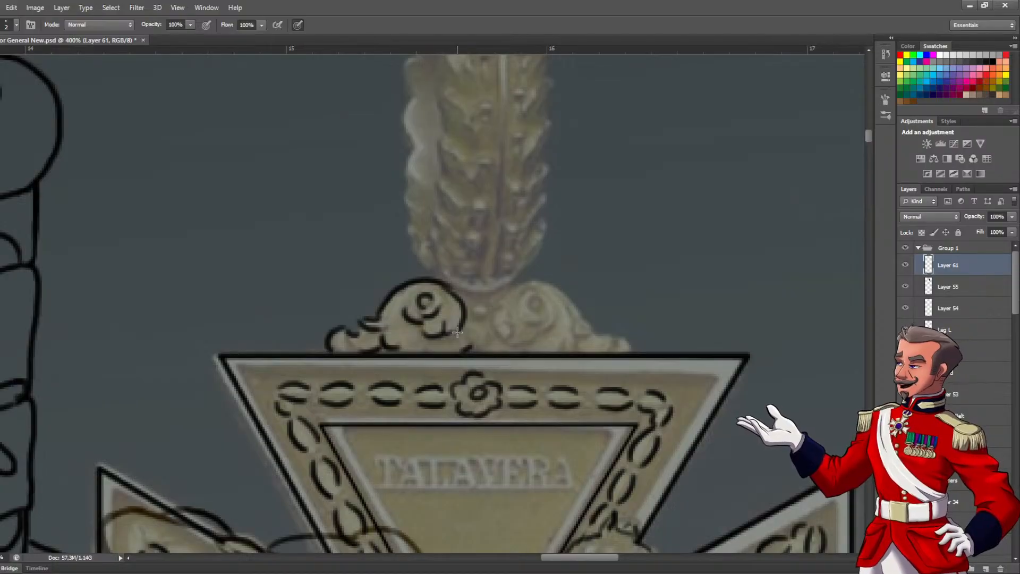
Select the inked left scroll ornament with a rectangular marquee and duplicate it onto a new layer
click(416, 257)
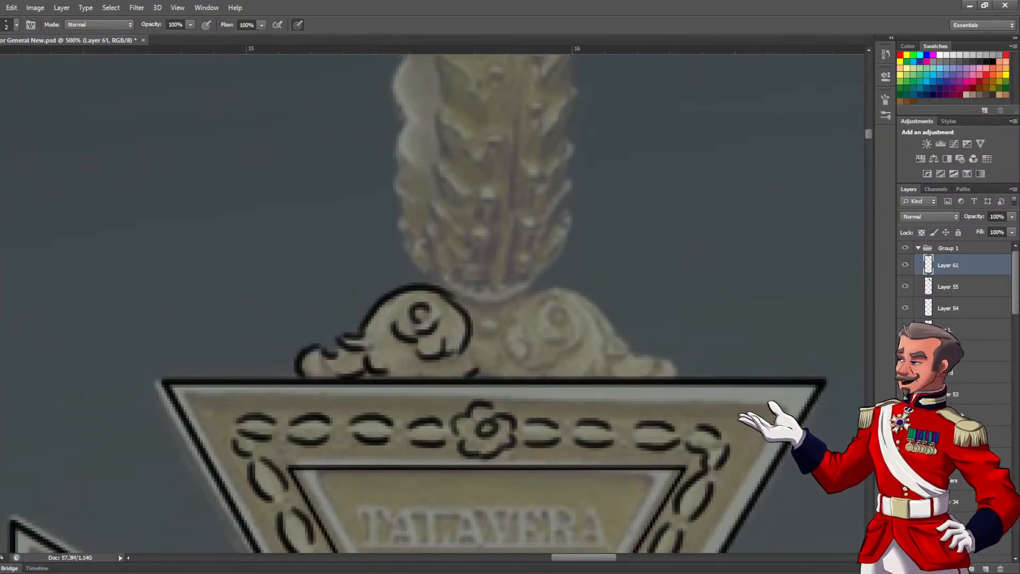
key(m)
drag(404, 321, 512, 380)
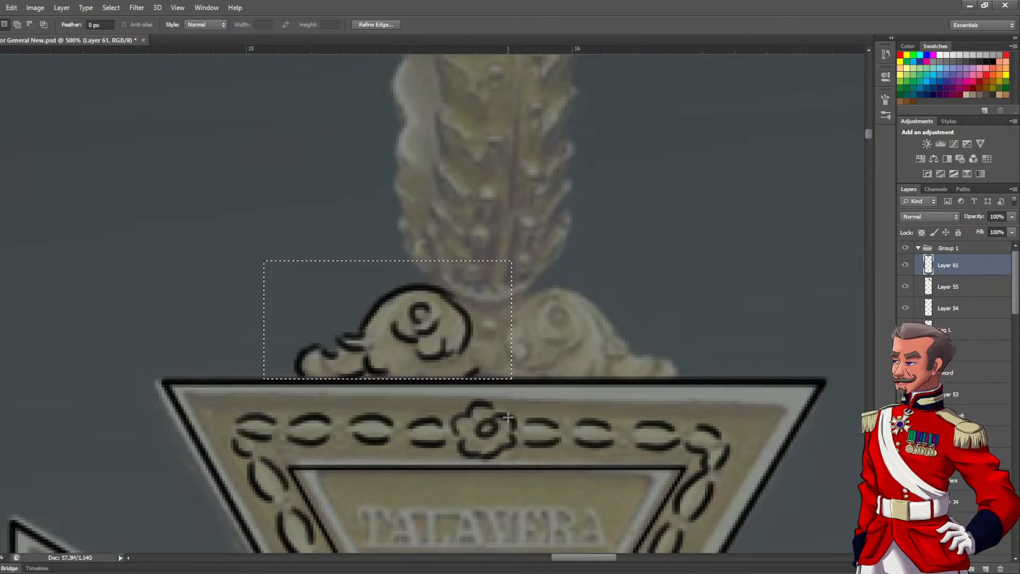
key(v)
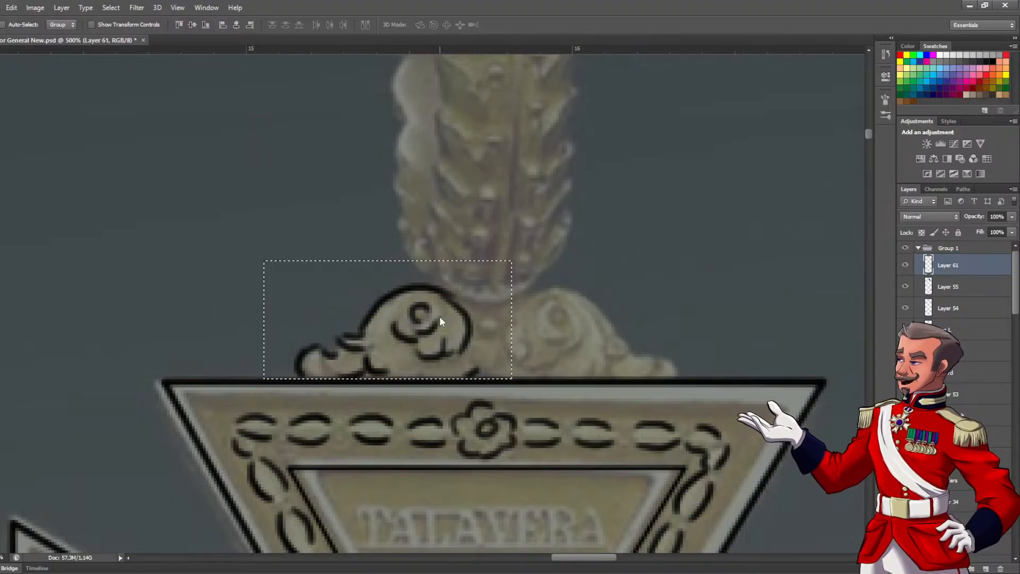
key(ctrl+j)
Flip the copied scroll ornament horizontally and align it over the right scroll of the reference
drag(439, 319, 683, 296)
key(ctrl+t)
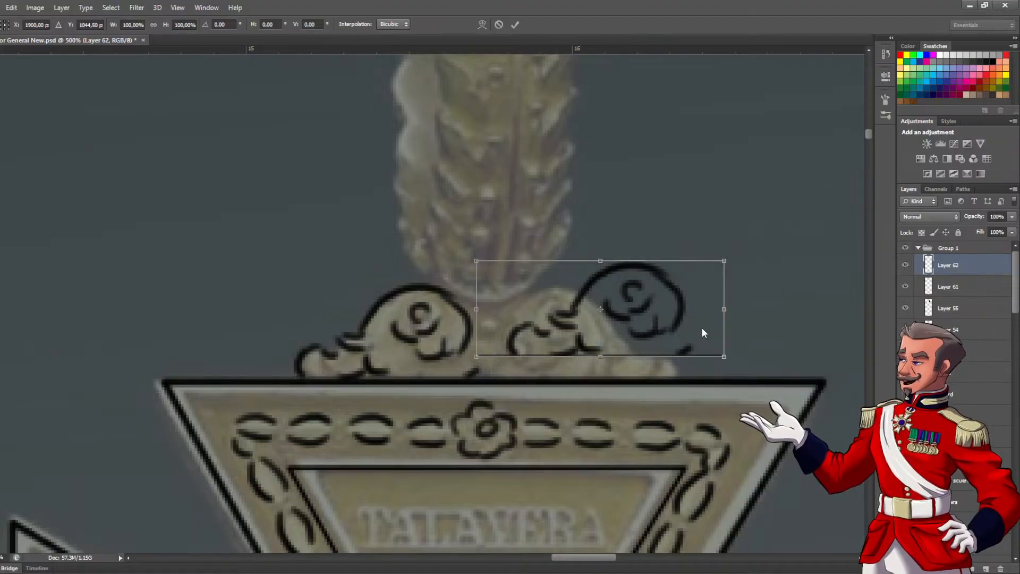
click(741, 477)
drag(641, 324, 617, 337)
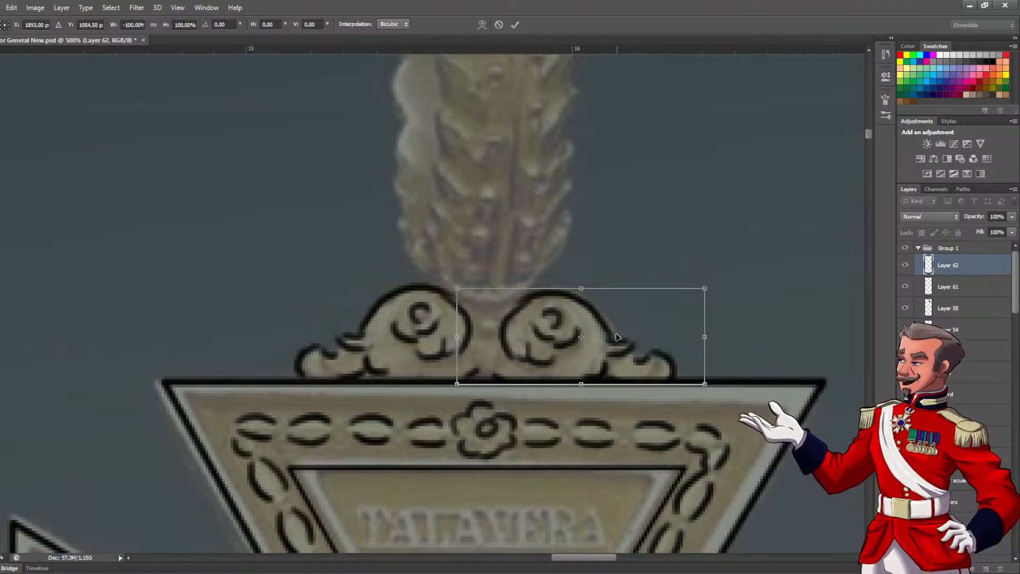
key(Return)
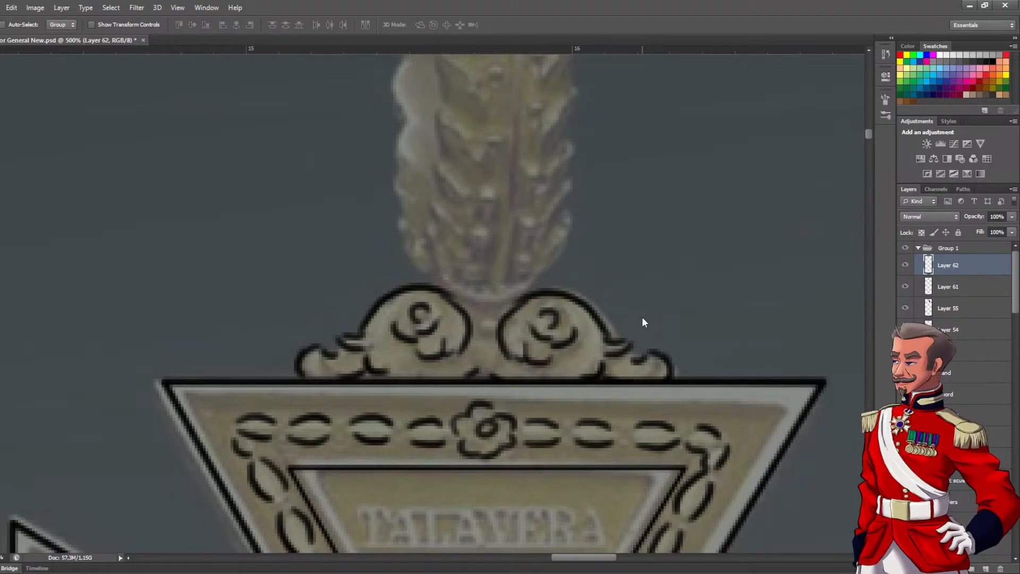
Merge the mirrored scroll on Layer 62 with the medal outline on Layer 61, checking the layers by toggling their visibility
click(906, 267)
click(906, 267)
click(905, 287)
click(905, 287)
shift+click(952, 286)
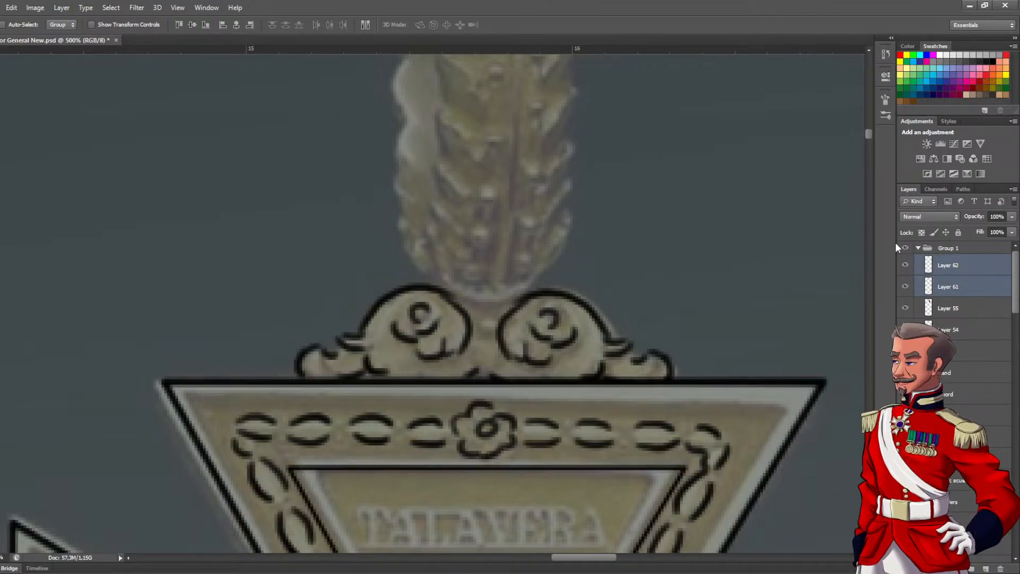
key(ctrl+e)
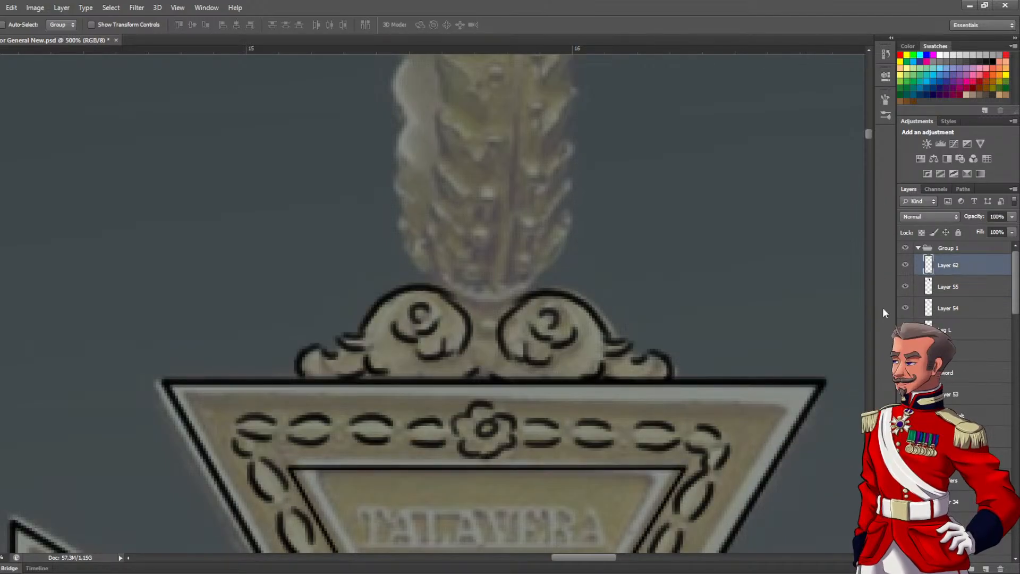
click(906, 266)
click(906, 265)
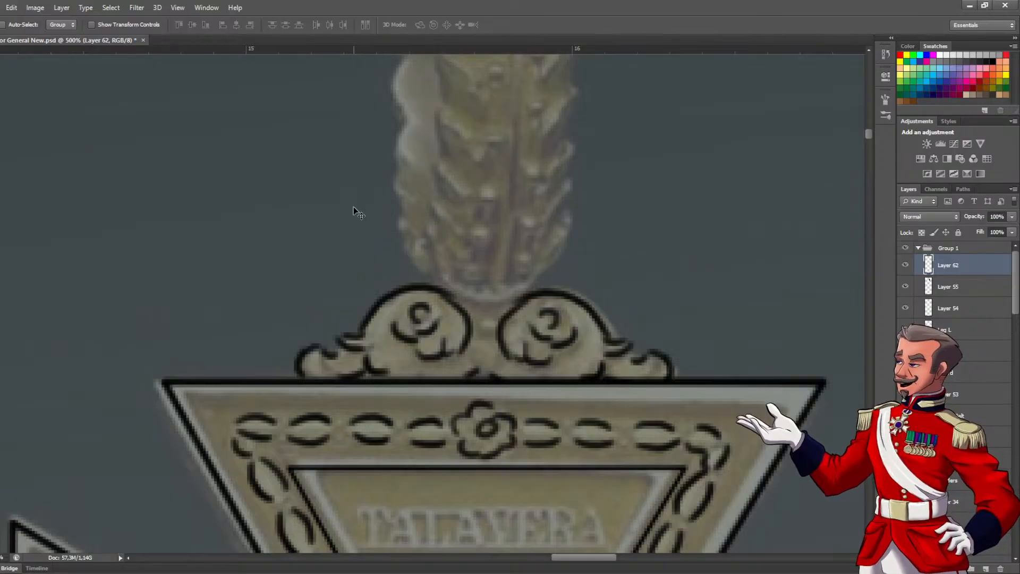
Ink the vertical centre line of the leaf-patterned suspender above the scrolls and the curved lower edge on its right side
alt+click(454, 256)
alt+click(455, 256)
drag(464, 241, 453, 348)
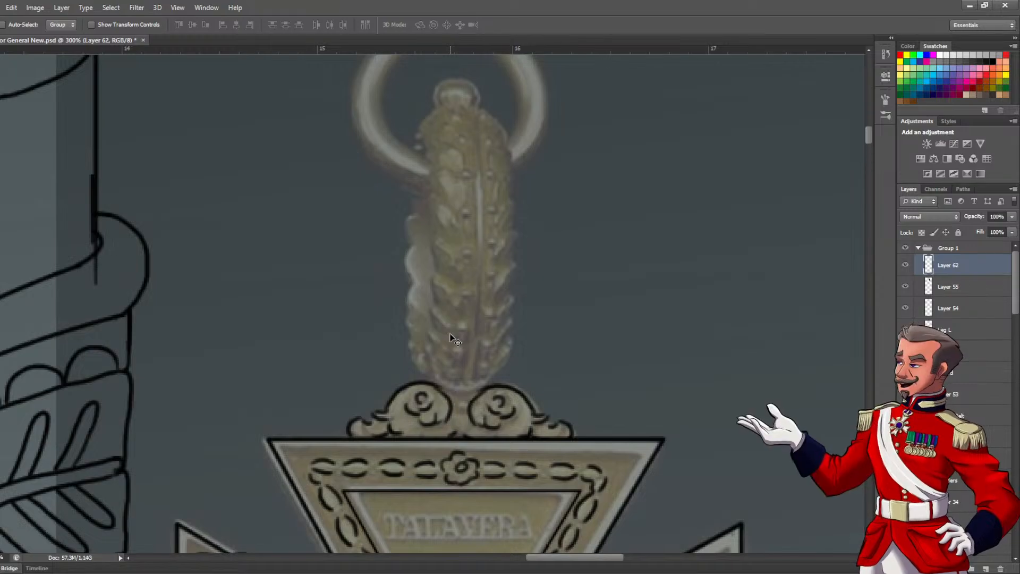
key(b)
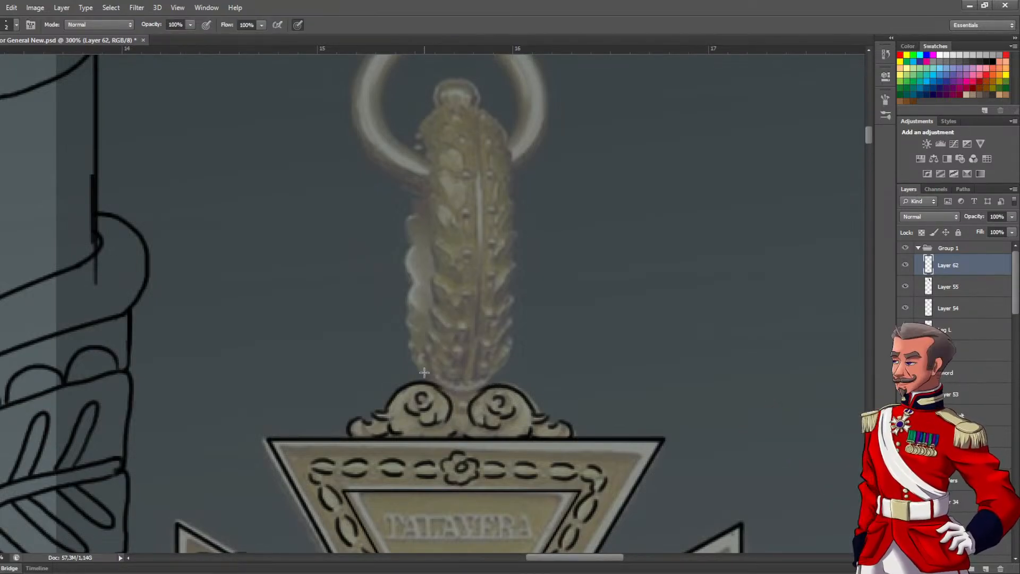
scroll(424, 372, up, 2)
drag(511, 448, 556, 407)
key(ctrl+z)
drag(504, 451, 431, 414)
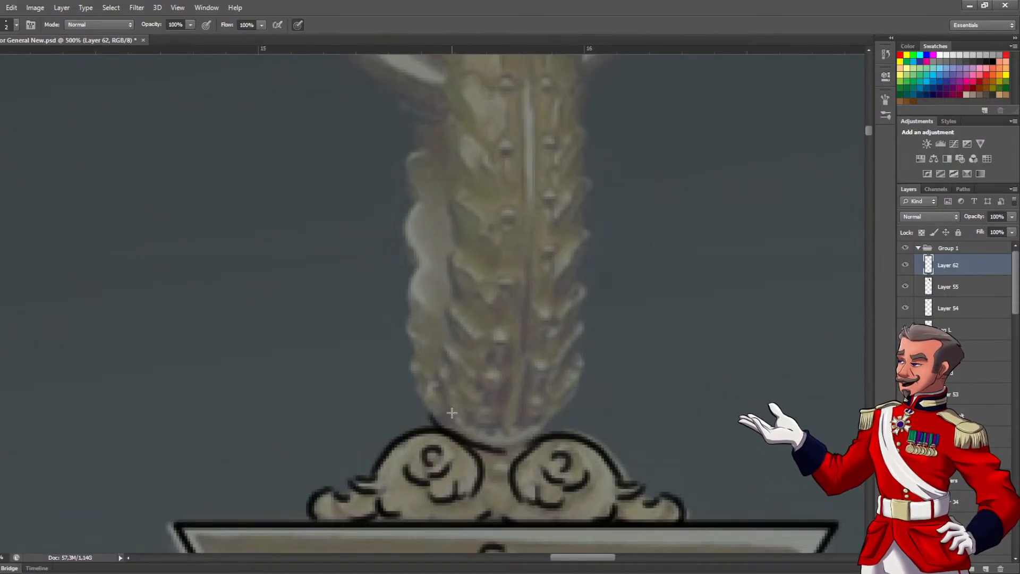
key(ctrl+z)
scroll(524, 441, down, 1)
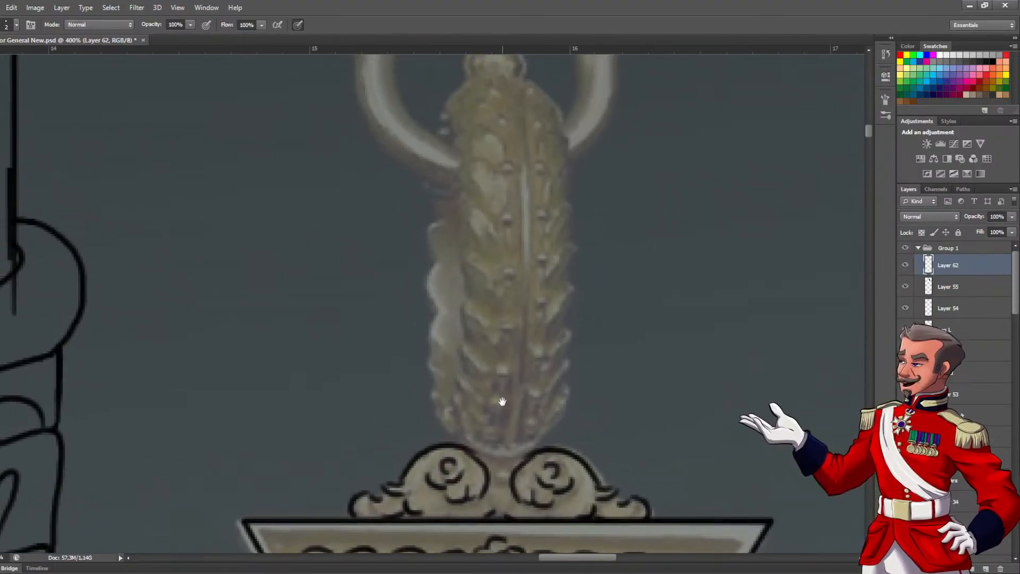
drag(504, 468, 531, 235)
drag(514, 475, 557, 433)
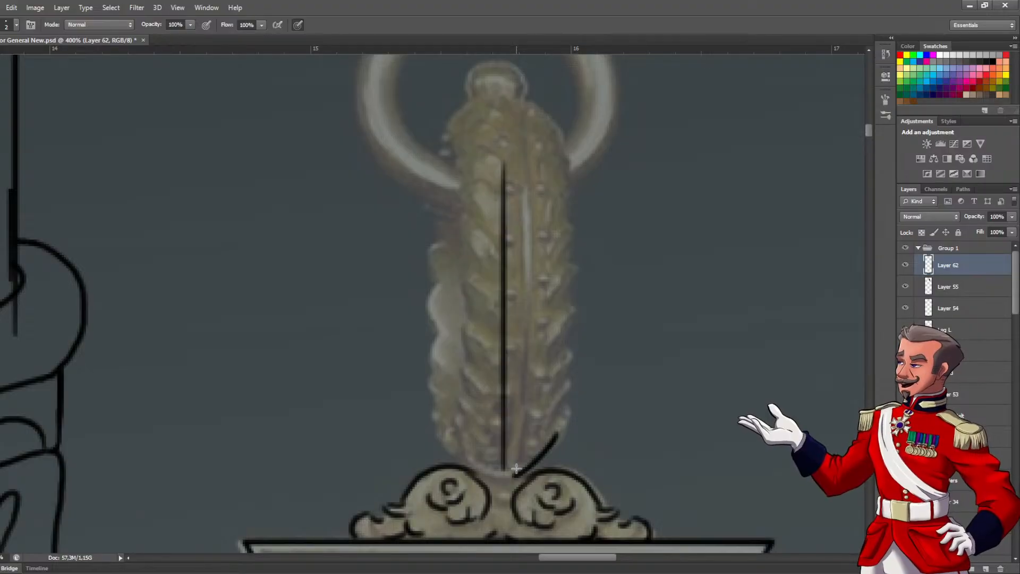
Ink the diagonal leaf strokes one above another up the right side of the suspender
scroll(548, 390, up, 1)
mouse_move(552, 437)
mouse_down()
mouse_move(567, 407)
mouse_move(551, 414)
mouse_move(574, 381)
mouse_move(578, 339)
mouse_up()
mouse_move(537, 384)
mouse_down()
mouse_move(573, 348)
mouse_move(580, 321)
mouse_move(552, 374)
mouse_up()
mouse_move(524, 415)
mouse_down()
mouse_move(547, 388)
mouse_move(564, 325)
mouse_up()
mouse_move(524, 357)
mouse_down()
mouse_move(560, 306)
mouse_move(555, 286)
mouse_move(513, 342)
mouse_up()
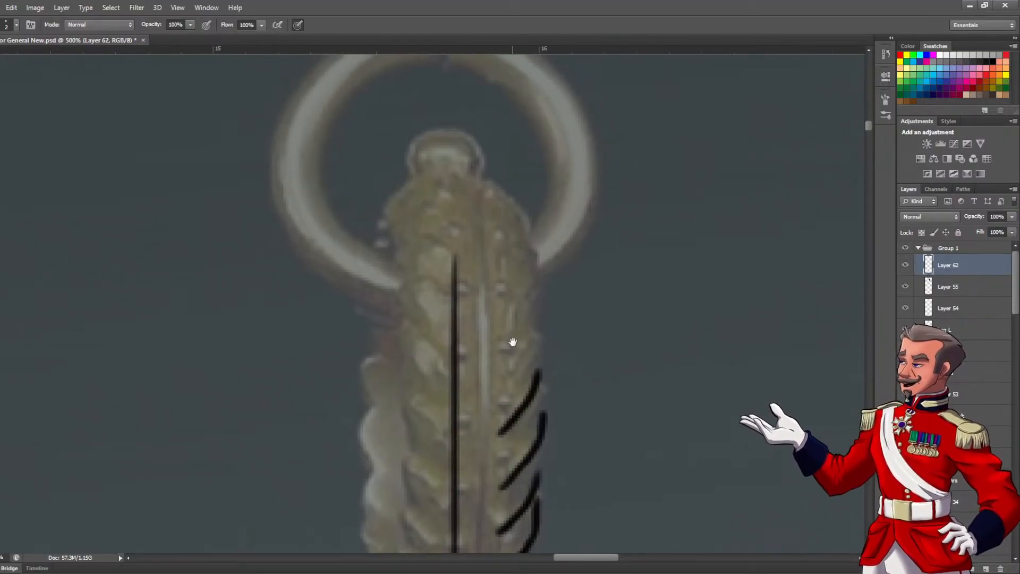
mouse_move(498, 377)
mouse_down()
mouse_move(537, 330)
mouse_move(529, 290)
mouse_move(537, 260)
mouse_up()
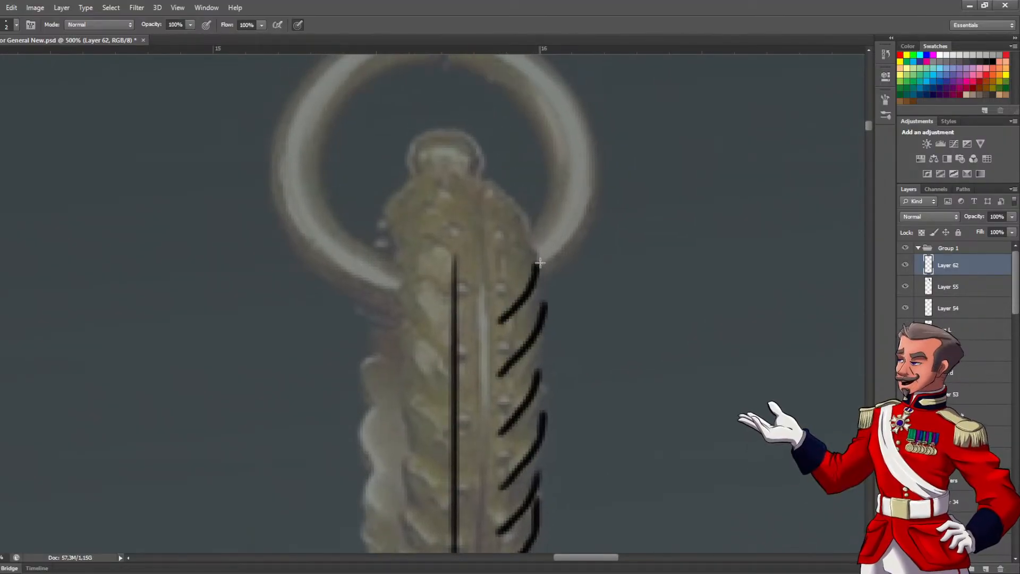
Ink the topmost leaves on the suspender's right side and join the leaf tips into a continuous scalloped outer edge
drag(516, 225, 515, 292)
drag(495, 339, 532, 291)
mouse_move(488, 298)
mouse_down()
mouse_move(515, 262)
mouse_move(478, 246)
mouse_move(525, 284)
mouse_move(529, 300)
mouse_up()
mouse_move(526, 341)
mouse_down()
mouse_move(525, 265)
mouse_move(536, 265)
mouse_move(543, 286)
mouse_move(539, 310)
mouse_up()
mouse_move(527, 345)
mouse_down()
mouse_move(530, 275)
mouse_move(545, 228)
mouse_move(533, 290)
mouse_move(549, 296)
mouse_move(538, 319)
mouse_up()
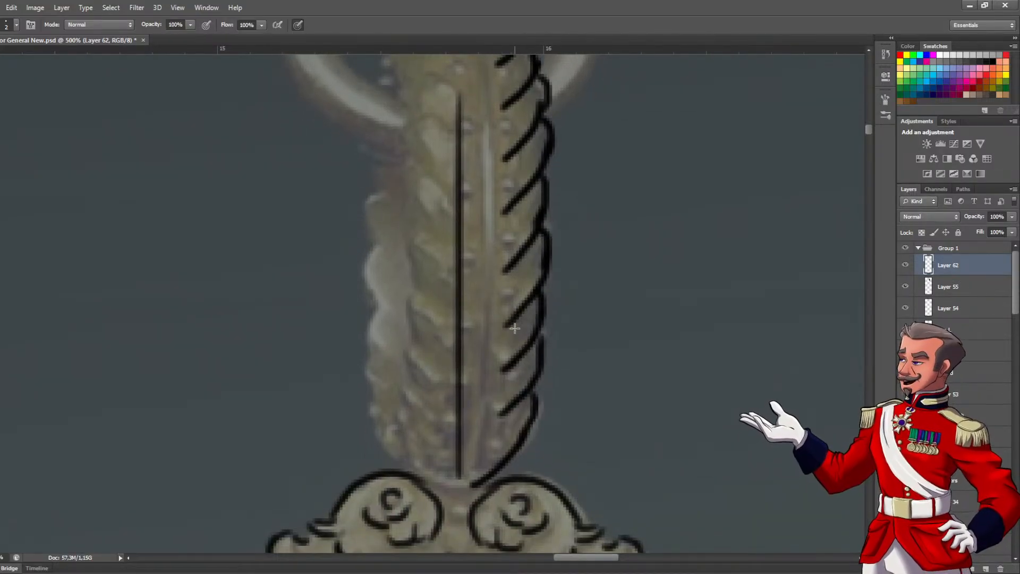
Lasso the inked right-side leaves of the suspender and duplicate them onto a new layer
alt+click(538, 282)
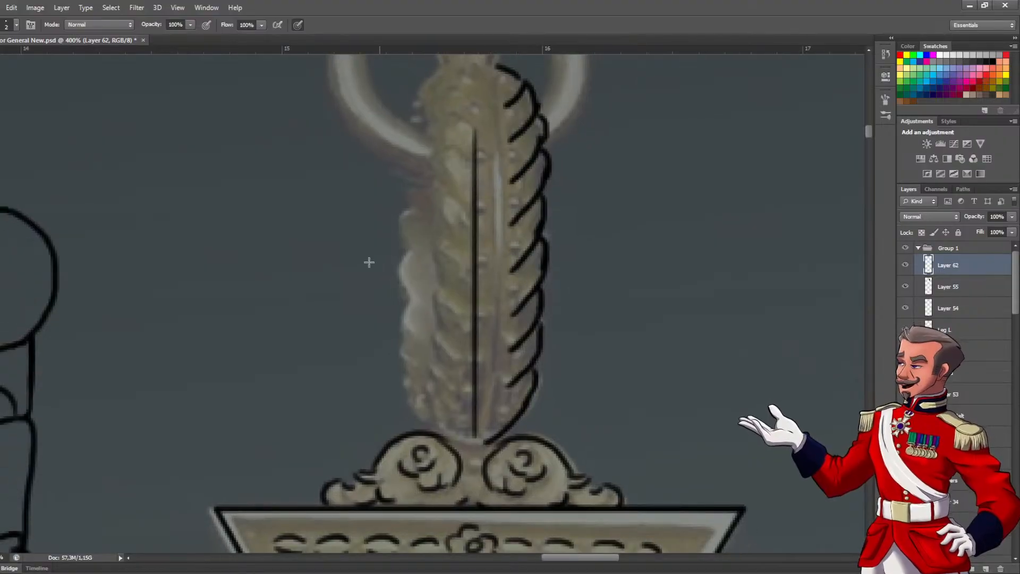
key(m)
key(l)
drag(499, 239, 485, 68)
mouse_move(603, 203)
mouse_down()
mouse_move(577, 359)
mouse_move(525, 429)
mouse_move(485, 450)
mouse_move(526, 411)
mouse_up()
key(ctrl+j)
Flip the copied leaves horizontally with Free Transform and position them along the suspender's left side
key(ctrl+t)
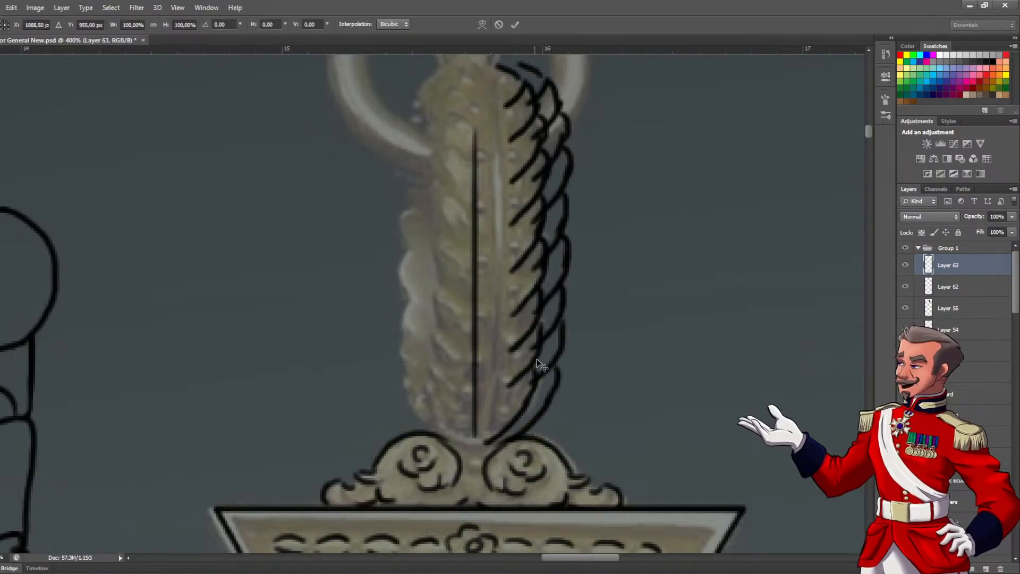
drag(518, 318, 386, 316)
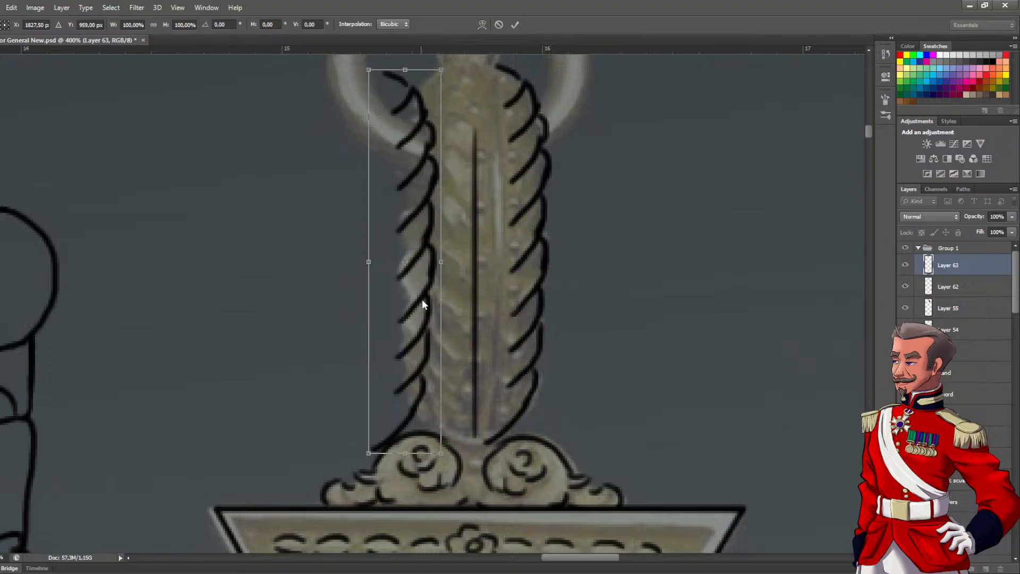
click(458, 467)
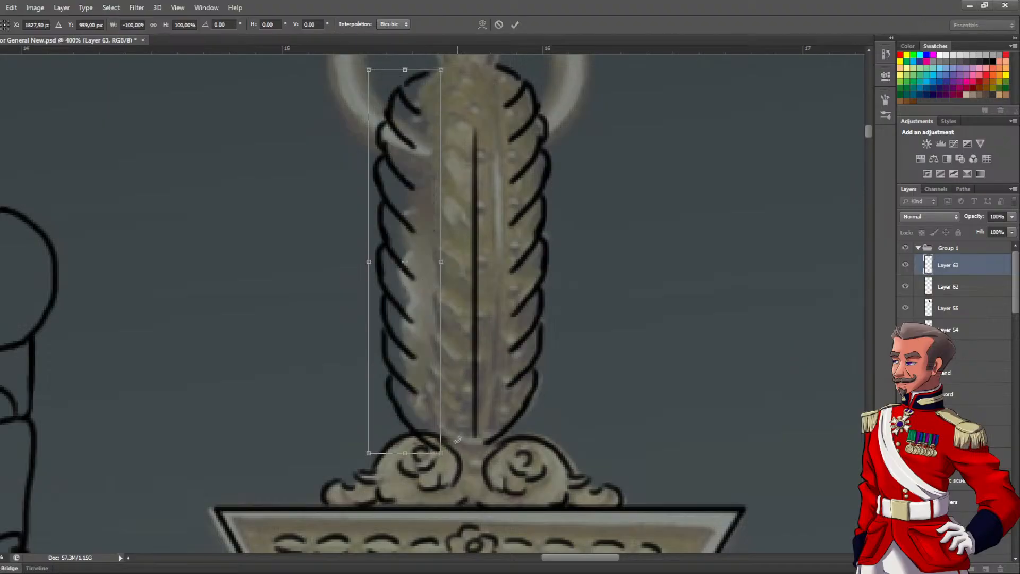
mouse_move(406, 348)
mouse_down()
mouse_move(437, 342)
mouse_move(424, 343)
mouse_up()
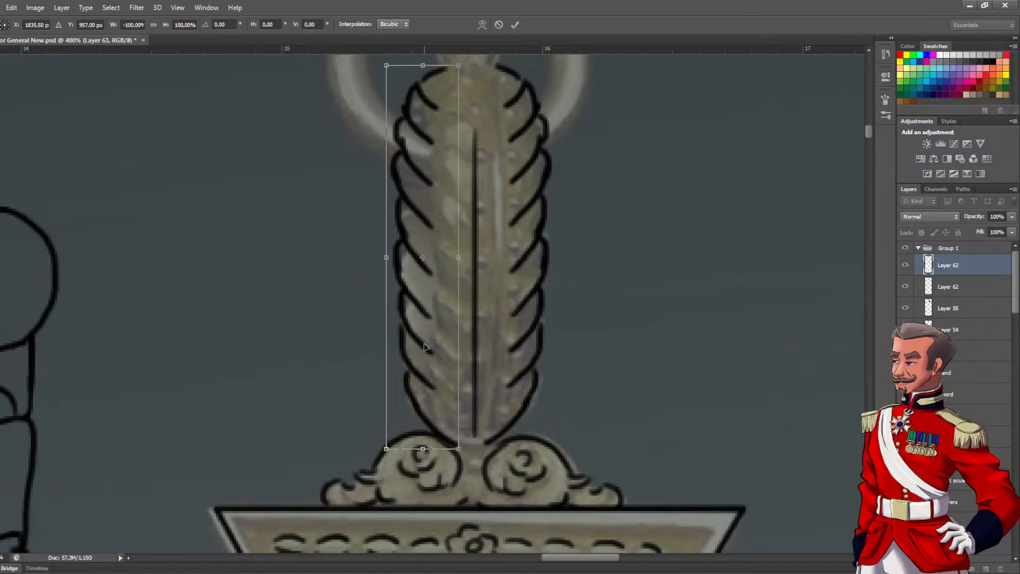
key(Return)
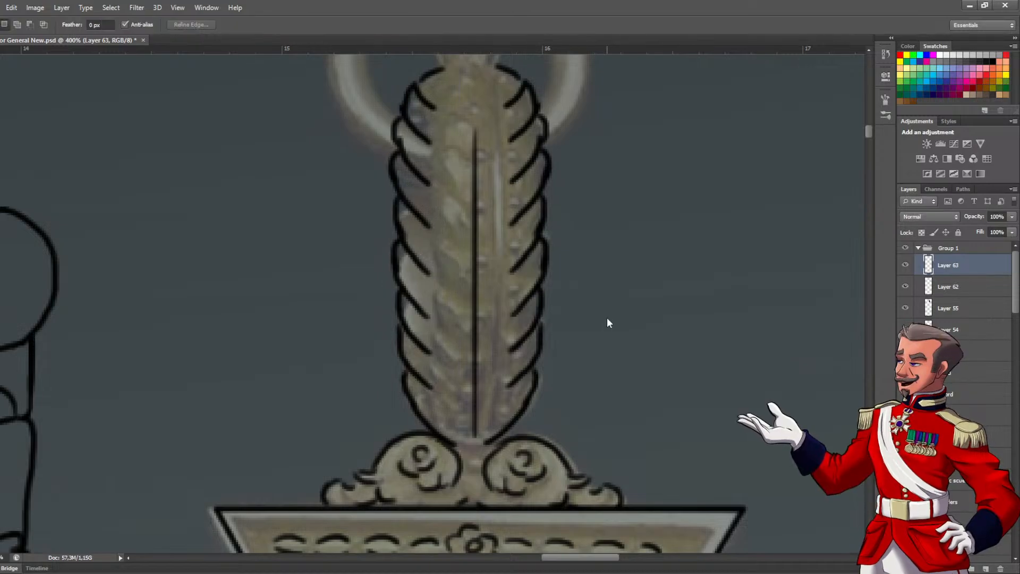
Toggle the visibility of Layer 62 to check the mirrored leaves against the rest of the medal line art
scroll(462, 262, down, 1)
drag(447, 263, 446, 301)
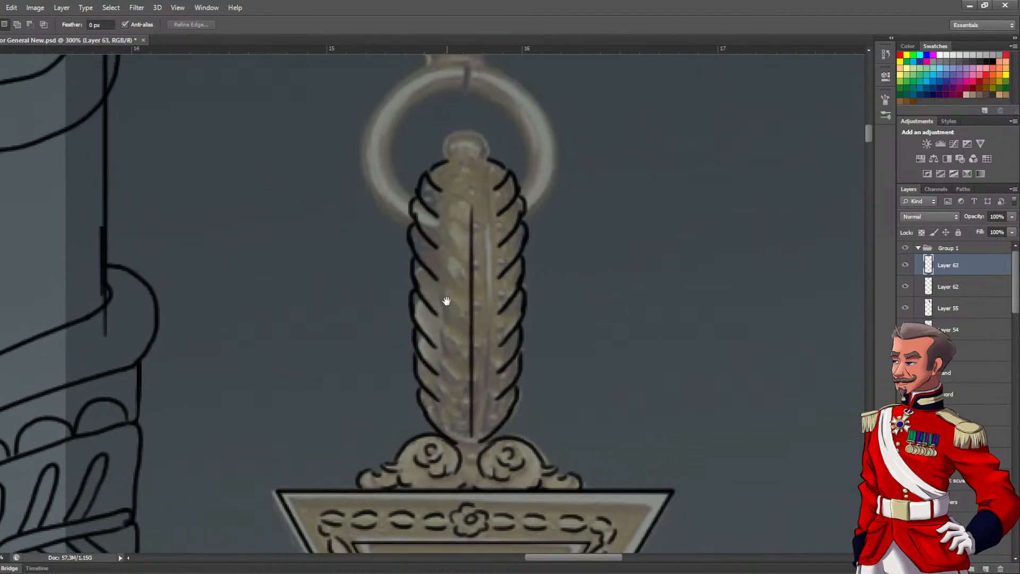
click(906, 288)
click(906, 288)
Ink the rounded knob at the top of the suspender, inside the hanging ring, with the Brush
scroll(448, 204, up, 1)
drag(451, 182, 458, 284)
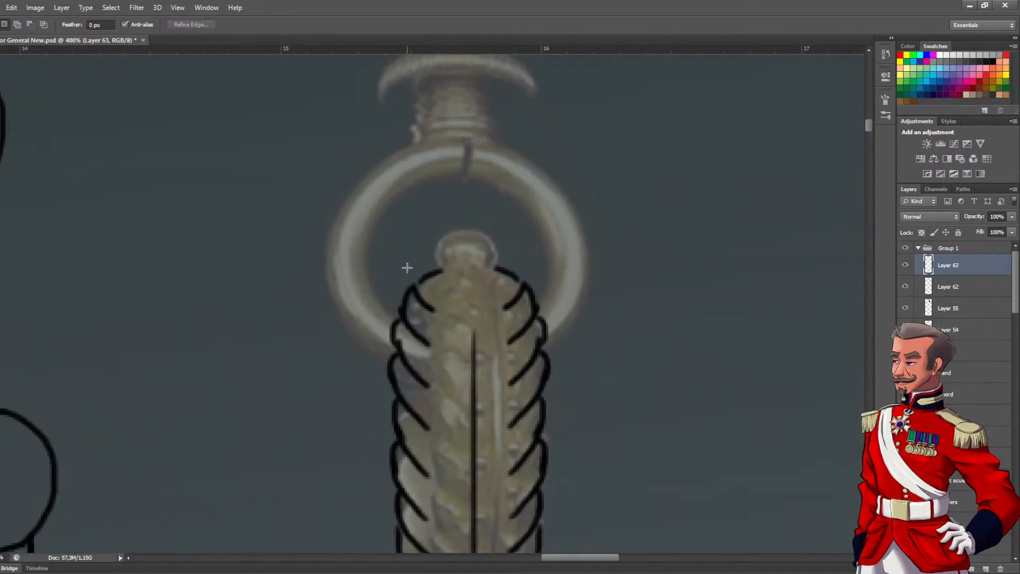
key(b)
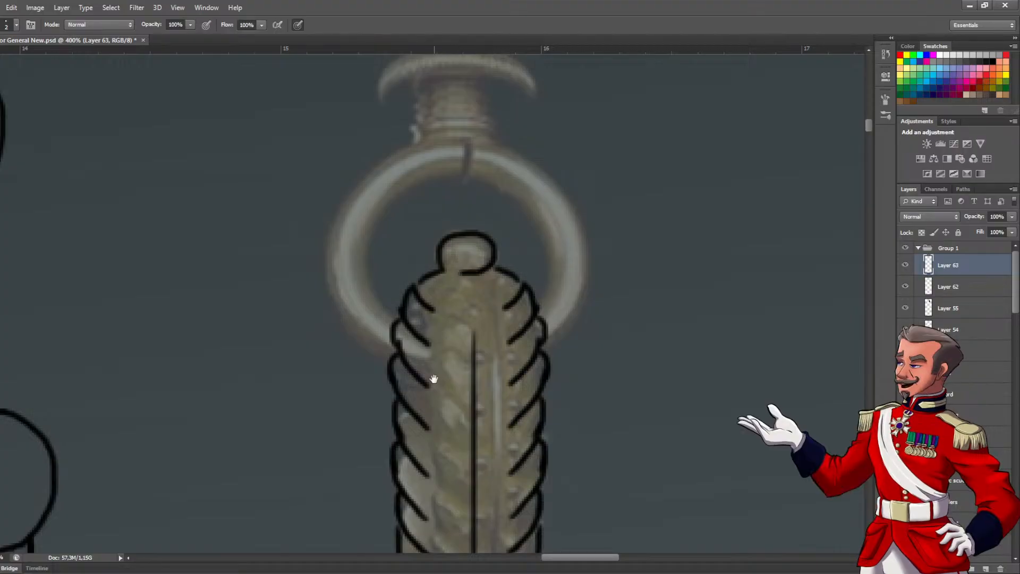
Examine the inked leafy suspender against its reference and the surrounding medal line art
drag(433, 369, 417, 266)
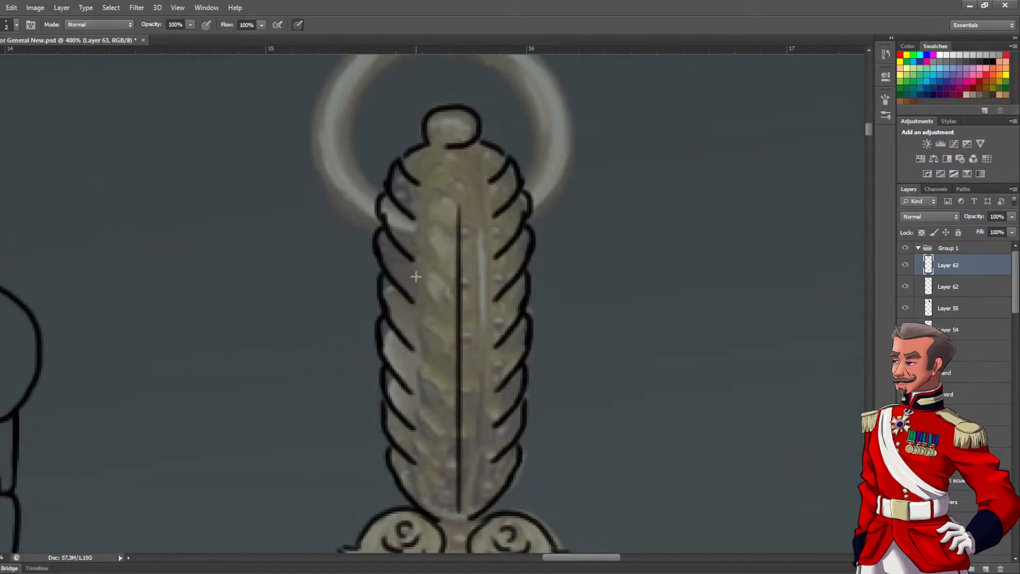
ctrl+alt+click(371, 208)
ctrl+alt+click(371, 212)
drag(390, 186, 404, 96)
ctrl+alt+click(413, 169)
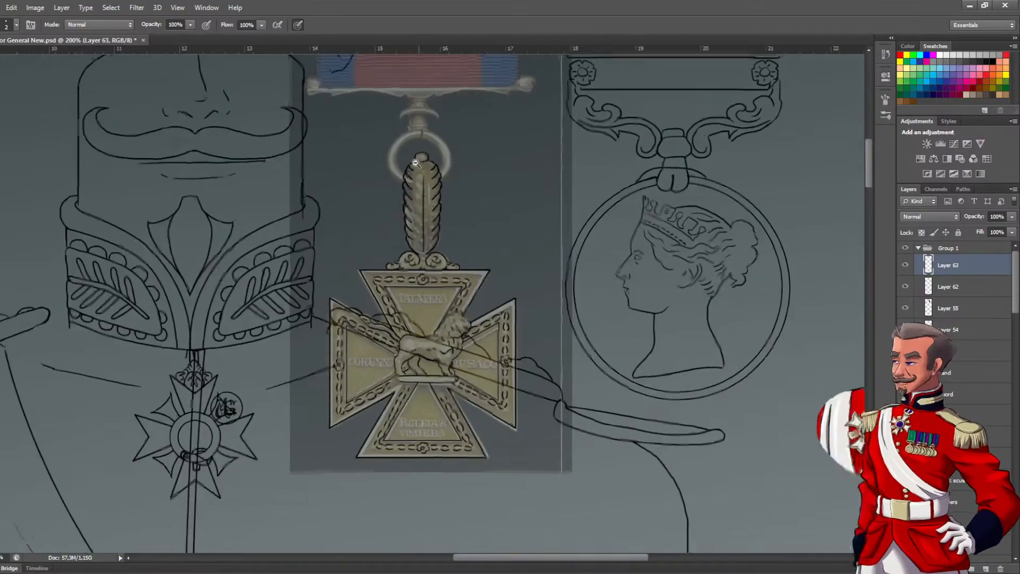
ctrl+alt+click(416, 171)
ctrl+click(417, 172)
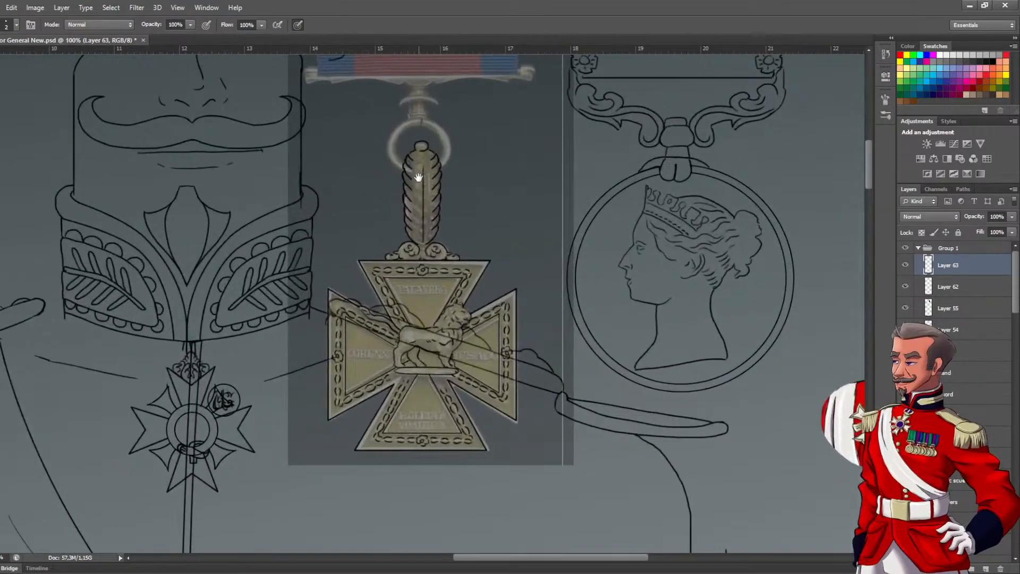
drag(417, 180, 419, 237)
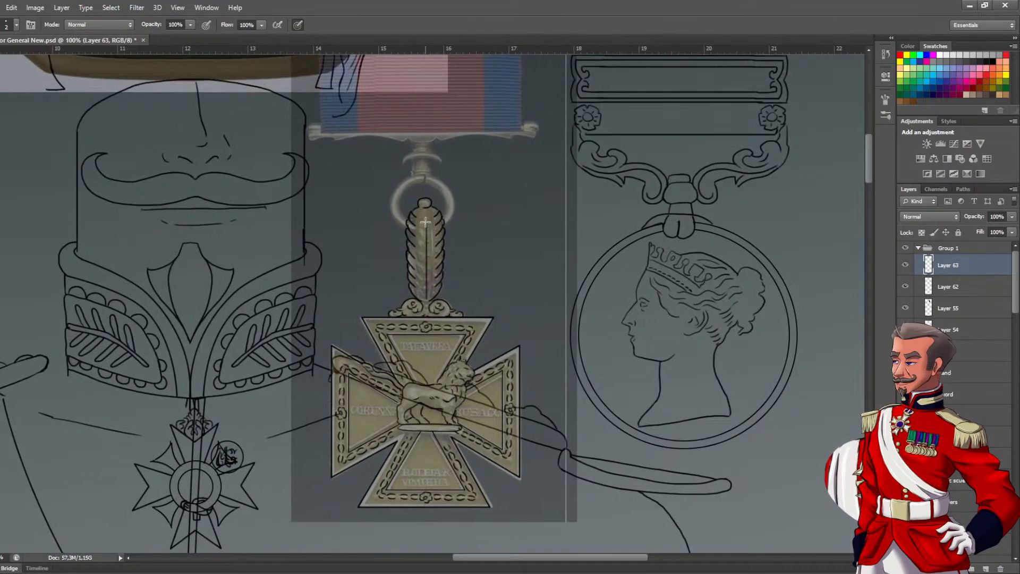
ctrl+click(394, 204)
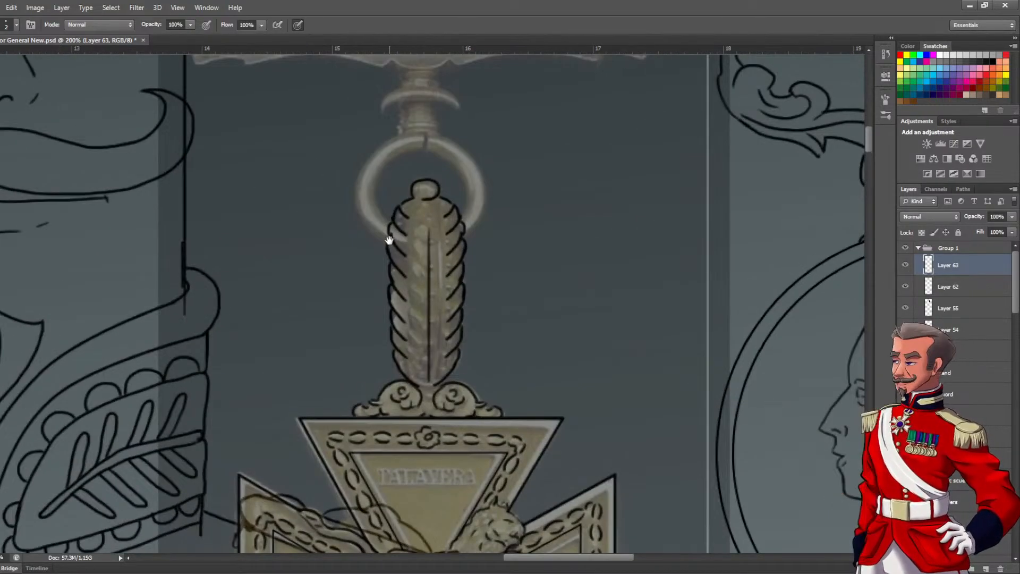
Merge Layer 62 and Layer 63 into one layer and toggle its visibility to check the combined medal line art
key(m)
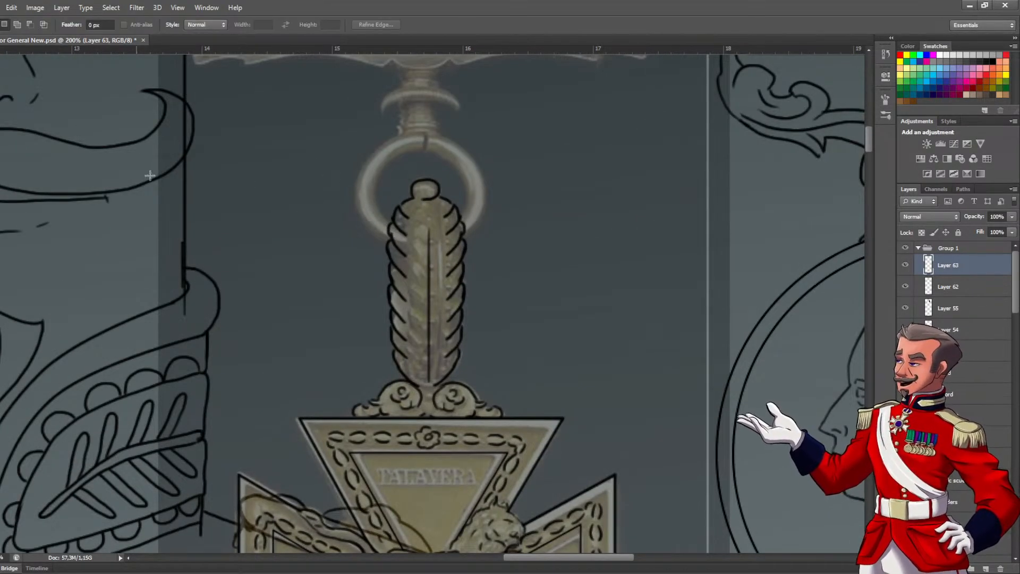
drag(365, 257, 505, 345)
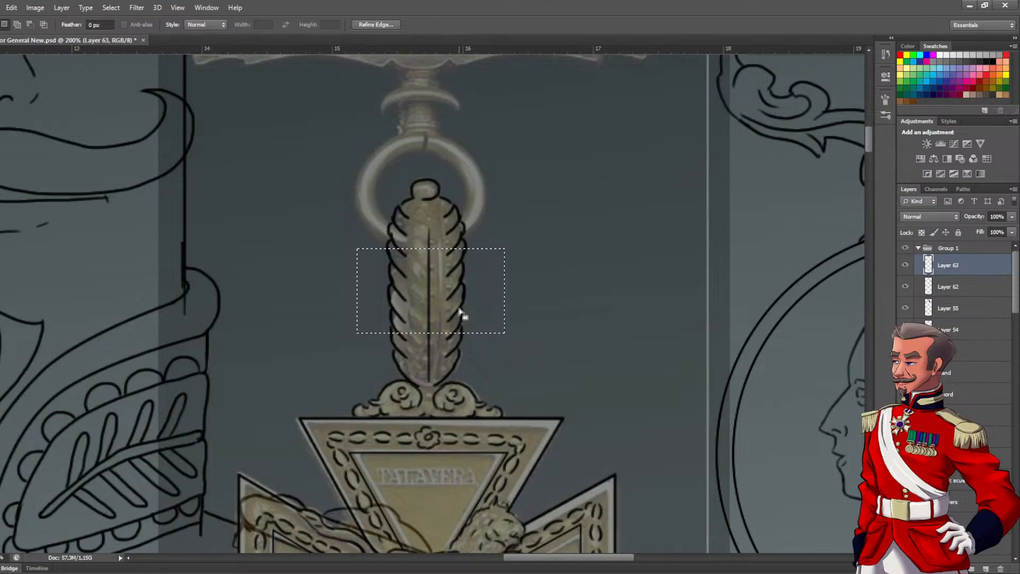
click(951, 281)
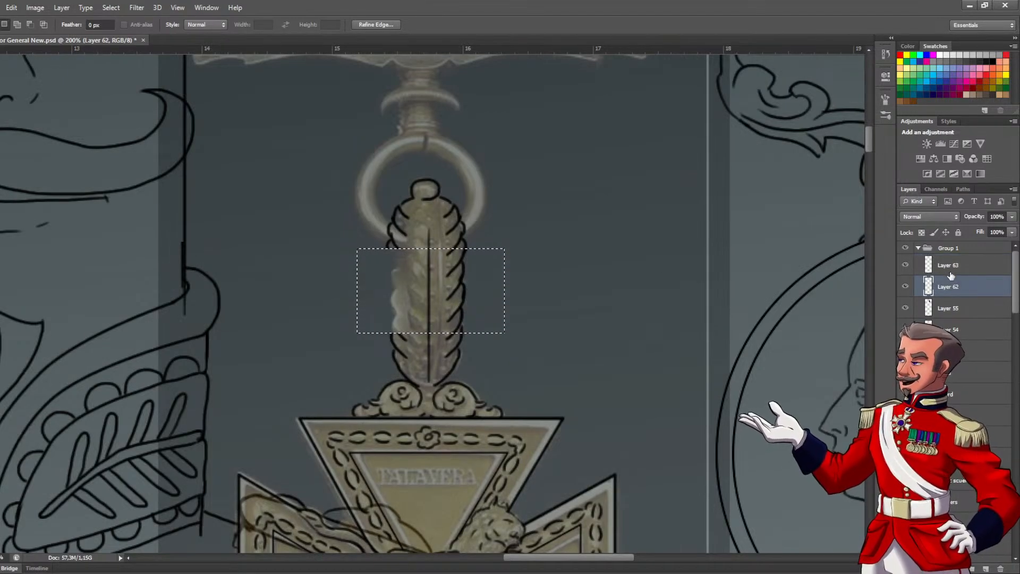
shift+click(951, 266)
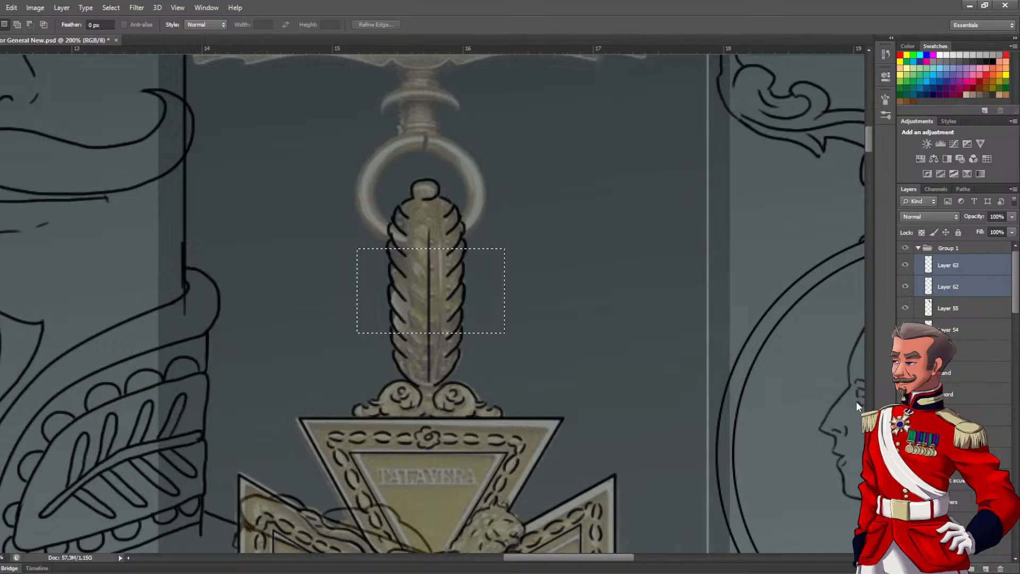
key(ctrl+e)
click(906, 266)
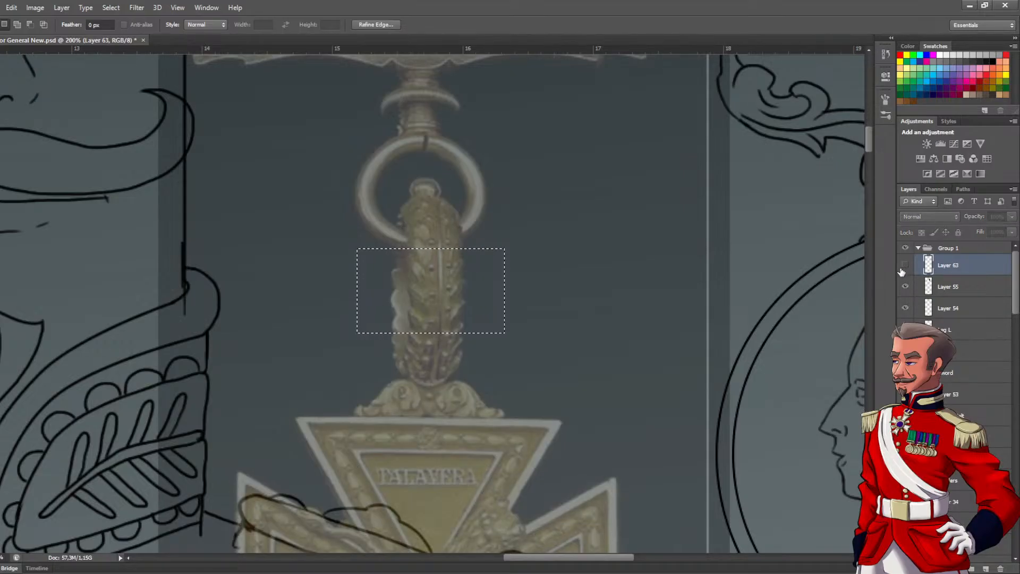
click(906, 266)
Marquee-select a band across the middle of the leafy suspender and delete its line art
click(525, 282)
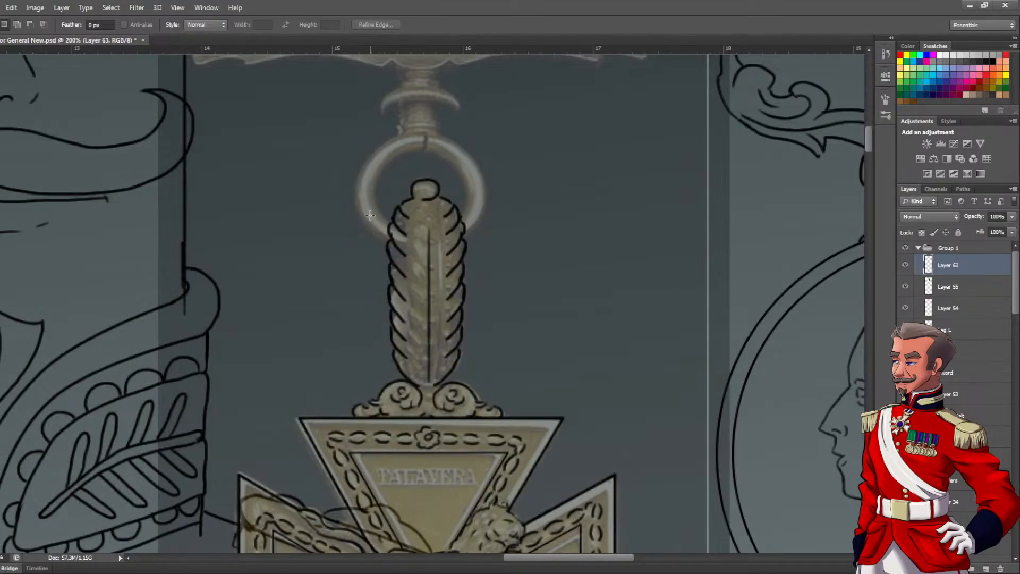
drag(513, 318, 512, 325)
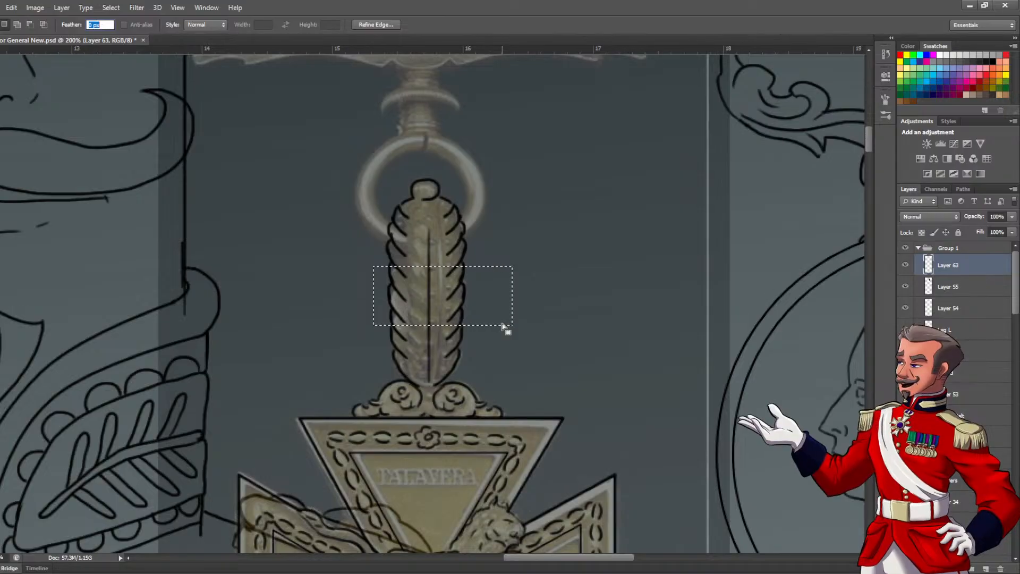
key(Return)
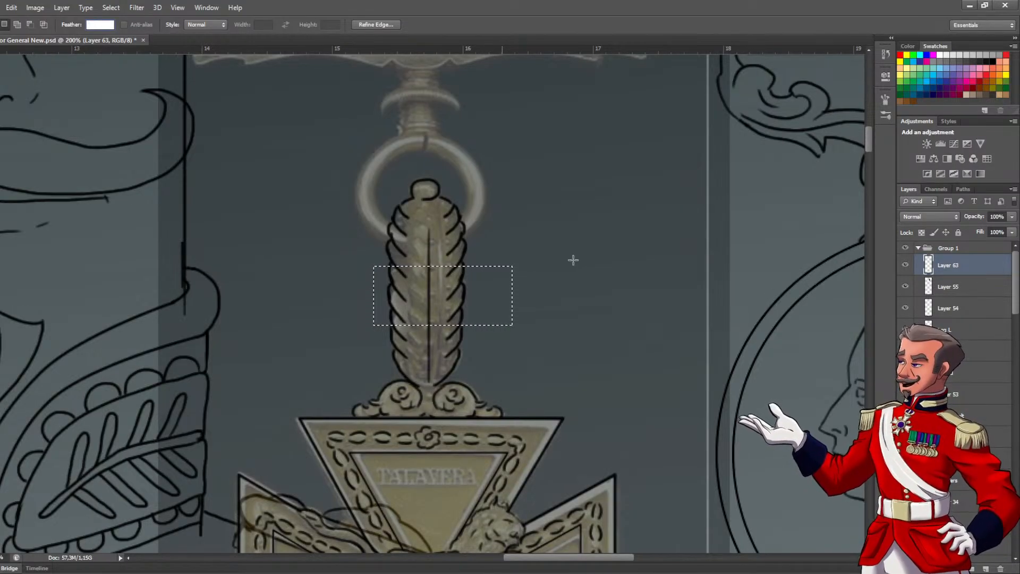
click(484, 254)
drag(534, 334, 534, 335)
key(Delete)
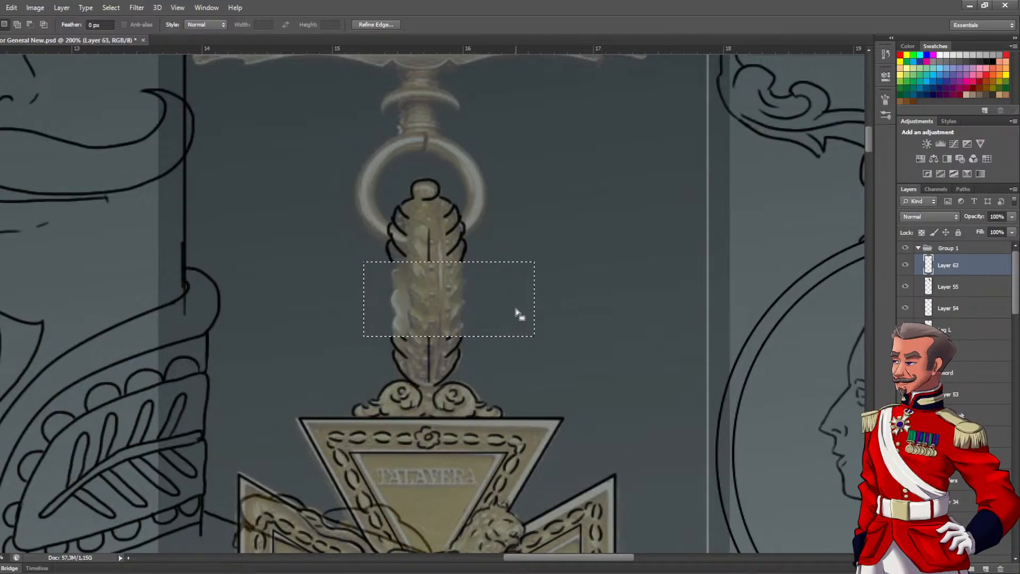
Move the suspender's upper leaves and knob down to meet the lower leaves, shortening the suspender
key(ctrl+d)
key(v)
drag(445, 210, 461, 287)
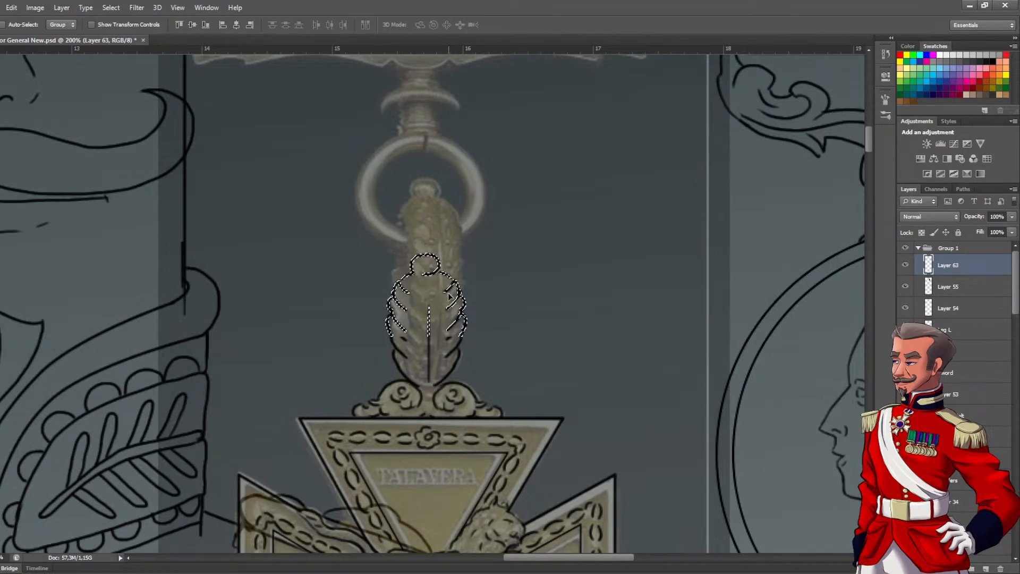
key(ctrl+d)
ctrl+click(464, 343)
drag(415, 329, 450, 335)
Clean up the join between the upper and lower leaves with the Eraser and redraw the leaf strokes there with the Brush
key(e)
click(461, 334)
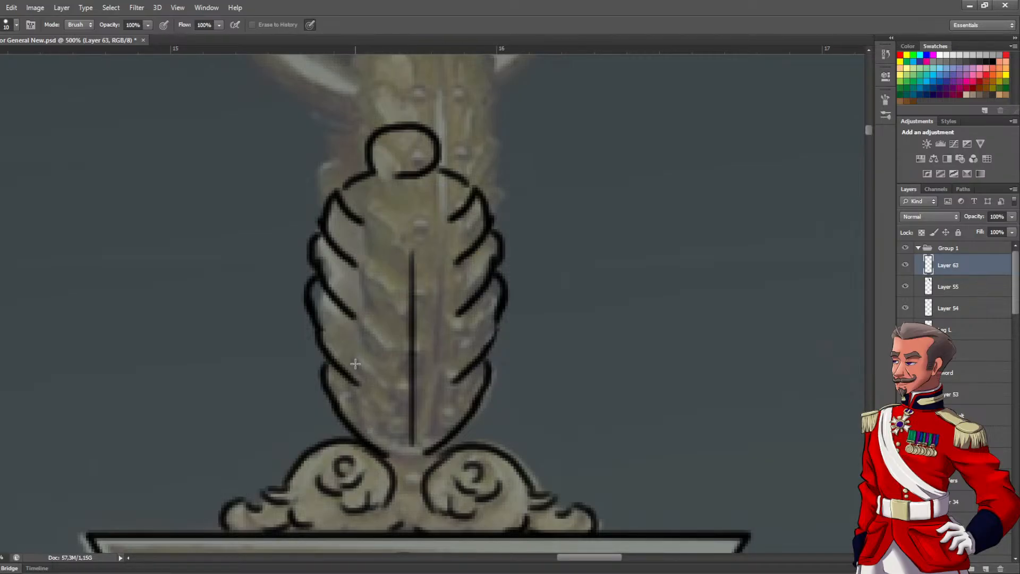
key(b)
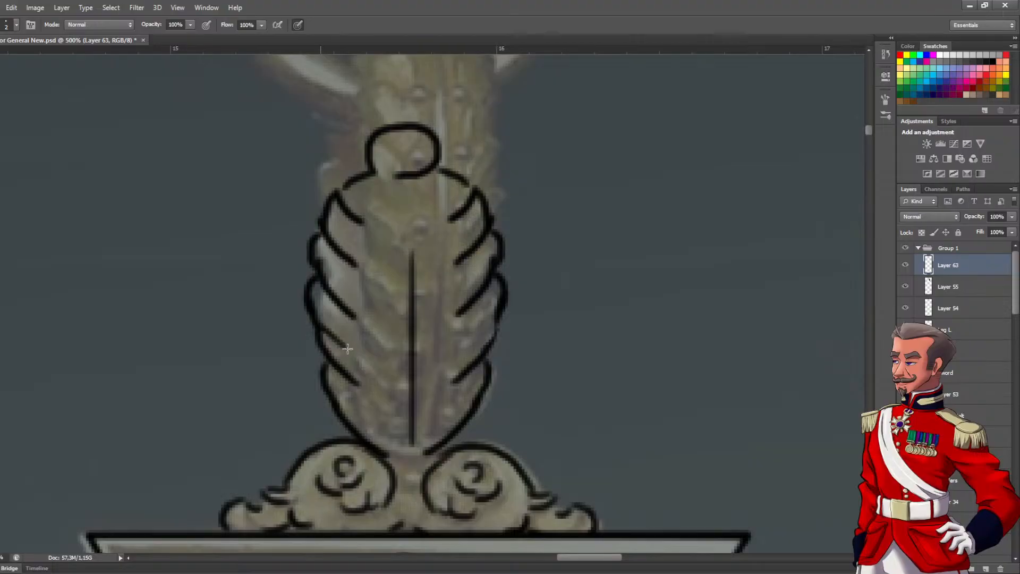
key(ctrl+z)
drag(496, 318, 464, 342)
Try to ink the hanging ring's outline freehand with the Brush
scroll(419, 287, down, 2)
drag(431, 264, 431, 366)
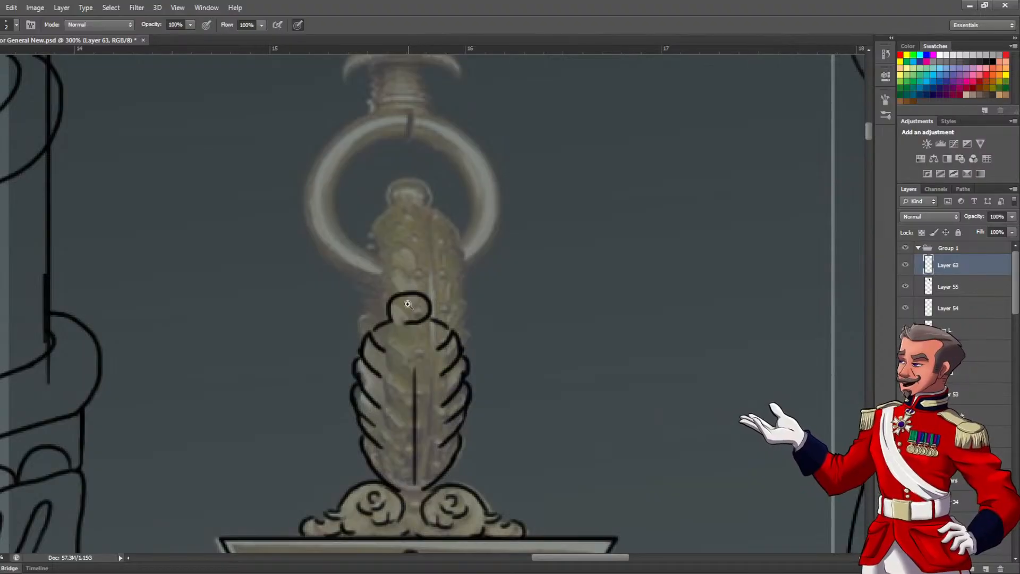
scroll(411, 306, up, 1)
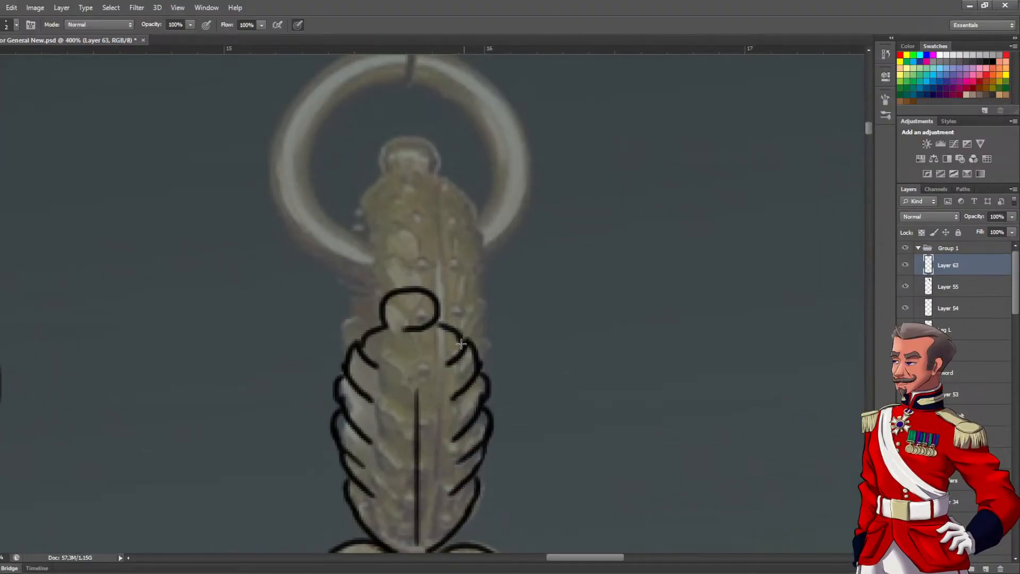
scroll(420, 298, down, 1)
drag(422, 297, 415, 328)
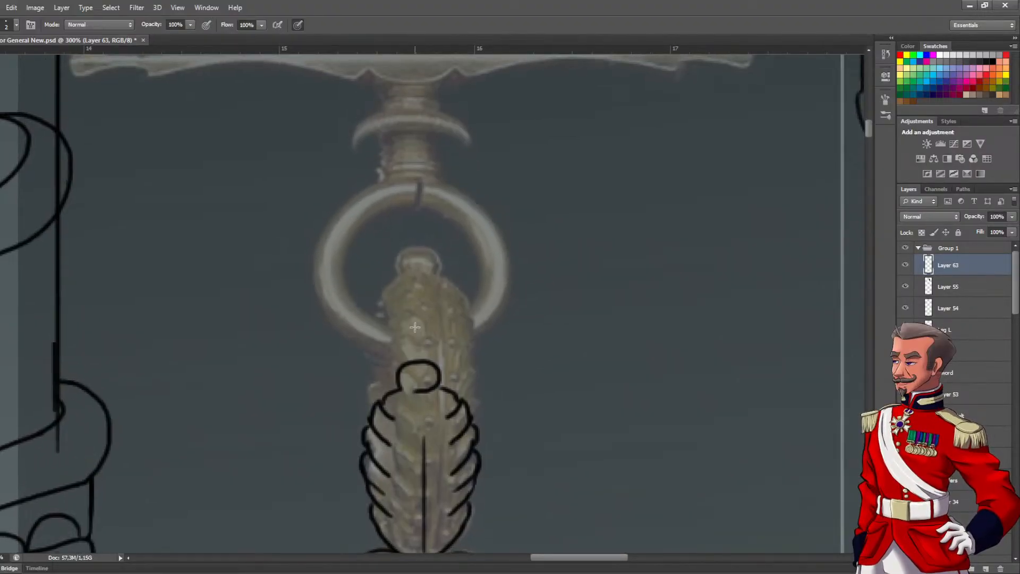
scroll(335, 234, up, 1)
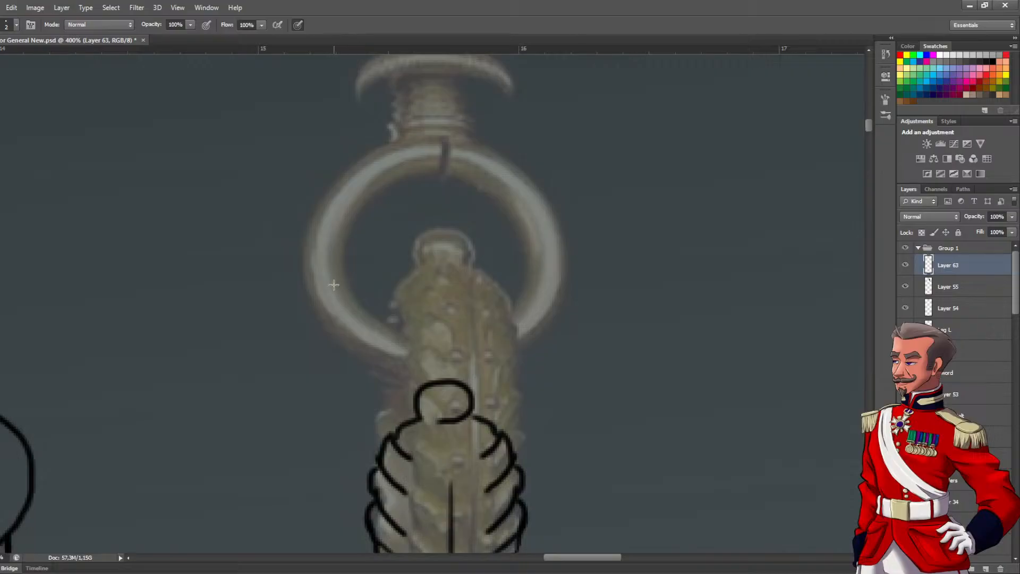
mouse_move(343, 258)
mouse_down()
mouse_move(465, 186)
mouse_move(509, 300)
mouse_move(330, 267)
mouse_up()
key(ctrl+z)
Fit an elliptical selection to the hanging ring's outer edge and stroke it in black
key(l)
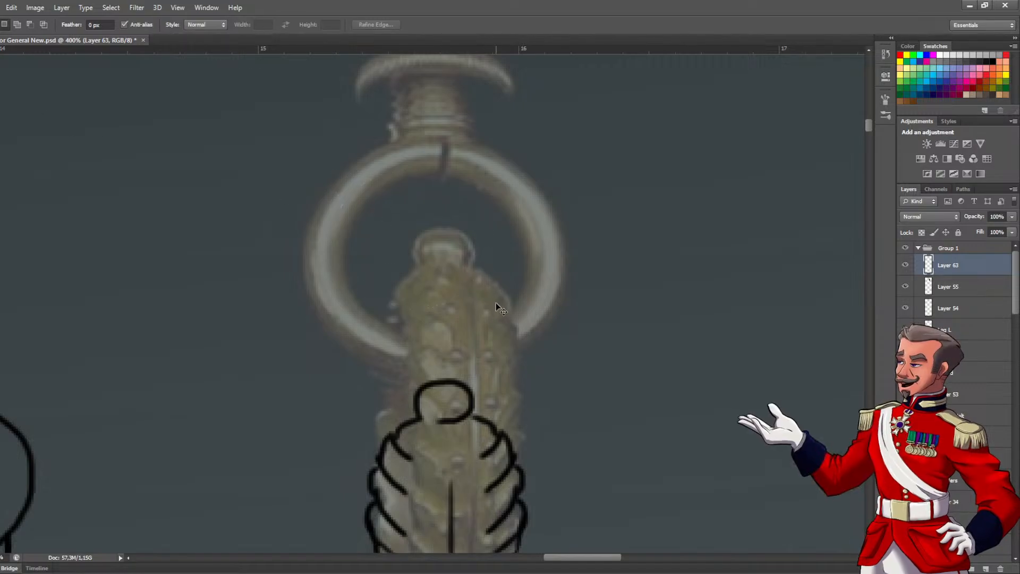
scroll(497, 300, down, 3)
drag(514, 300, 408, 294)
scroll(414, 282, up, 3)
drag(373, 185, 709, 389)
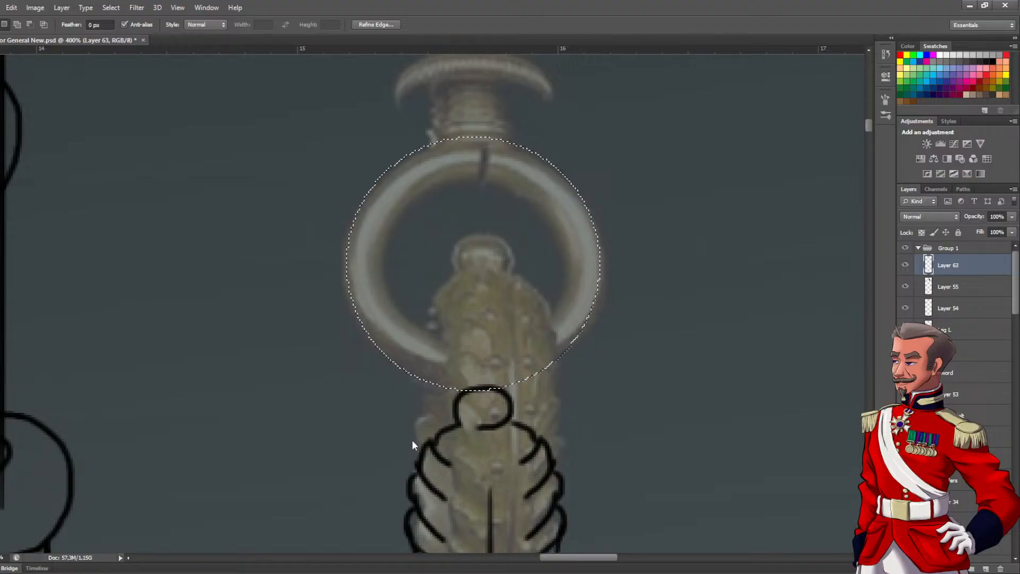
key(i)
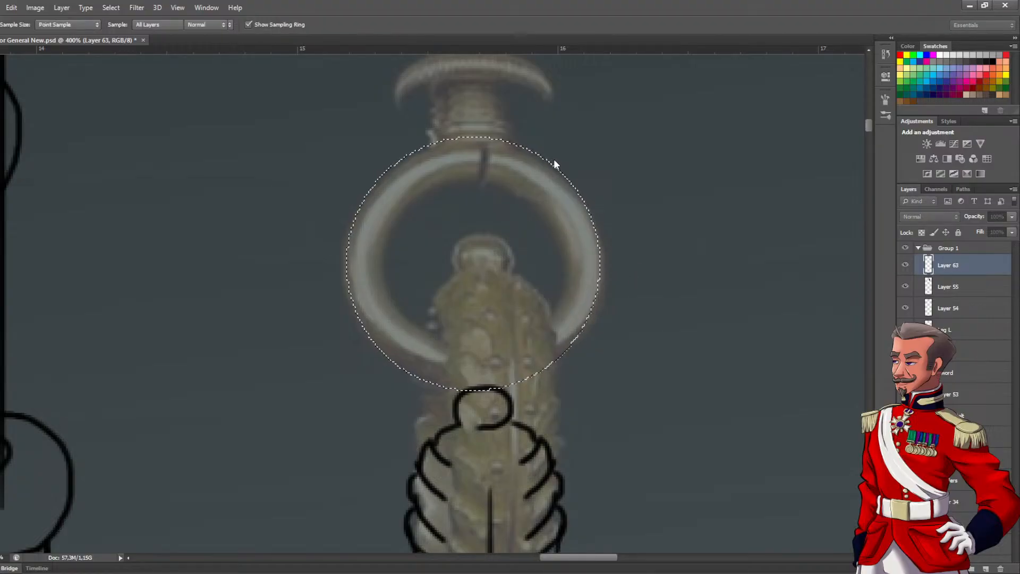
click(554, 158)
key(ctrl+d)
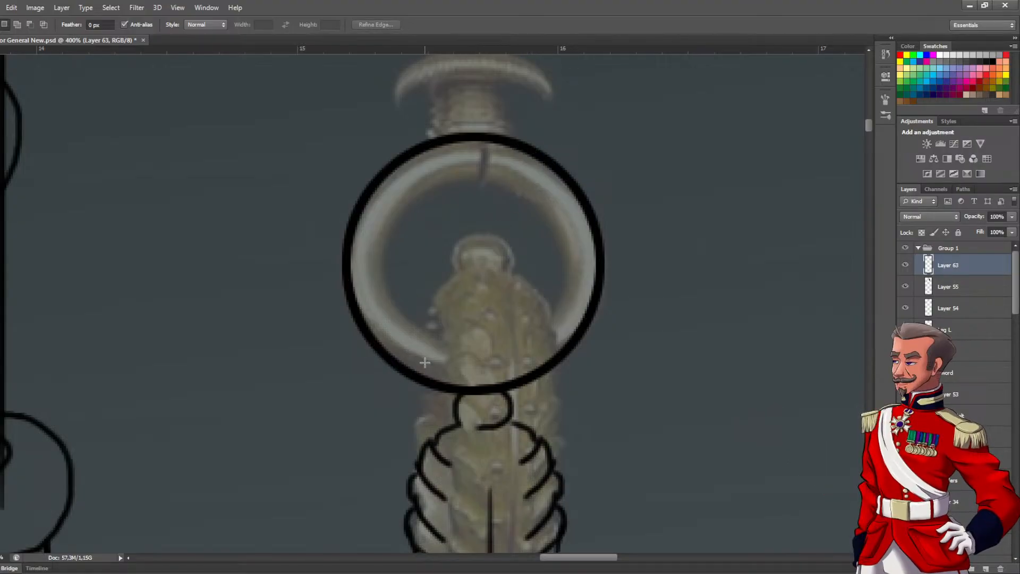
Erase the bottom of the ring outline where it crosses the suspender and its knob
key(e)
click(433, 385)
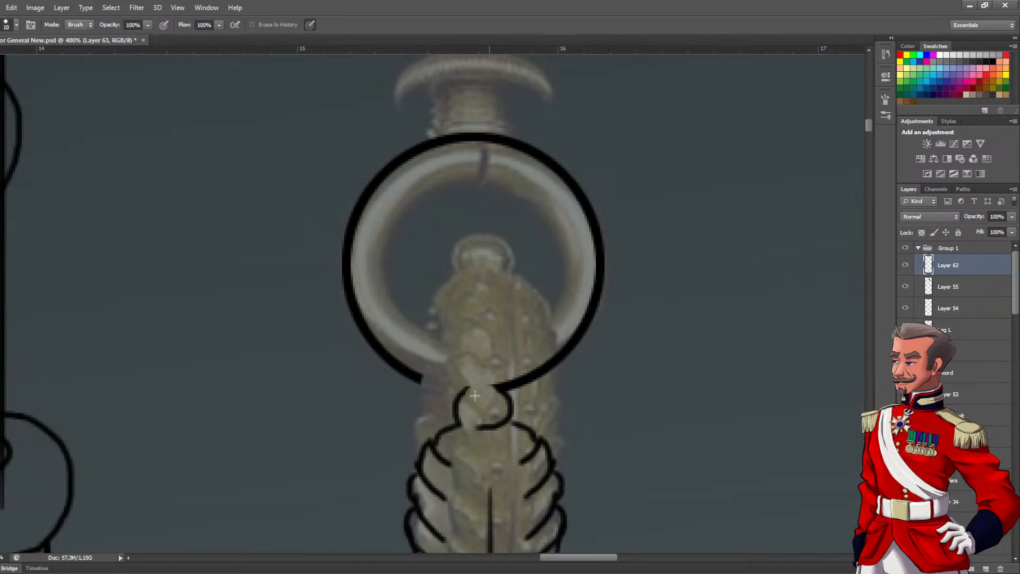
key(b)
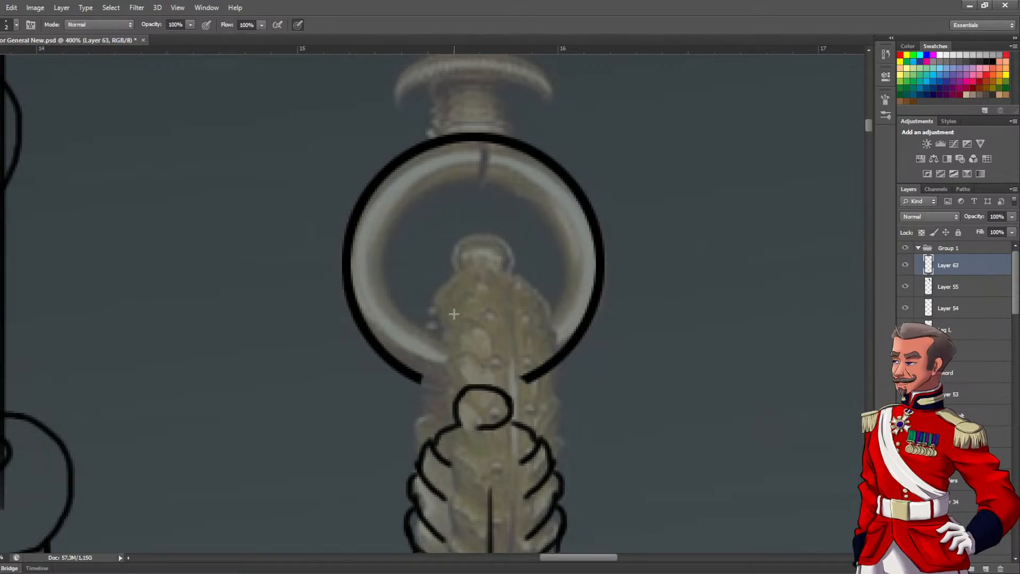
scroll(452, 329, down, 1)
drag(496, 314, 459, 339)
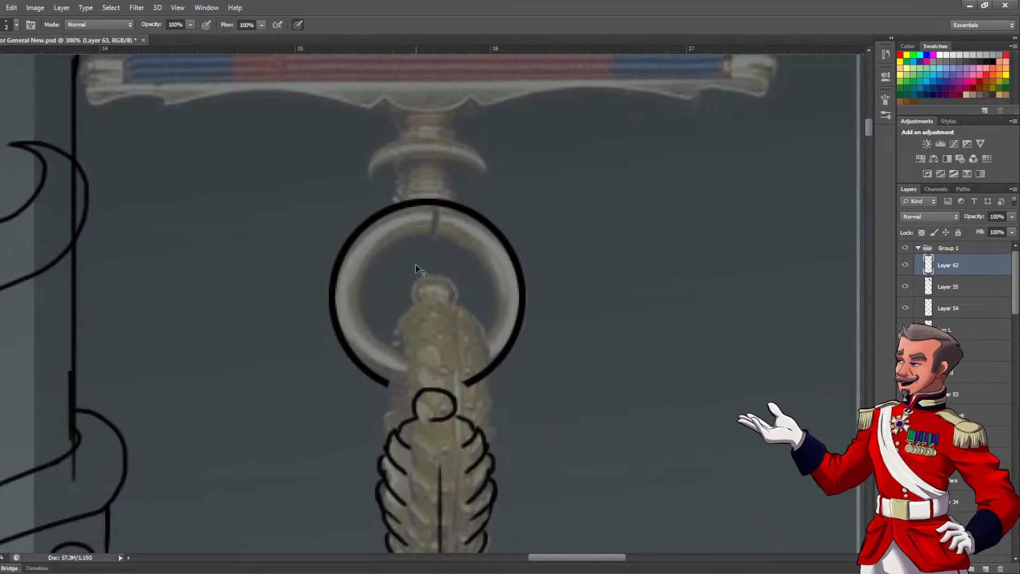
Undo the erasing and the black ring stroke, and clear the elliptical selection
key(ctrl+alt+z)
key(ctrl+alt+z)
key(ctrl+alt+z)
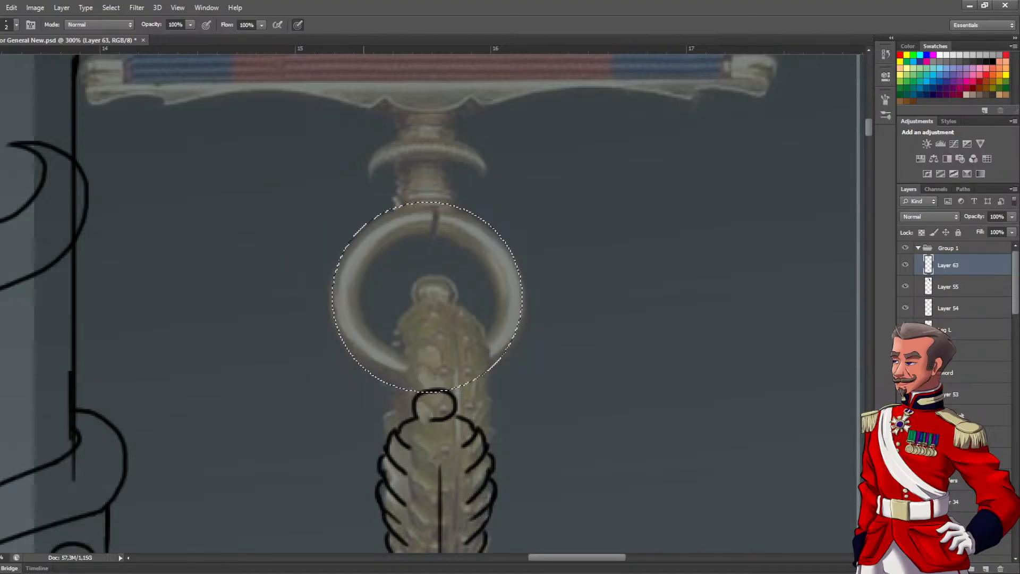
key(v)
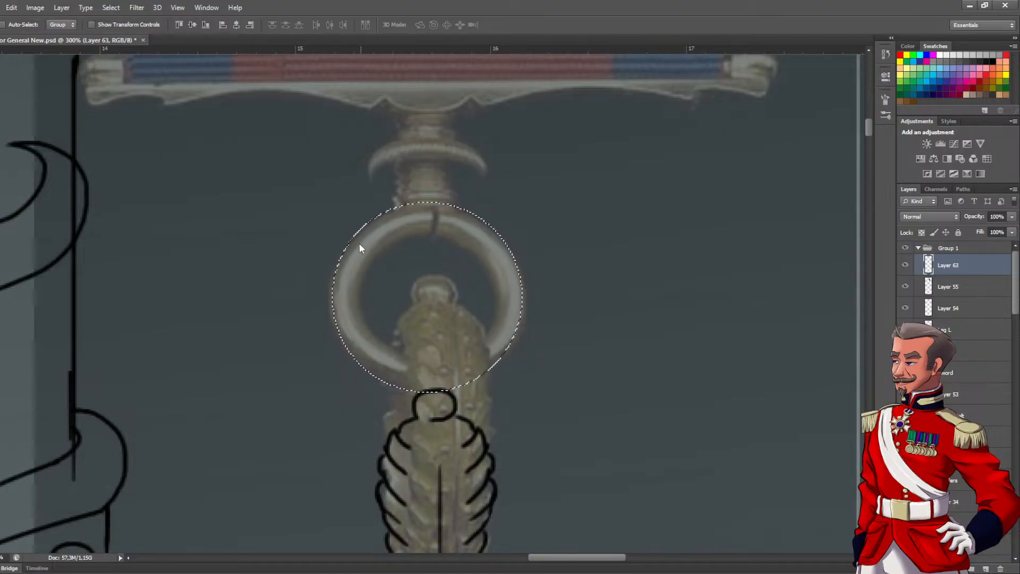
key(b)
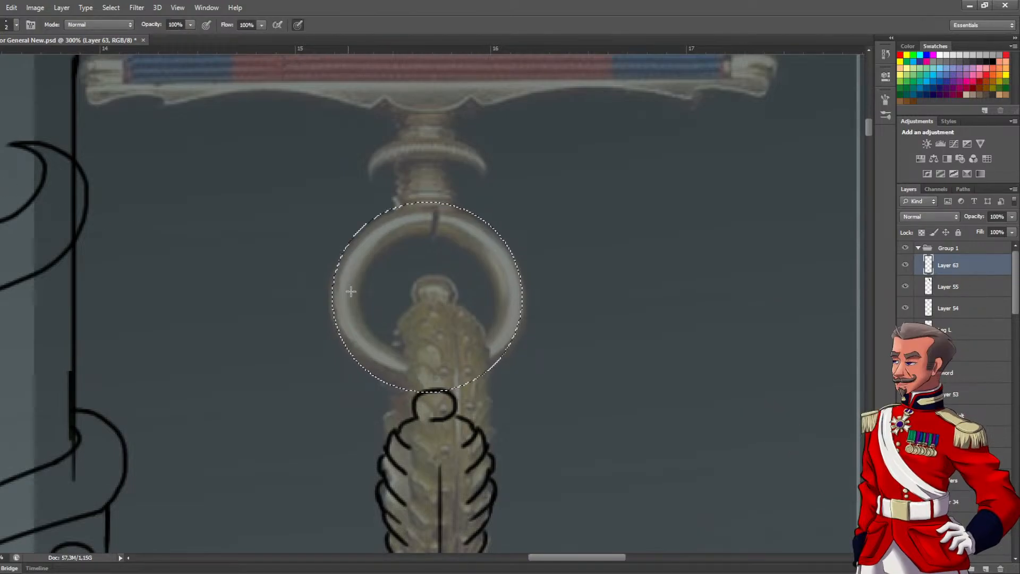
scroll(364, 290, down, 2)
scroll(404, 292, up, 1)
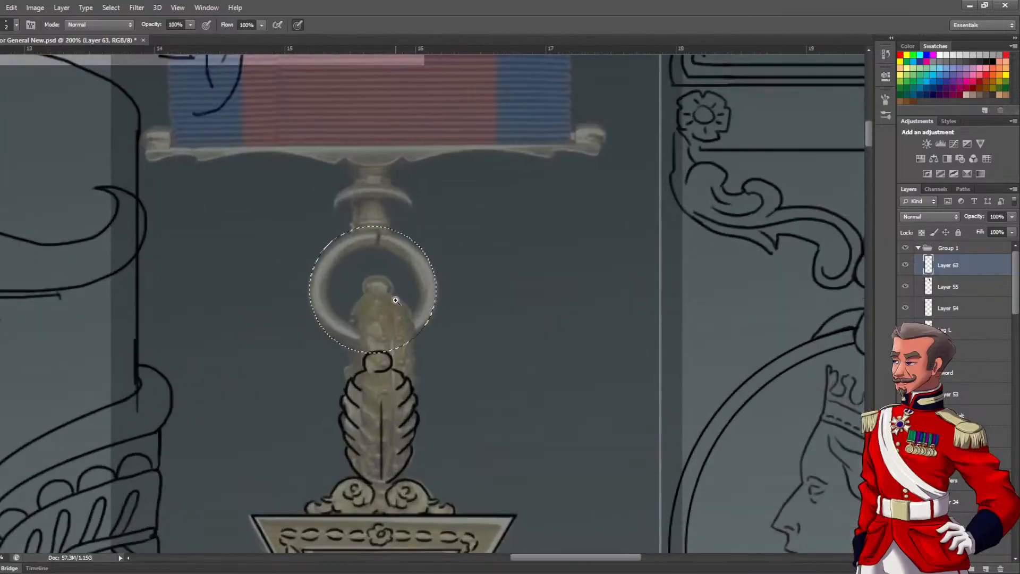
drag(418, 303, 393, 320)
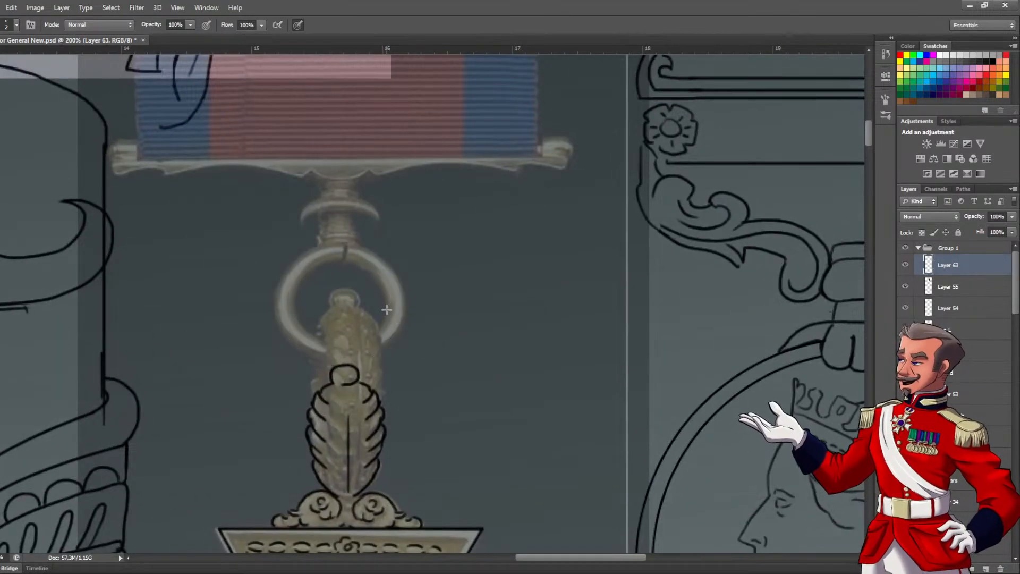
Ink the wavy lower edge of the ribbon bar from its right end to the centre with the Brush
drag(358, 237, 380, 287)
scroll(395, 302, down, 3)
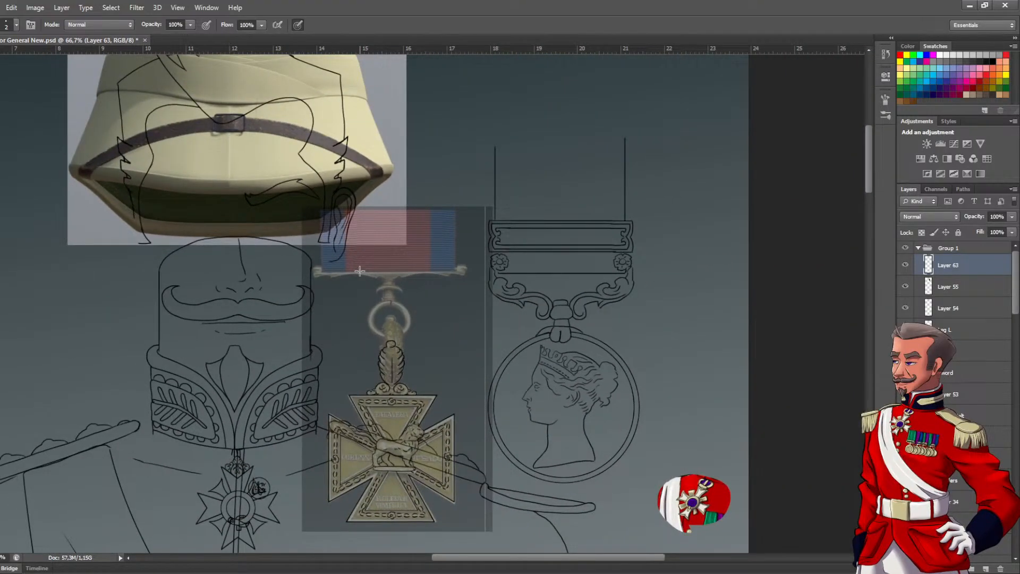
scroll(372, 277, up, 3)
drag(438, 251, 360, 293)
click(359, 292)
key(ctrl+z)
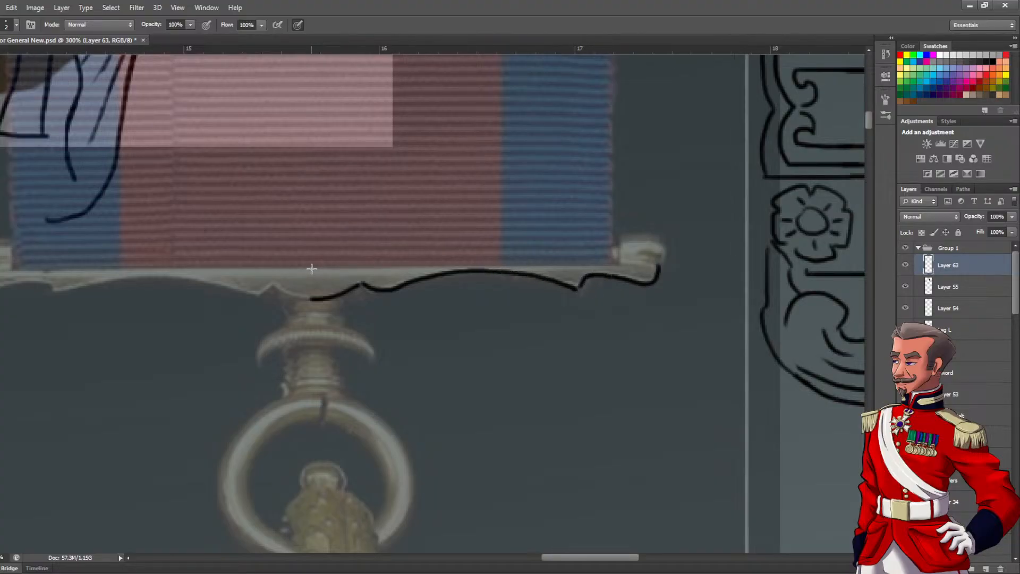
Ink the straight upper edge of the ribbon bar's right half and outline the rounded knob at its end
drag(312, 268, 663, 268)
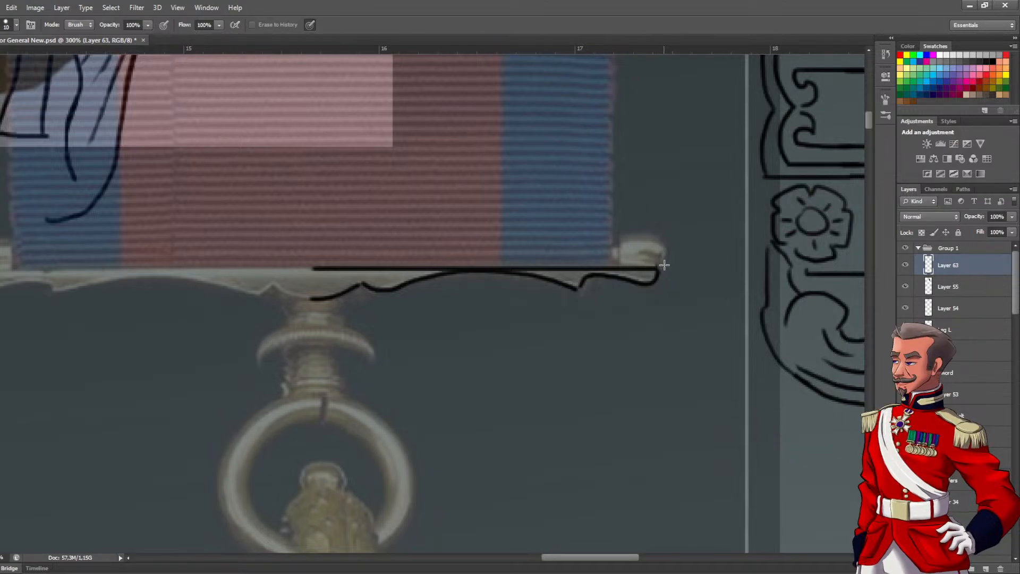
key(b)
mouse_move(627, 234)
mouse_down()
mouse_move(622, 264)
mouse_move(624, 238)
mouse_move(664, 241)
mouse_up()
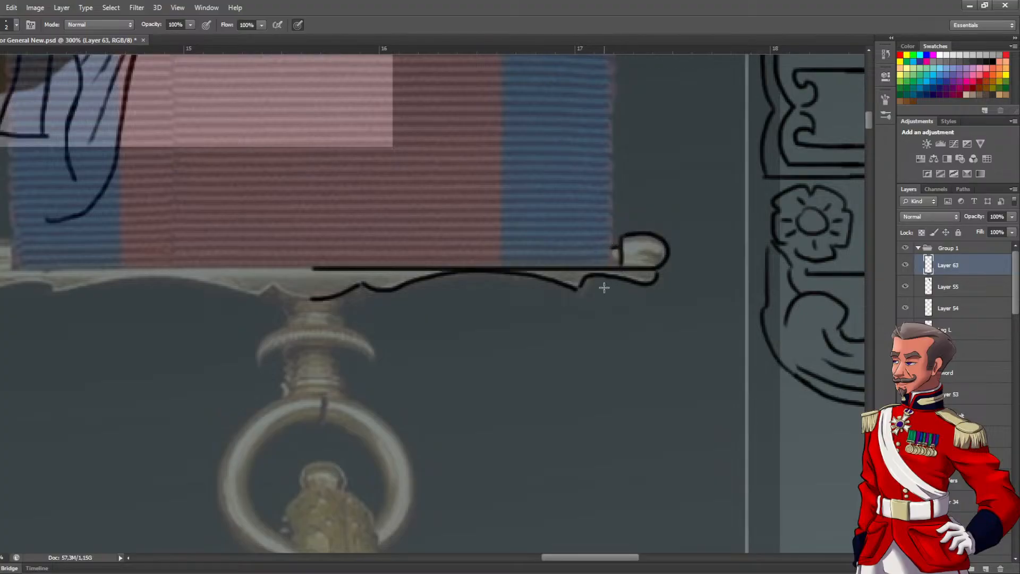
scroll(439, 303, down, 3)
scroll(438, 324, up, 3)
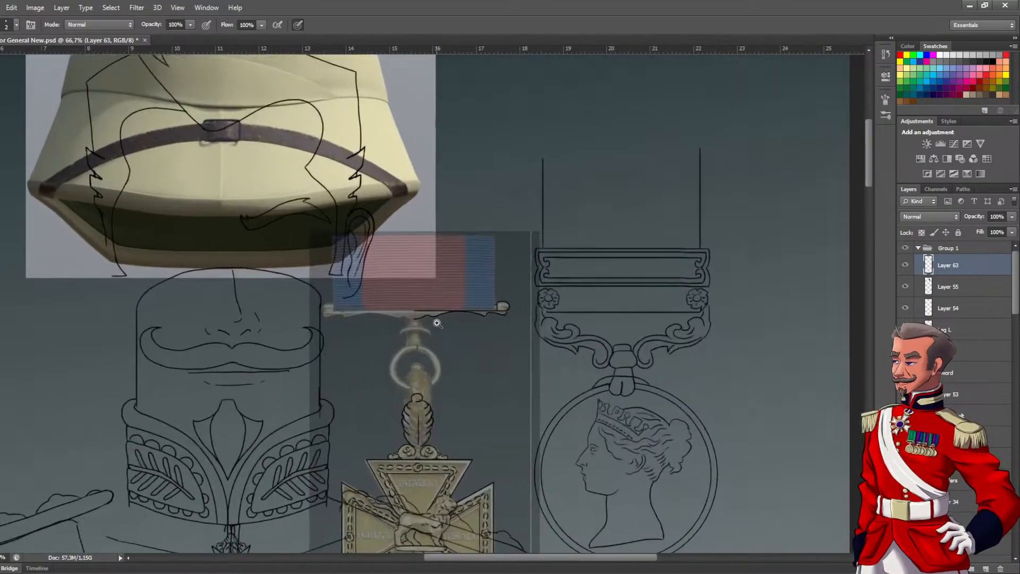
Select the inked right half of the ribbon bar with a rectangular marquee and copy it onto a new layer
scroll(435, 324, up, 1)
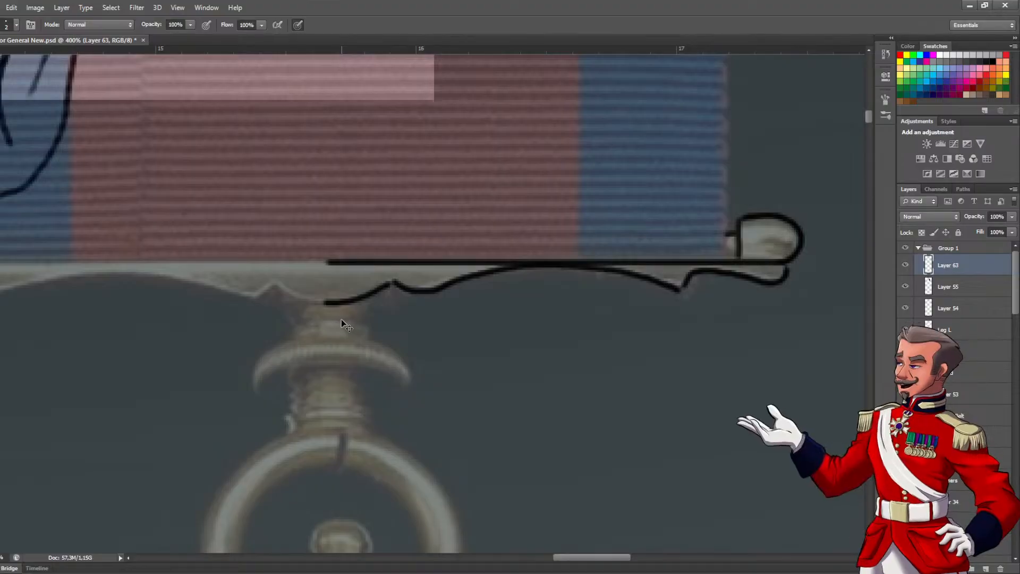
drag(329, 249, 808, 348)
key(ctrl+z)
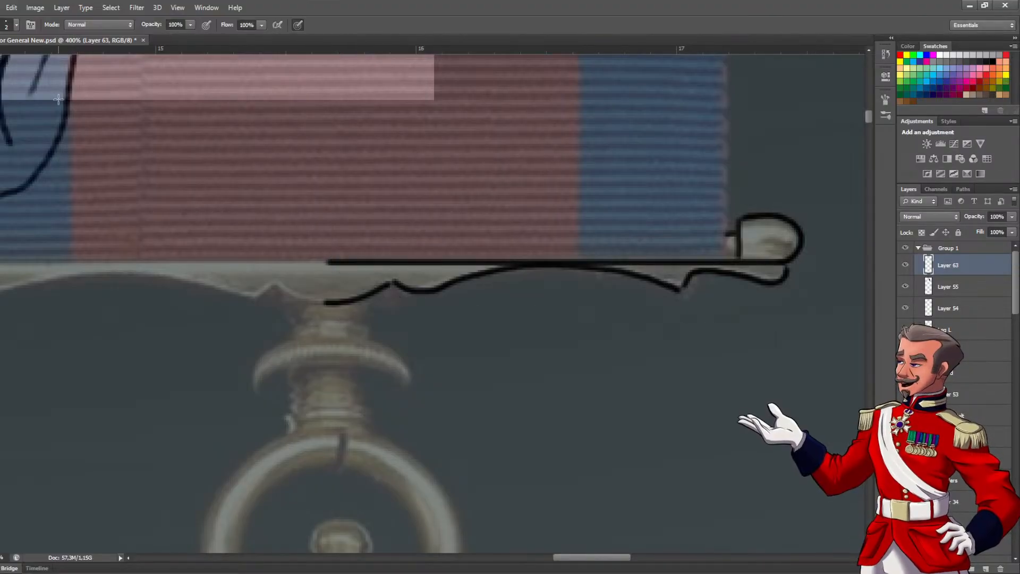
key(m)
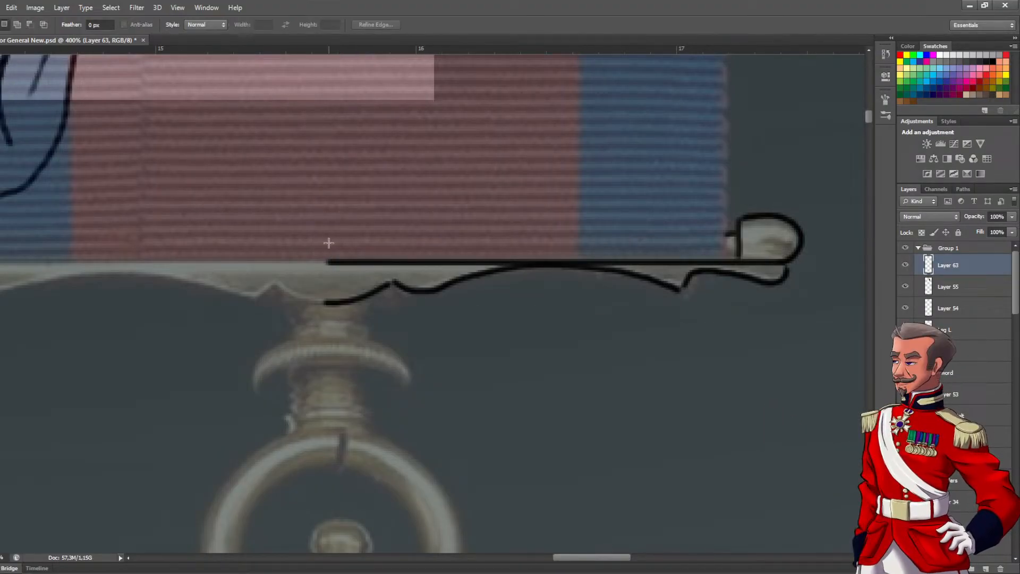
drag(347, 219, 844, 388)
key(ctrl+c)
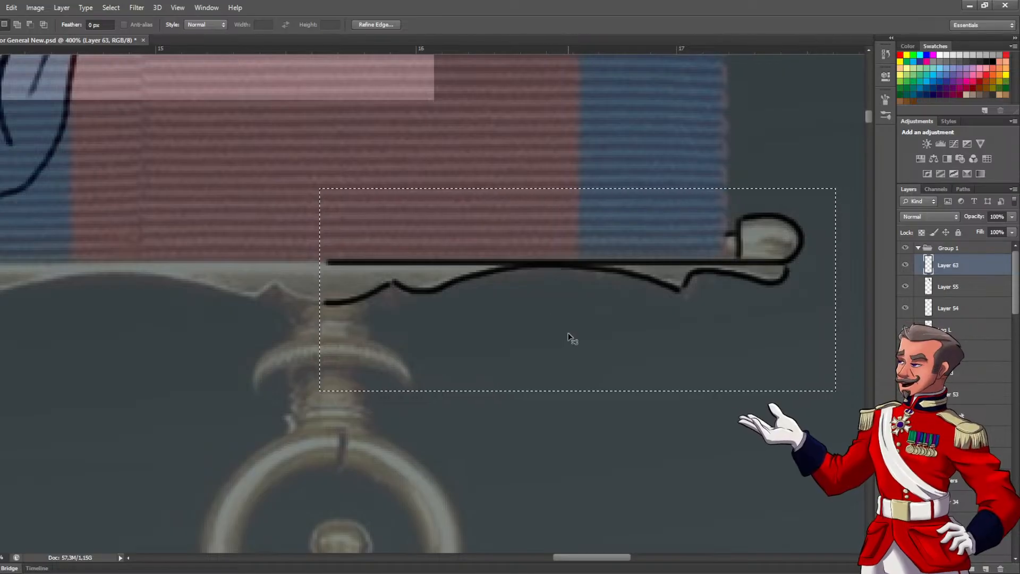
key(ctrl+v)
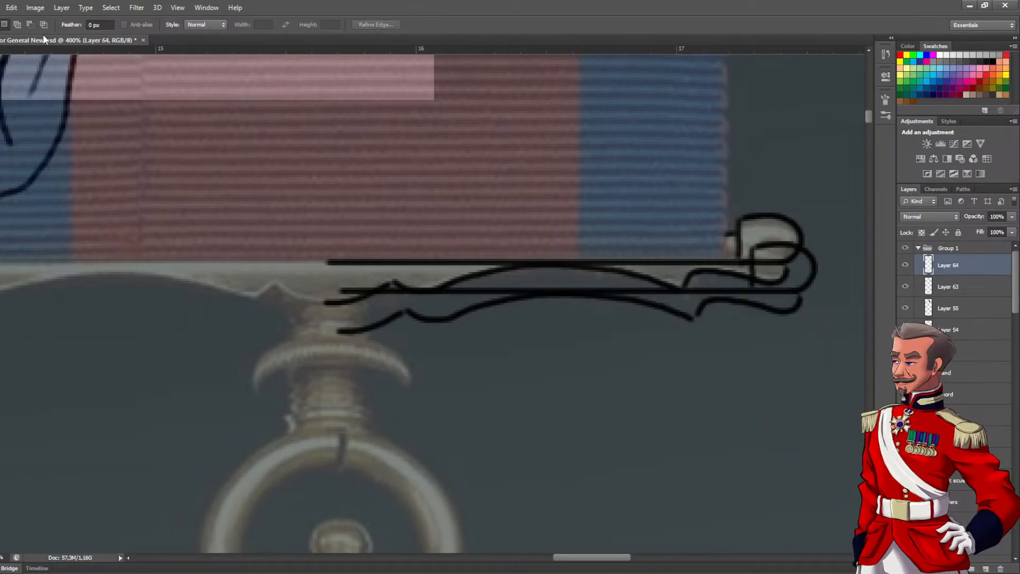
Flip the copied half horizontally and align it over the reference bar's left half, meeting the original at the centre
key(v)
drag(538, 296, 317, 332)
drag(387, 351, 627, 397)
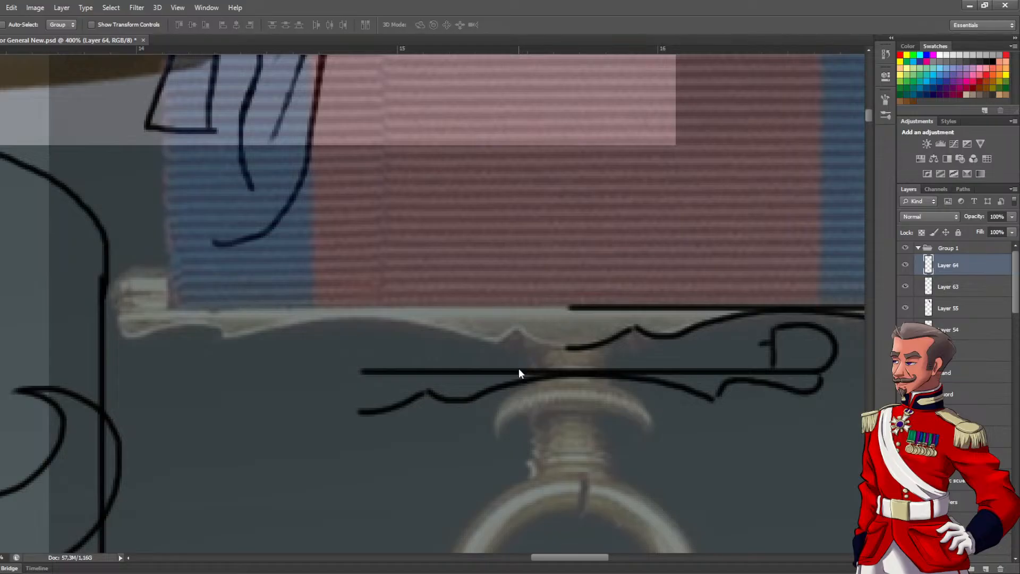
key(ctrl+t)
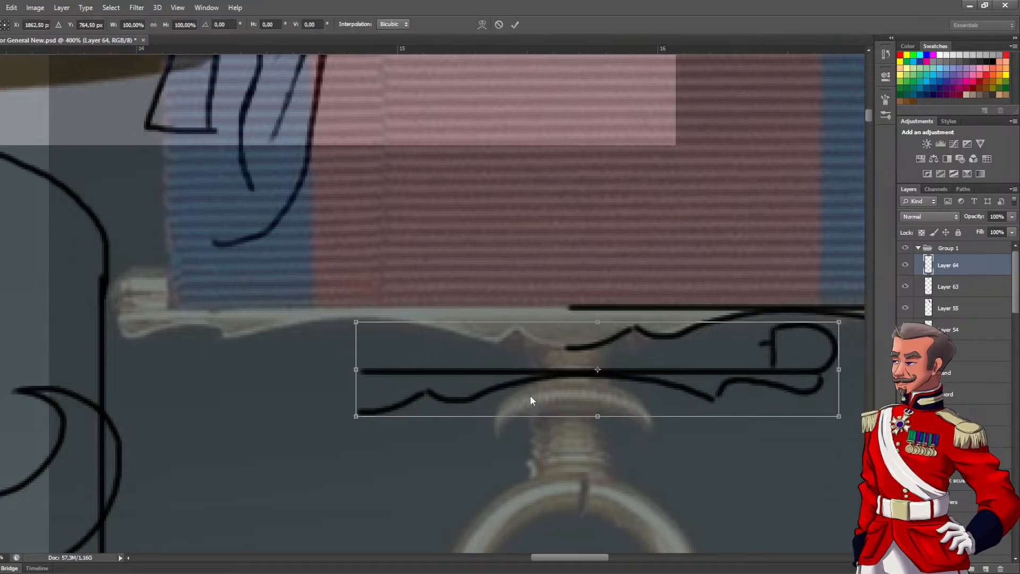
click(530, 538)
drag(640, 365, 379, 302)
key(Left)
key(Left)
key(Left)
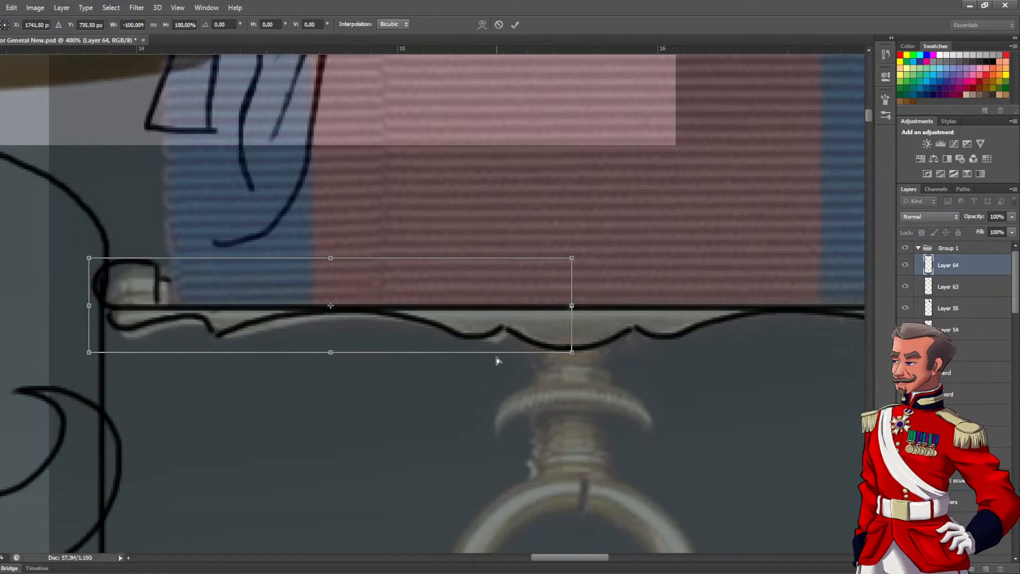
key(Return)
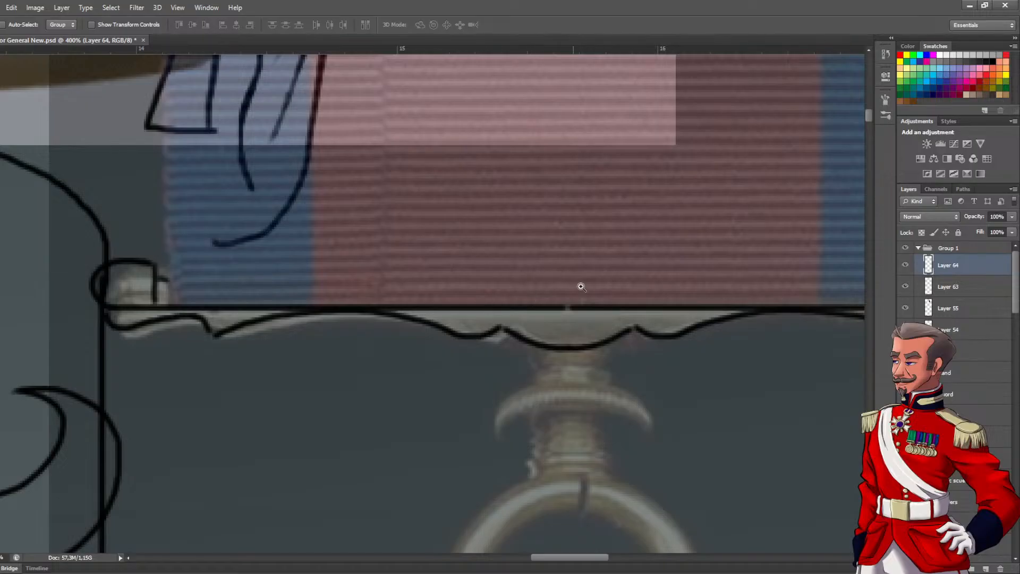
Touch up the joint between the two halves at the ribbon bar's centre with the Brush
scroll(579, 281, up, 1)
key(b)
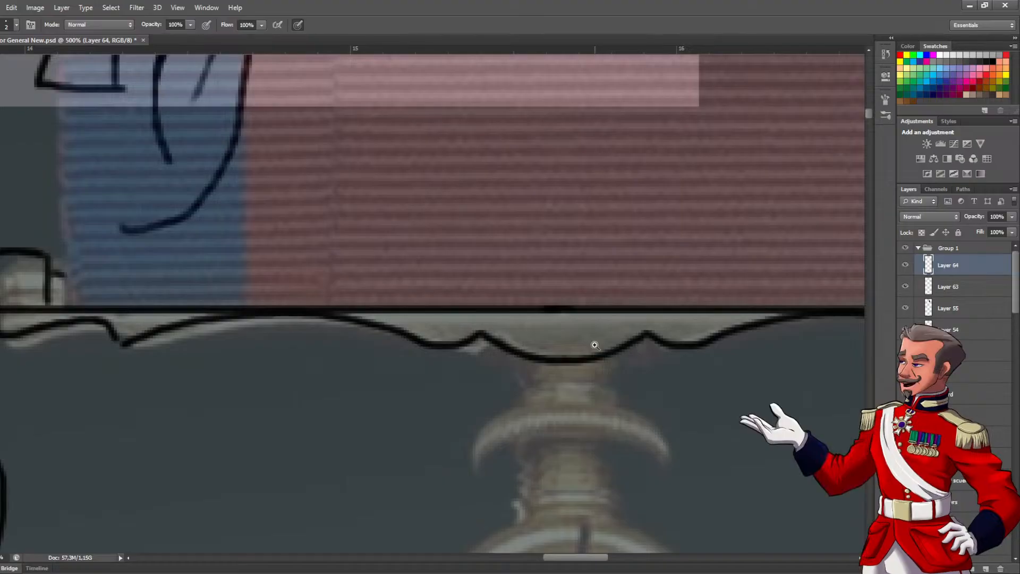
ctrl+alt+click(568, 357)
ctrl+alt+click(569, 358)
ctrl+alt+click(569, 357)
ctrl+alt+click(569, 358)
ctrl+click(608, 361)
drag(619, 363, 528, 351)
ctrl+click(579, 335)
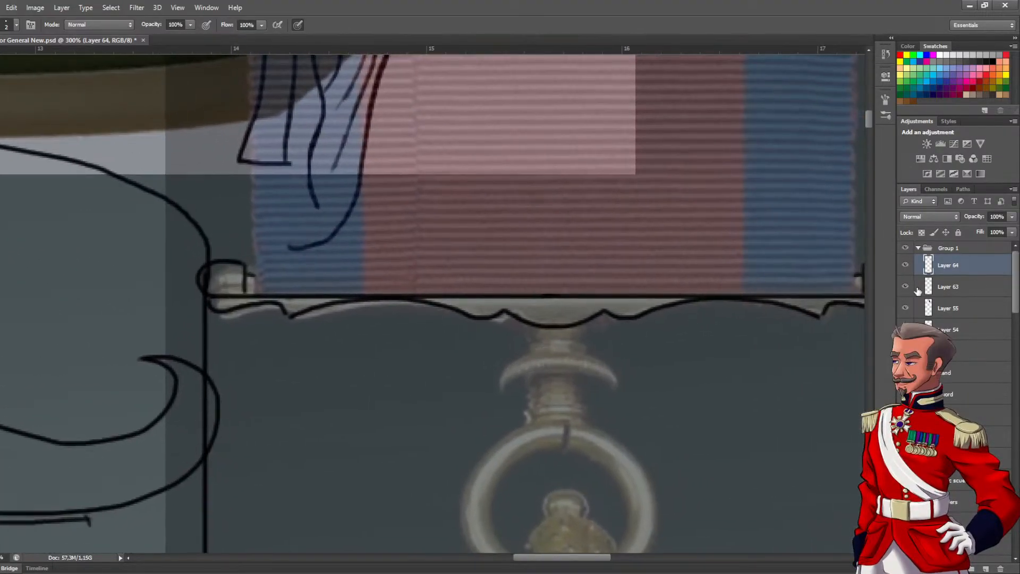
Merge the mirrored half's layer with Layer 63 so the ribbon bar is on one layer
shift+click(948, 287)
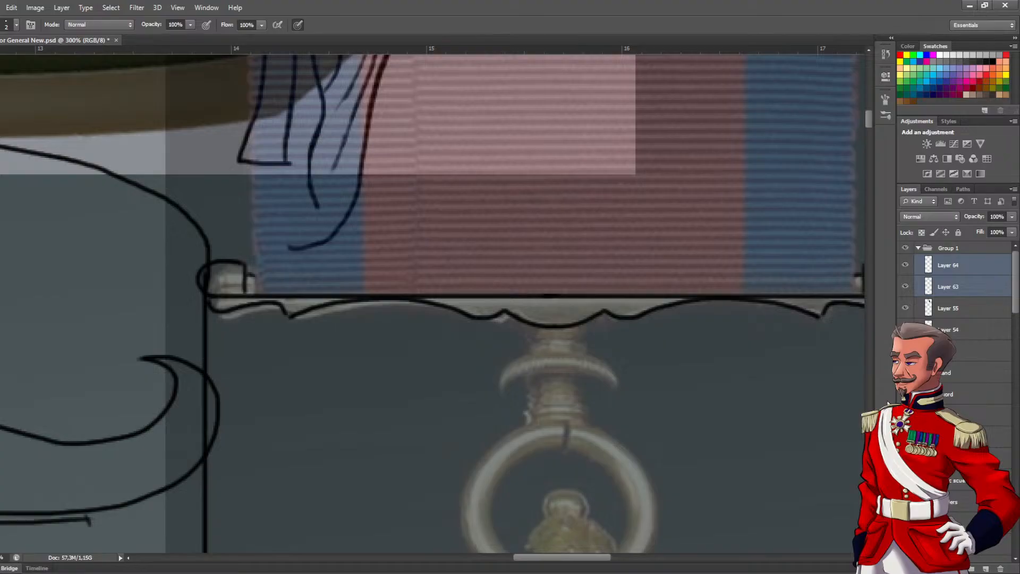
key(ctrl+e)
click(906, 265)
click(905, 265)
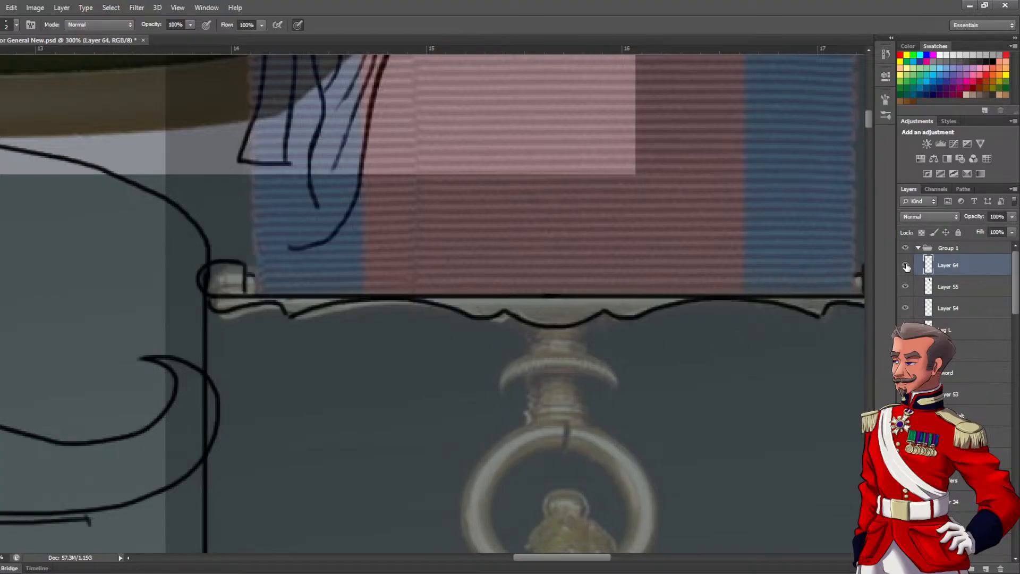
Ink the two vertical sides of the short neck beneath the ribbon bar's centre
drag(547, 410, 411, 369)
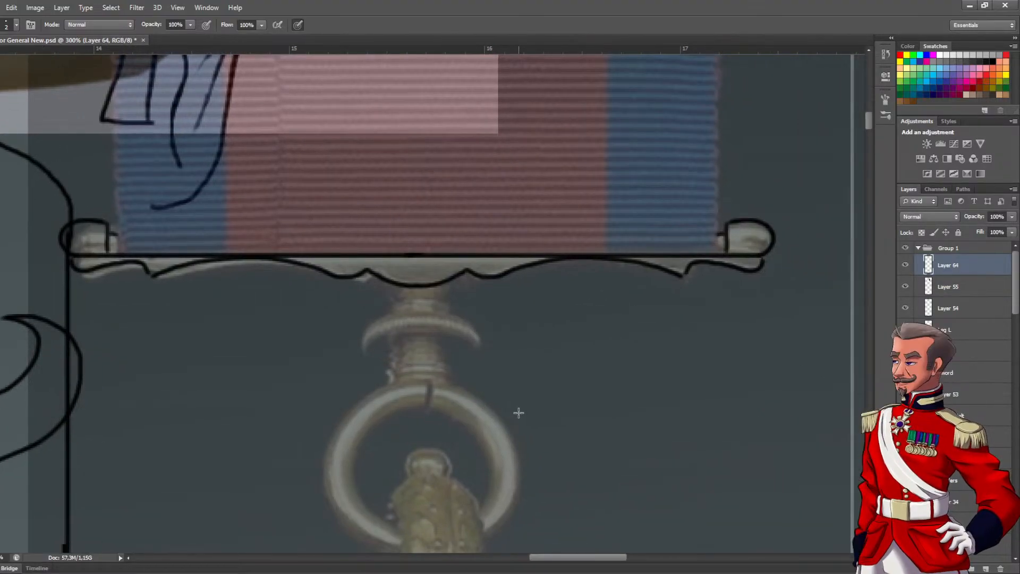
click(433, 310)
mouse_move(393, 291)
mouse_down()
mouse_move(395, 226)
mouse_move(380, 234)
mouse_move(381, 248)
mouse_up()
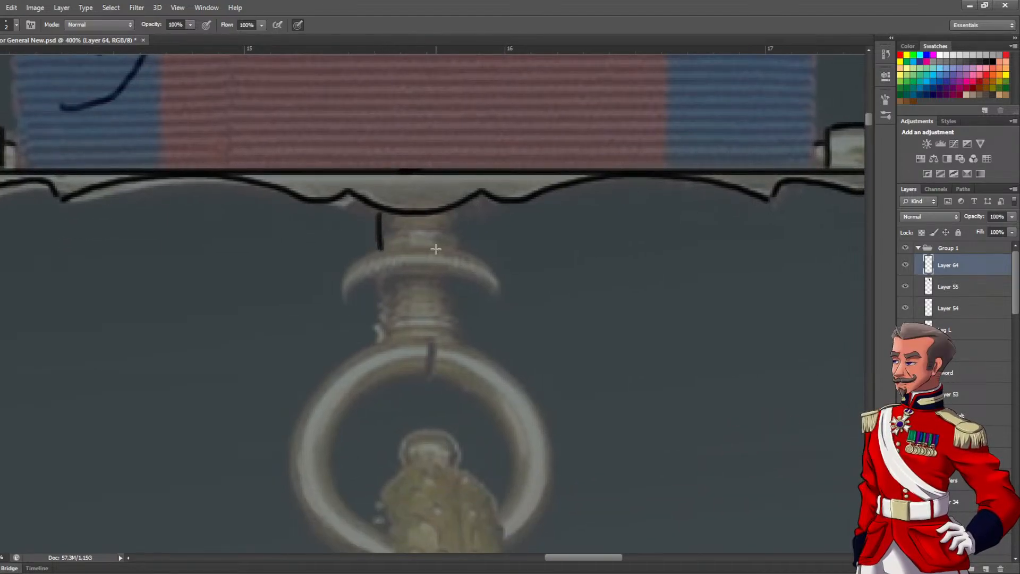
drag(452, 213, 452, 249)
drag(379, 250, 344, 295)
key(ctrl+z)
alt+click(378, 289)
alt+click(379, 287)
alt+click(380, 287)
ctrl+click(391, 381)
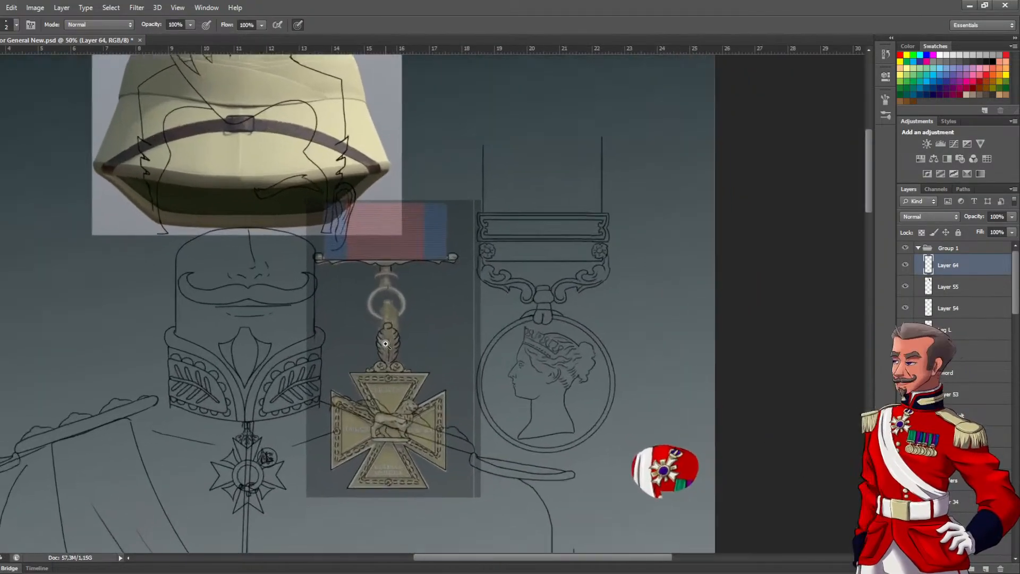
Outline a narrow rounded collar at the lower end of the neck under the ribbon bar
ctrl+click(382, 250)
ctrl+click(381, 250)
ctrl+click(381, 250)
ctrl+click(381, 249)
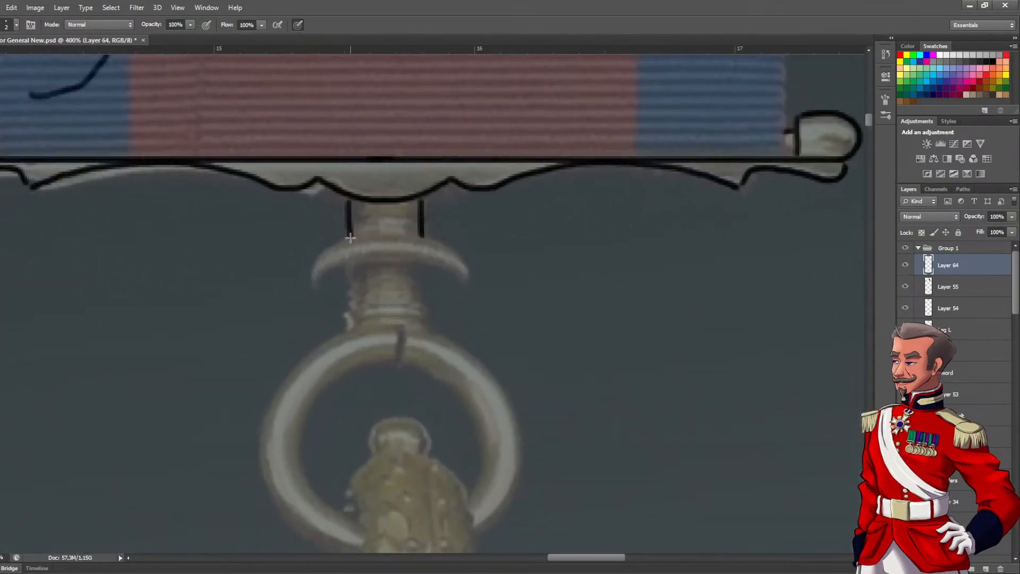
mouse_move(349, 235)
mouse_down()
mouse_move(334, 251)
mouse_move(347, 267)
mouse_move(428, 266)
mouse_move(432, 255)
mouse_move(405, 234)
mouse_move(349, 238)
mouse_move(336, 256)
mouse_move(346, 264)
mouse_move(428, 239)
mouse_up()
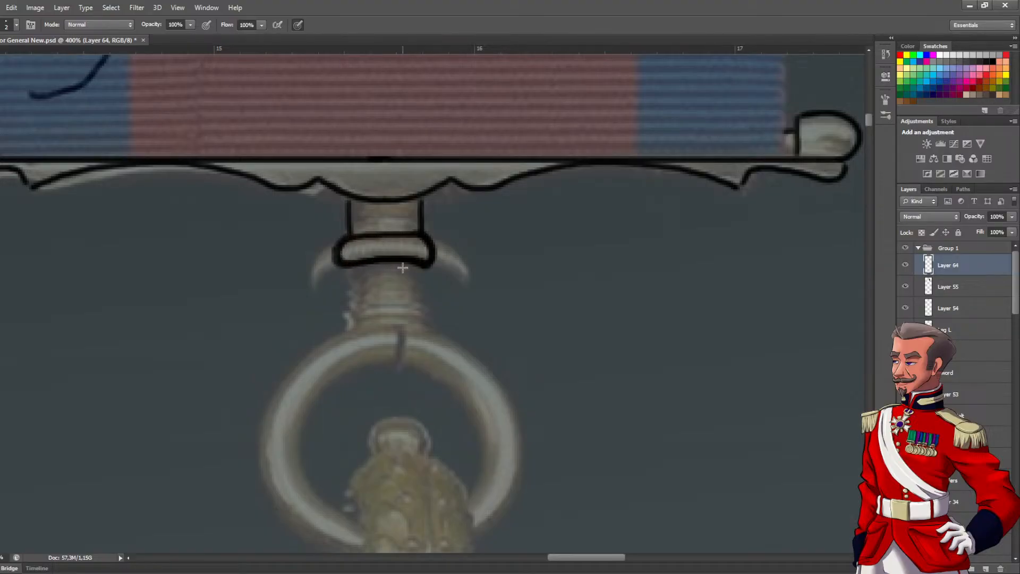
alt+click(384, 293)
alt+click(384, 293)
alt+click(384, 293)
alt+click(383, 293)
drag(392, 314, 406, 278)
Draw four straight vertical lines up from the bar for the ribbon's outer edges and stripe borders
ctrl+click(466, 209)
mouse_move(467, 230)
mouse_down()
mouse_move(542, 333)
mouse_move(532, 382)
mouse_move(528, 157)
mouse_move(500, 90)
mouse_up()
drag(254, 384, 378, 343)
drag(260, 477, 273, 82)
drag(331, 476, 340, 85)
mouse_move(587, 474)
mouse_down()
mouse_move(612, 190)
mouse_move(603, 59)
mouse_up()
ctrl+alt+click(538, 301)
ctrl+alt+click(535, 305)
ctrl+alt+click(536, 305)
drag(529, 308, 528, 212)
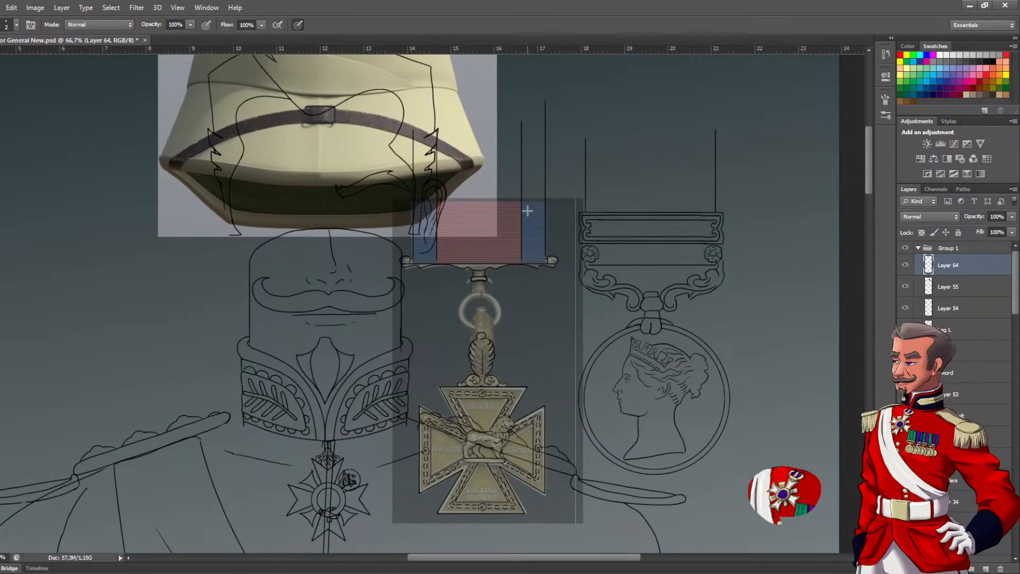
Compare the line art with the reference, then select the cross with its leafy suspender and move it up against the ribbon bar's neck
click(905, 267)
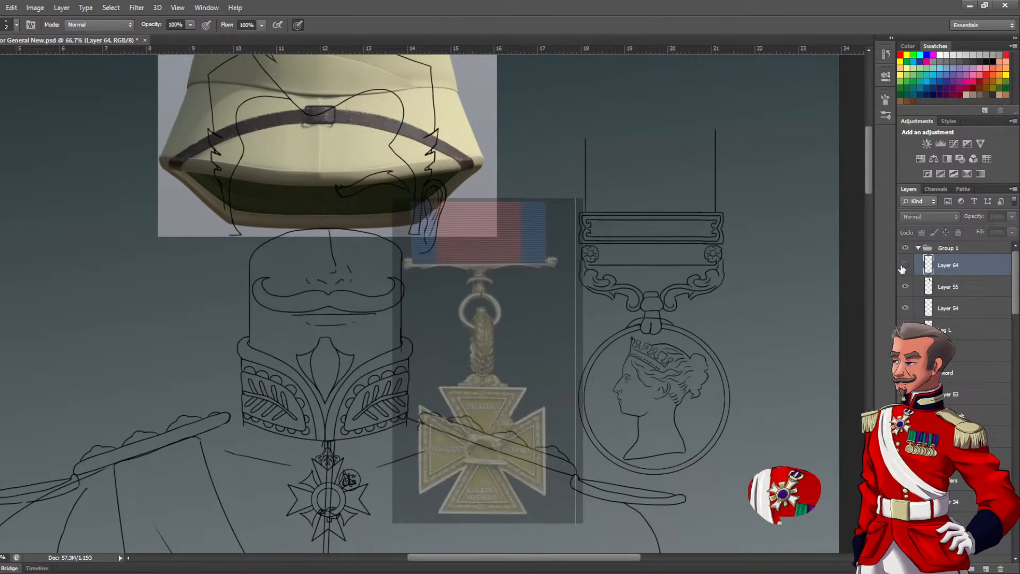
click(904, 266)
key(v)
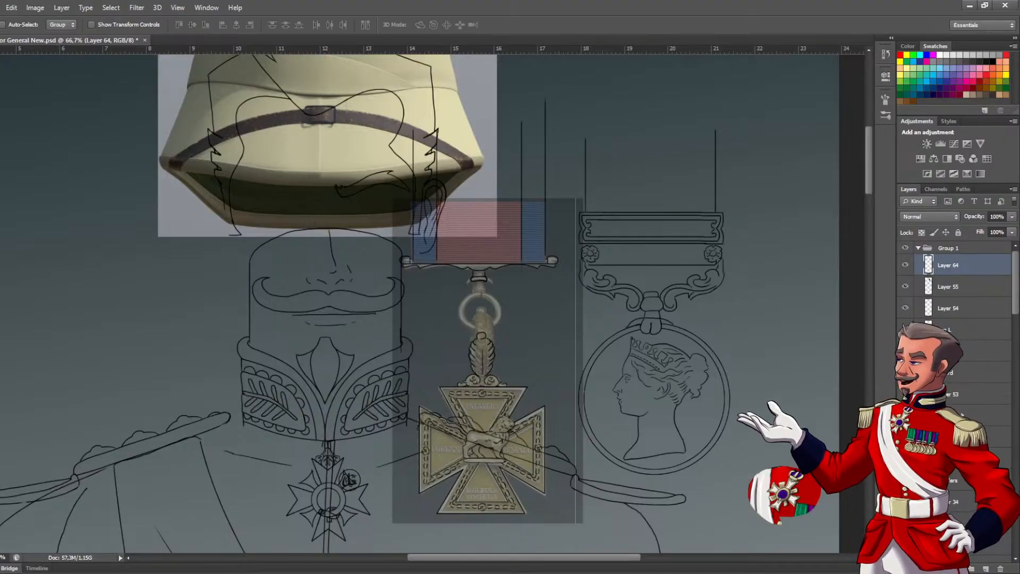
click(906, 266)
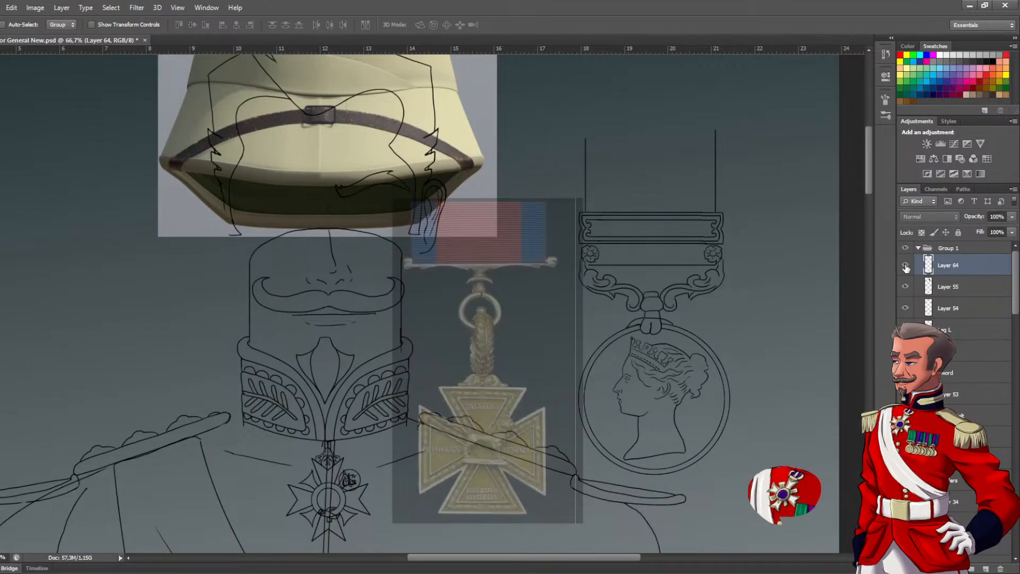
click(905, 266)
key(m)
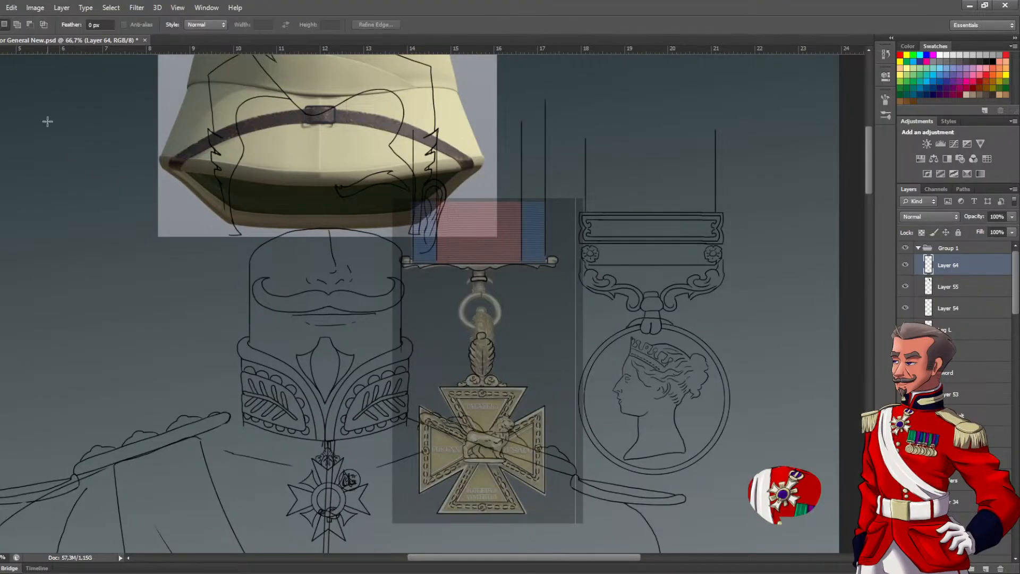
drag(402, 327, 562, 531)
mouse_move(501, 456)
mouse_down()
mouse_move(500, 413)
mouse_move(504, 456)
mouse_up()
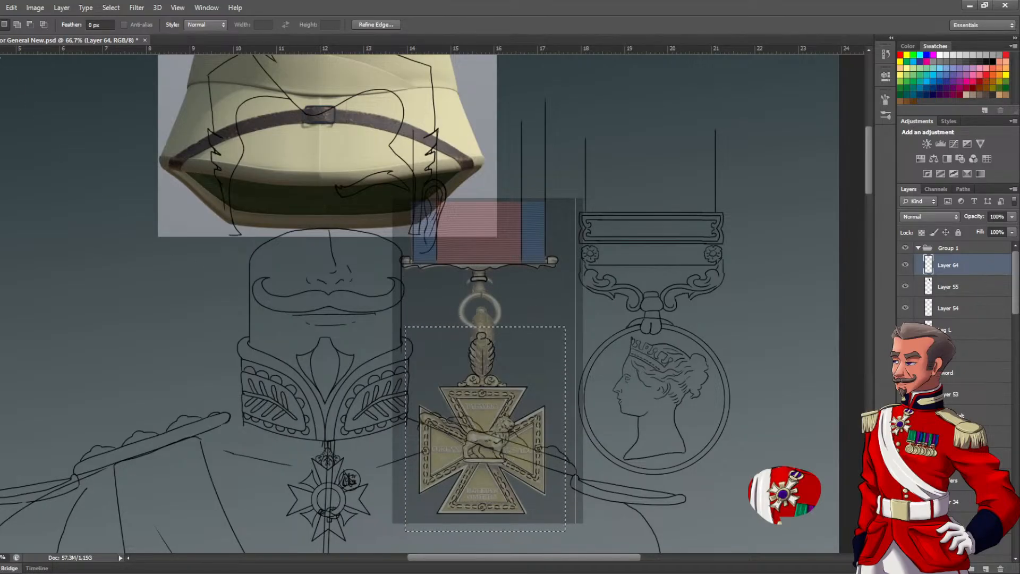
key(v)
drag(510, 402, 503, 345)
key(Right)
key(Right)
key(Right)
key(Right)
key(Right)
key(Right)
key(Right)
key(Right)
key(Right)
key(Right)
key(Right)
key(Right)
key(ctrl+d)
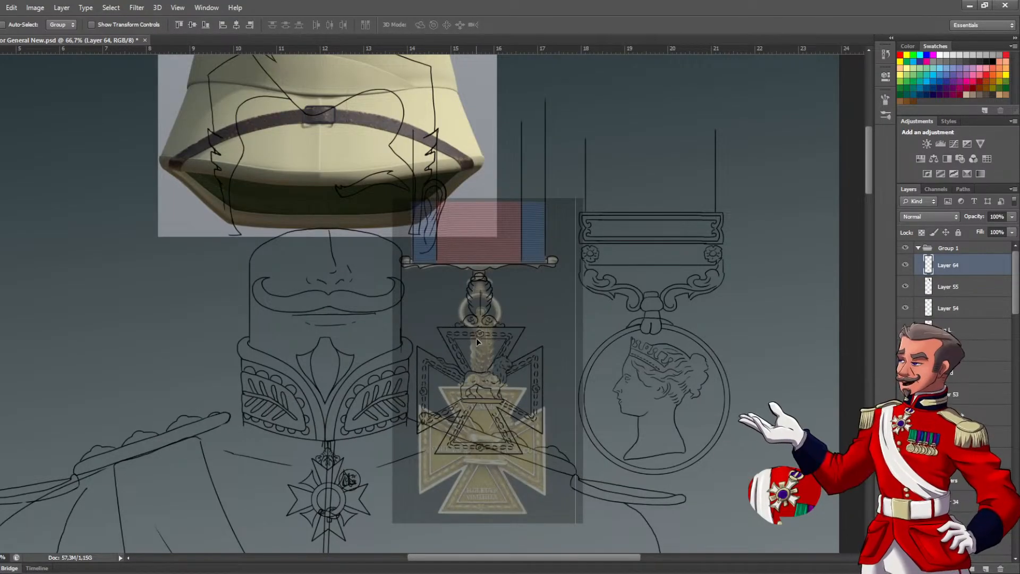
Erase the collar lines that overlap the top of the leafy suspender below the ribbon bar
ctrl+click(514, 289)
ctrl+click(504, 288)
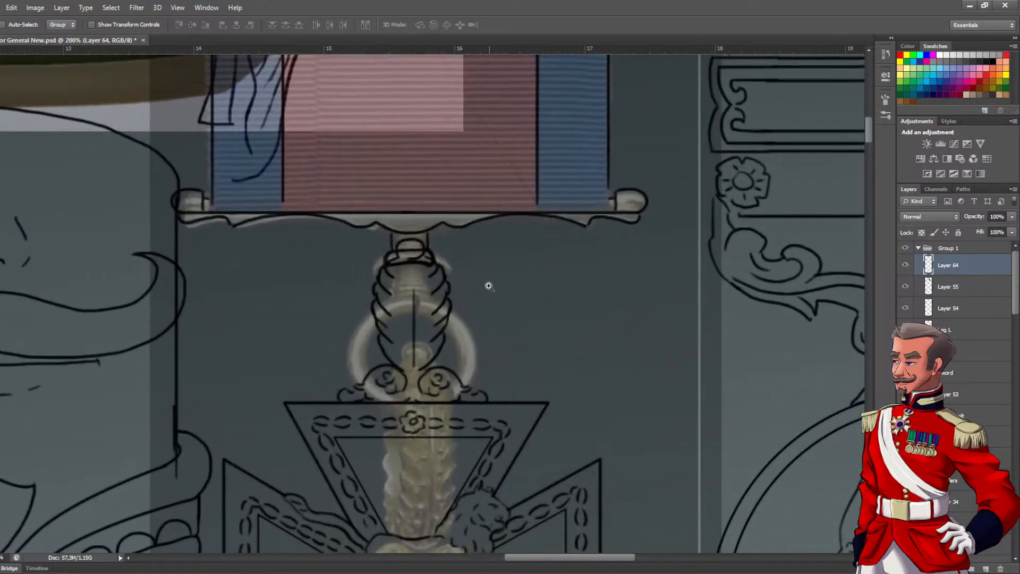
ctrl+click(486, 286)
alt+click(478, 288)
alt+click(479, 289)
alt+click(479, 288)
alt+click(478, 289)
ctrl+click(473, 286)
ctrl+click(467, 284)
ctrl+click(463, 283)
ctrl+click(461, 282)
mouse_move(463, 293)
mouse_down()
mouse_move(495, 295)
mouse_move(498, 309)
mouse_move(505, 280)
mouse_up()
key(e)
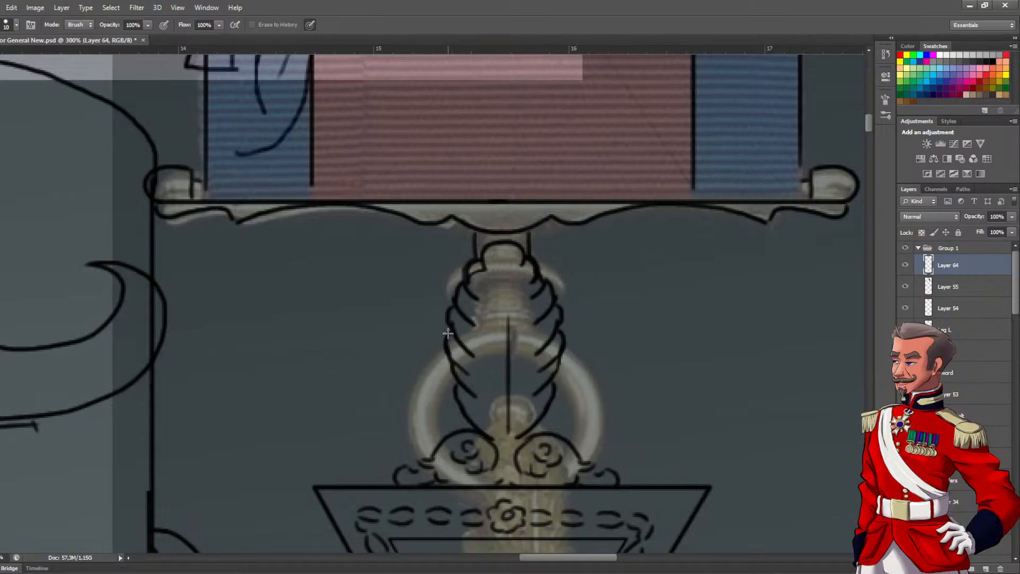
Hide the reference medal on Layer 55 and rename the cross medal's line-art layer "pINCUAL mEDAL"
scroll(502, 305, down, 4)
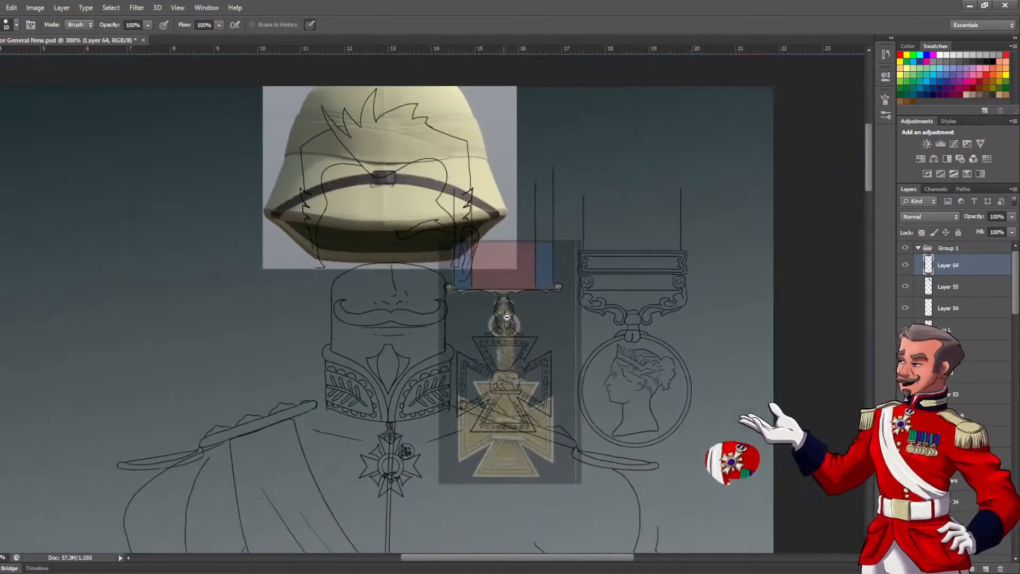
drag(501, 339, 490, 299)
click(905, 287)
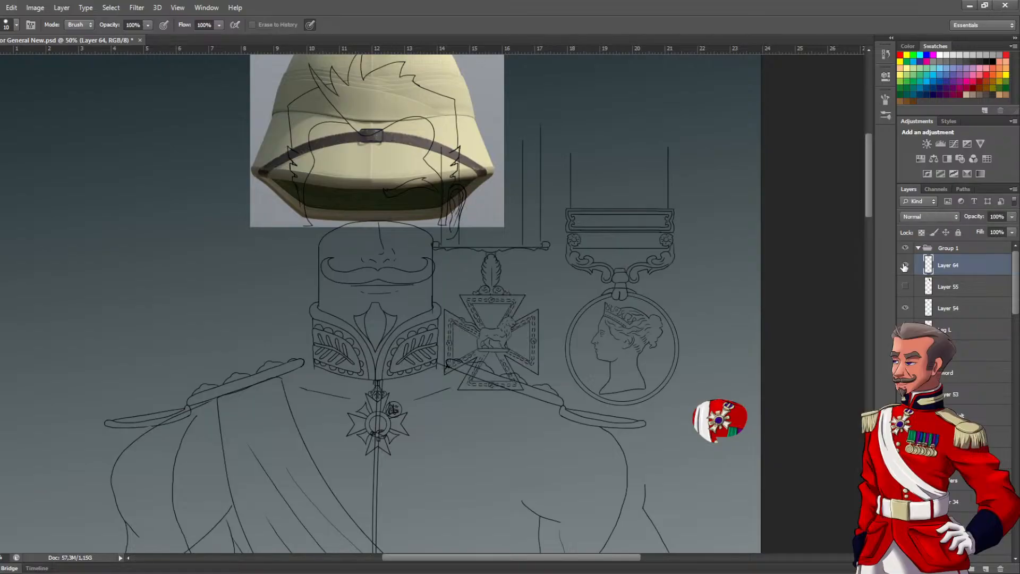
double_click(949, 266)
text(pIN)
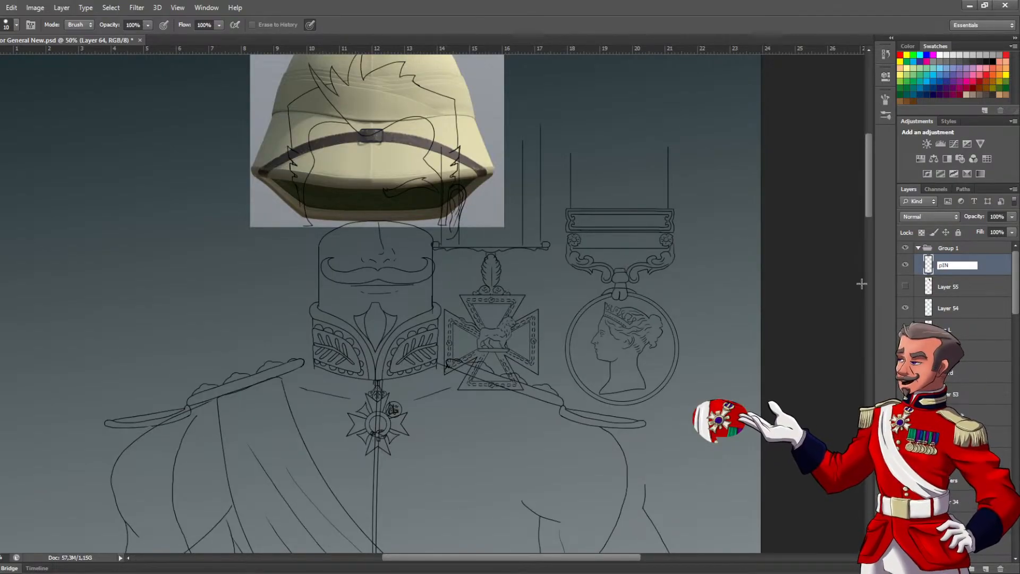
text(CUAL mEDAL)
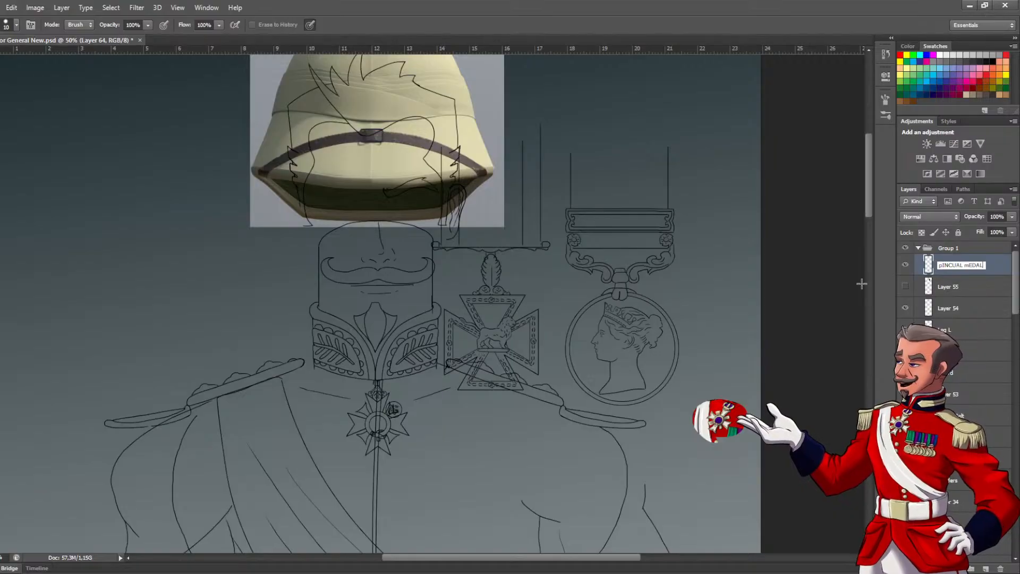
key(Return)
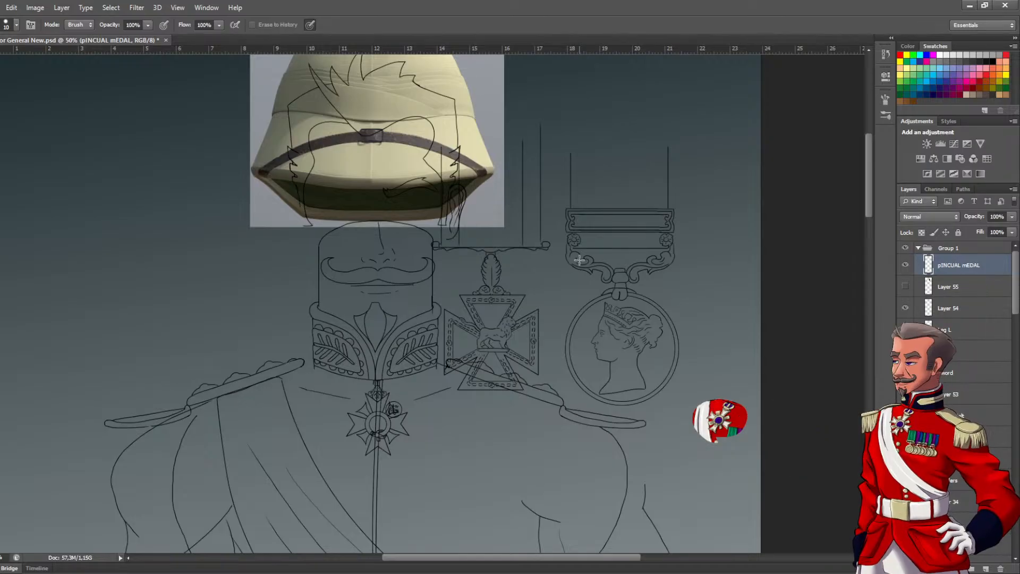
Move the cross medal on the pINCUAL mEDAL layer beside the round medal with the crowned profile
click(905, 265)
click(905, 266)
click(906, 266)
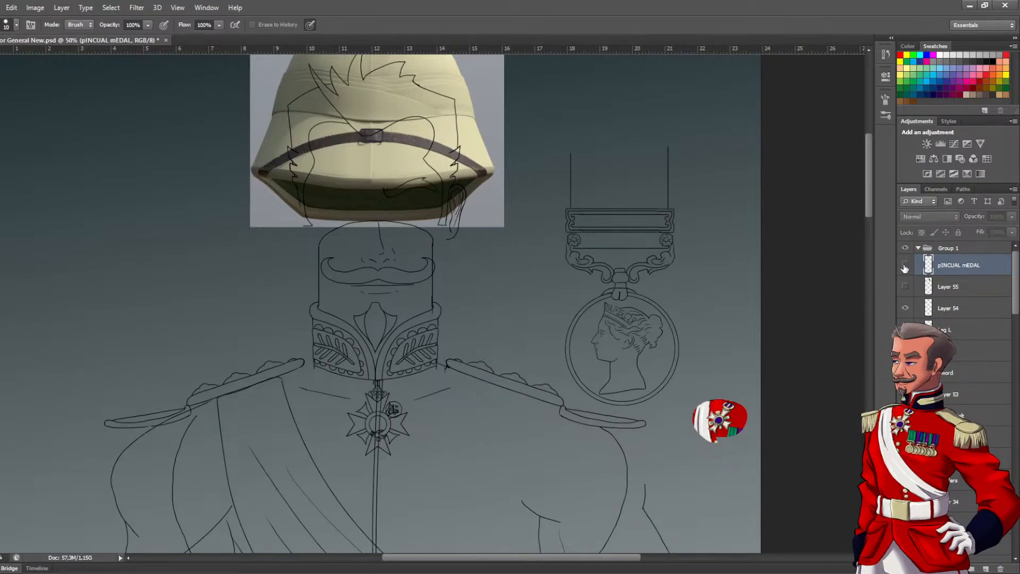
click(905, 265)
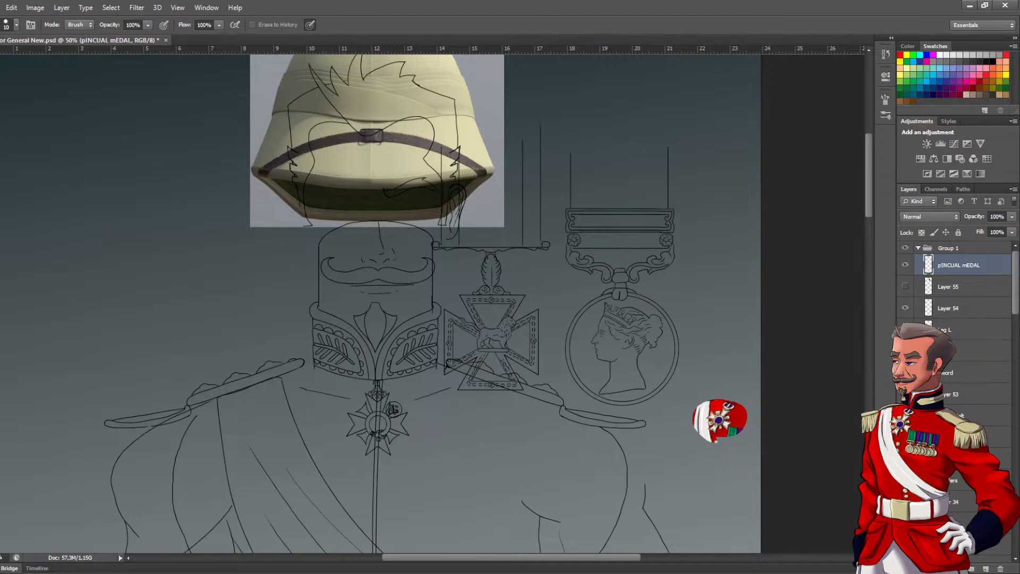
key(v)
drag(529, 332, 745, 333)
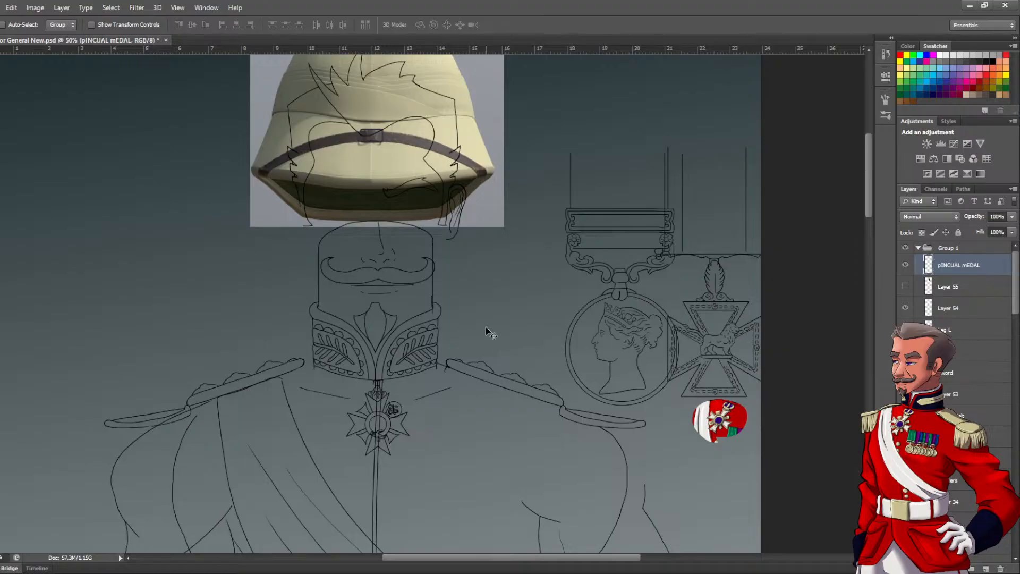
alt+click(500, 321)
alt+click(500, 322)
Toggle the visibility of Layer 55, Leg L and Sword to check what each layer contains
drag(496, 430, 446, 164)
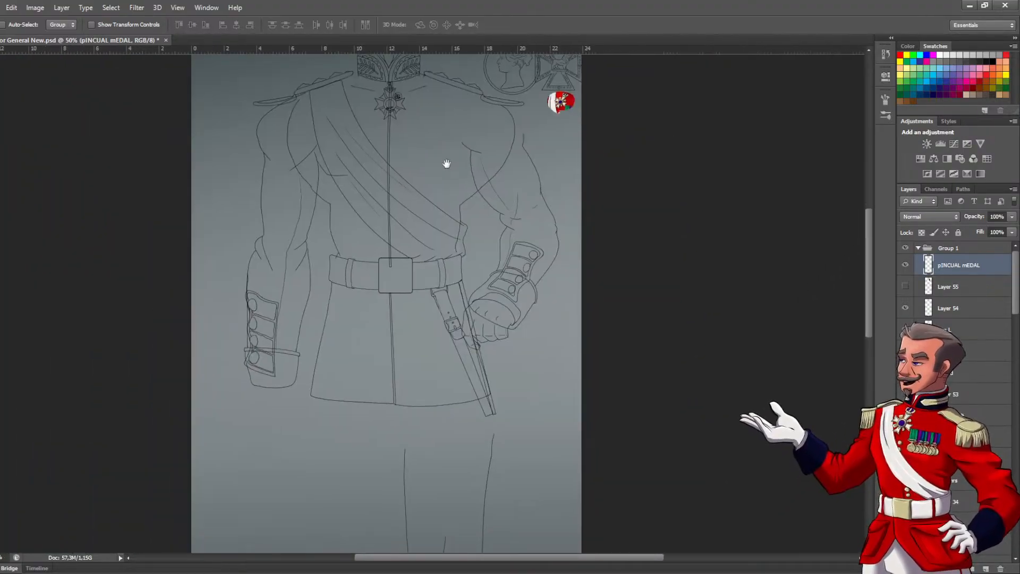
scroll(456, 365, down, 3)
drag(469, 387, 497, 436)
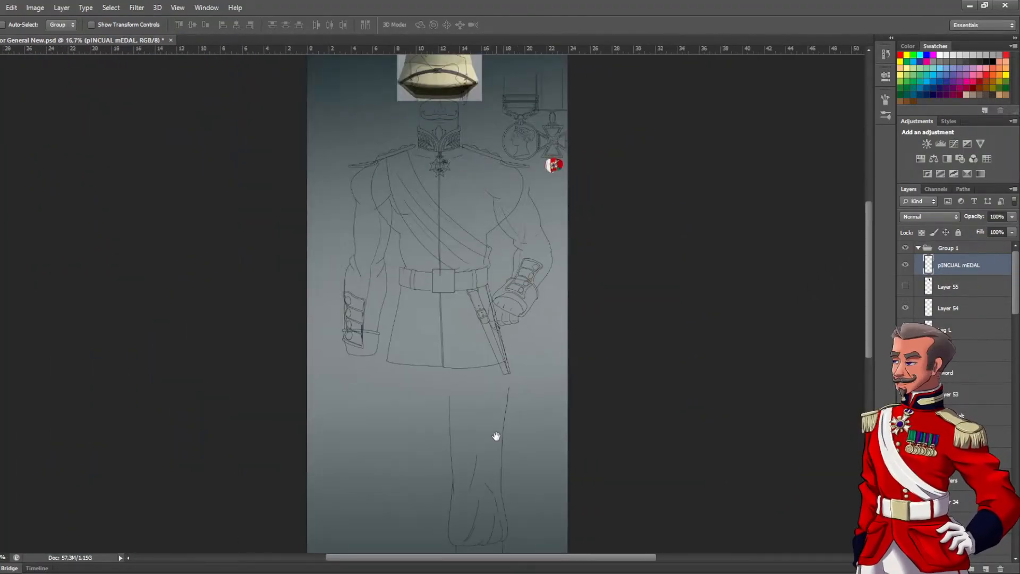
click(906, 289)
click(906, 287)
click(905, 330)
click(905, 330)
click(906, 373)
click(906, 372)
Show the blue full-figure sketch beneath the black line art
click(952, 355)
scroll(956, 319, down, 5)
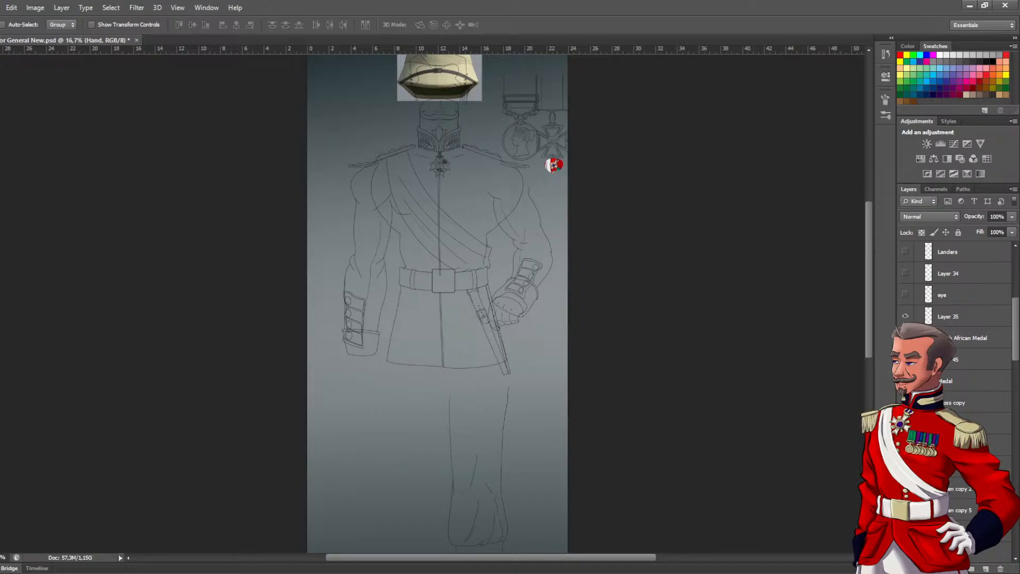
scroll(957, 319, down, 6)
scroll(957, 319, down, 2)
click(906, 488)
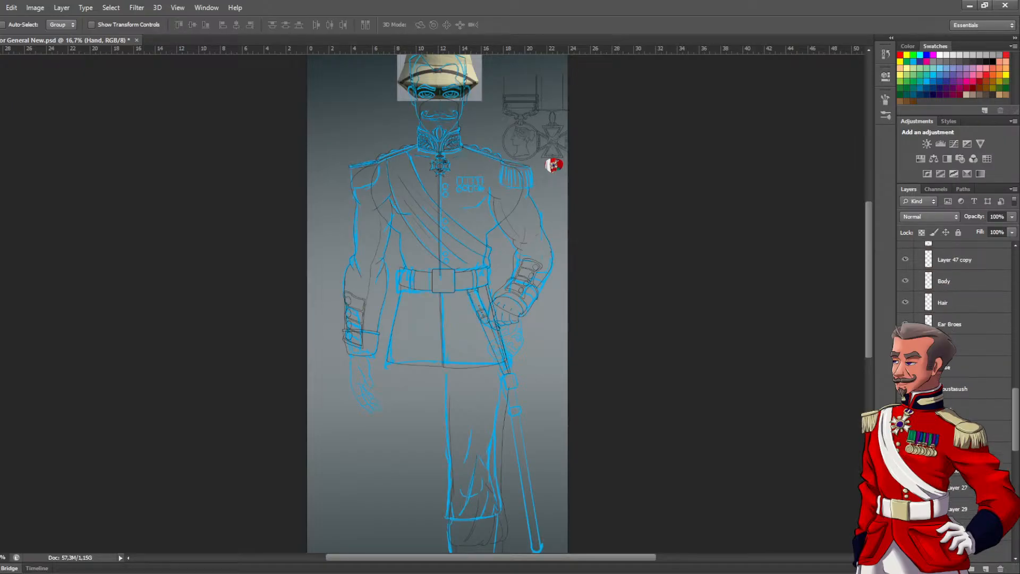
Reduce the opacity of Group 2, which holds the blue sketch, to 40%
scroll(958, 351, up, 8)
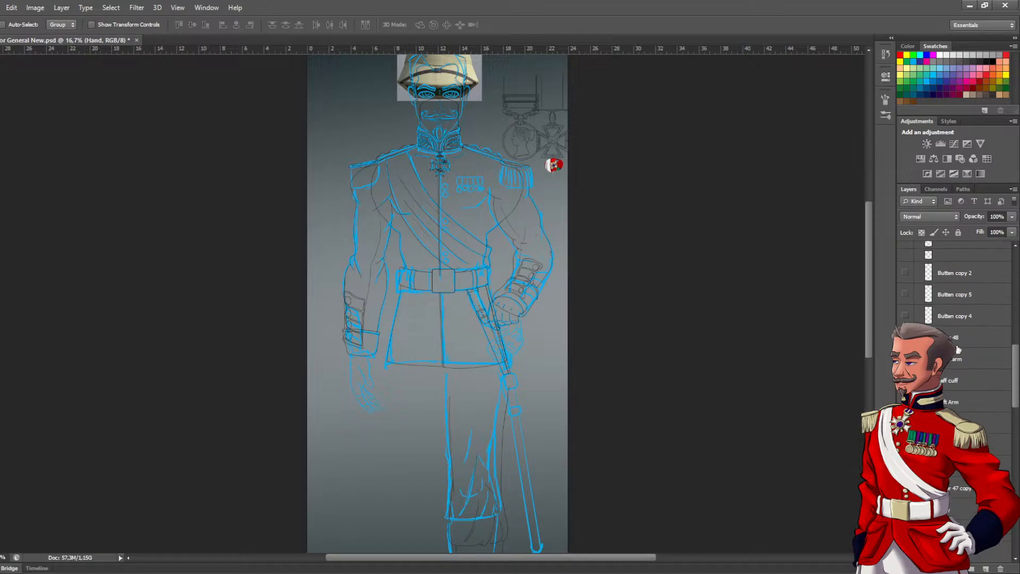
scroll(968, 316, down, 10)
scroll(1010, 475, up, 5)
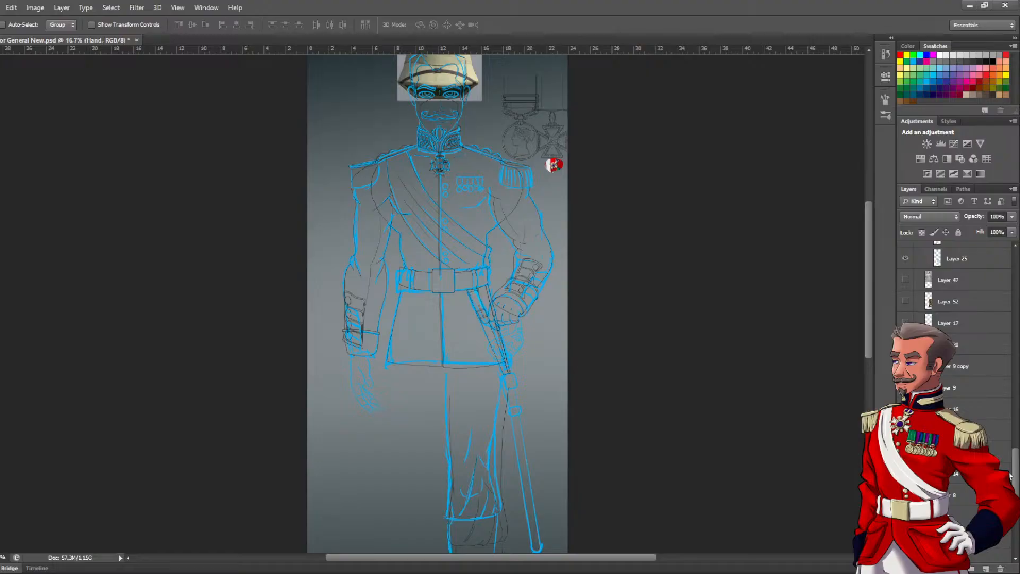
scroll(1015, 458, up, 2)
drag(1016, 458, 1017, 437)
click(960, 327)
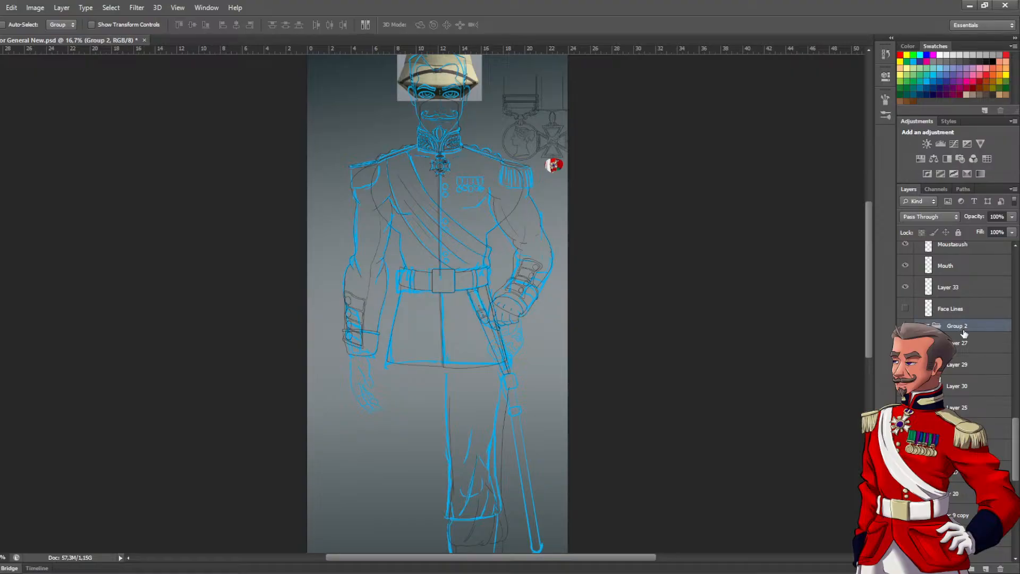
key(2)
key(7)
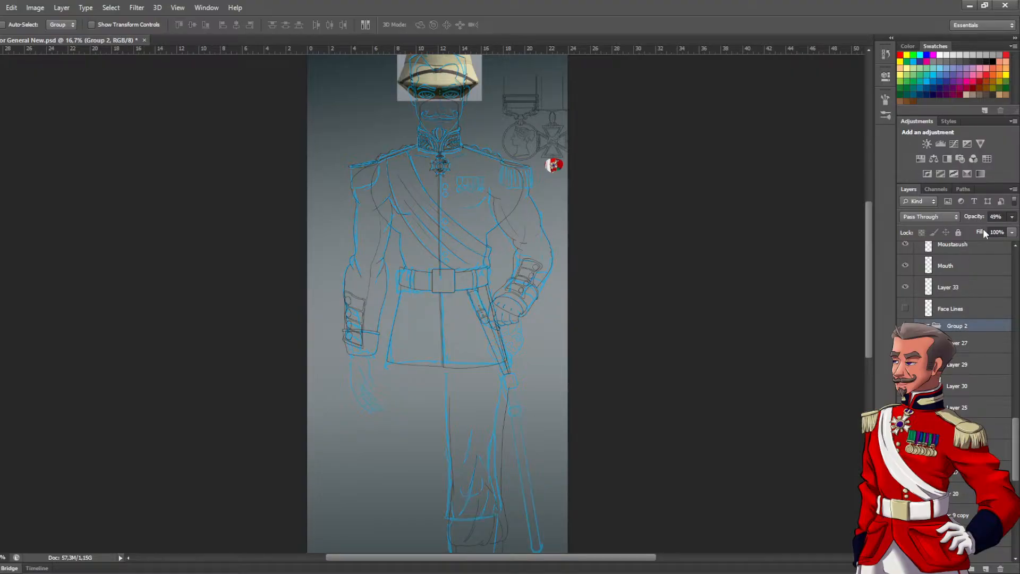
key(4)
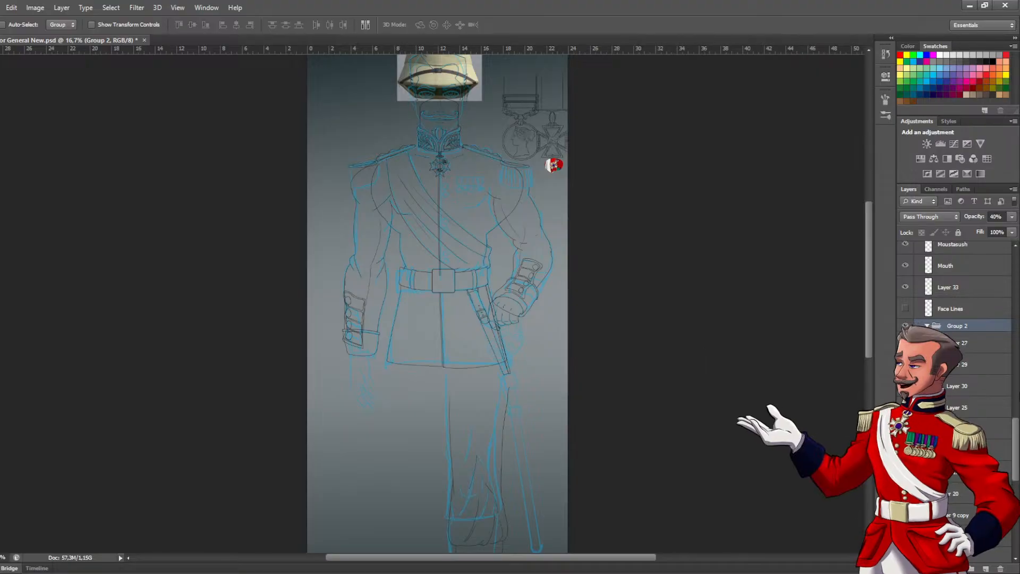
On the Leg L layer, brush the outer thigh line from the sword strap's lower end down to the existing leg line
scroll(1016, 420, up, 3)
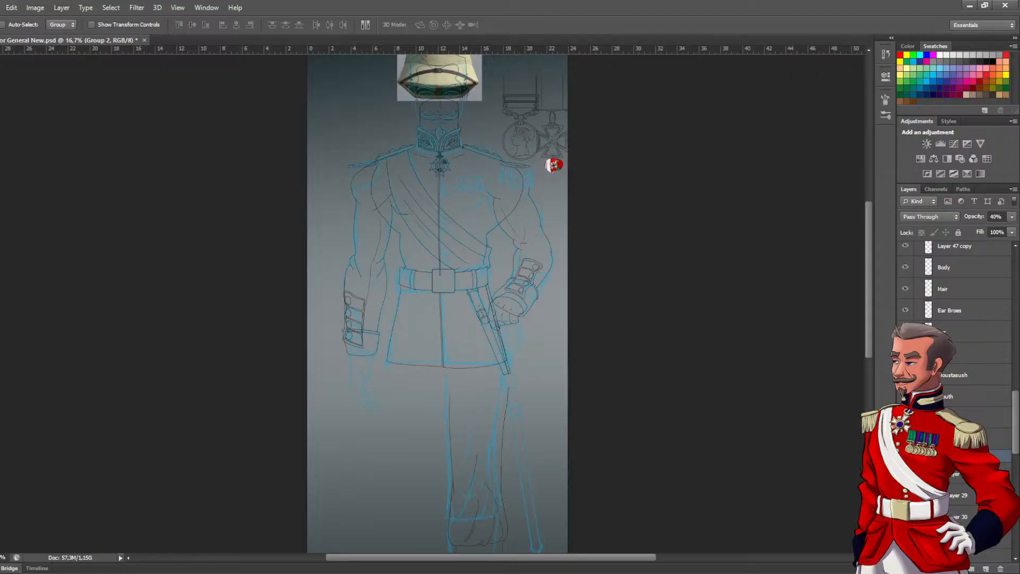
drag(1015, 429, 1015, 285)
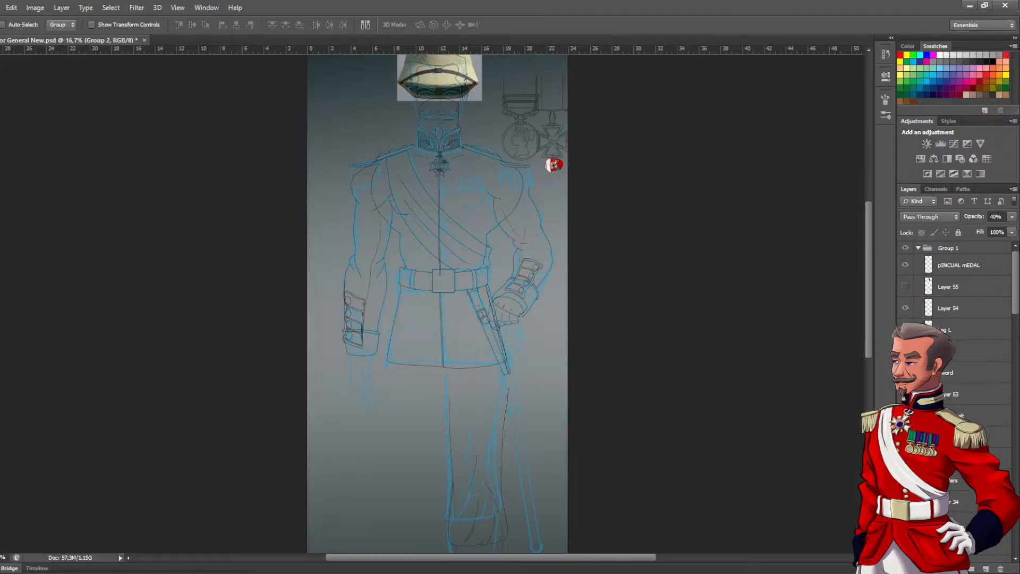
scroll(957, 298, down, 2)
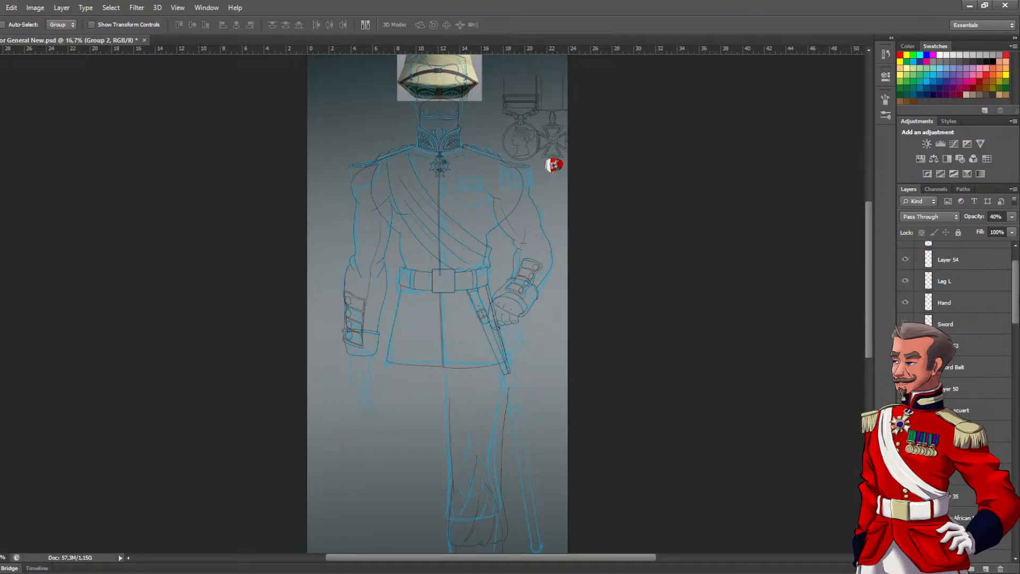
scroll(957, 297, up, 2)
click(963, 344)
click(962, 336)
drag(499, 370, 487, 422)
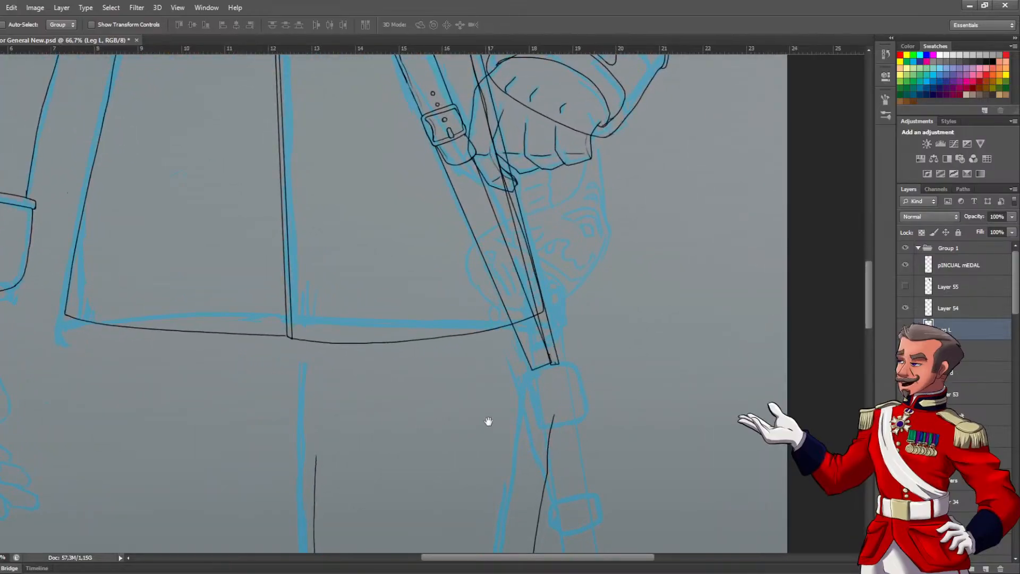
key(b)
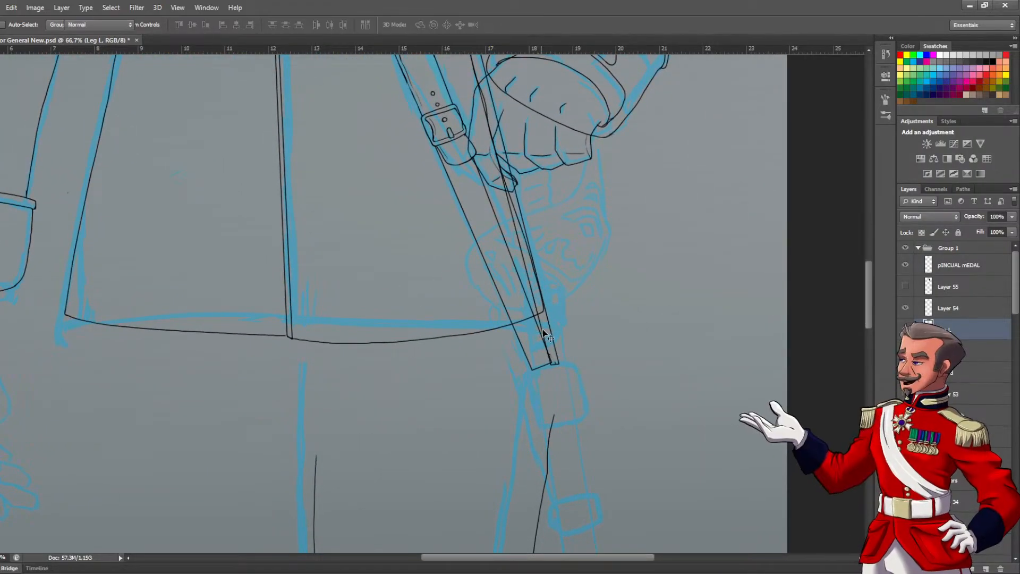
mouse_move(537, 300)
mouse_down()
mouse_move(544, 389)
mouse_move(529, 505)
mouse_move(548, 289)
mouse_move(533, 269)
mouse_up()
mouse_move(538, 133)
mouse_down()
mouse_move(539, 236)
mouse_move(507, 398)
mouse_up()
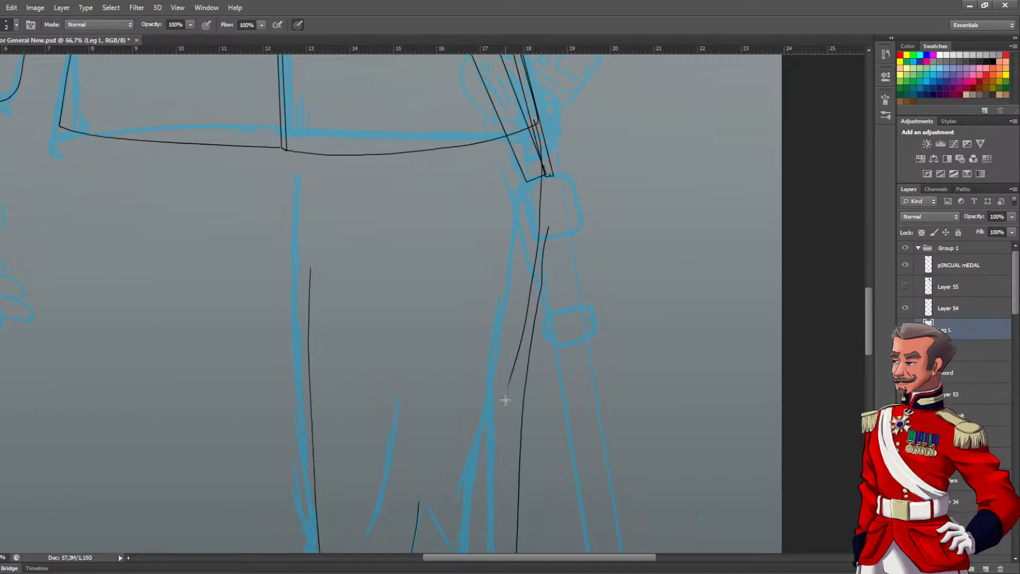
key(ctrl+z)
mouse_move(511, 70)
mouse_down()
mouse_move(535, 155)
mouse_move(526, 375)
mouse_up()
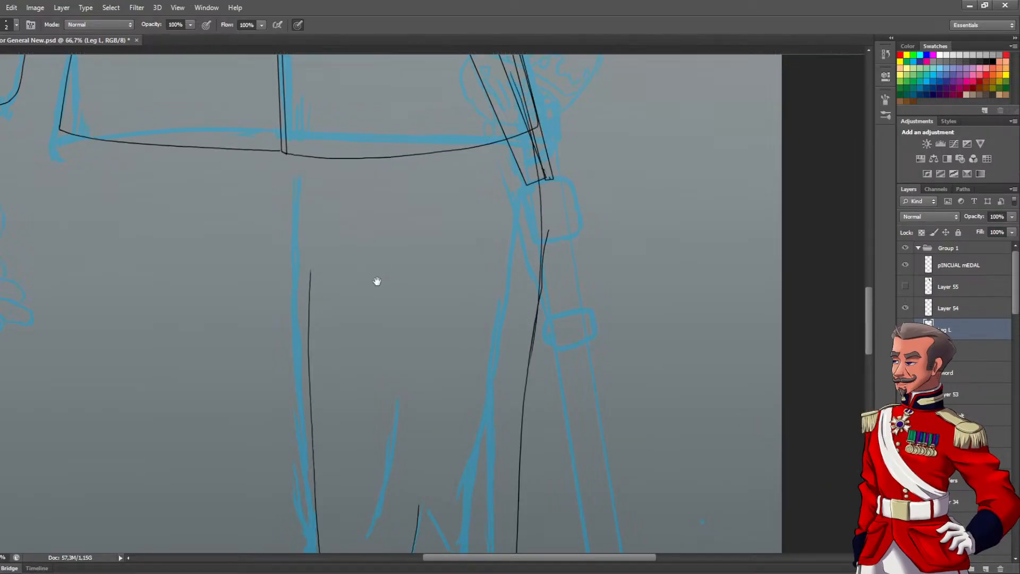
drag(373, 267, 428, 422)
mouse_move(367, 482)
mouse_down()
mouse_move(338, 468)
mouse_move(320, 319)
mouse_up()
key(ctrl+z)
mouse_move(350, 243)
mouse_down()
mouse_move(347, 332)
mouse_move(371, 473)
mouse_up()
key(ctrl+z)
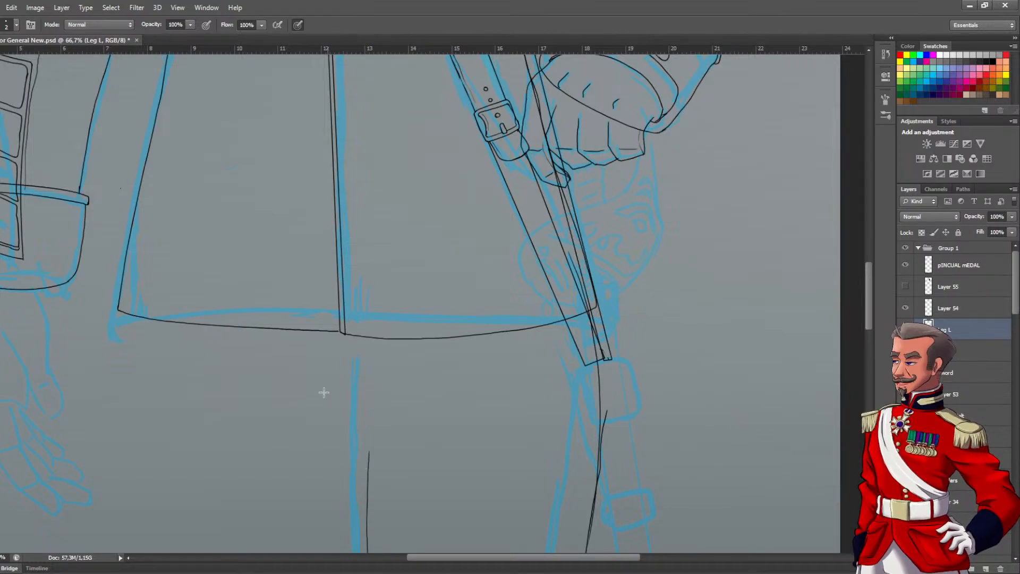
mouse_move(126, 291)
mouse_down()
mouse_move(189, 429)
mouse_move(548, 388)
mouse_up()
key(ctrl+z)
Draw a curved line closing the top of the leg inside the coat skirt, above its hem
click(581, 313)
drag(581, 312, 578, 240)
mouse_move(568, 171)
mouse_down()
mouse_move(388, 176)
mouse_move(247, 207)
mouse_up()
drag(553, 325, 494, 203)
click(564, 301)
Erase the overlapping strokes on the outer thigh and redraw it as one smooth line
key(e)
mouse_move(568, 285)
mouse_down()
mouse_move(562, 279)
mouse_move(556, 300)
mouse_move(551, 426)
mouse_move(568, 293)
mouse_up()
mouse_move(571, 225)
mouse_down()
mouse_move(524, 518)
mouse_move(563, 178)
mouse_move(539, 429)
mouse_move(548, 317)
mouse_move(546, 386)
mouse_move(529, 391)
mouse_move(525, 329)
mouse_up()
scroll(533, 389, down, 1)
scroll(521, 355, up, 1)
key(b)
drag(563, 90, 524, 481)
key(ctrl+z)
drag(566, 106, 520, 484)
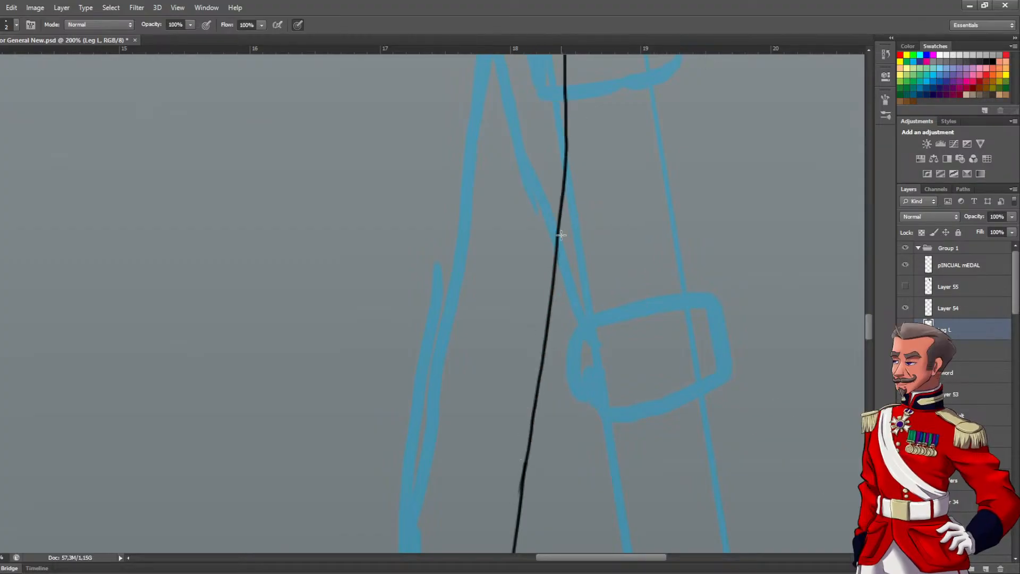
Add a new layer above Leg L and name it "bUT"
alt+click(523, 264)
alt+click(522, 266)
alt+click(523, 269)
alt+click(524, 274)
alt+click(527, 285)
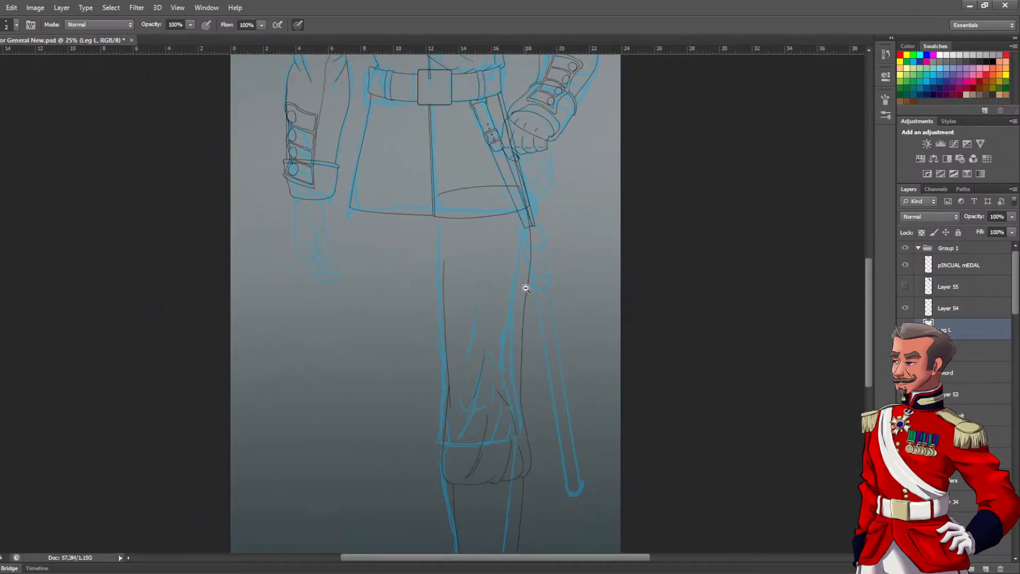
drag(514, 233, 542, 338)
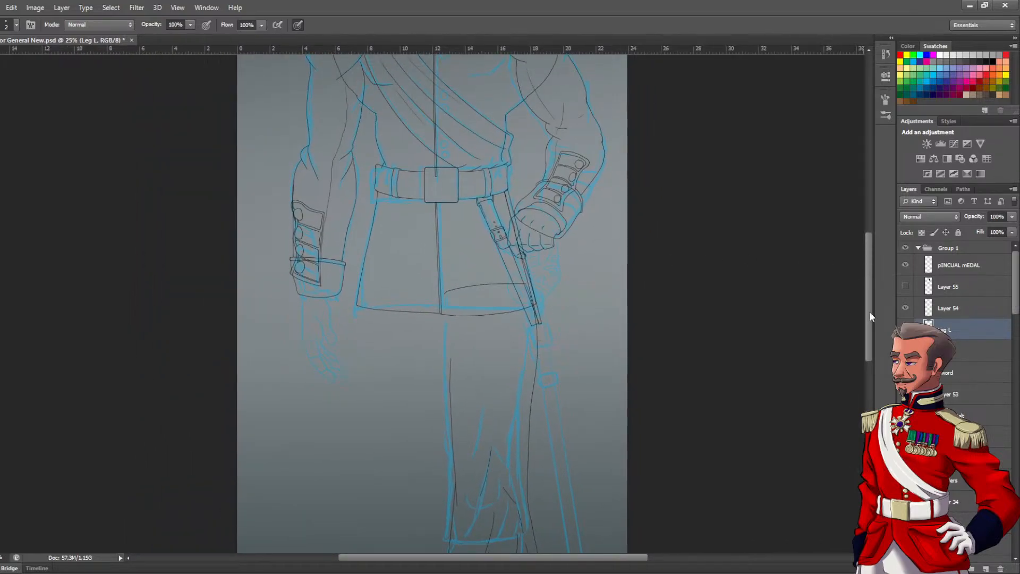
click(986, 569)
double_click(955, 331)
text(LUT)
key(Return)
ctrl+click(375, 275)
ctrl+click(391, 301)
mouse_move(392, 302)
mouse_down()
mouse_move(368, 278)
mouse_move(355, 337)
mouse_up()
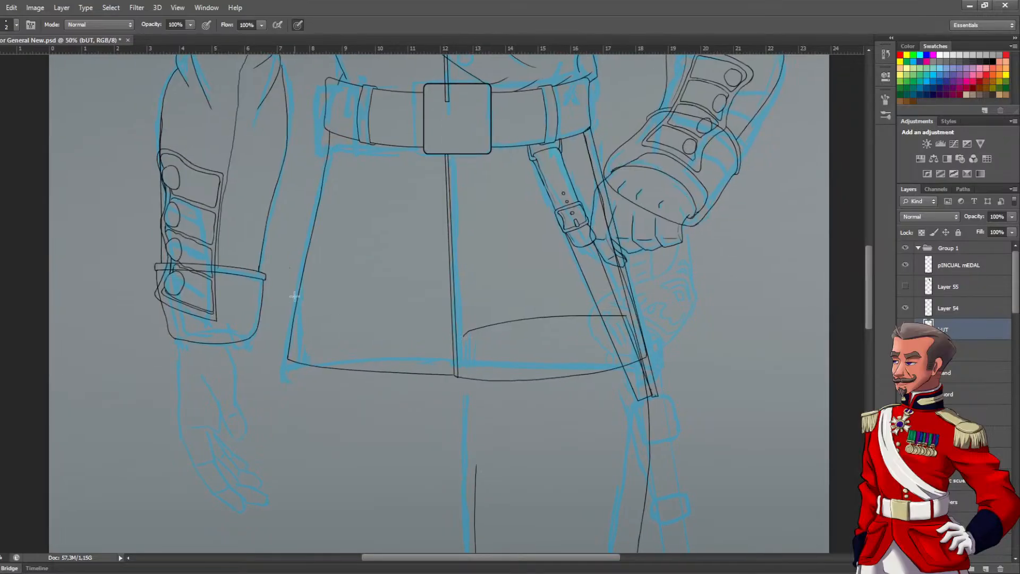
mouse_move(308, 286)
mouse_down()
mouse_move(296, 349)
mouse_move(302, 428)
mouse_move(366, 481)
mouse_move(509, 486)
mouse_move(608, 447)
mouse_up()
key(ctrl+z)
mouse_move(317, 294)
mouse_down()
mouse_move(296, 379)
mouse_move(400, 466)
mouse_move(542, 466)
mouse_move(593, 433)
mouse_move(626, 385)
mouse_move(613, 297)
mouse_move(455, 242)
mouse_move(299, 309)
mouse_move(401, 262)
mouse_move(506, 256)
mouse_move(606, 320)
mouse_move(644, 386)
mouse_move(648, 444)
mouse_move(627, 495)
mouse_move(578, 509)
mouse_move(409, 501)
mouse_up()
key(ctrl+z)
key(ctrl+z)
Draw a rounded coat-skirt panel from the centre seam past the hem to the outer thigh, closed by a curved top edge
mouse_move(456, 260)
mouse_down()
mouse_move(456, 483)
mouse_move(501, 499)
mouse_move(634, 473)
mouse_up()
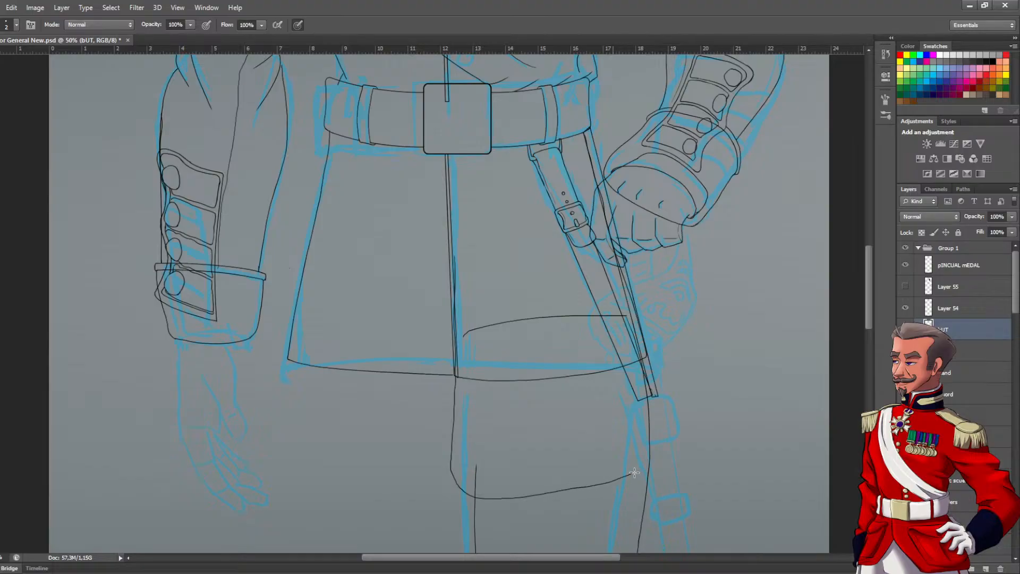
mouse_move(647, 380)
mouse_down()
mouse_move(622, 289)
mouse_move(579, 270)
mouse_move(463, 269)
mouse_up()
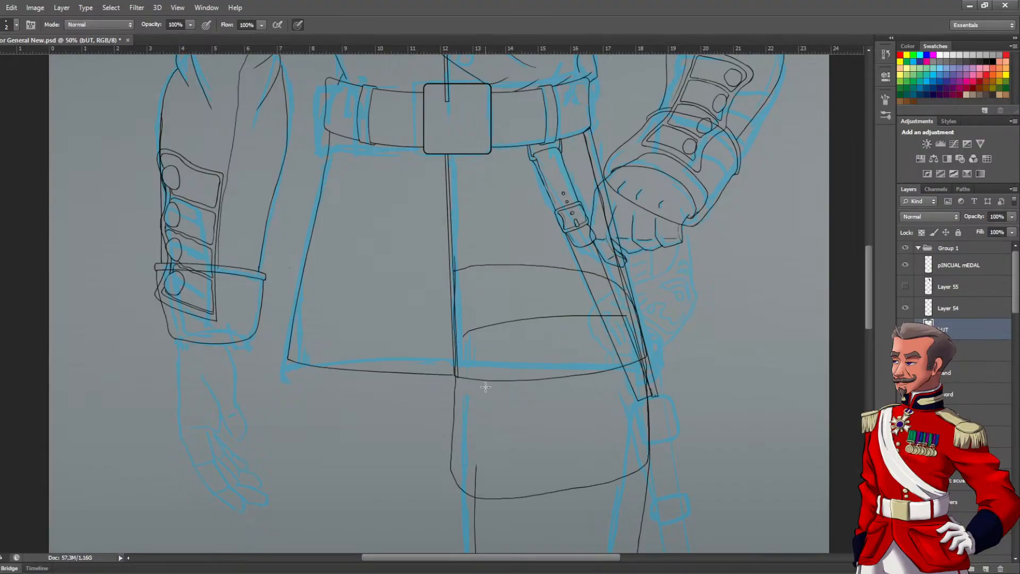
key(m)
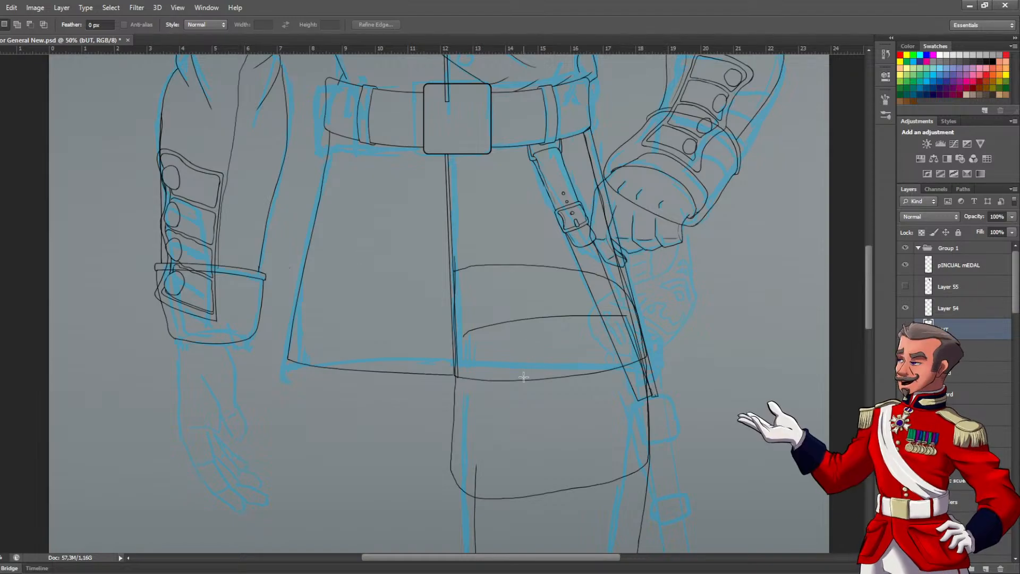
key(ctrl+d)
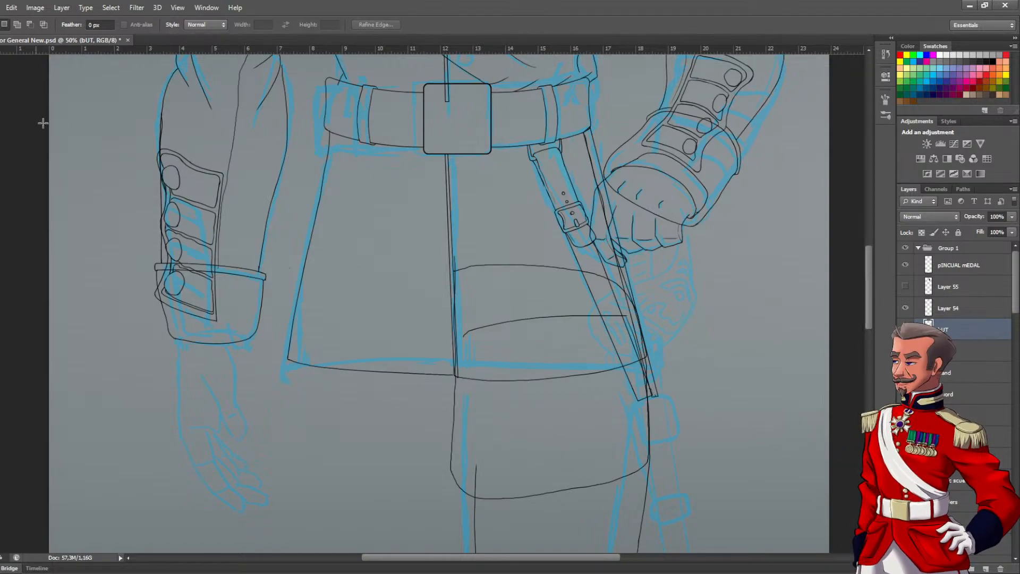
Copy the rounded panel to a new layer, flip the copy horizontally and place it over the opposite half of the coat skirt
drag(406, 244, 731, 526)
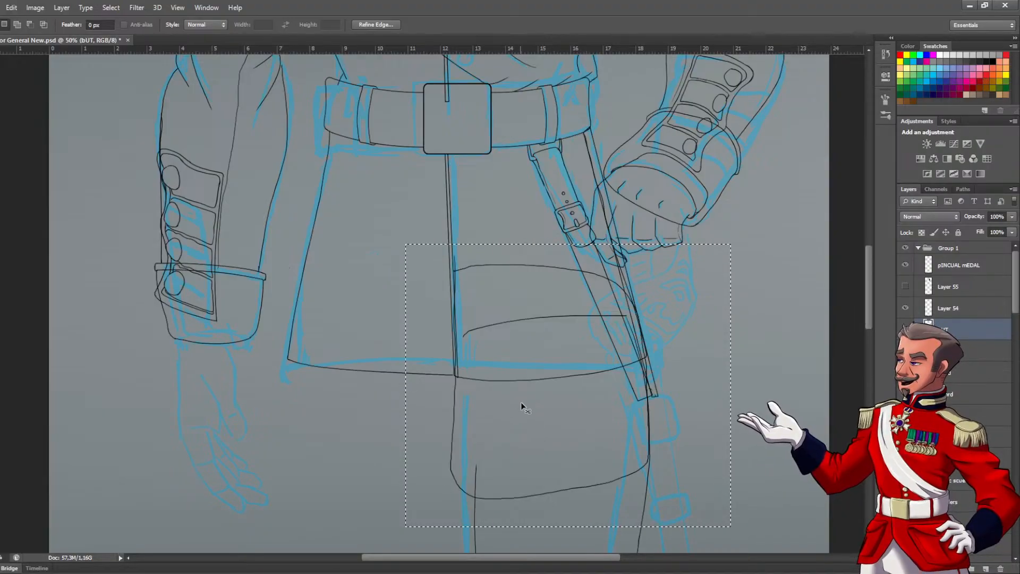
key(ctrl+c)
key(ctrl+v)
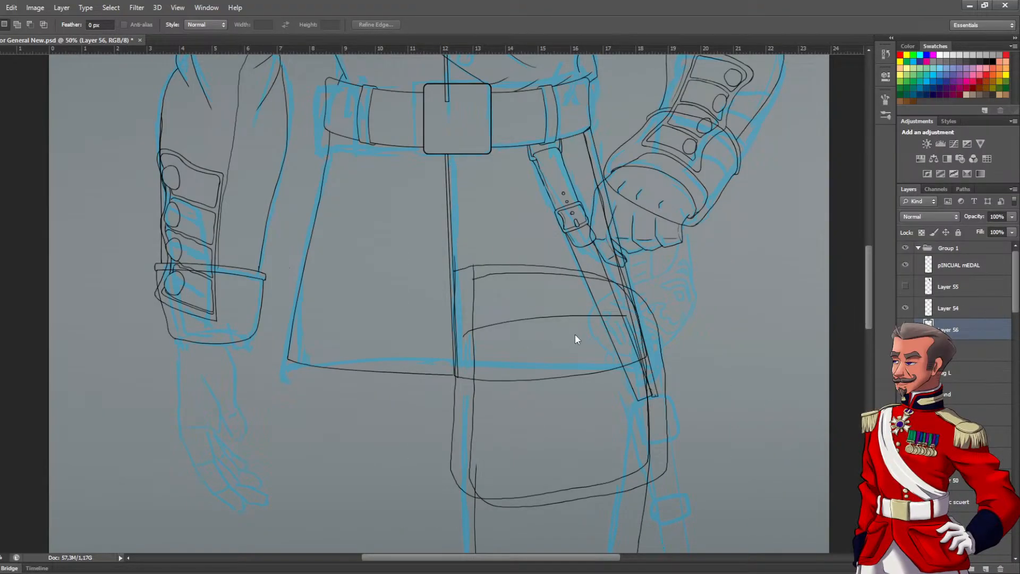
key(ctrl+t)
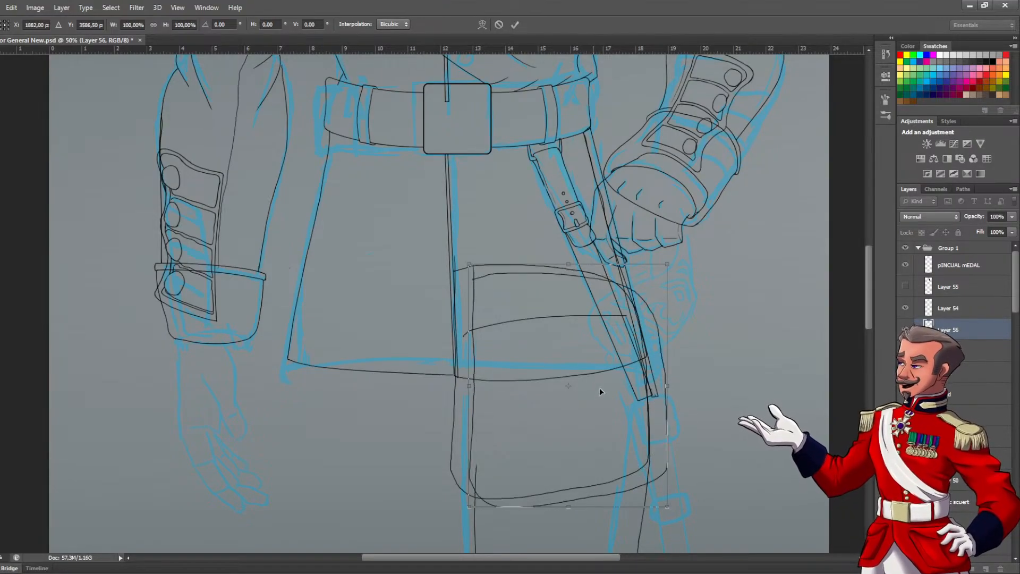
click(660, 370)
drag(659, 422, 478, 413)
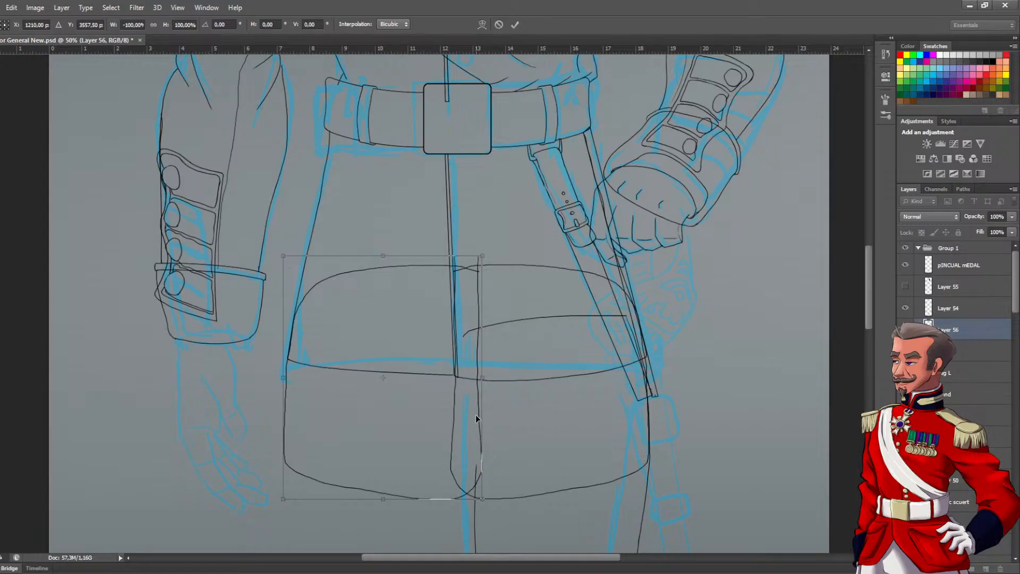
key(Return)
click(962, 352)
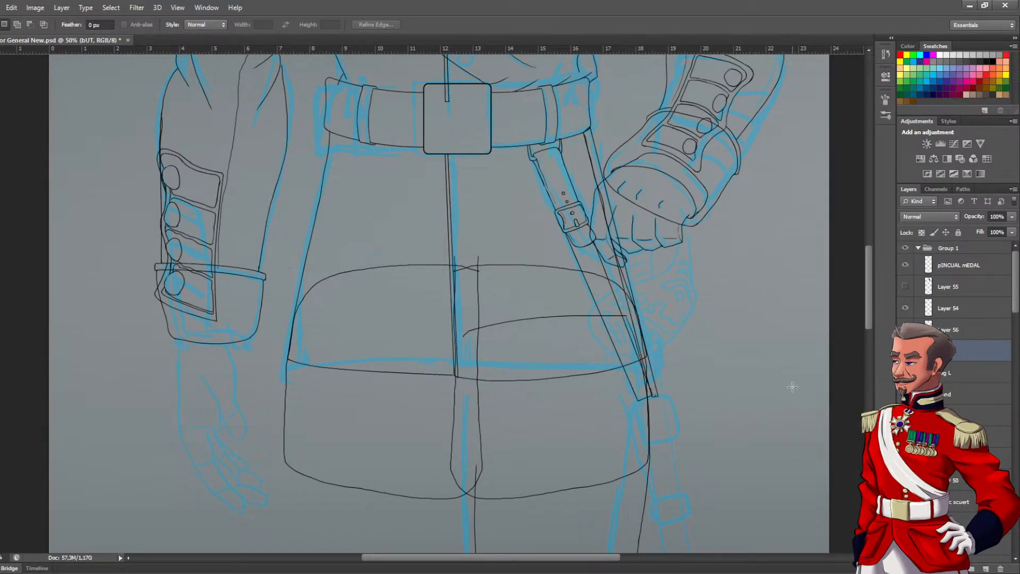
key(ctrl+t)
key(Right)
key(Right)
drag(715, 465, 716, 465)
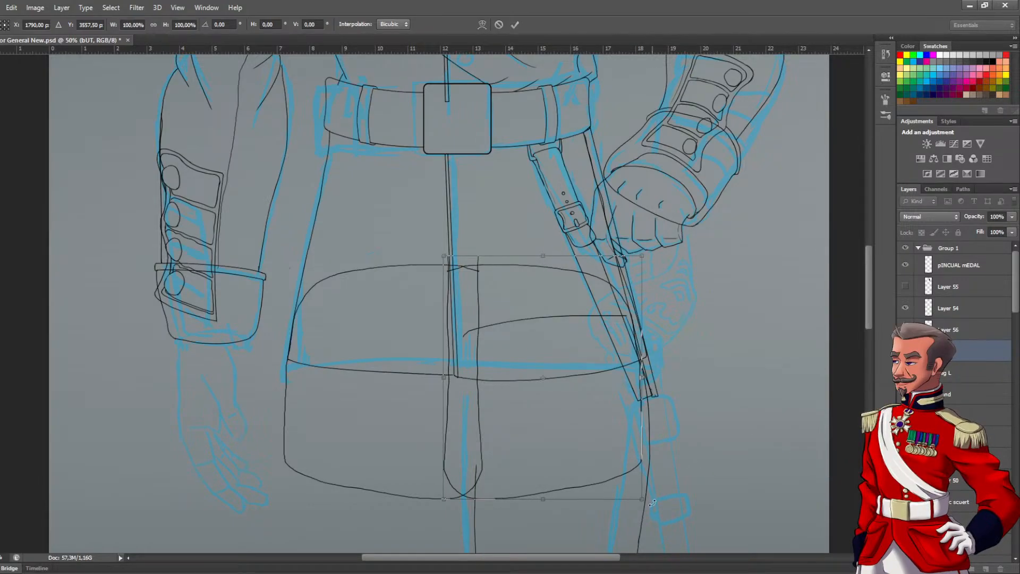
drag(645, 505, 663, 504)
key(ctrl+z)
key(ctrl+z)
key(ctrl+z)
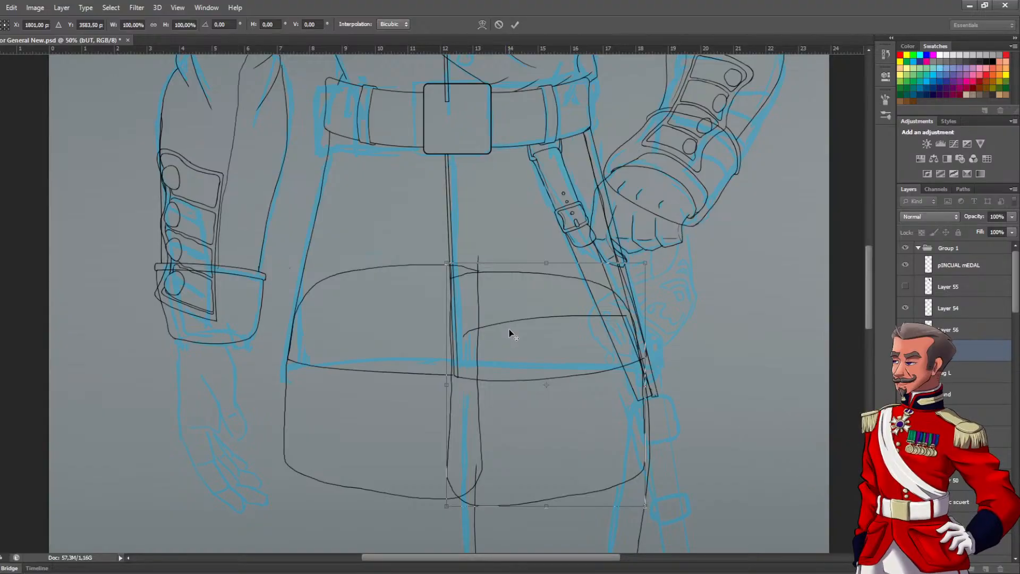
key(Return)
key(m)
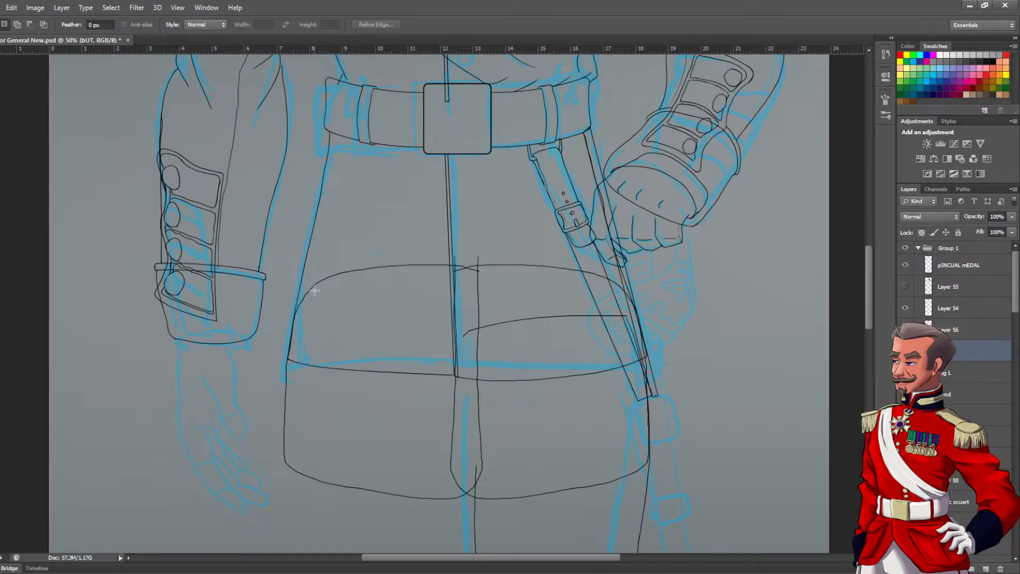
Shift the flipped coat-skirt panel slightly outward to reduce its overlap with the opposite panel at the centre seam
click(959, 331)
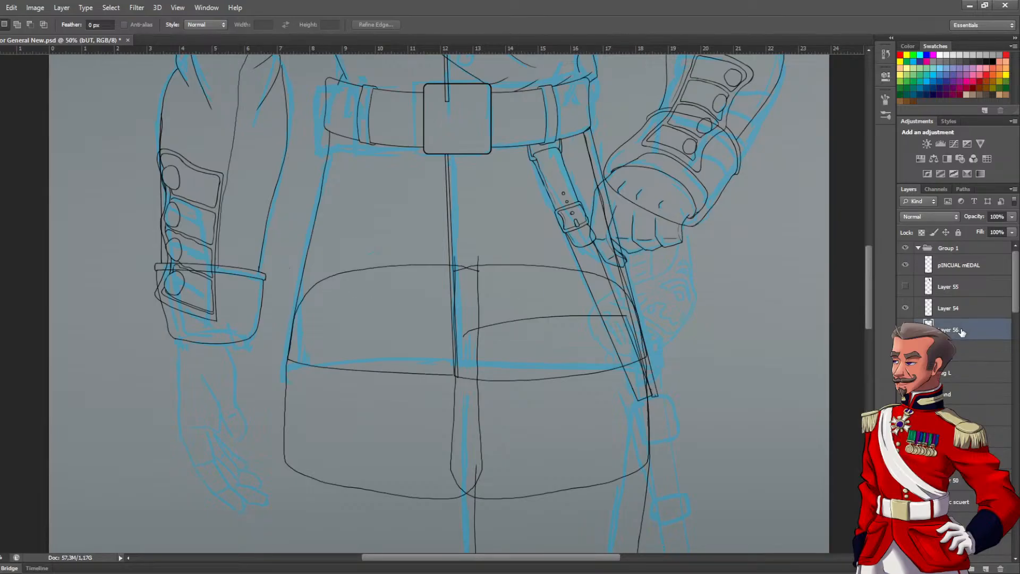
key(v)
drag(405, 278, 401, 267)
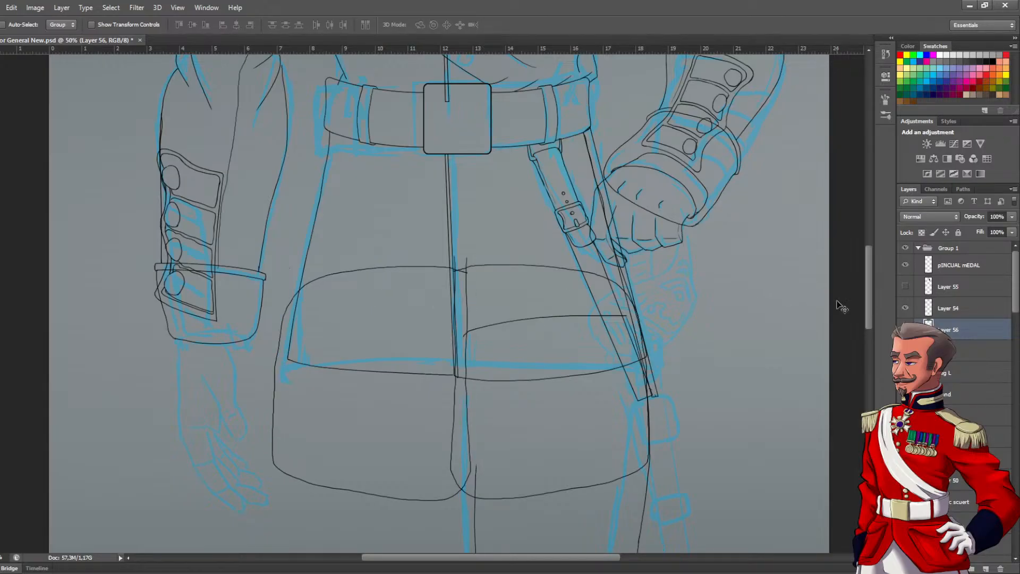
Merge the two coat-skirt panel layers into one and name the merged layer "bUT"
shift+click(952, 351)
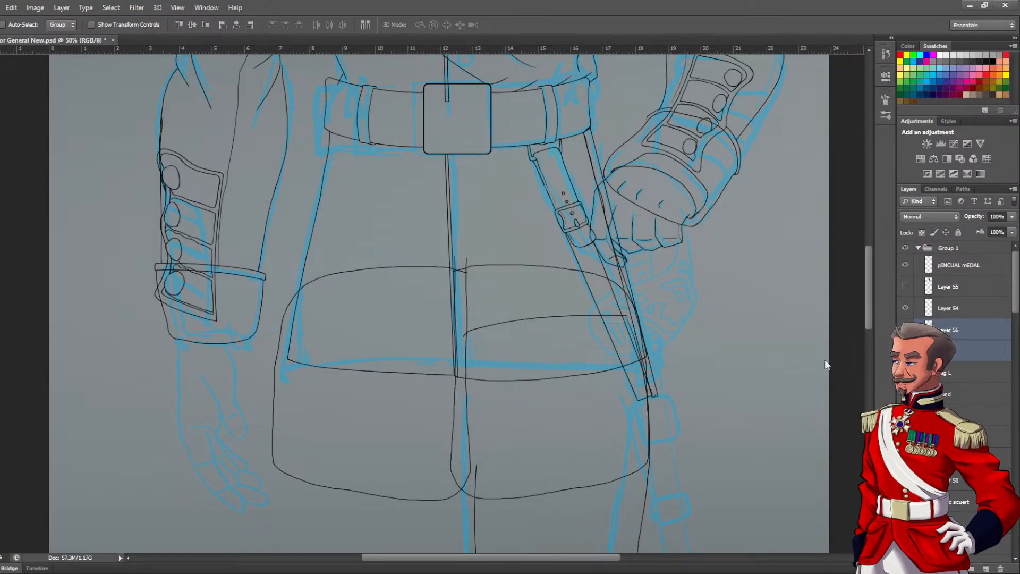
key(ctrl+e)
double_click(949, 330)
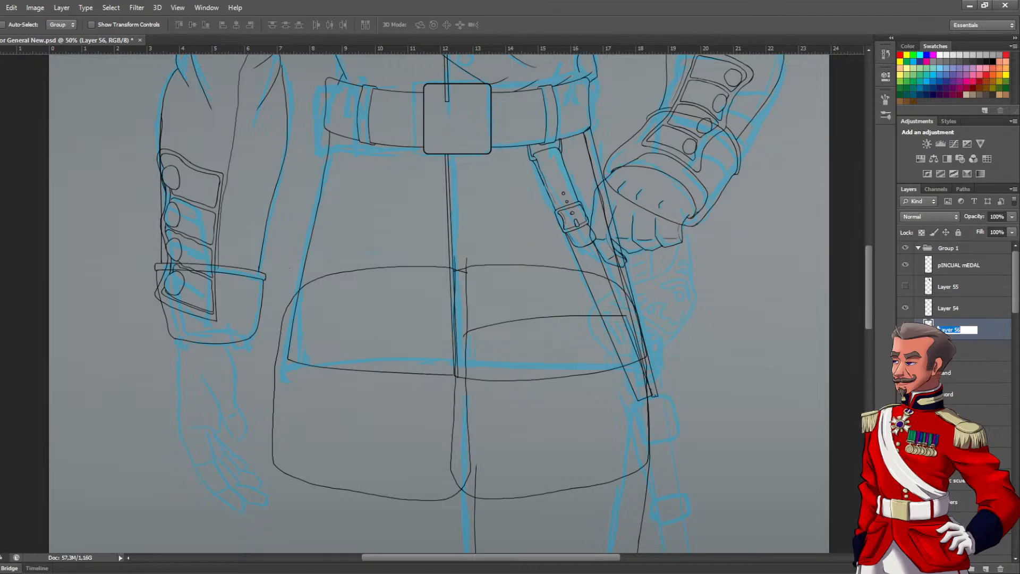
text(Tail)
text(T)
key(Return)
Erase the overlapping inner edges of the two panels along the centre seam, from the top edge down to the hem notch
scroll(470, 312, up, 1)
key(e)
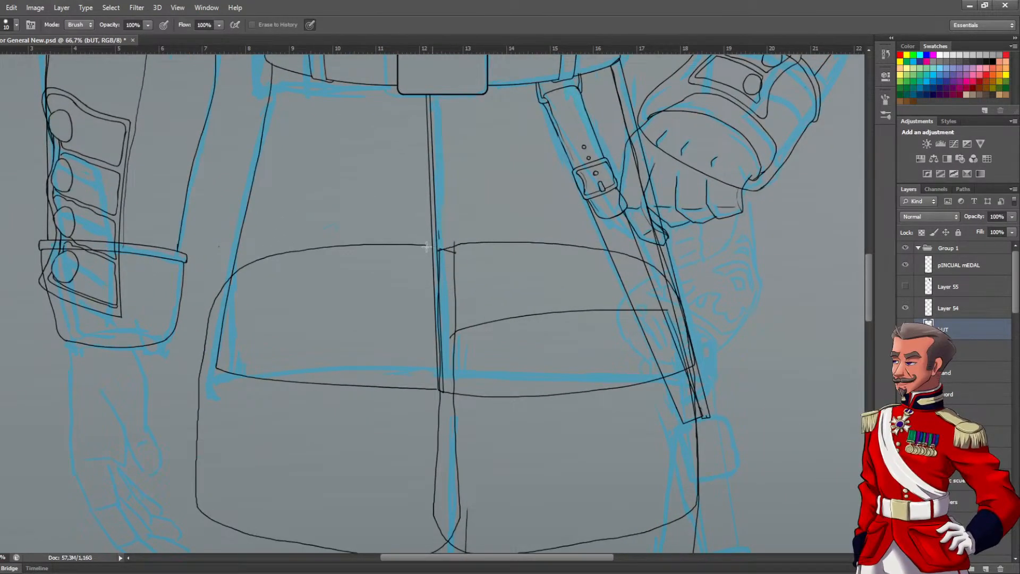
drag(465, 241, 436, 262)
drag(465, 348, 465, 247)
drag(455, 170, 450, 171)
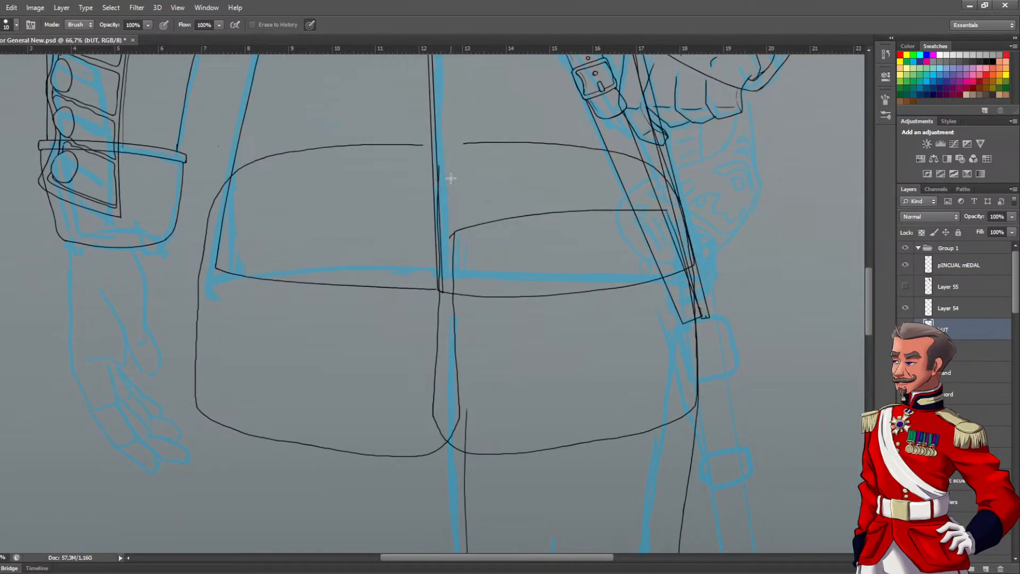
mouse_move(458, 328)
mouse_down()
mouse_move(454, 265)
mouse_move(458, 403)
mouse_up()
drag(433, 407, 439, 235)
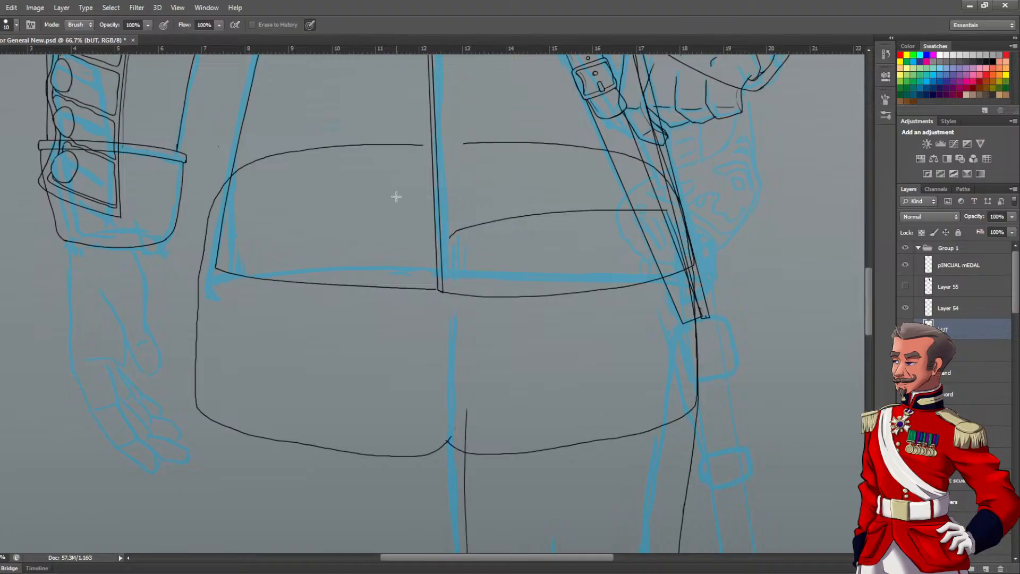
Draw a stroke across the centre seam to join the top edges of the two panels
scroll(426, 183, up, 2)
key(b)
drag(440, 176, 423, 290)
drag(397, 189, 592, 186)
scroll(417, 273, down, 3)
mouse_move(409, 318)
mouse_down()
mouse_move(446, 250)
mouse_move(404, 267)
mouse_up()
Erase the panel's outer edge beside the sword strap and redraw it slightly further in, from the upper corner to the hem
scroll(324, 290, up, 1)
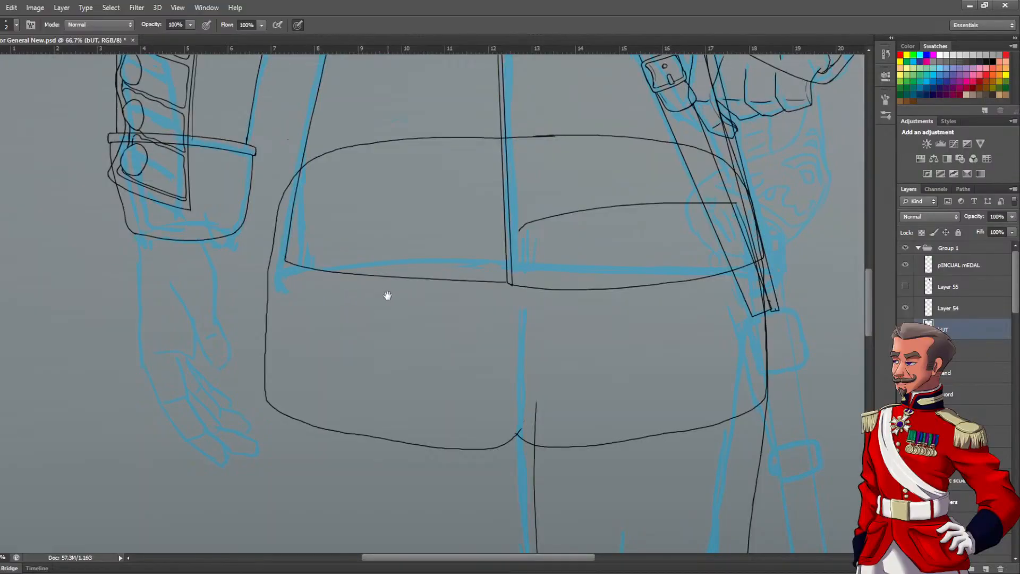
drag(561, 302, 406, 312)
scroll(540, 273, up, 1)
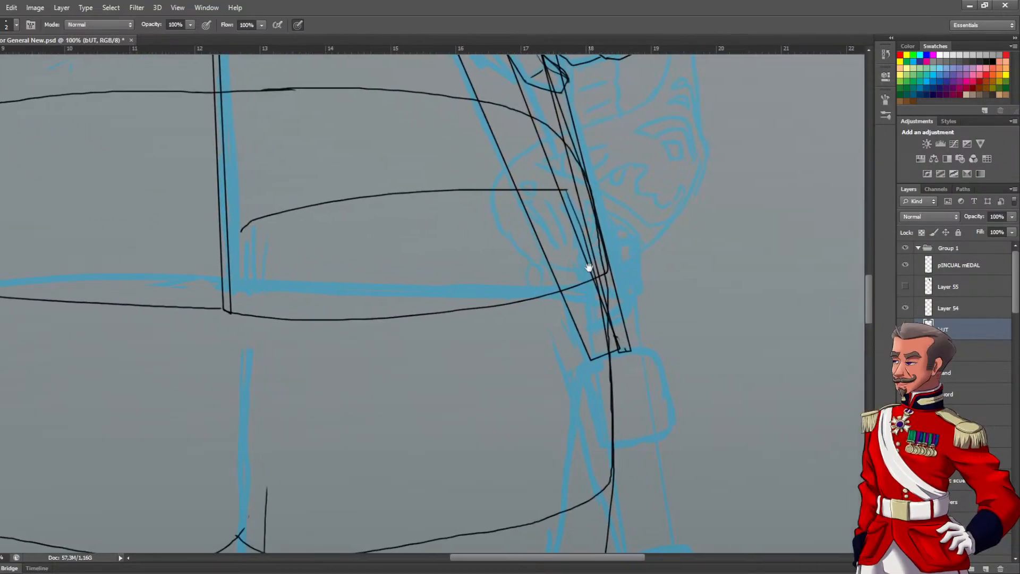
key(e)
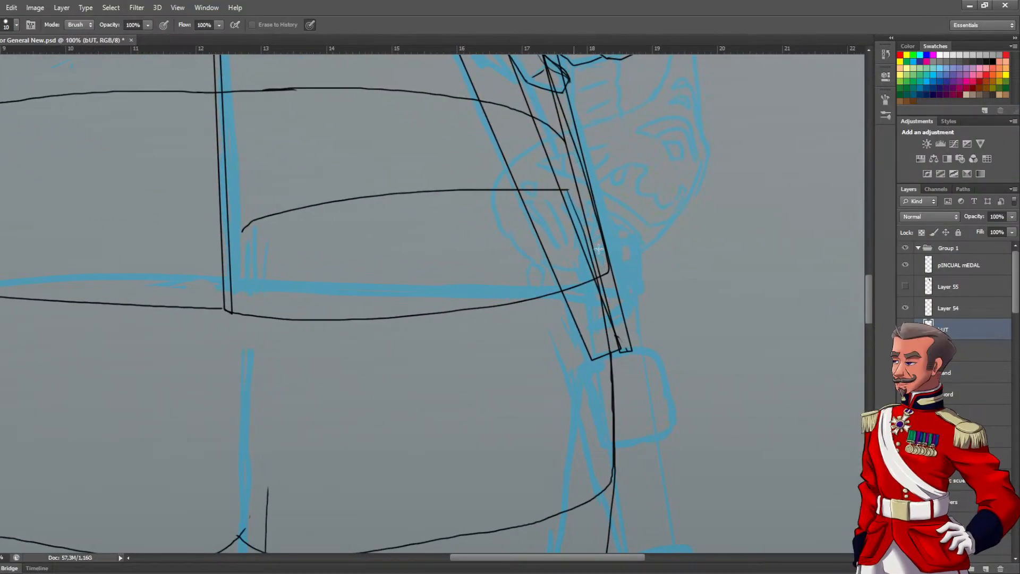
drag(617, 453, 616, 432)
drag(610, 368, 613, 426)
key(b)
mouse_move(546, 126)
mouse_down()
mouse_move(579, 206)
mouse_move(598, 351)
mouse_move(594, 525)
mouse_up()
key(ctrl+z)
mouse_move(605, 490)
mouse_down()
mouse_move(597, 246)
mouse_move(548, 123)
mouse_move(599, 319)
mouse_move(615, 428)
mouse_move(610, 519)
mouse_up()
key(ctrl+z)
mouse_move(607, 490)
mouse_down()
mouse_move(610, 355)
mouse_move(539, 116)
mouse_move(545, 139)
mouse_up()
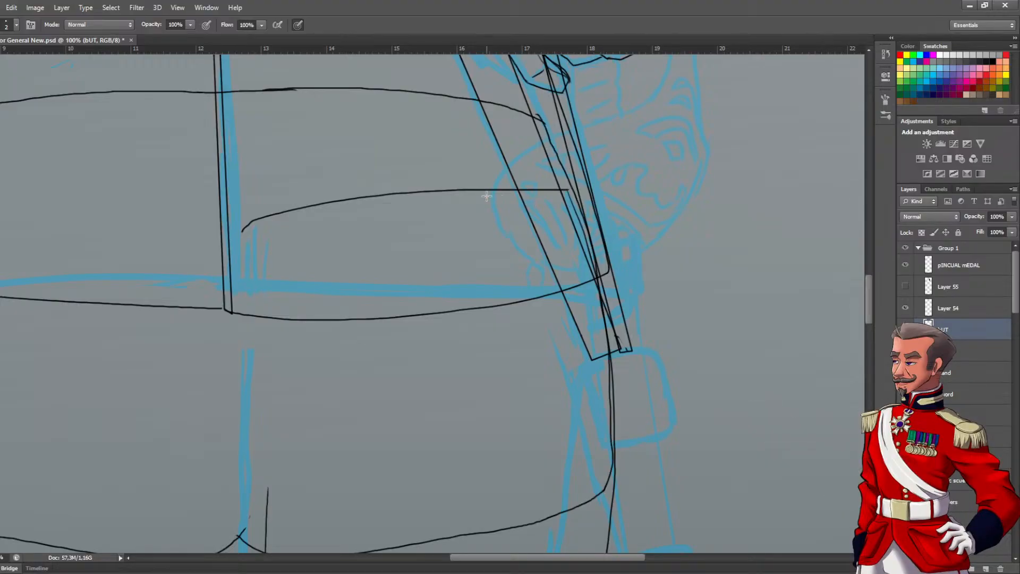
Examine the line art across the whole figure, from the sword strap and coat skirt up to the head and back to the right hand
scroll(461, 209, down, 2)
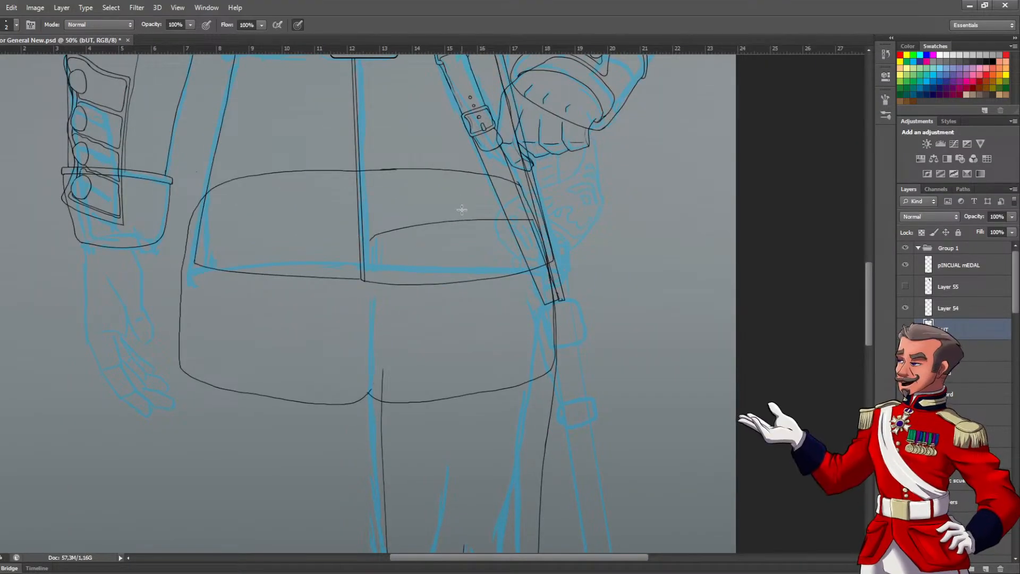
scroll(574, 226, up, 3)
drag(465, 174, 579, 269)
key(e)
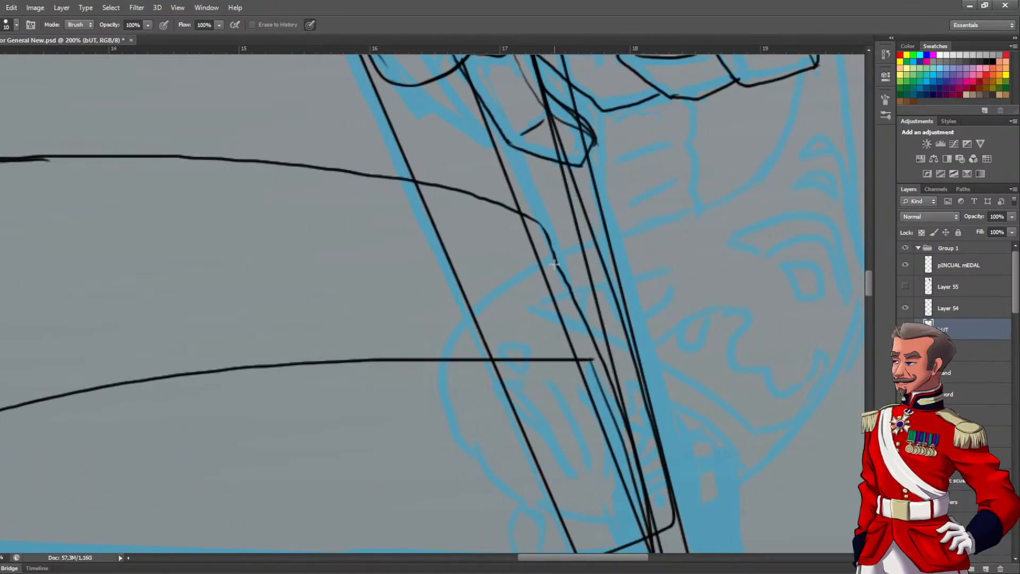
scroll(515, 257, down, 4)
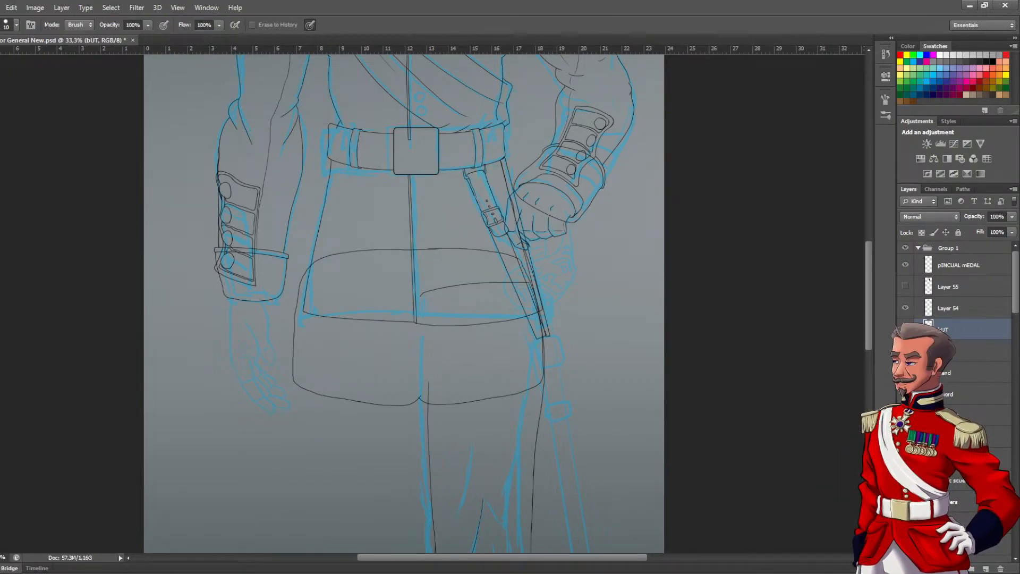
drag(489, 212, 482, 516)
drag(490, 285, 467, 360)
drag(453, 216, 471, 332)
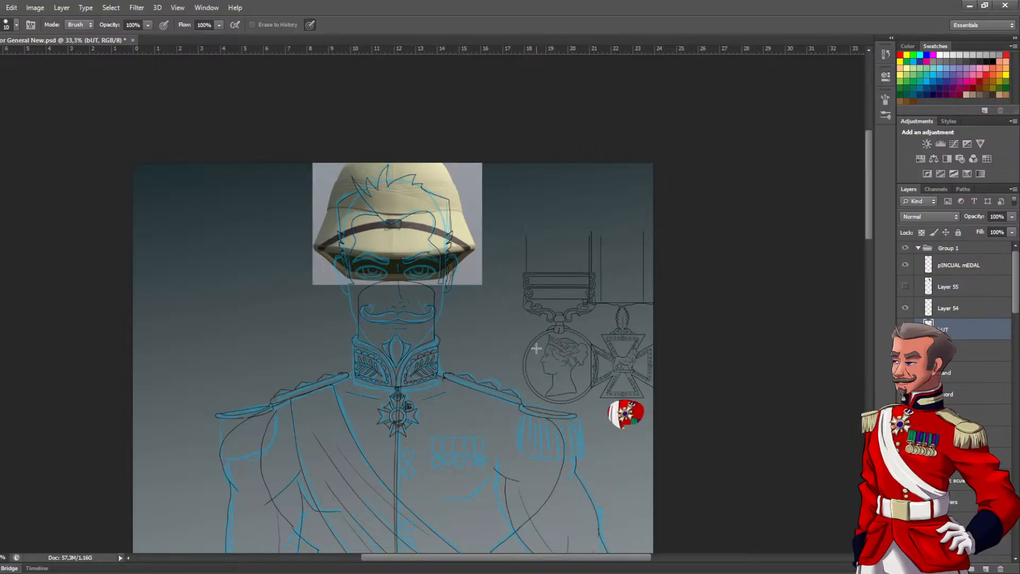
drag(441, 384, 451, 93)
alt+click(441, 311)
drag(446, 405, 434, 288)
alt+click(415, 248)
ctrl+click(288, 355)
ctrl+click(382, 367)
ctrl+click(377, 360)
drag(309, 358, 590, 304)
drag(686, 340, 466, 340)
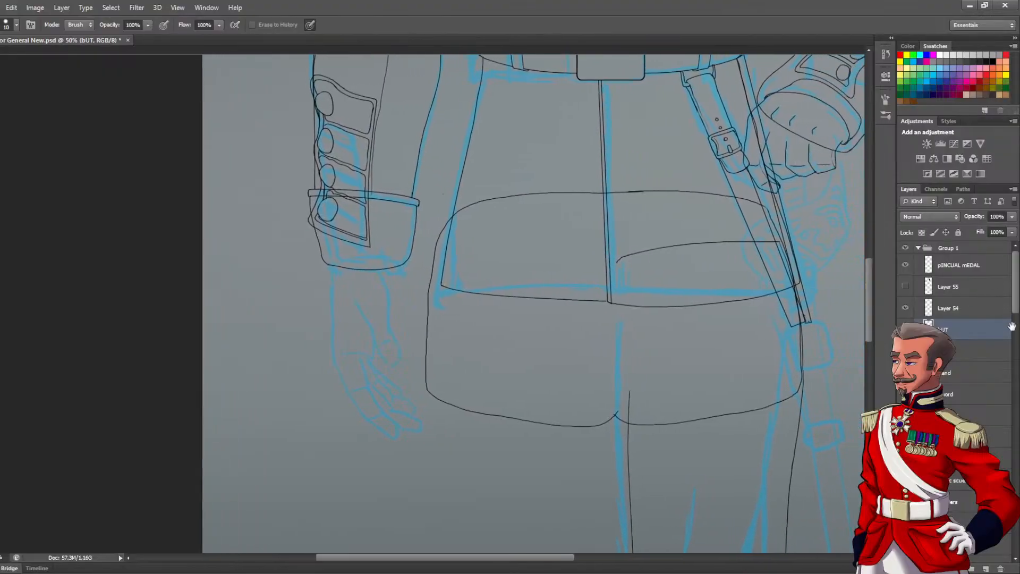
Add a new layer above the pINCUAL mEDAL layer and name it "rIGHT hAND"
click(945, 271)
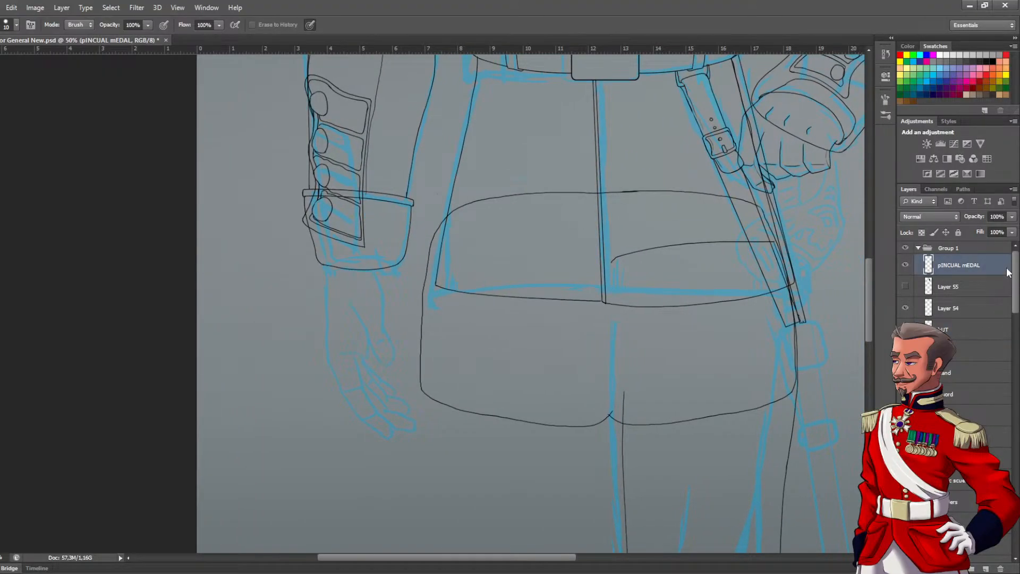
click(986, 569)
double_click(949, 265)
text(r)
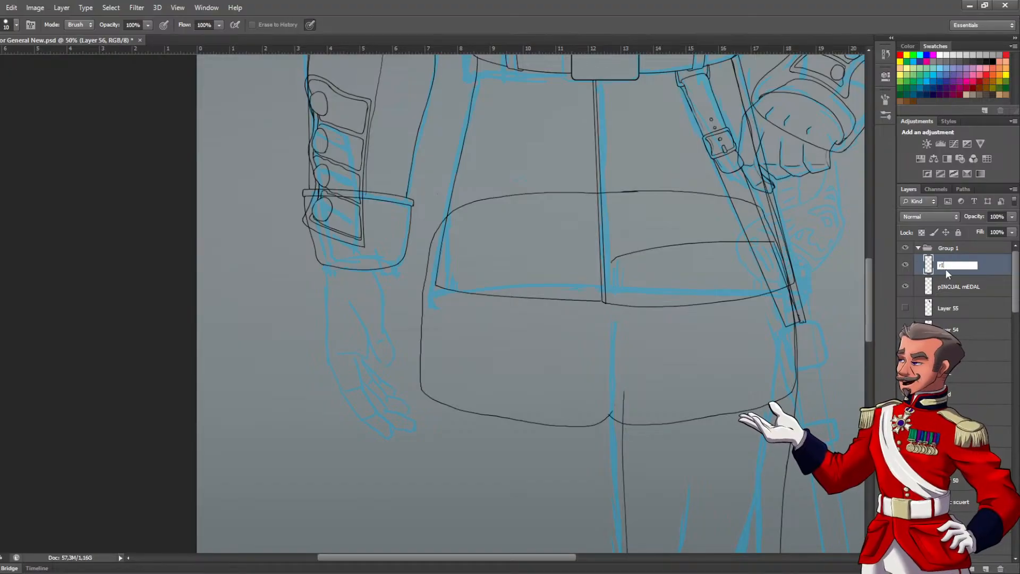
text(IGHT hAND)
key(Return)
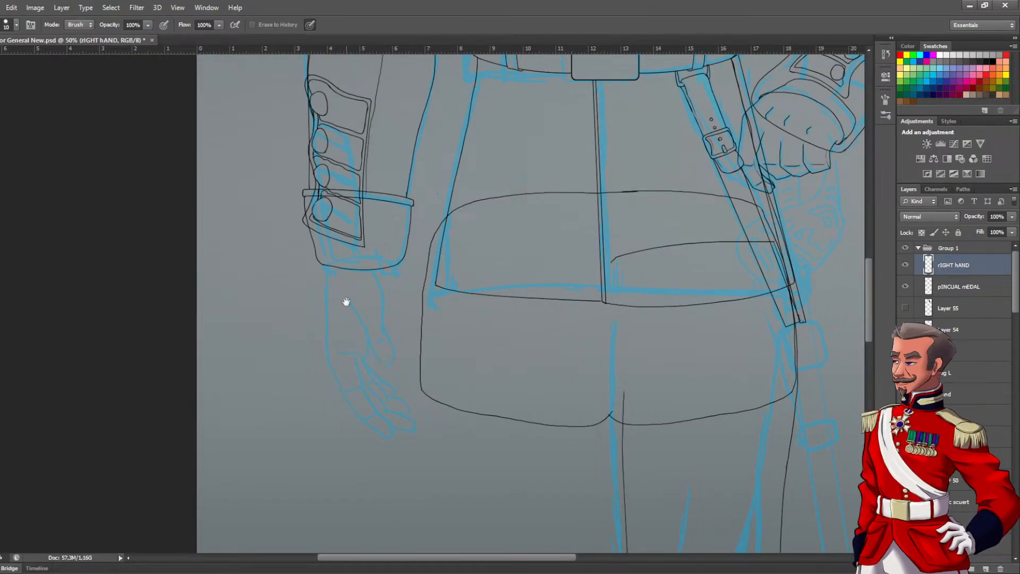
Rotate the canvas view to 83° so the sketched right hand lies horizontally for inking
scroll(346, 300, up, 1)
drag(332, 278, 373, 212)
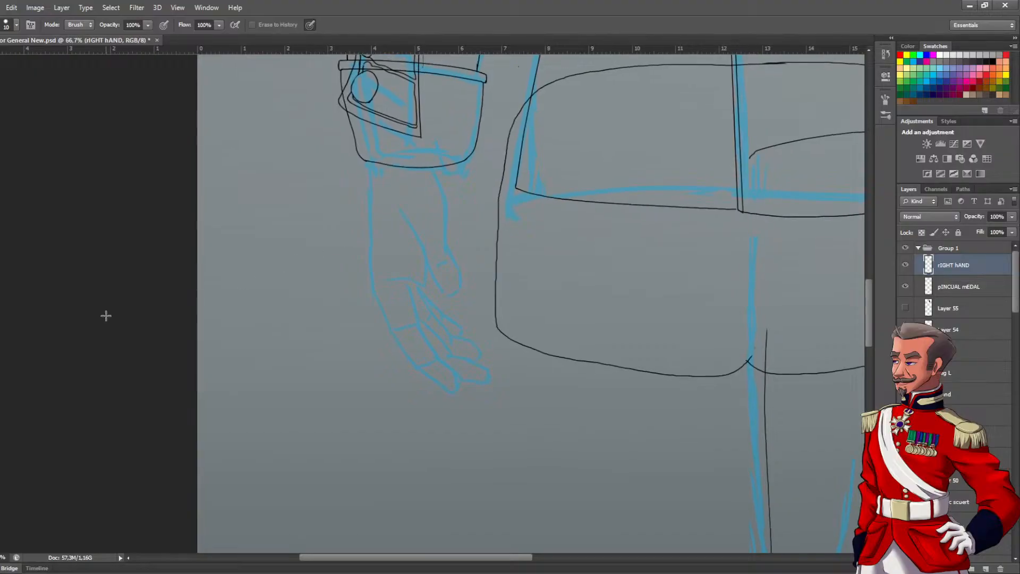
key(r)
mouse_move(425, 259)
mouse_down()
mouse_move(326, 230)
mouse_move(588, 209)
mouse_move(565, 296)
mouse_move(537, 290)
mouse_move(560, 269)
mouse_up()
ctrl+click(519, 301)
ctrl+click(520, 300)
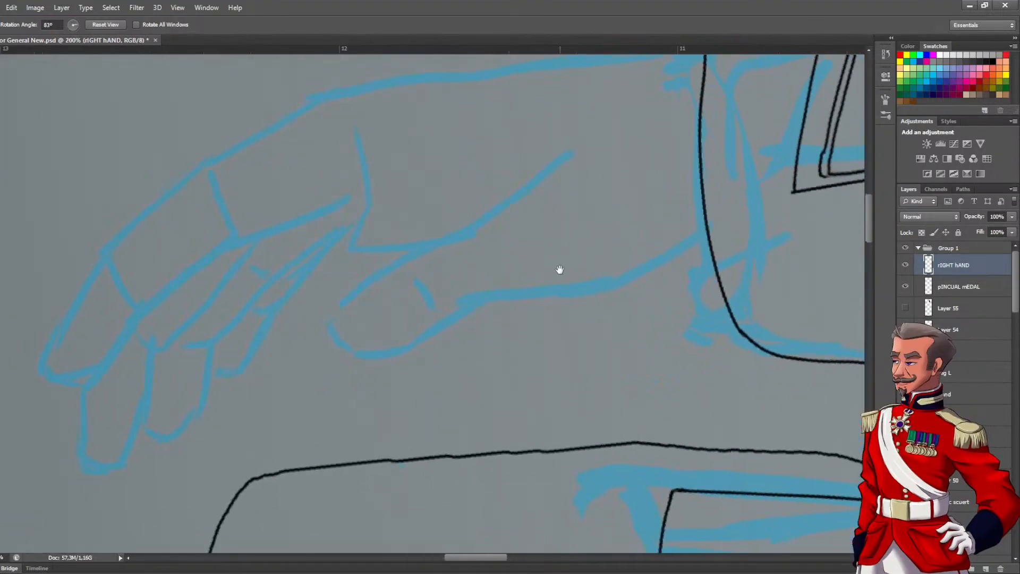
key(b)
drag(567, 163, 353, 337)
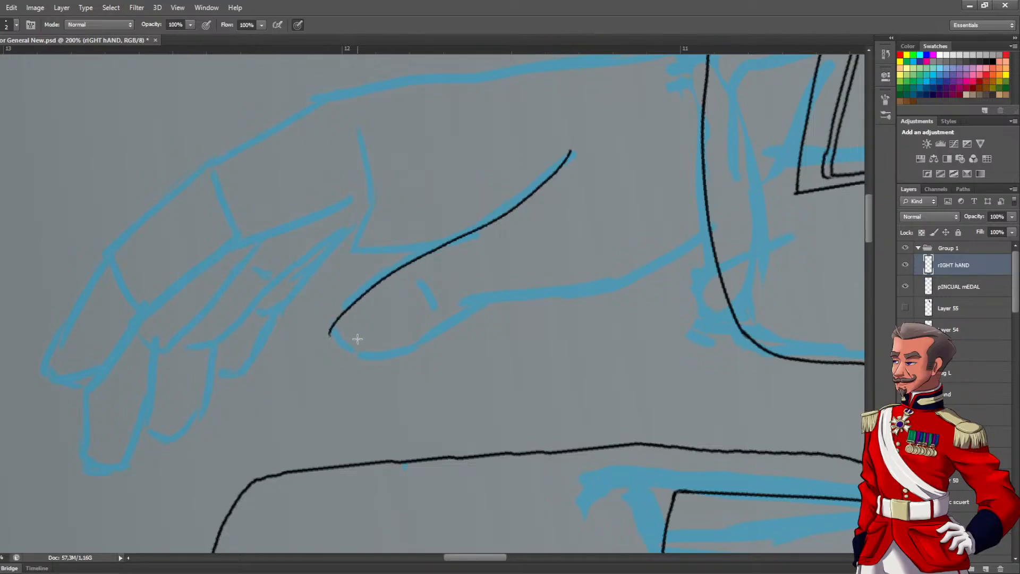
key(ctrl+z)
mouse_move(710, 232)
mouse_down()
mouse_move(611, 280)
mouse_move(488, 305)
mouse_up()
key(ctrl+z)
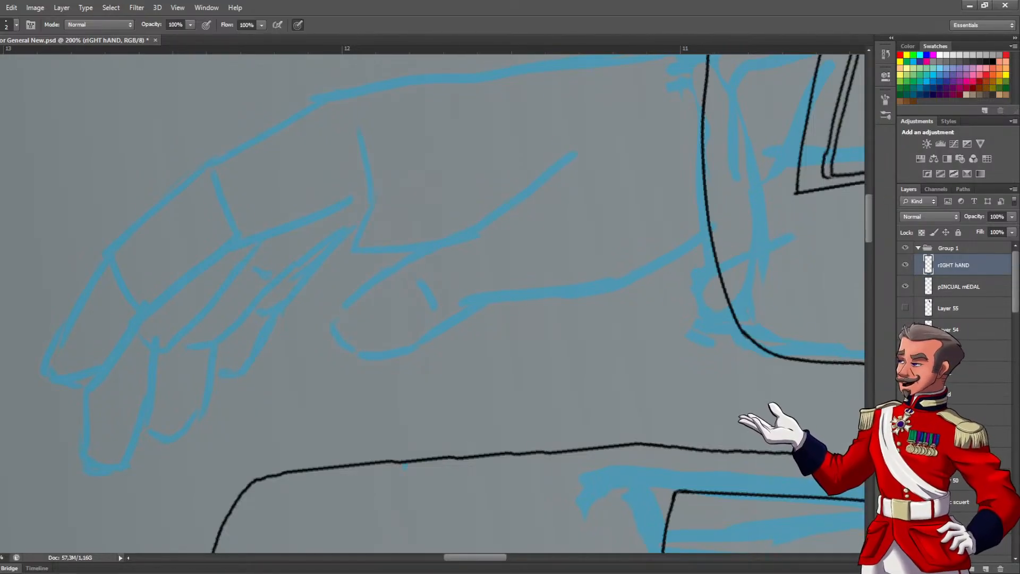
Put the rIGHT hAND layer into a new layer group named "Right Hand"
click(972, 568)
click(956, 261)
double_click(956, 261)
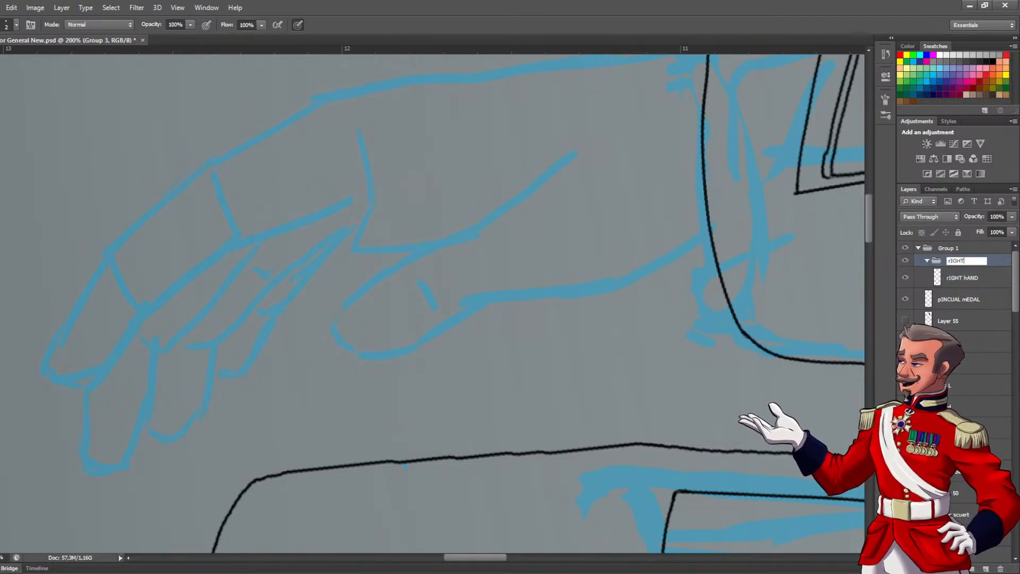
text(right Ha)
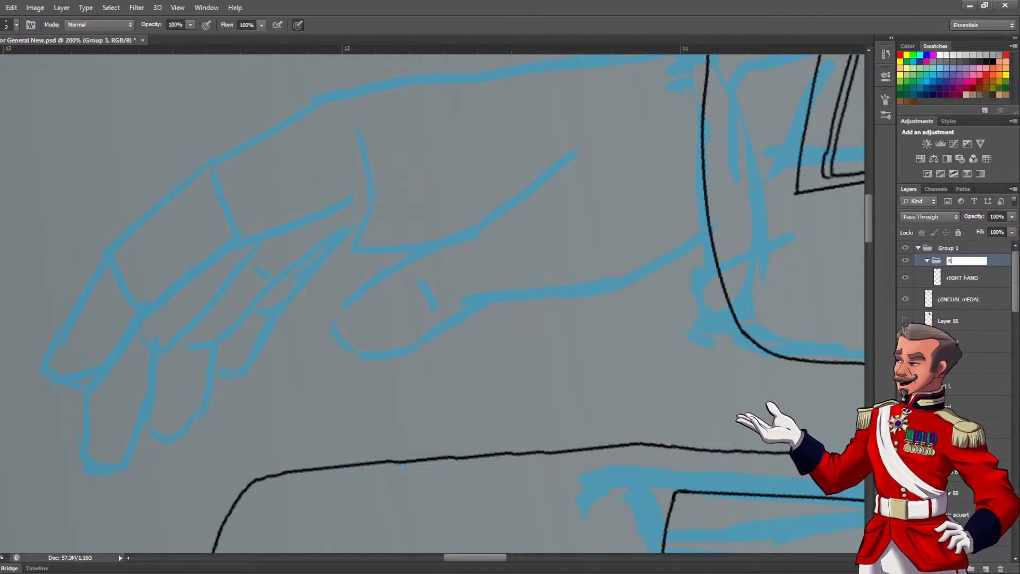
text(nd)
key(Return)
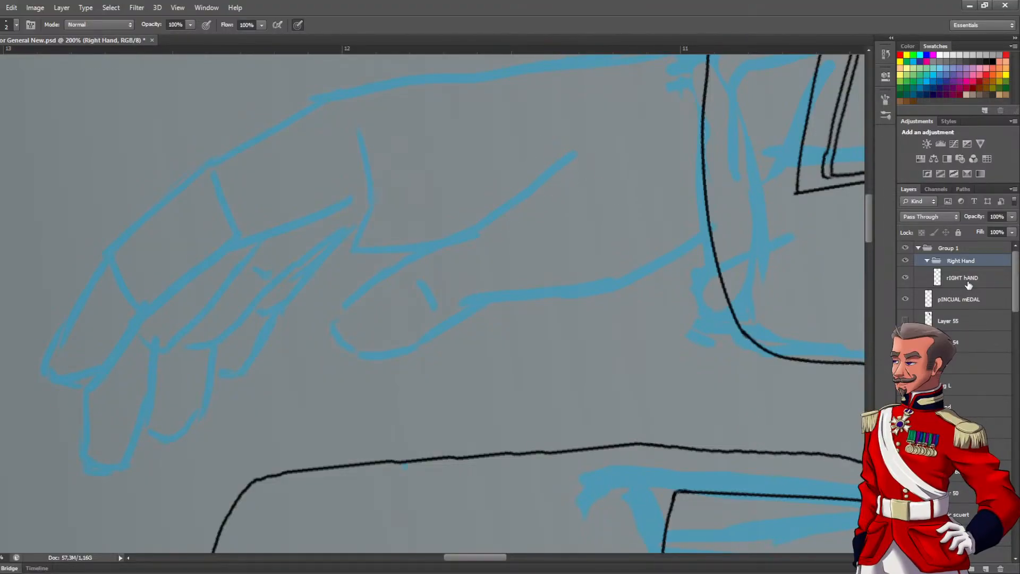
On the rIGHT hAND layer, ink the thumb outline from the palm around the tip to the cuff and add the short joint crease
click(963, 282)
mouse_move(574, 152)
mouse_down()
mouse_move(345, 314)
mouse_move(344, 303)
mouse_move(334, 331)
mouse_move(346, 347)
mouse_move(381, 356)
mouse_move(449, 336)
mouse_move(472, 313)
mouse_move(590, 290)
mouse_move(697, 243)
mouse_up()
drag(417, 284, 437, 313)
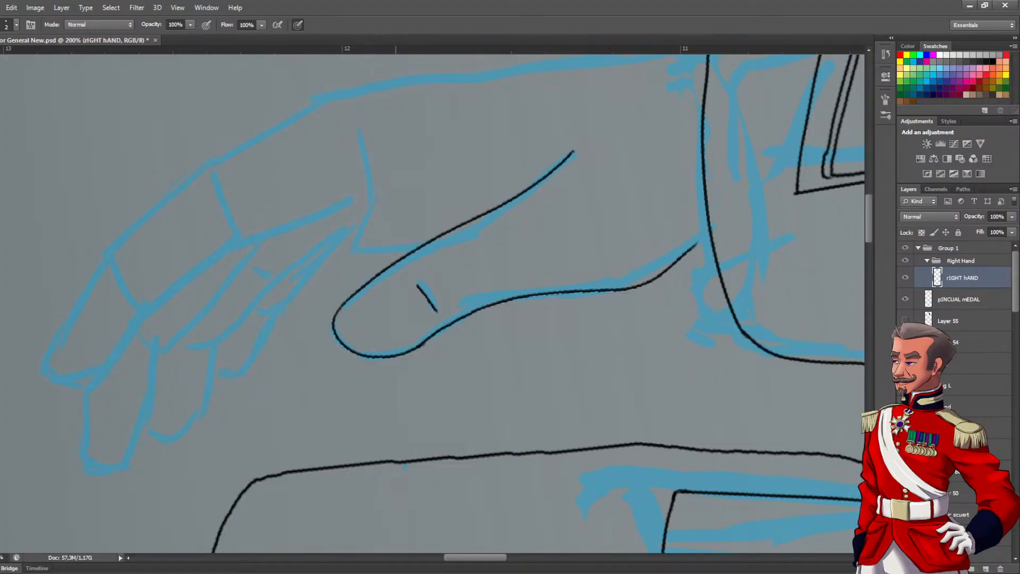
Rename the rIGHT hAND layer as "Thumb"
double_click(957, 279)
text(Tumb)
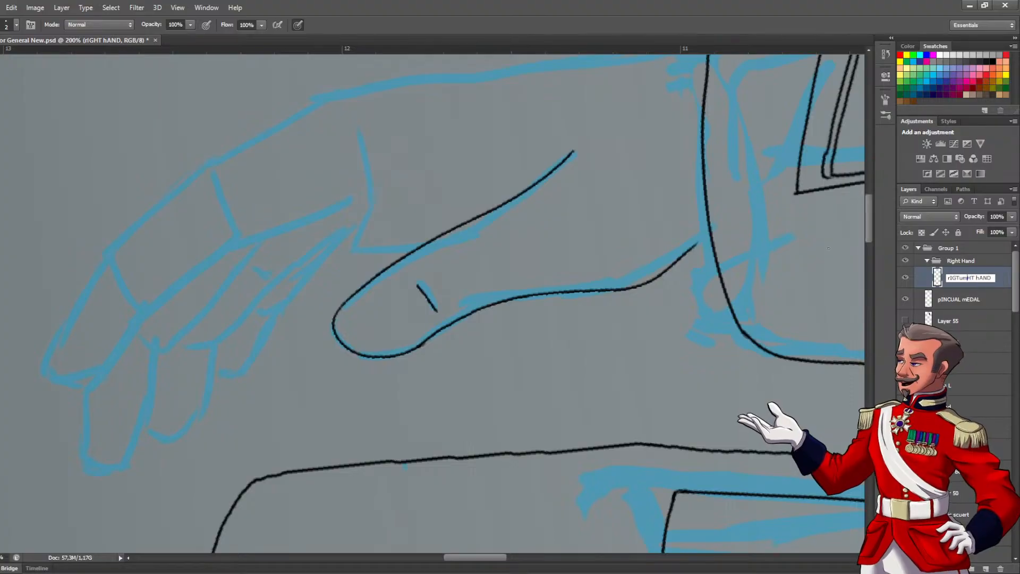
key(Delete)
key(Delete)
key(Delete)
key(Delete)
key(Delete)
key(Delete)
key(Delete)
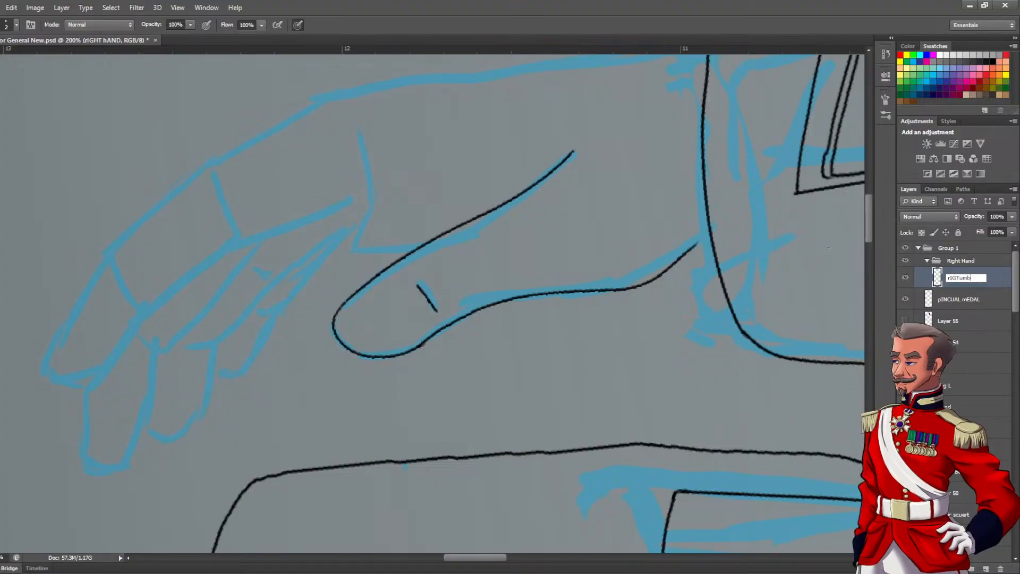
key(BackSpace)
key(BackSpace)
key(BackSpace)
key(BackSpace)
key(BackSpace)
key(BackSpace)
key(BackSpace)
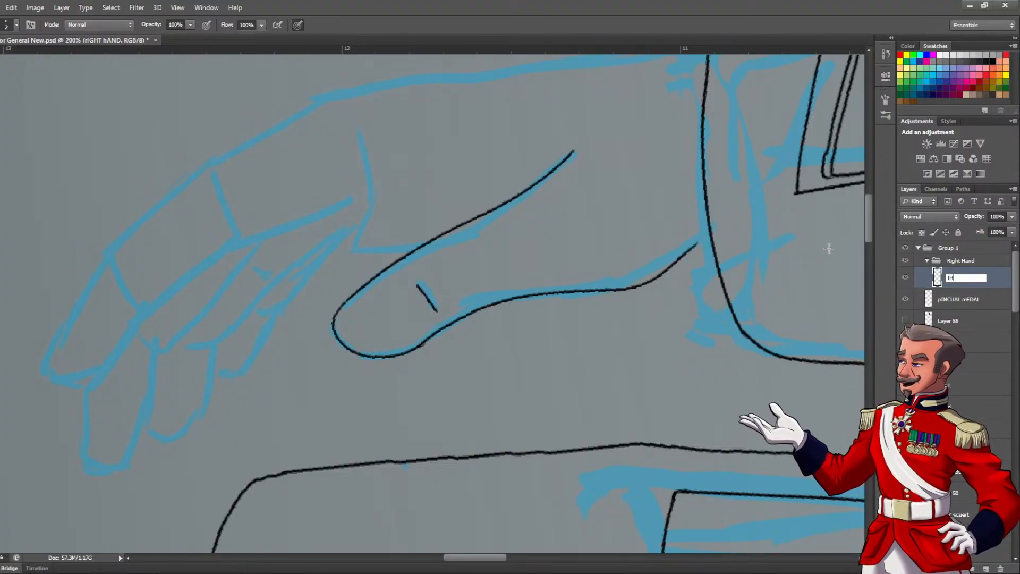
text(Thumb)
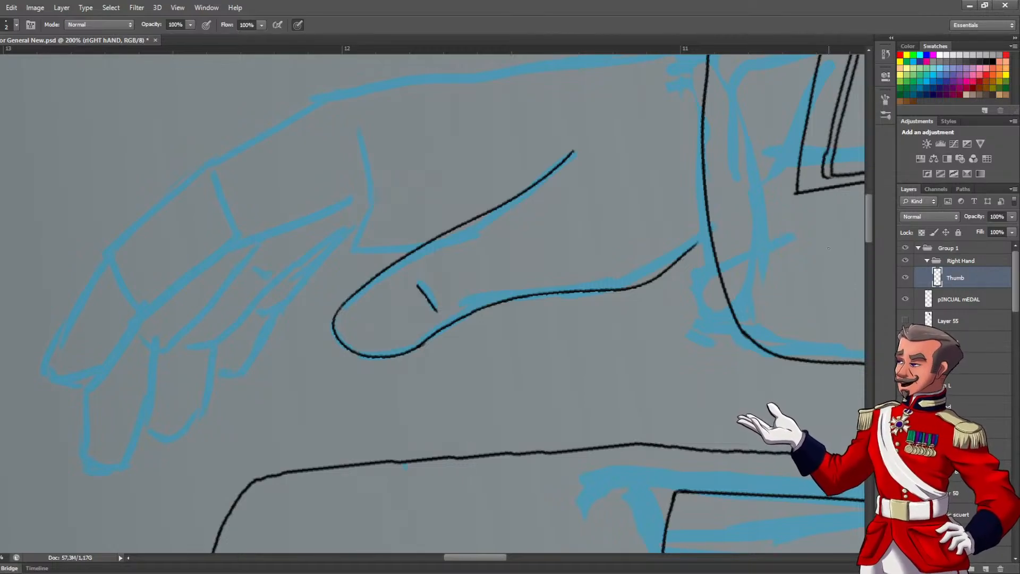
key(Return)
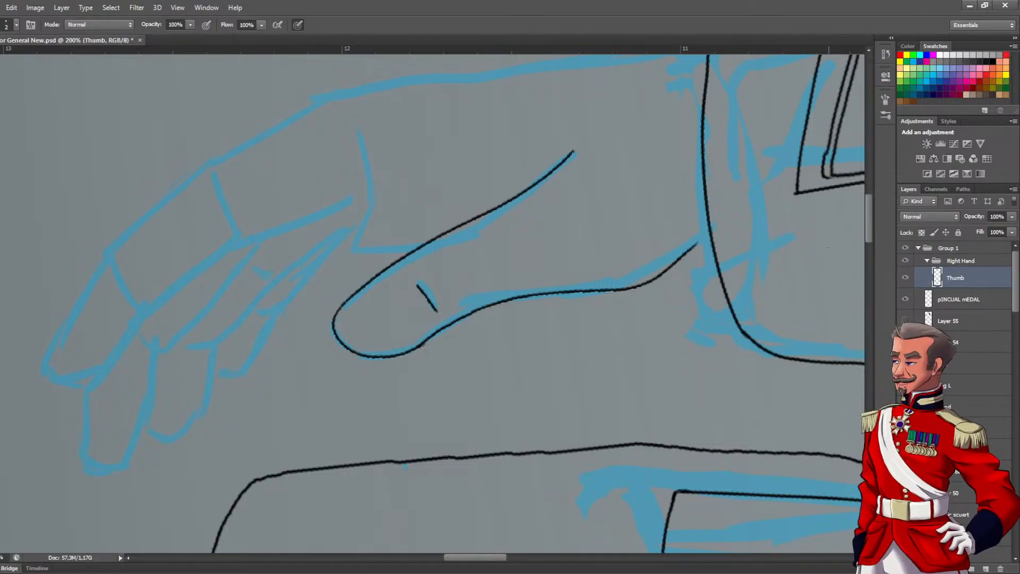
mouse_move(319, 228)
mouse_down()
mouse_move(358, 230)
mouse_move(366, 252)
mouse_up()
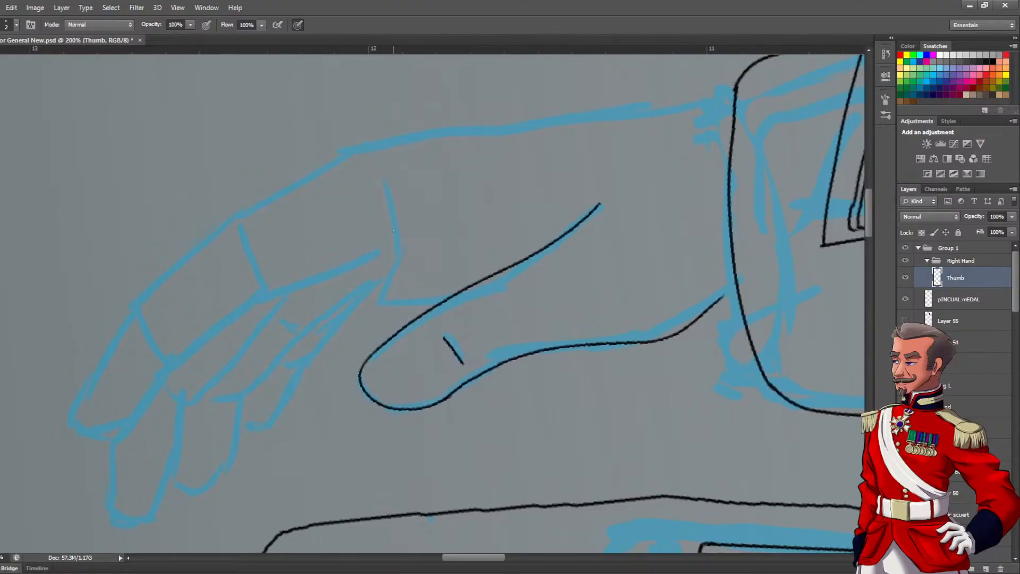
mouse_move(634, 157)
mouse_down()
mouse_move(420, 167)
mouse_move(250, 239)
mouse_up()
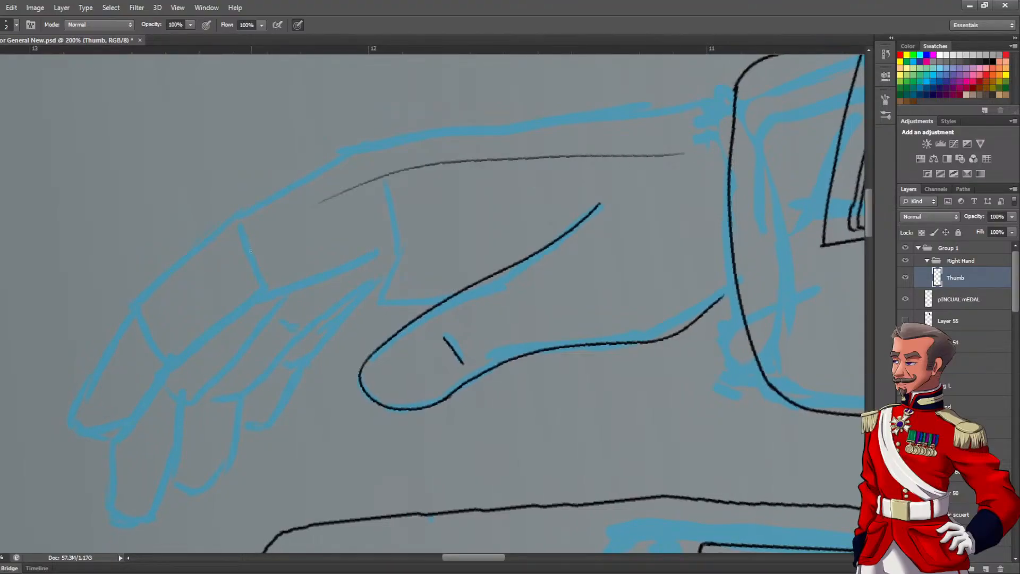
key(ctrl+z)
Add a new layer above Thumb and ink the palm's lower edge and corner, its short crease, and the upper hand edge to the cuff
click(985, 568)
drag(589, 206, 637, 254)
mouse_move(451, 355)
mouse_down()
mouse_move(509, 328)
mouse_move(629, 341)
mouse_move(732, 333)
mouse_move(788, 314)
mouse_up()
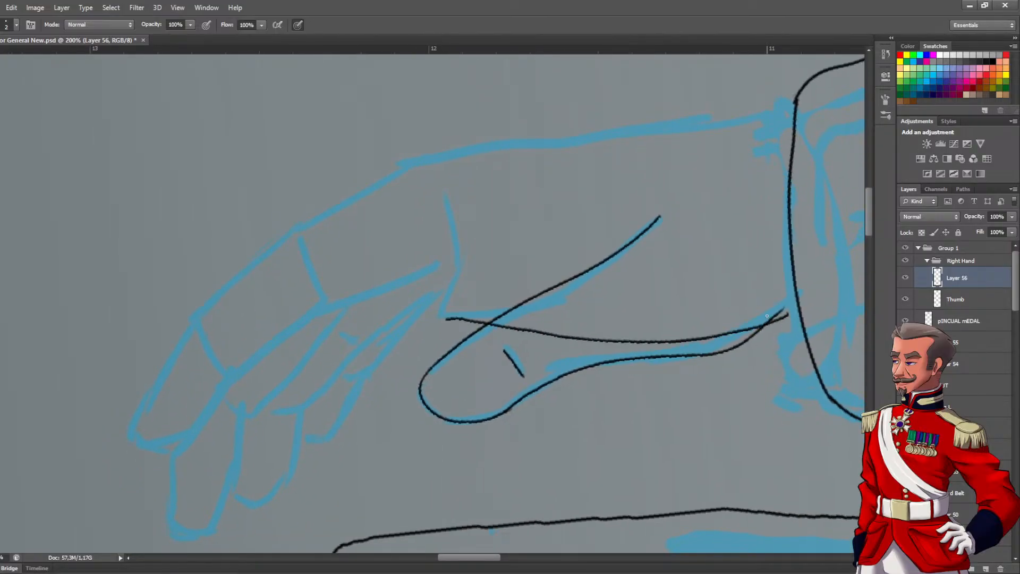
drag(550, 253, 556, 301)
drag(447, 319, 439, 297)
drag(403, 173, 794, 119)
Rename the palm line art layer as "Parm"
double_click(956, 278)
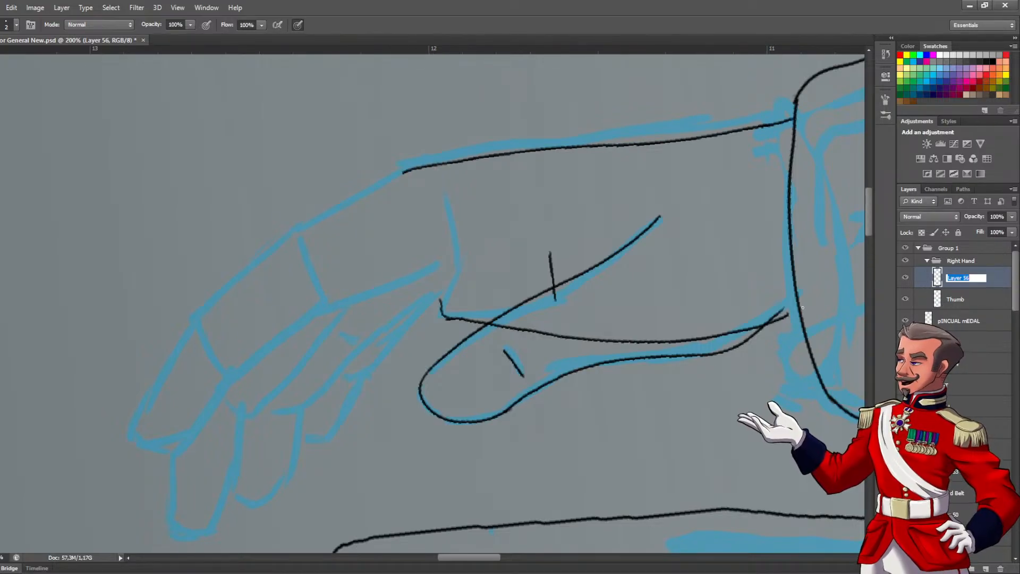
text(Parm)
key(Return)
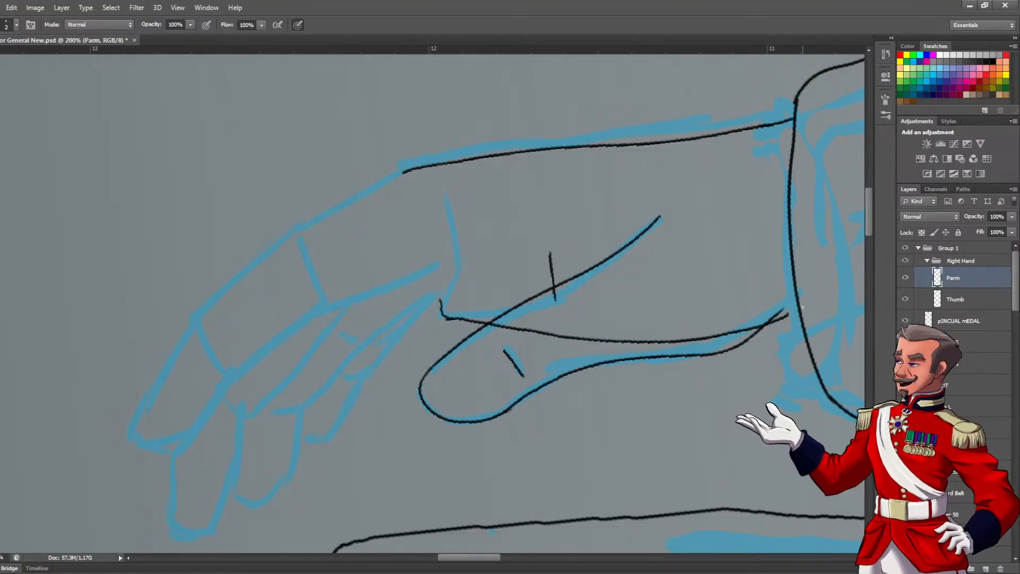
Add a new layer above Parm and ink the outermost finger's outline from the knuckle around the tip to the palm
click(986, 568)
drag(423, 250, 599, 192)
mouse_move(587, 101)
mouse_down()
mouse_move(392, 236)
mouse_move(309, 353)
mouse_move(319, 374)
mouse_move(331, 382)
mouse_move(426, 343)
mouse_move(363, 369)
mouse_move(449, 276)
mouse_move(512, 234)
mouse_move(654, 187)
mouse_up()
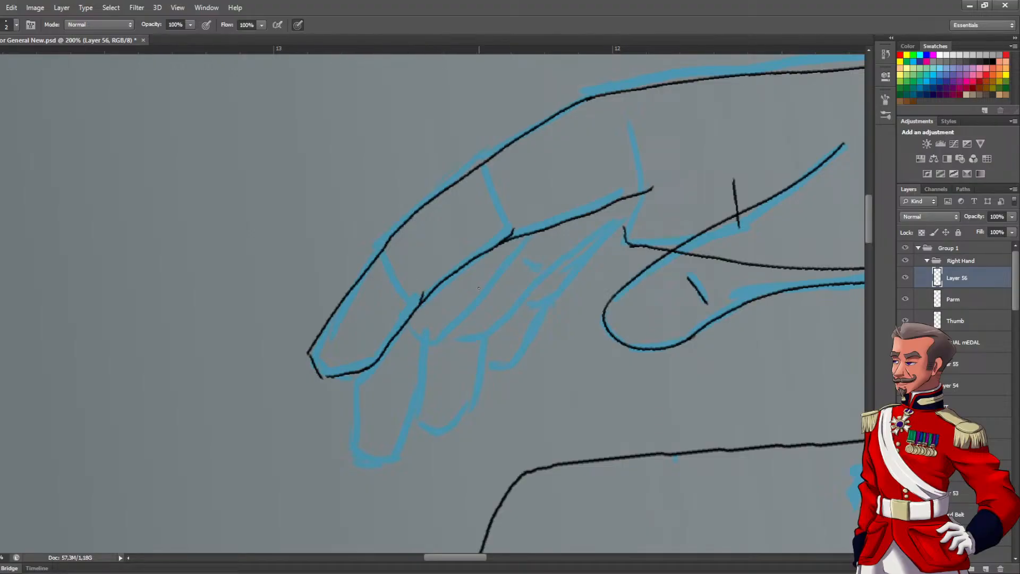
Rename the first finger's layer as "Finger 1" and toggle its visibility to check the line art
double_click(954, 278)
text(Finger 1)
key(Return)
click(906, 277)
click(906, 278)
Add a new layer above Finger 1 and ink the second finger's outline around the tip and along both edges toward the knuckle
click(986, 566)
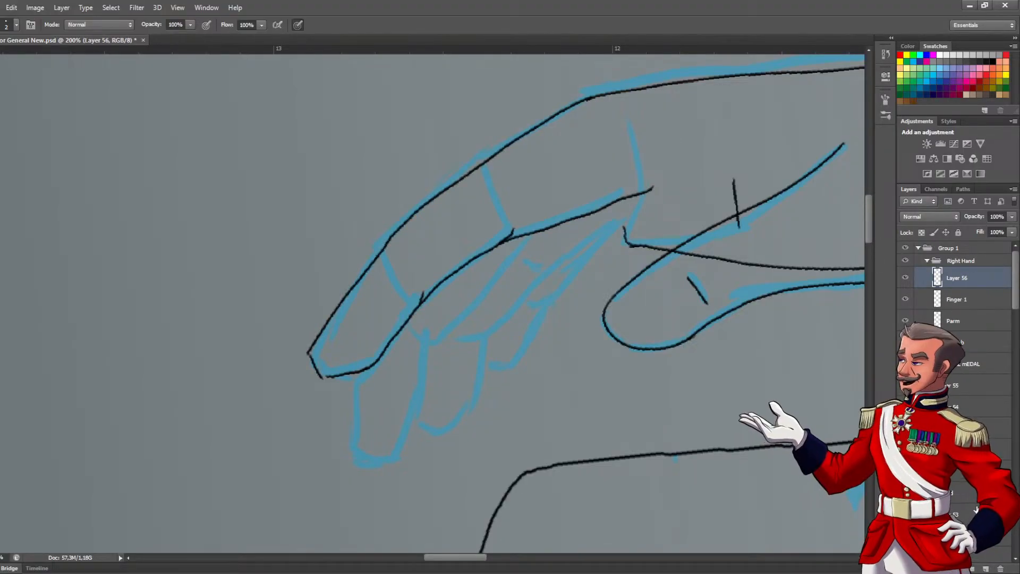
mouse_move(451, 210)
mouse_down()
mouse_move(389, 290)
mouse_move(355, 430)
mouse_move(368, 458)
mouse_move(396, 461)
mouse_move(412, 423)
mouse_move(435, 334)
mouse_move(416, 336)
mouse_move(436, 341)
mouse_move(517, 256)
mouse_up()
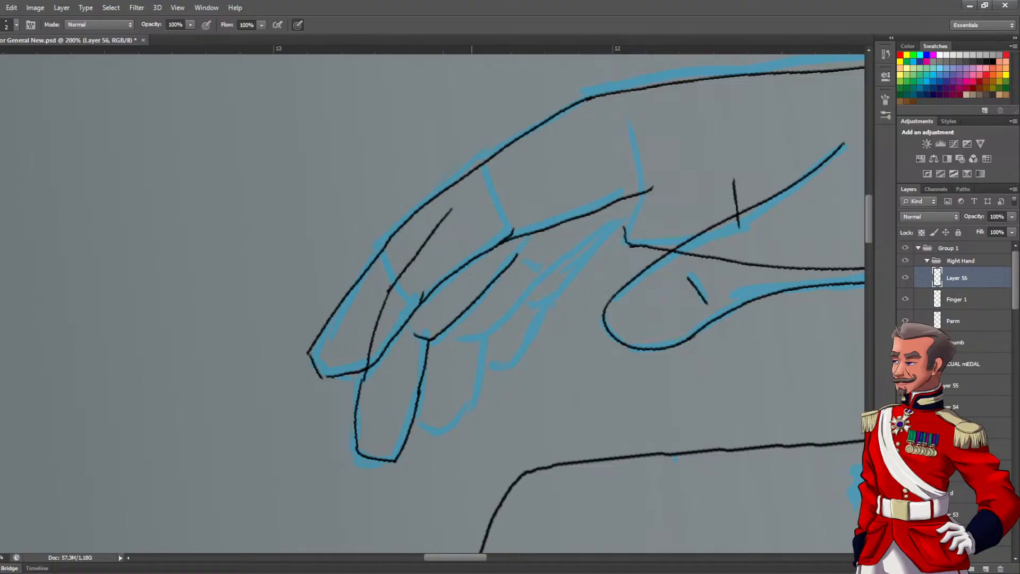
drag(525, 243, 586, 193)
drag(498, 254, 517, 253)
drag(475, 192, 527, 170)
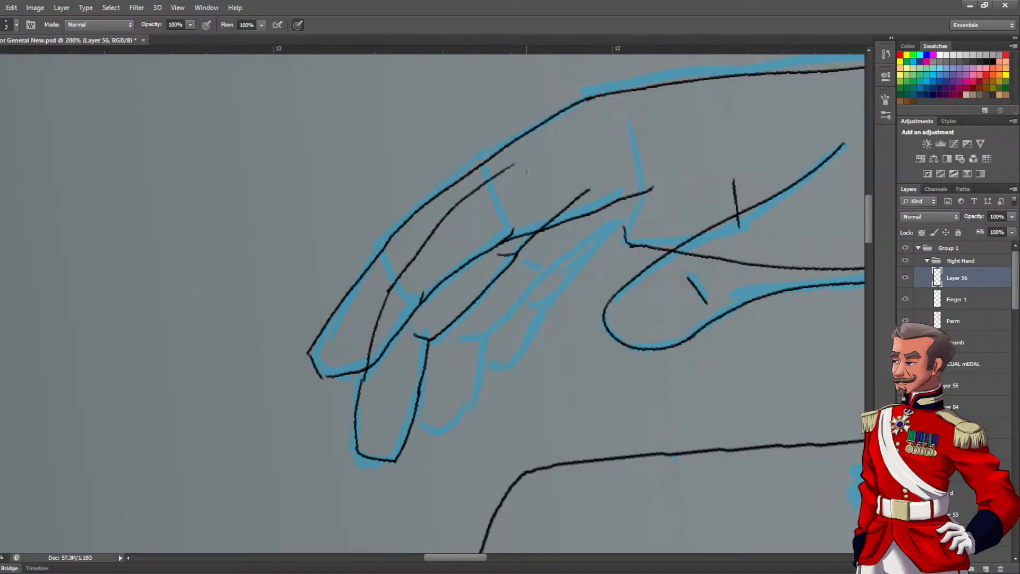
key(ctrl+z)
drag(453, 209, 585, 119)
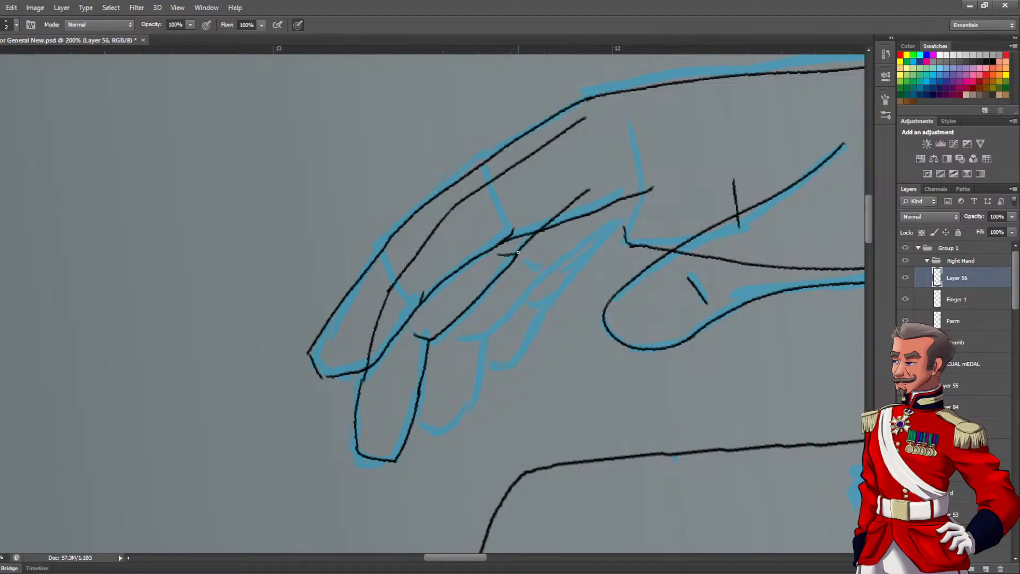
mouse_move(517, 256)
mouse_down()
mouse_move(643, 179)
mouse_move(578, 195)
mouse_move(526, 242)
mouse_up()
Touch up the second finger's lower edge near the palm and toggle its layer's visibility to check the lines
key(e)
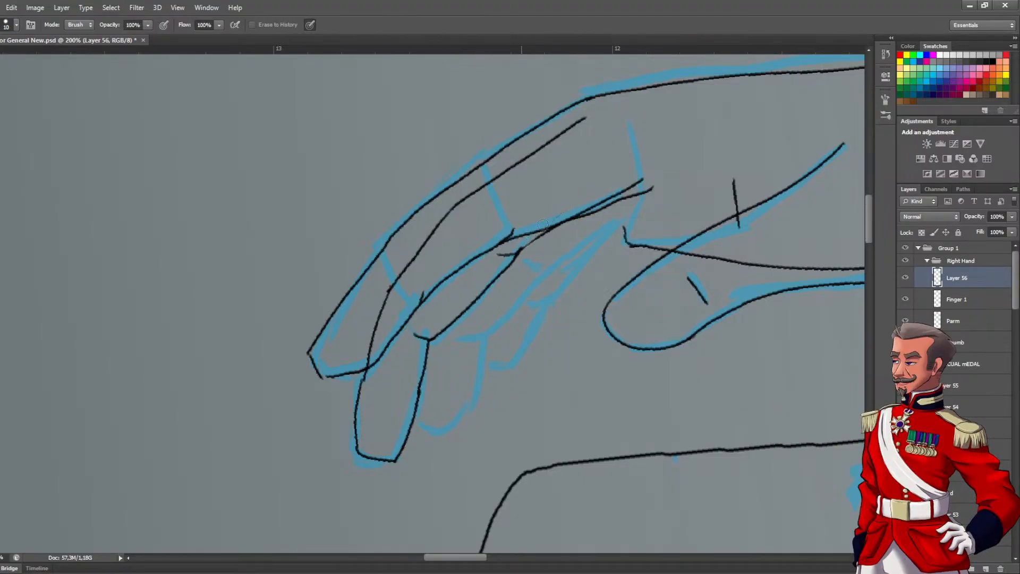
mouse_move(575, 204)
mouse_down()
mouse_move(519, 254)
mouse_move(645, 181)
mouse_up()
key(b)
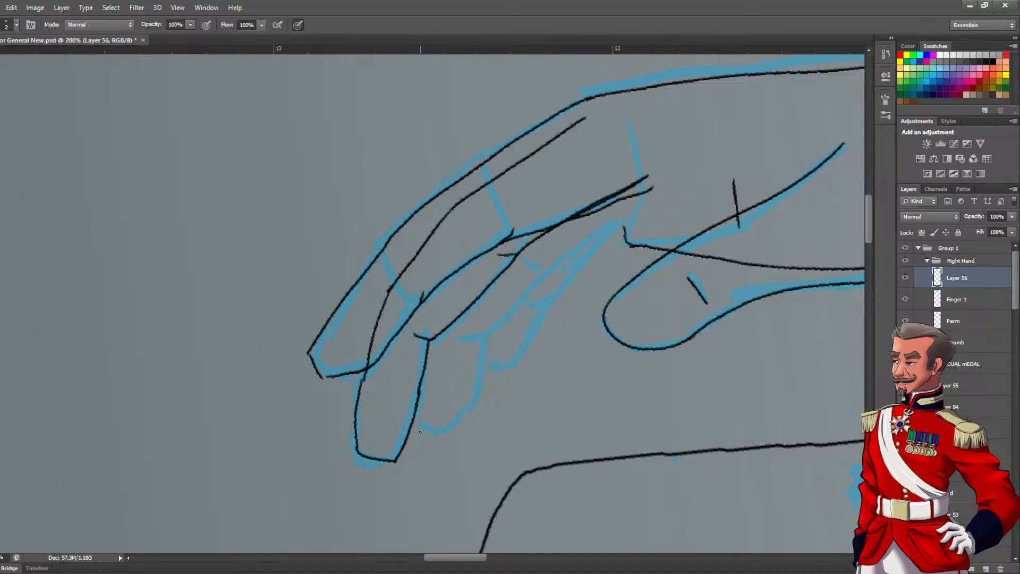
click(905, 277)
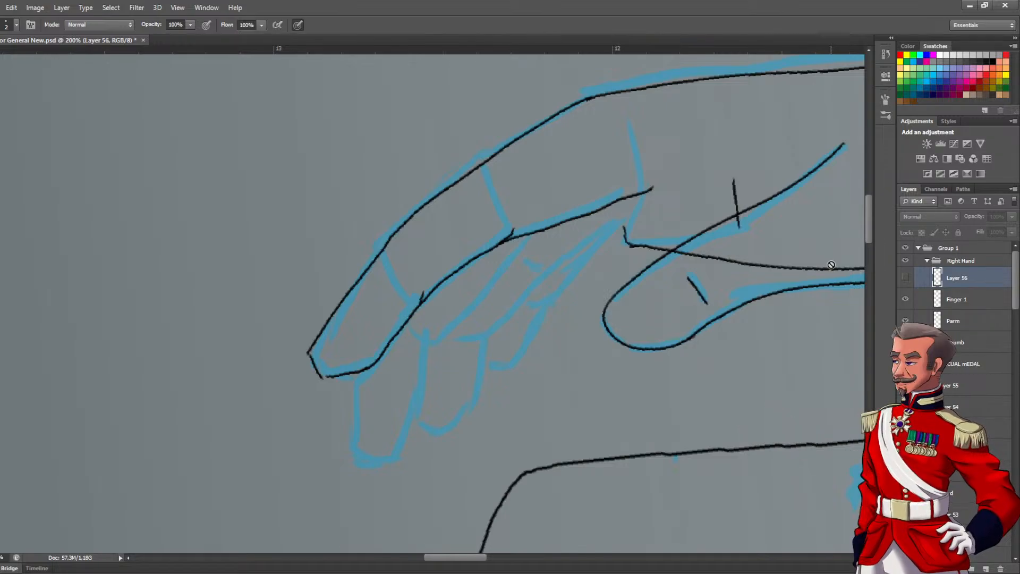
click(906, 278)
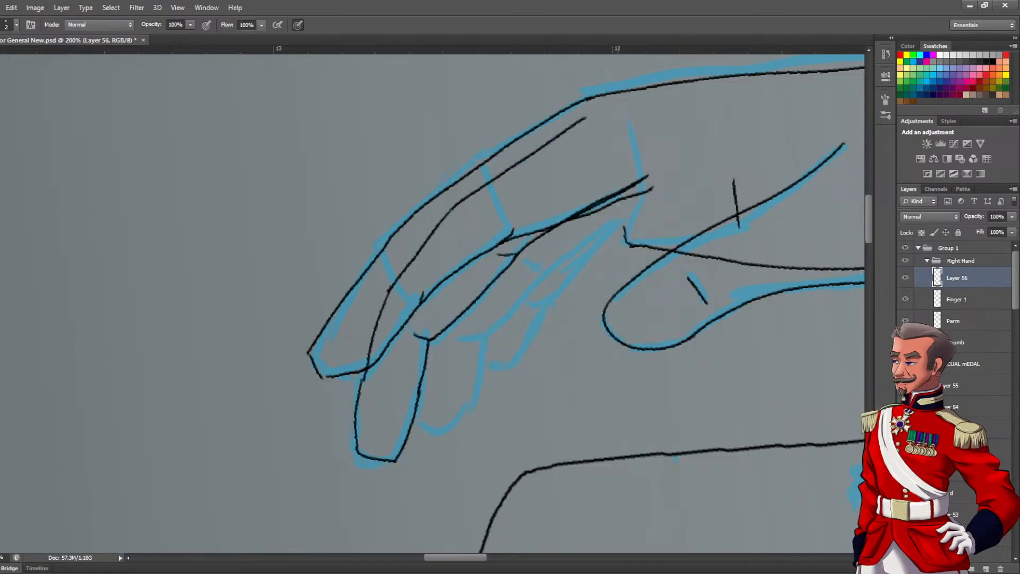
Hide the Finger 1 layer and erase the second finger's upper and lower lines between the middle joint and the knuckle
click(905, 300)
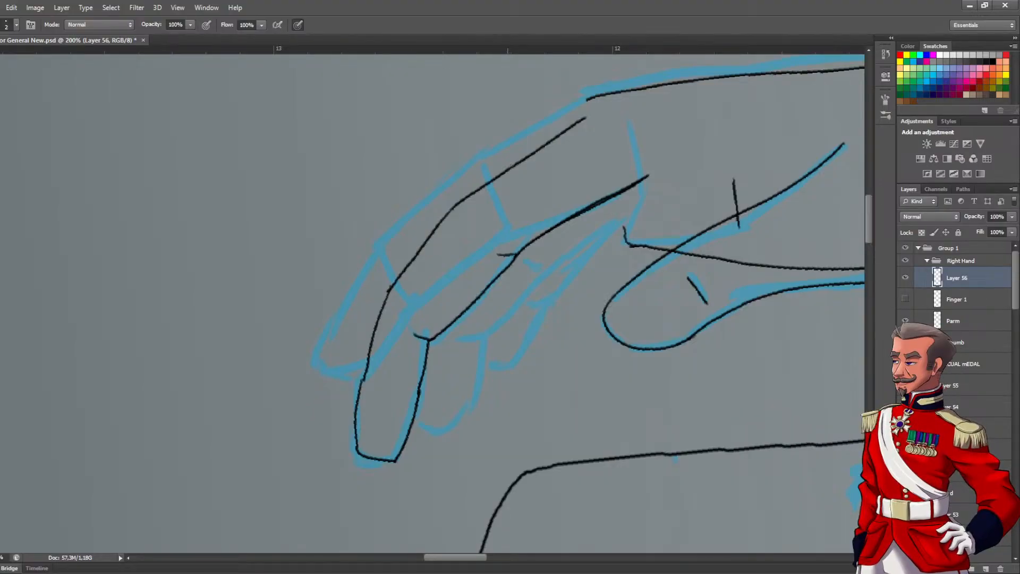
key(e)
mouse_move(649, 176)
mouse_down()
mouse_move(511, 259)
mouse_move(505, 247)
mouse_move(520, 258)
mouse_move(501, 244)
mouse_move(500, 254)
mouse_move(571, 235)
mouse_move(535, 226)
mouse_up()
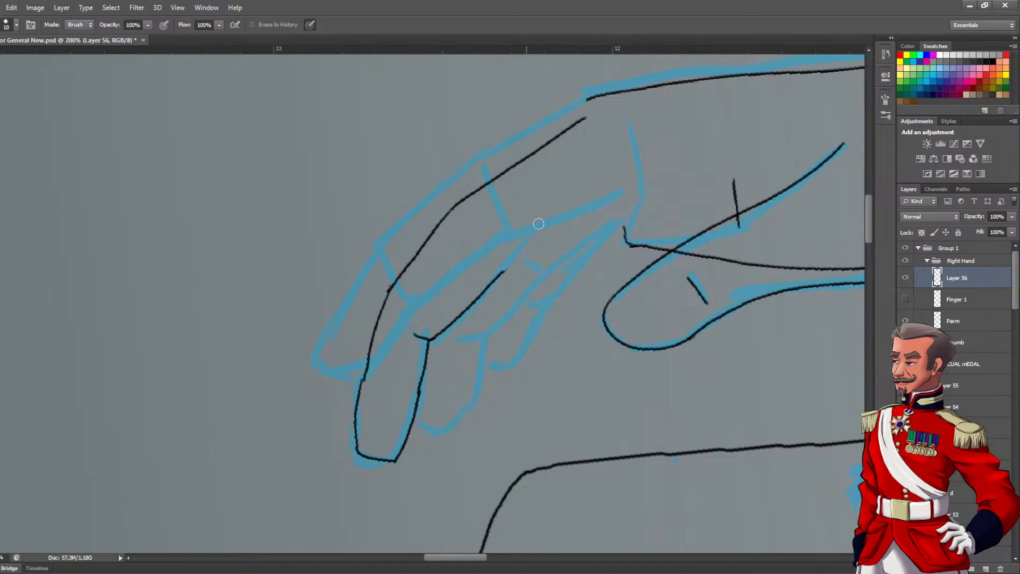
drag(584, 118, 460, 200)
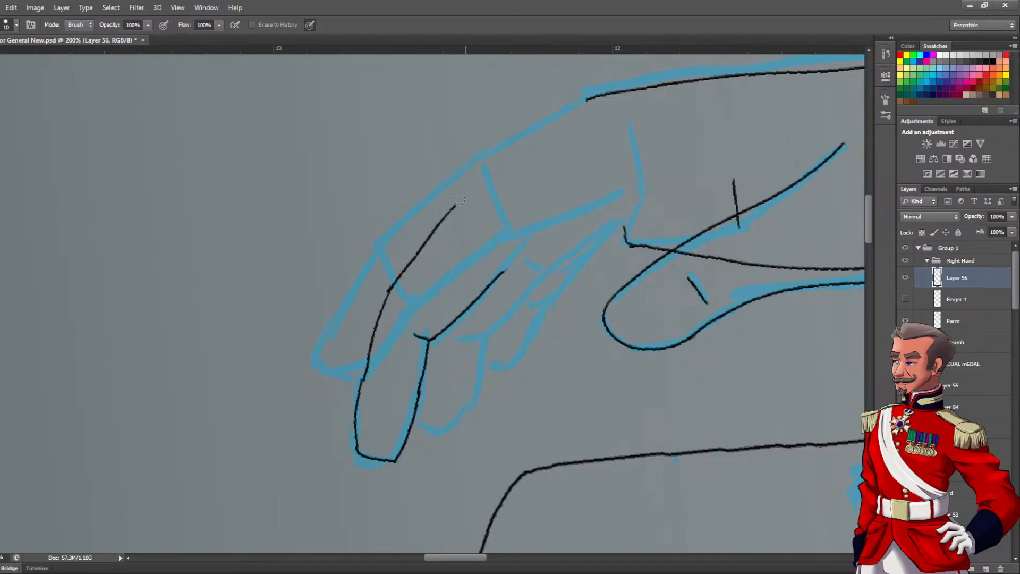
key(b)
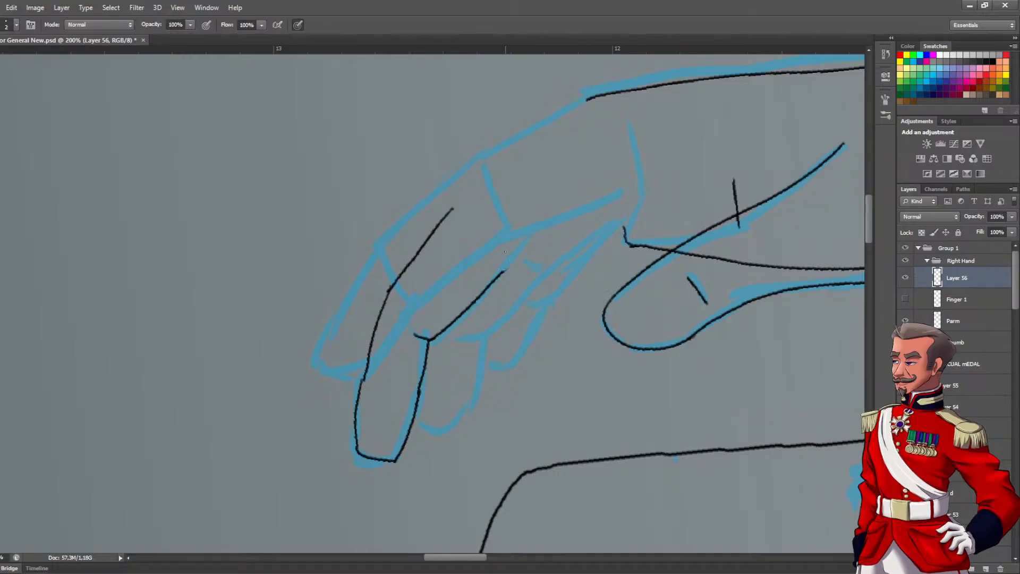
Re-ink the second finger's lower edge to the palm and its upper edge to the knuckle with smoother curves
drag(500, 274, 624, 196)
drag(449, 209, 594, 133)
key(ctrl+z)
mouse_move(451, 207)
mouse_down()
mouse_move(527, 153)
mouse_move(593, 124)
mouse_up()
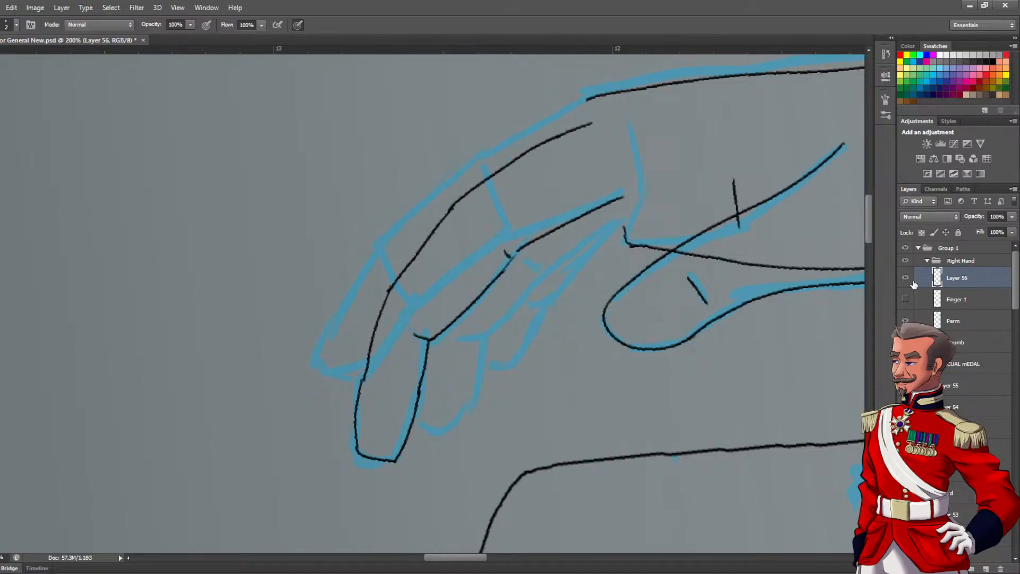
Rename the second finger's layer as "Finger2"
double_click(955, 278)
text(Fin)
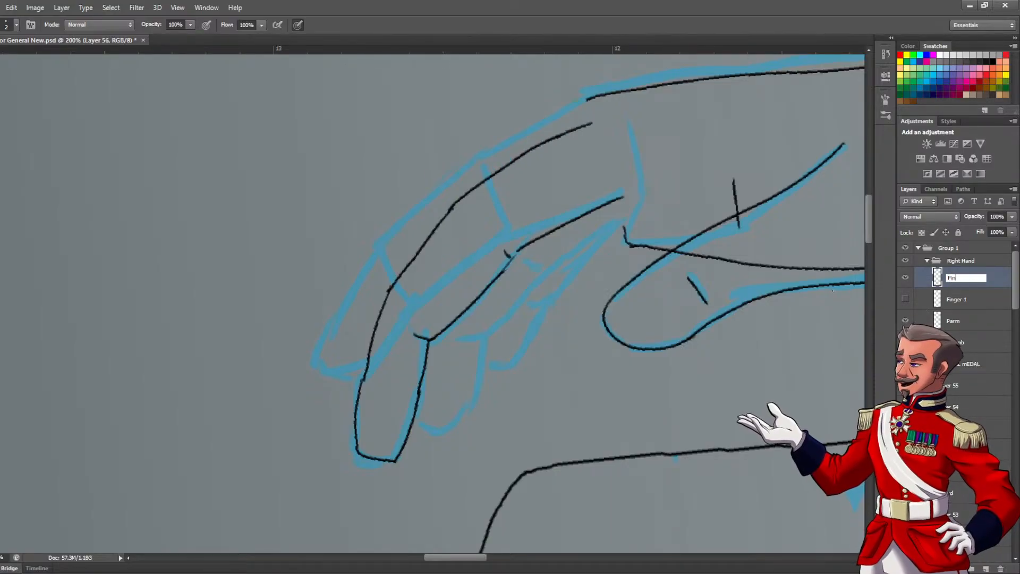
text(ger2)
key(Return)
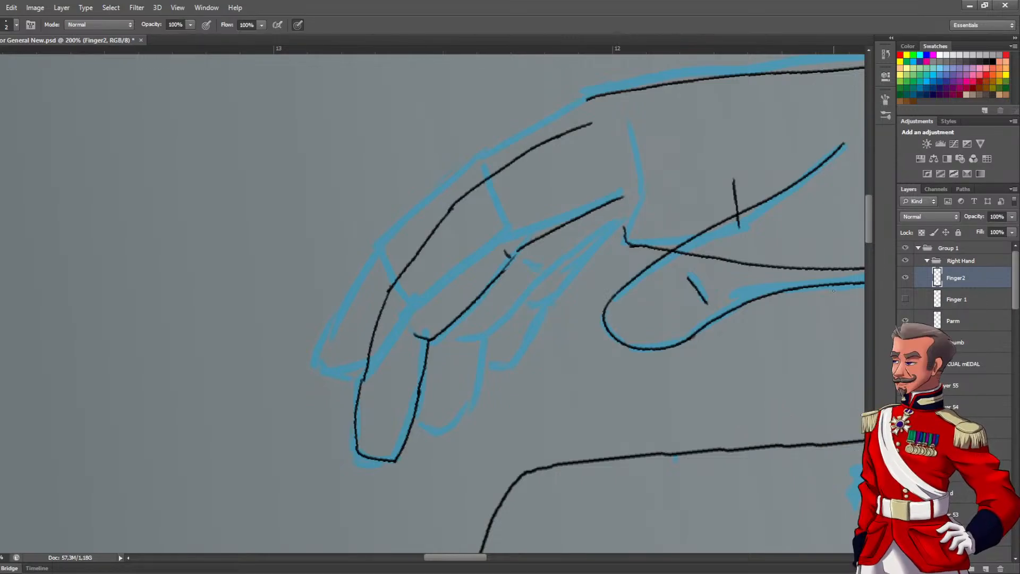
Add a new layer above Finger2, hide Finger2, and ink the third finger's outline with its joint creases back to the hand
click(985, 568)
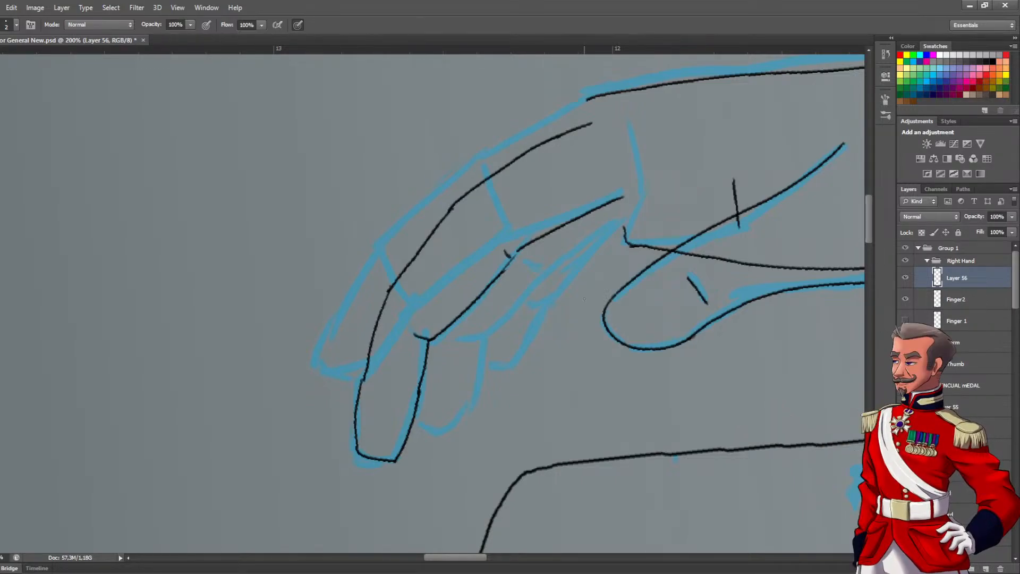
click(906, 300)
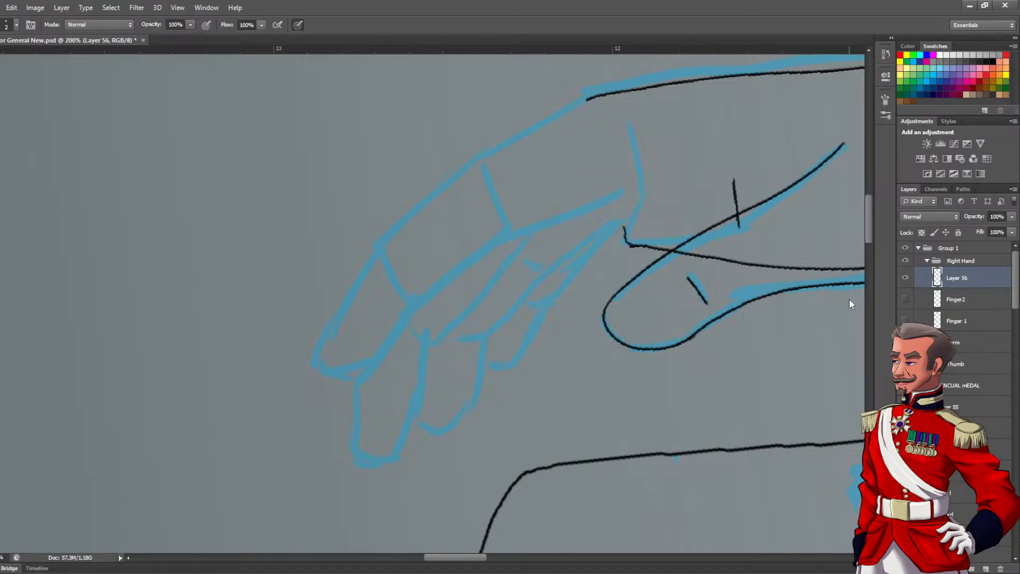
mouse_move(410, 401)
mouse_down()
mouse_move(476, 406)
mouse_move(464, 420)
mouse_move(453, 422)
mouse_move(481, 395)
mouse_move(490, 334)
mouse_move(562, 264)
mouse_move(555, 269)
mouse_move(642, 217)
mouse_up()
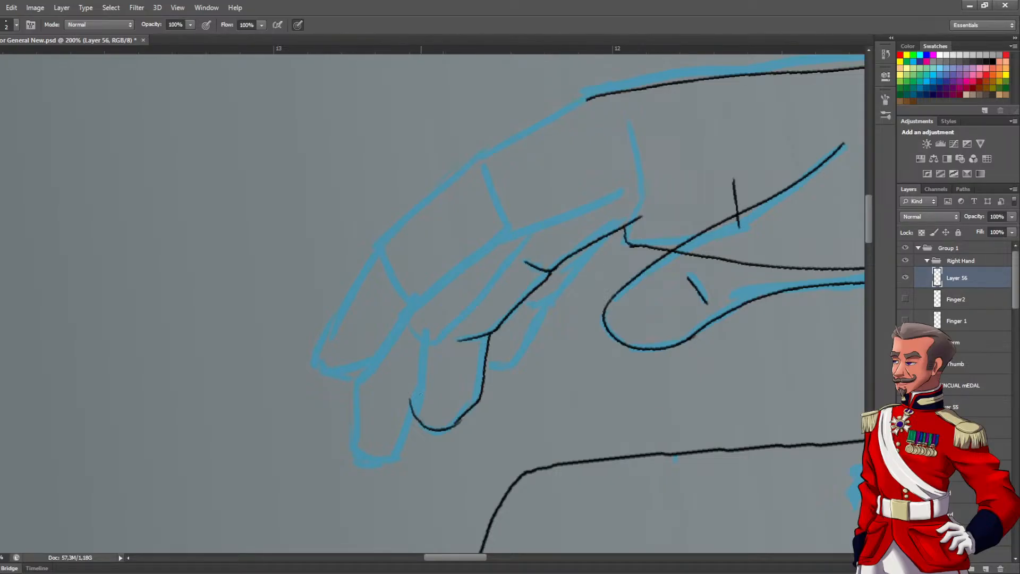
mouse_move(418, 409)
mouse_down()
mouse_move(429, 323)
mouse_move(500, 249)
mouse_up()
key(ctrl+z)
mouse_move(432, 312)
mouse_down()
mouse_move(486, 249)
mouse_move(599, 162)
mouse_up()
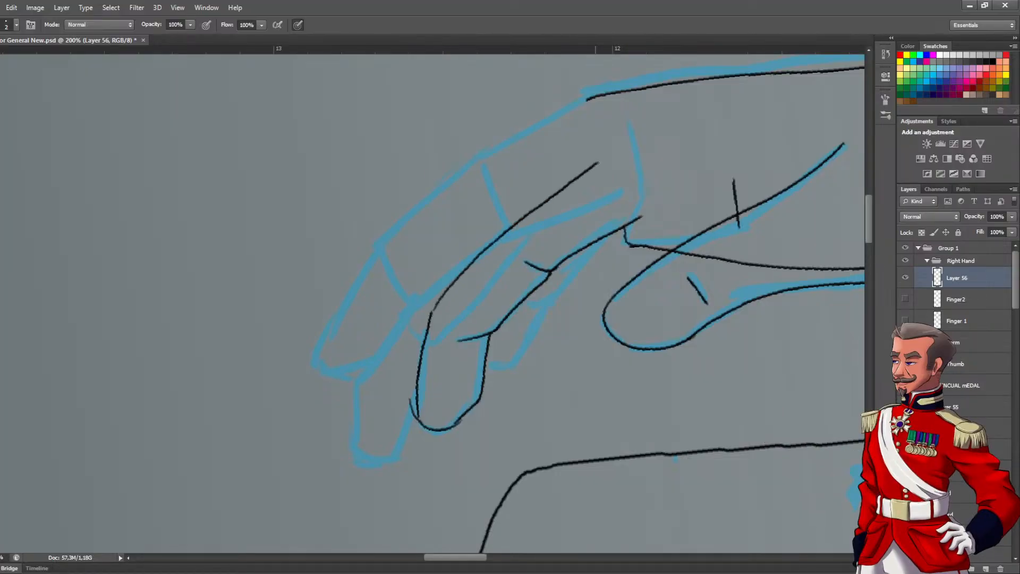
Erase the overshooting line at the third finger's tip and redraw the rounded fingertip
key(e)
mouse_move(405, 398)
mouse_down()
mouse_move(407, 417)
mouse_move(408, 407)
mouse_up()
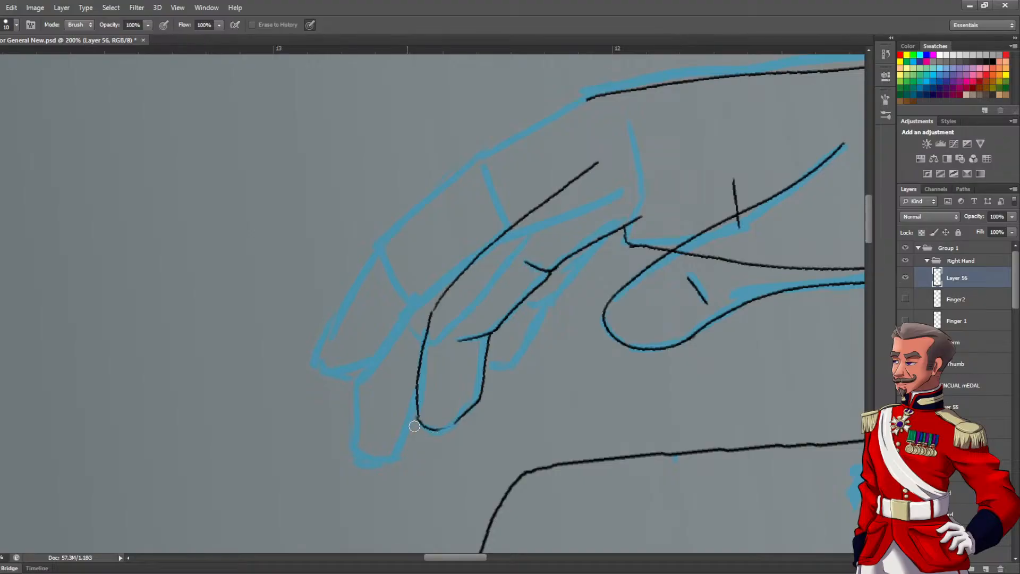
key(b)
mouse_move(418, 418)
mouse_down()
mouse_move(453, 430)
mouse_move(467, 412)
mouse_up()
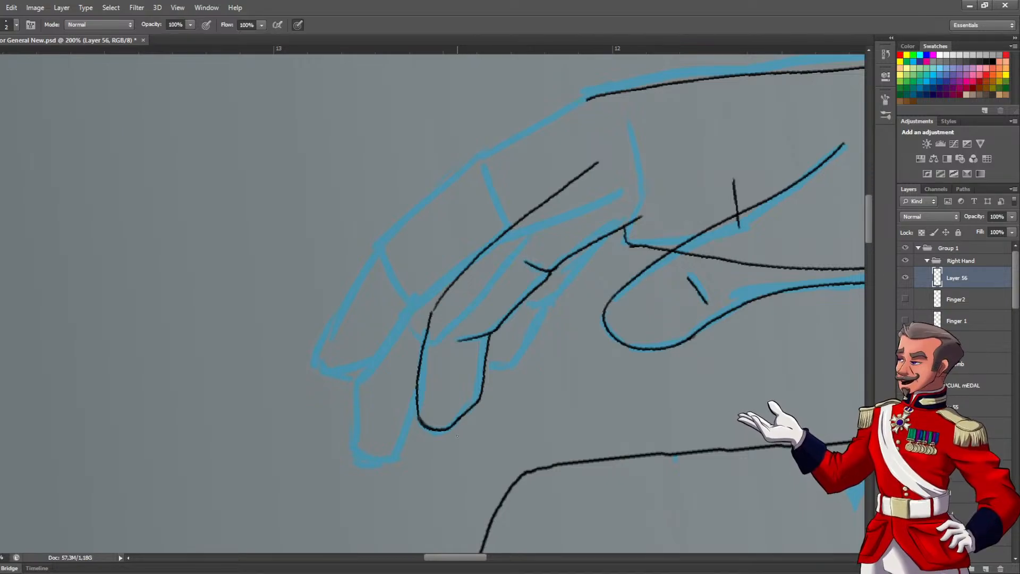
Show the Finger2 and Finger 1 layers again to check the whole inked hand
click(906, 299)
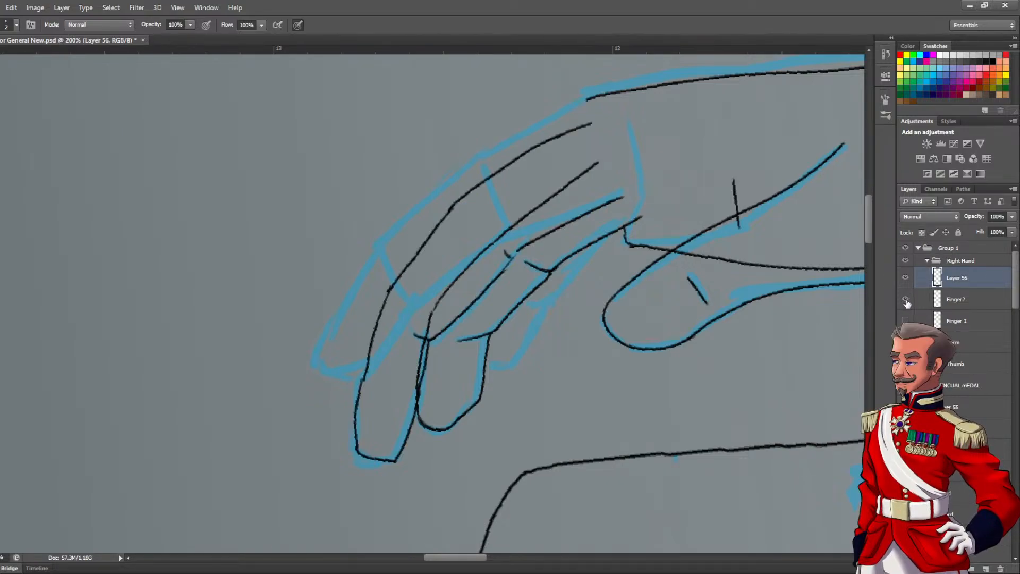
click(905, 321)
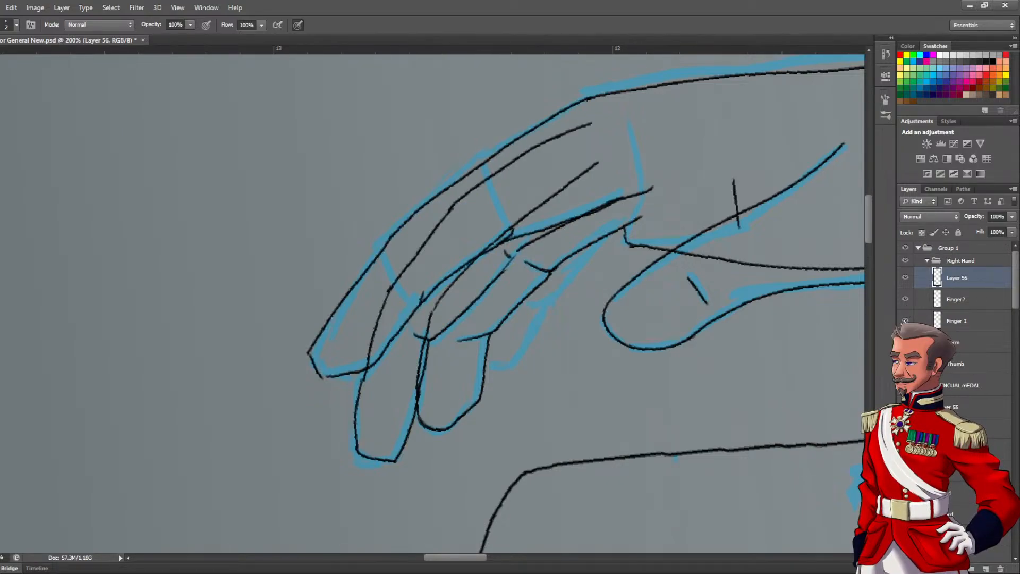
alt+click(430, 247)
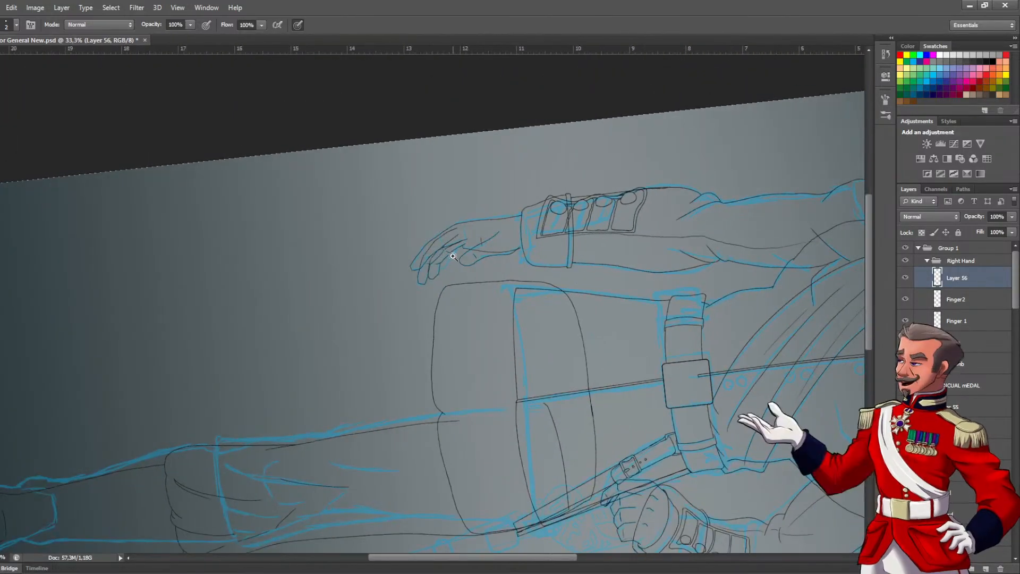
Hide the three inked finger layers and rename Layer 56 as "Finger 3"
ctrl+click(451, 256)
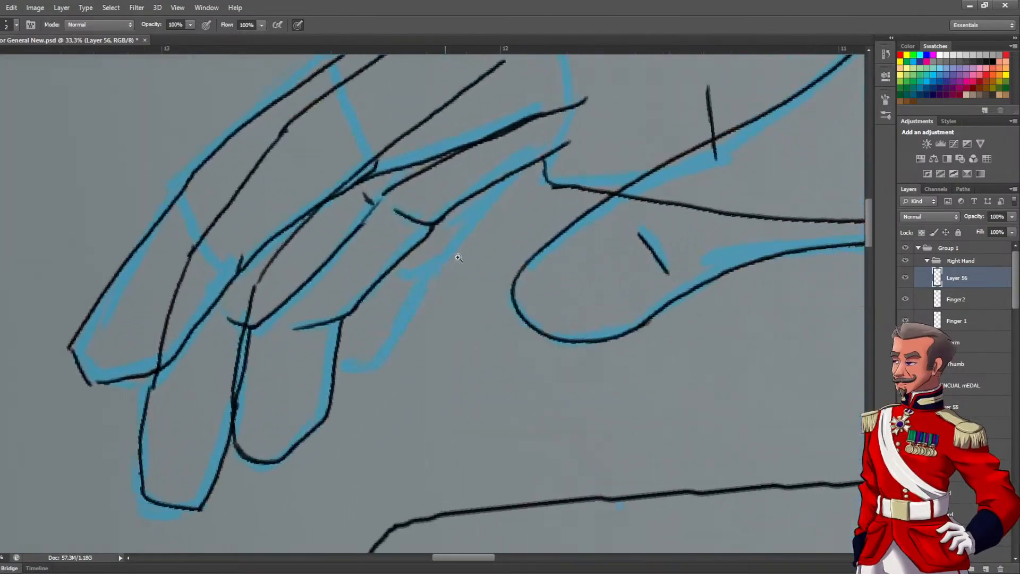
drag(906, 278, 905, 319)
double_click(955, 278)
text(Finger 3)
key(Return)
Add a new layer above Finger 3 and name it "Finger 4"
click(986, 569)
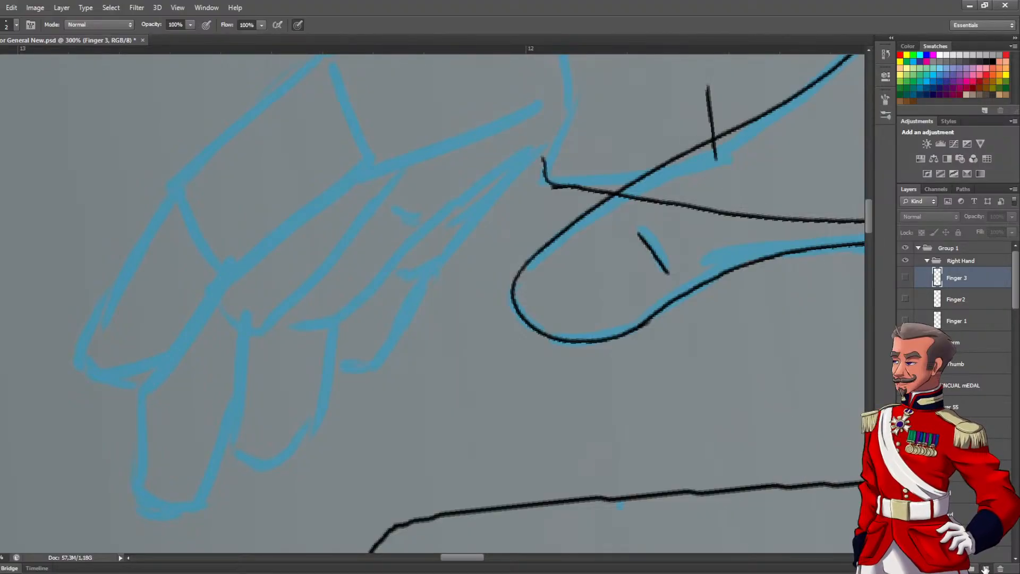
double_click(957, 277)
text(Fi)
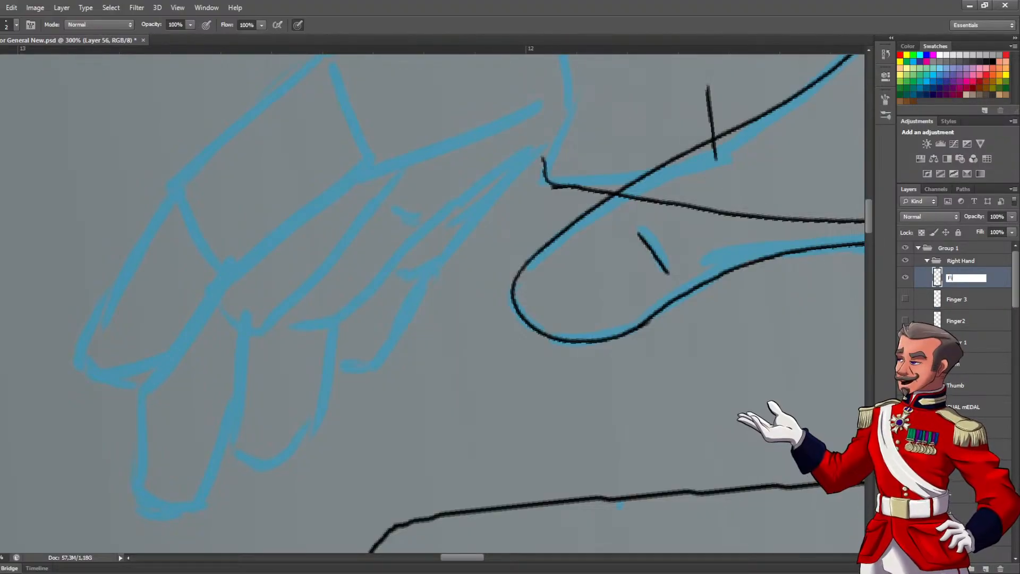
text(nger 4)
key(Return)
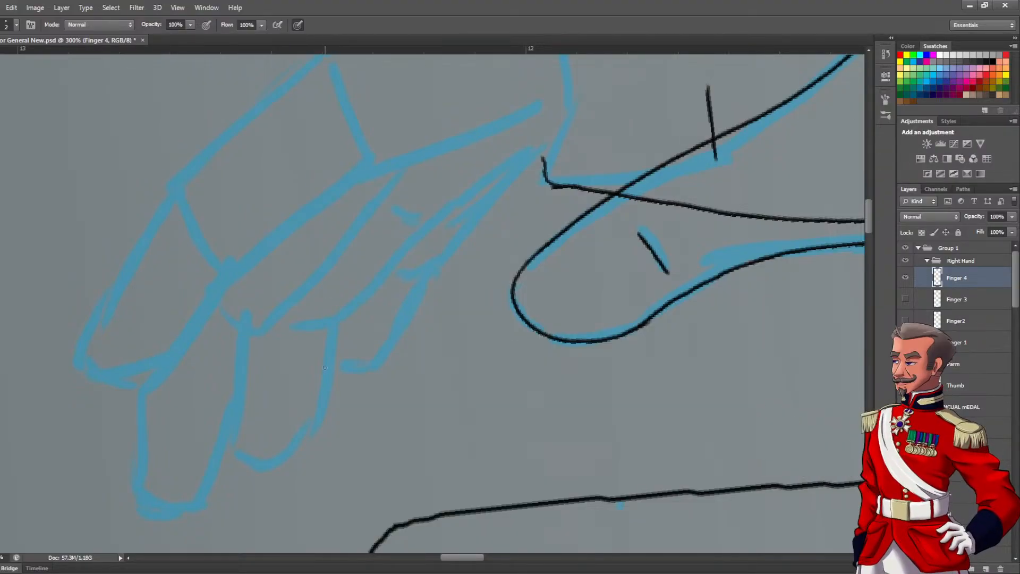
Ink the fourth finger's closed outline with its joint creases back to the palm, and erase the overshooting line at the upper crease
drag(374, 340, 387, 354)
mouse_move(332, 375)
mouse_down()
mouse_move(376, 386)
mouse_move(407, 358)
mouse_move(432, 296)
mouse_move(454, 285)
mouse_move(511, 211)
mouse_move(488, 234)
mouse_move(562, 179)
mouse_up()
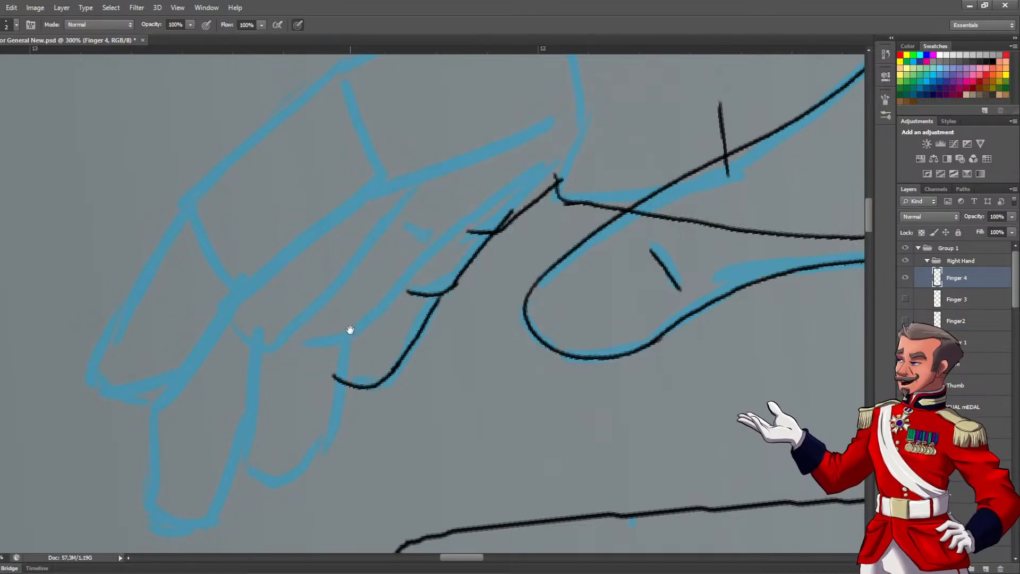
drag(353, 332, 363, 369)
mouse_move(342, 414)
mouse_down()
mouse_move(383, 299)
mouse_move(436, 254)
mouse_up()
key(ctrl+z)
mouse_move(381, 302)
mouse_down()
mouse_move(448, 232)
mouse_move(542, 183)
mouse_up()
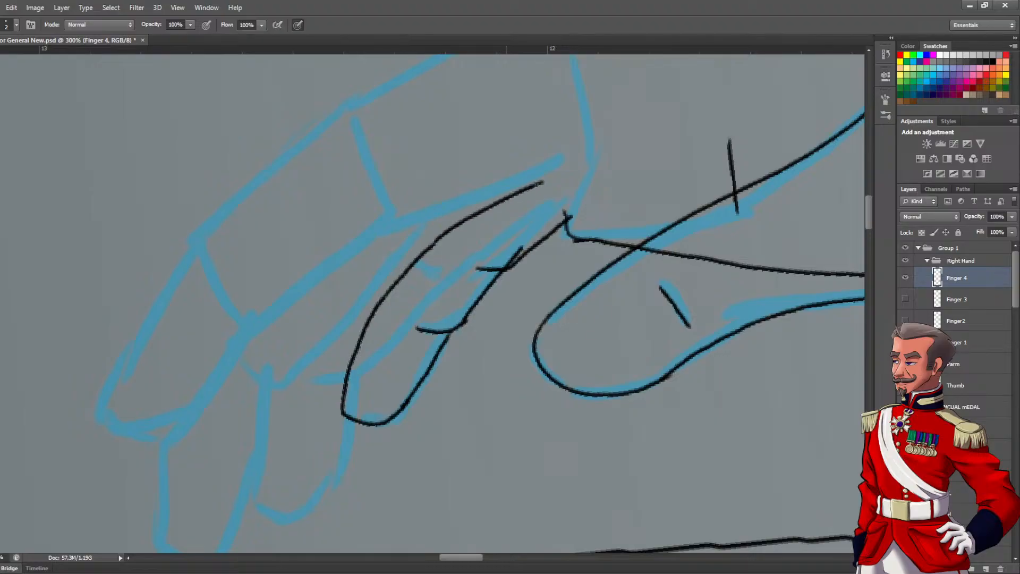
mouse_move(434, 244)
mouse_down()
mouse_move(551, 154)
mouse_move(564, 229)
mouse_up()
key(e)
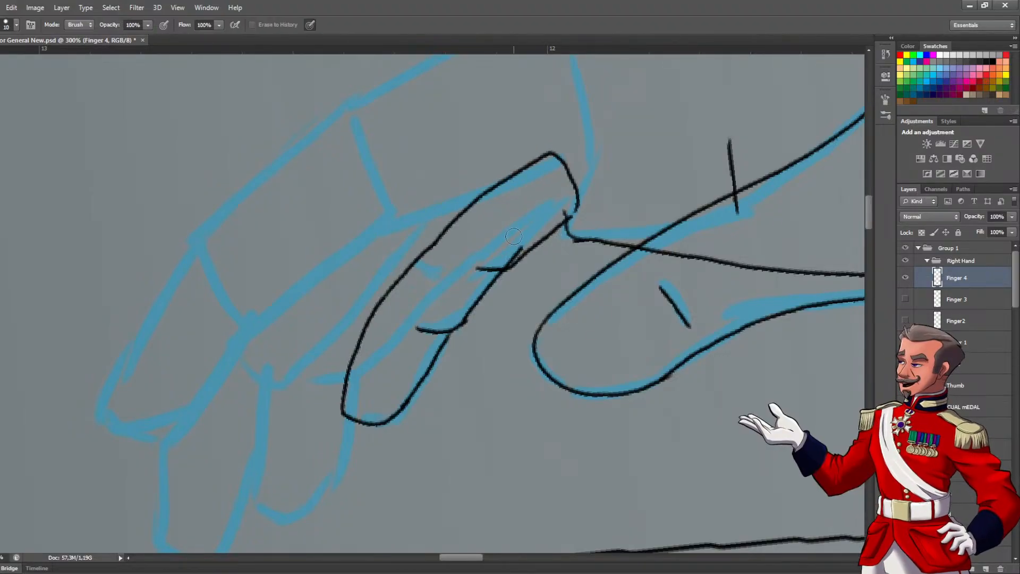
drag(503, 258, 516, 245)
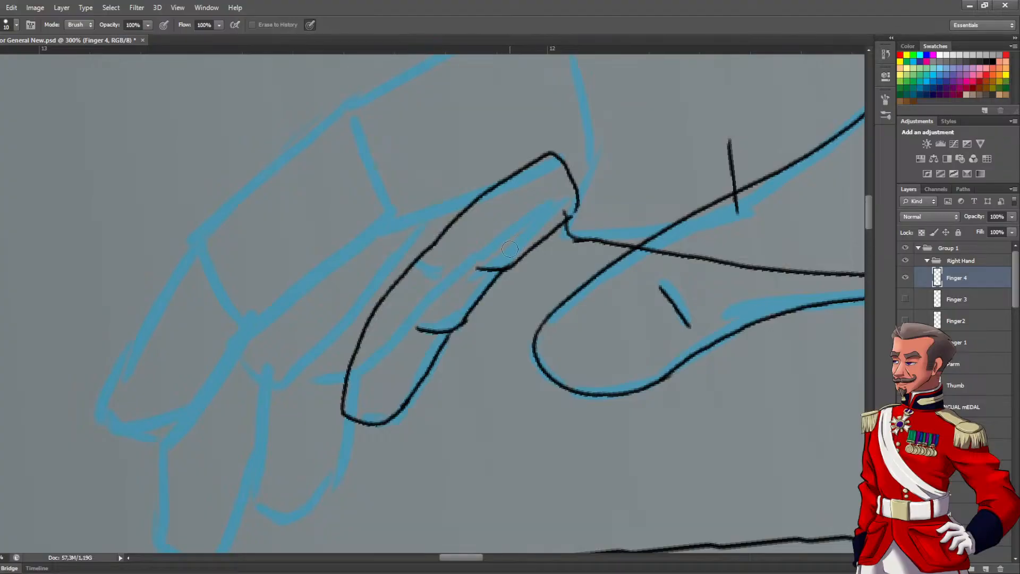
Show the Finger 3, Finger2 and Finger 1 layers to check the complete inked hand against the sleeve
scroll(547, 224, down, 4)
drag(903, 304, 905, 343)
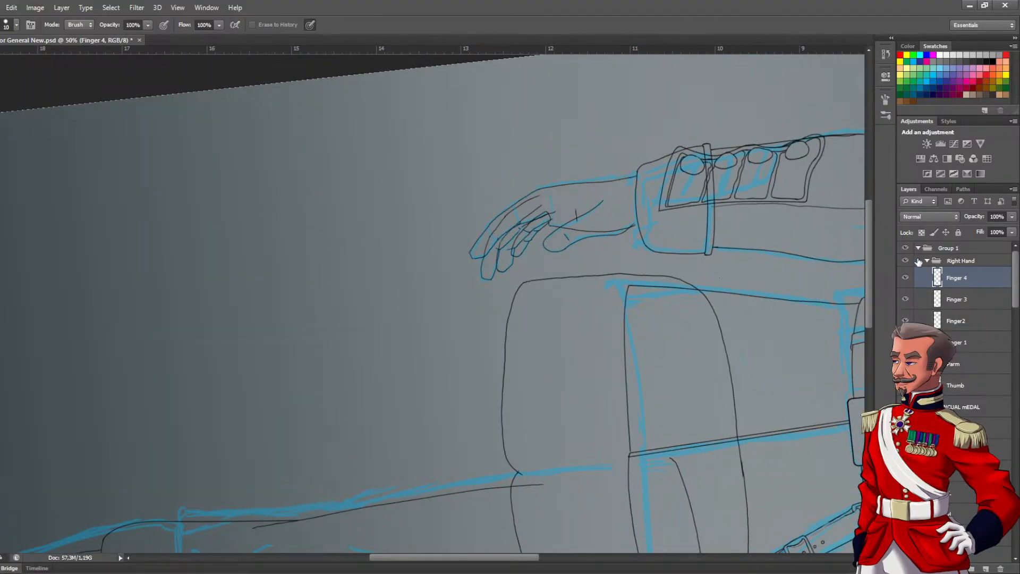
drag(611, 237, 424, 275)
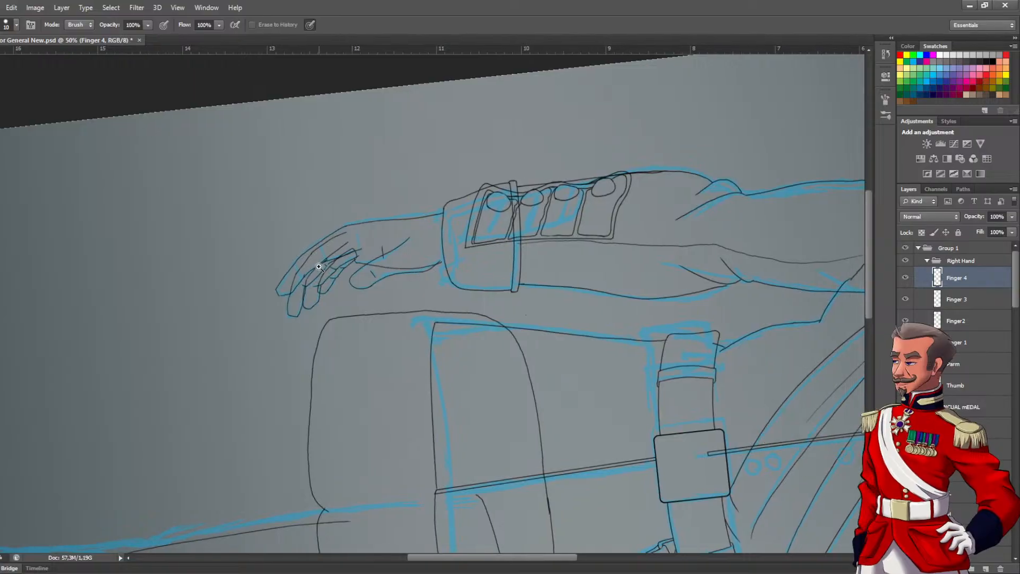
scroll(319, 267, up, 5)
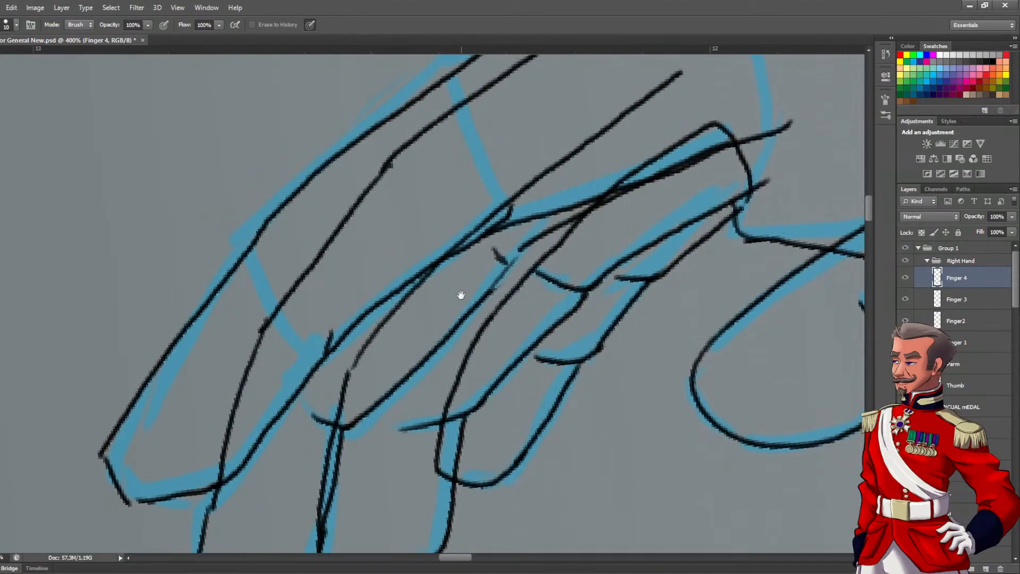
Hide all finger layers except Finger 1 and brush guide lines along the first finger toward the back of the hand on that layer
click(905, 277)
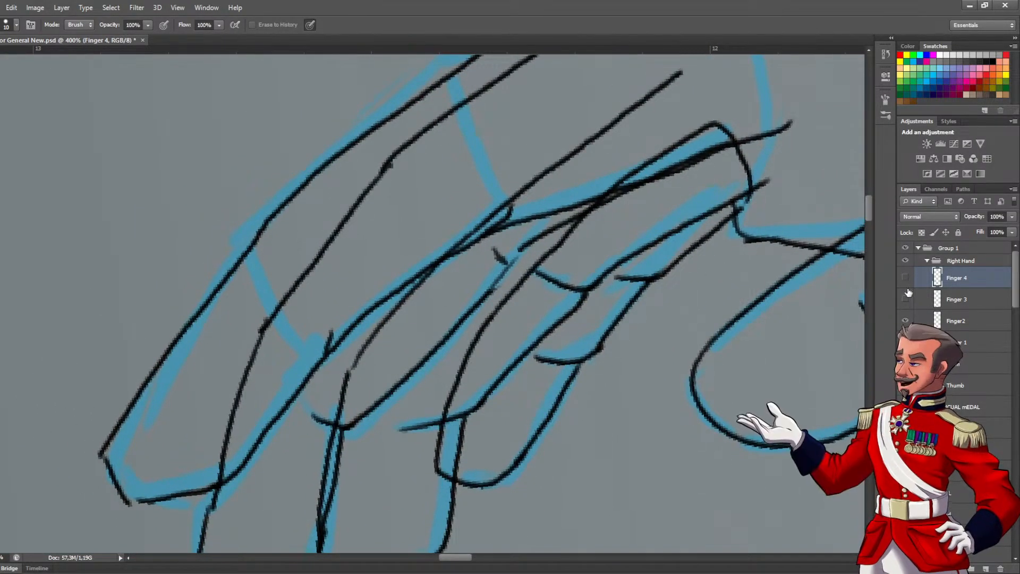
drag(905, 299, 905, 342)
click(905, 342)
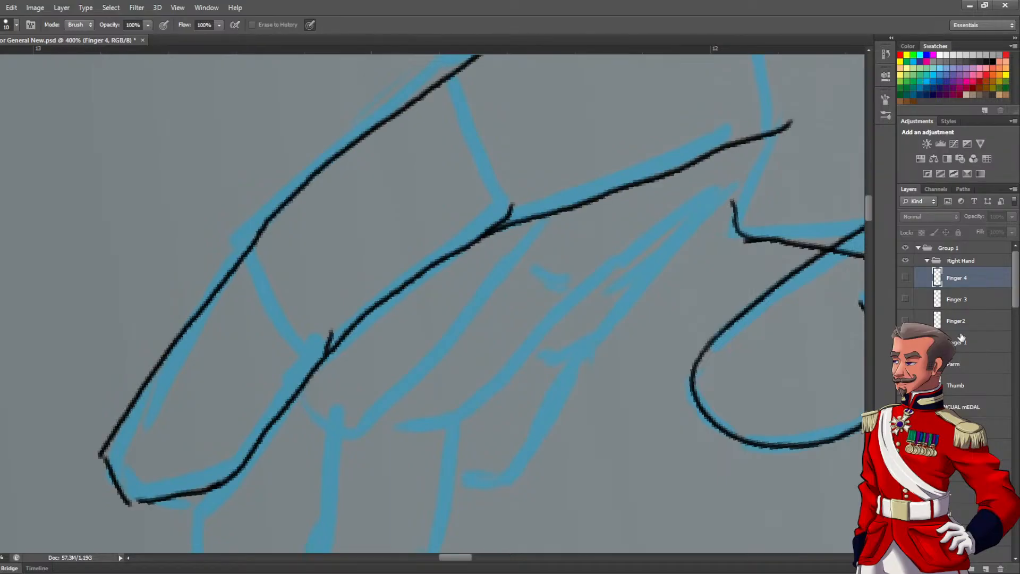
click(960, 342)
scroll(446, 213, down, 2)
drag(519, 196, 471, 250)
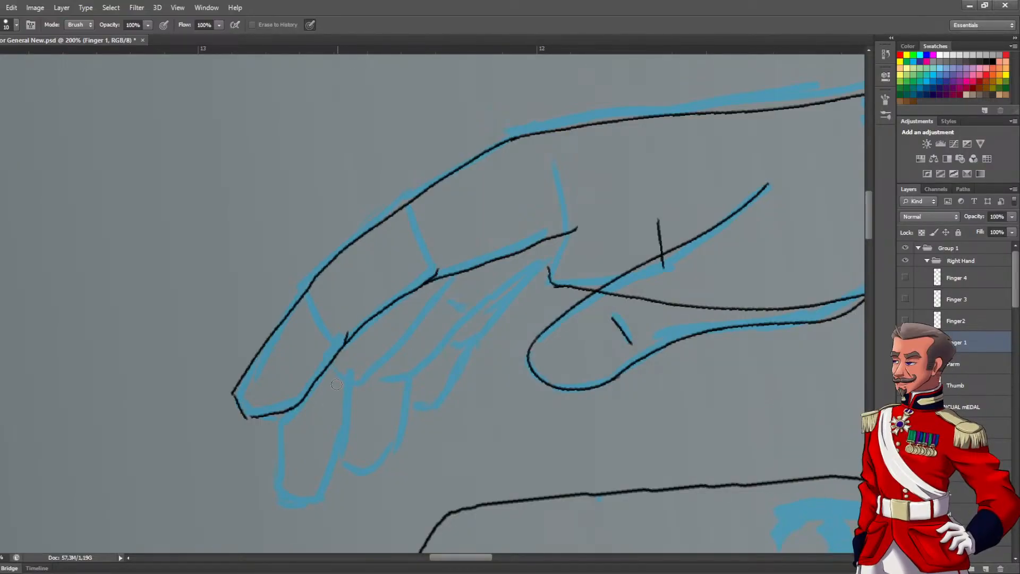
key(b)
mouse_move(253, 407)
mouse_down()
mouse_move(310, 324)
mouse_move(286, 351)
mouse_move(374, 278)
mouse_move(331, 304)
mouse_move(423, 240)
mouse_move(607, 180)
mouse_move(361, 287)
mouse_move(521, 282)
mouse_up()
mouse_move(441, 338)
mouse_down()
mouse_move(587, 277)
mouse_move(679, 223)
mouse_up()
Hide Finger 1, show the Finger2 layer, and draw a thin line along the second finger's middle from fingertip to hand
click(906, 343)
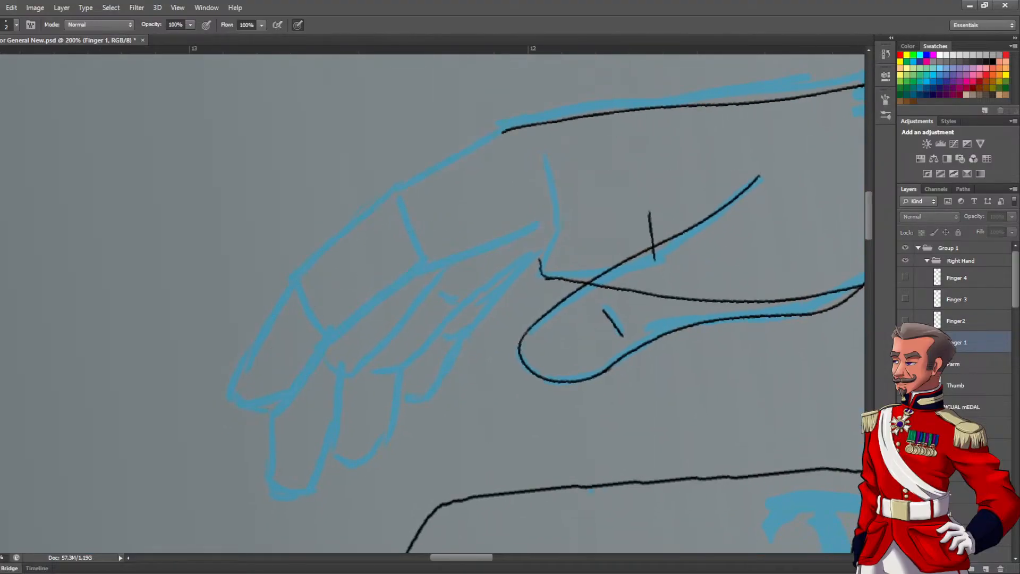
click(906, 321)
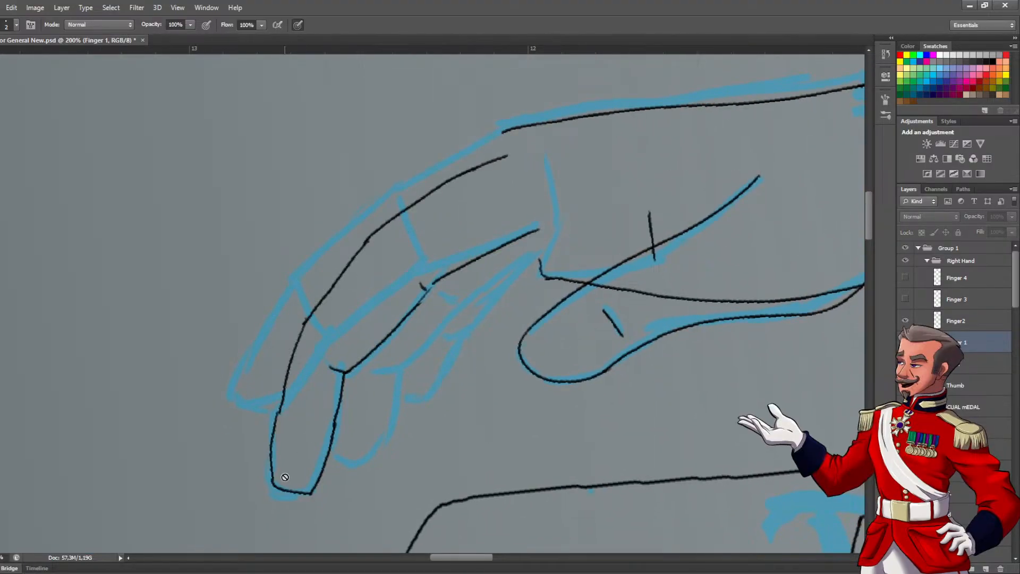
click(959, 321)
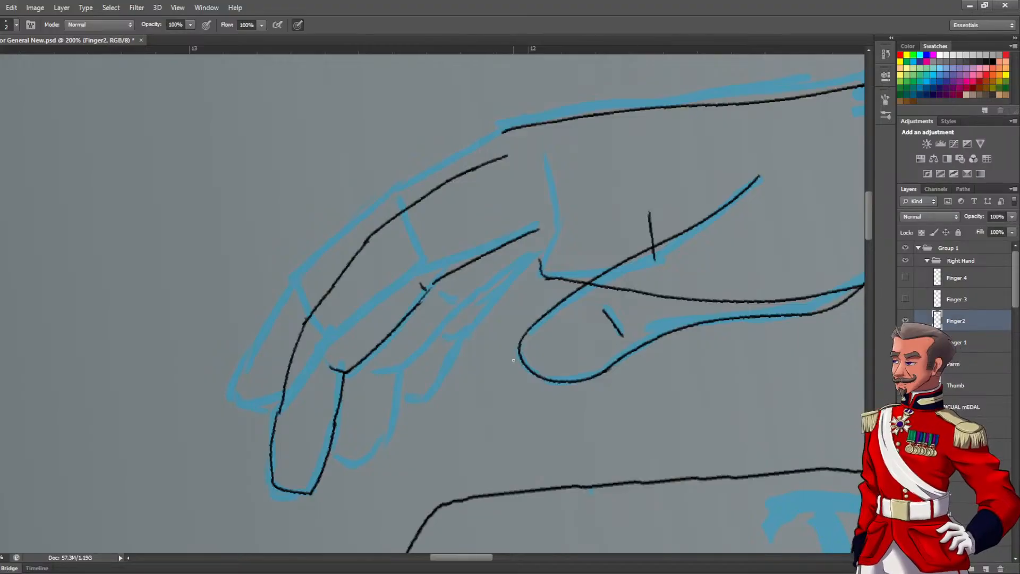
mouse_move(289, 480)
mouse_down()
mouse_move(313, 369)
mouse_move(353, 312)
mouse_move(397, 264)
mouse_move(505, 201)
mouse_up()
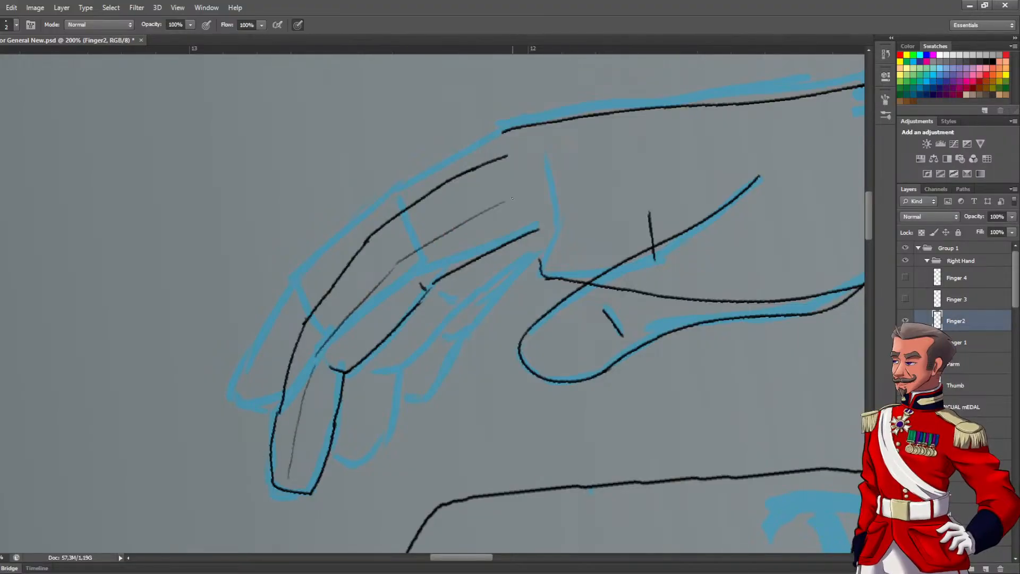
Make all four finger layers visible together again
scroll(449, 246, down, 4)
click(906, 300)
click(906, 320)
click(905, 342)
click(906, 321)
click(906, 278)
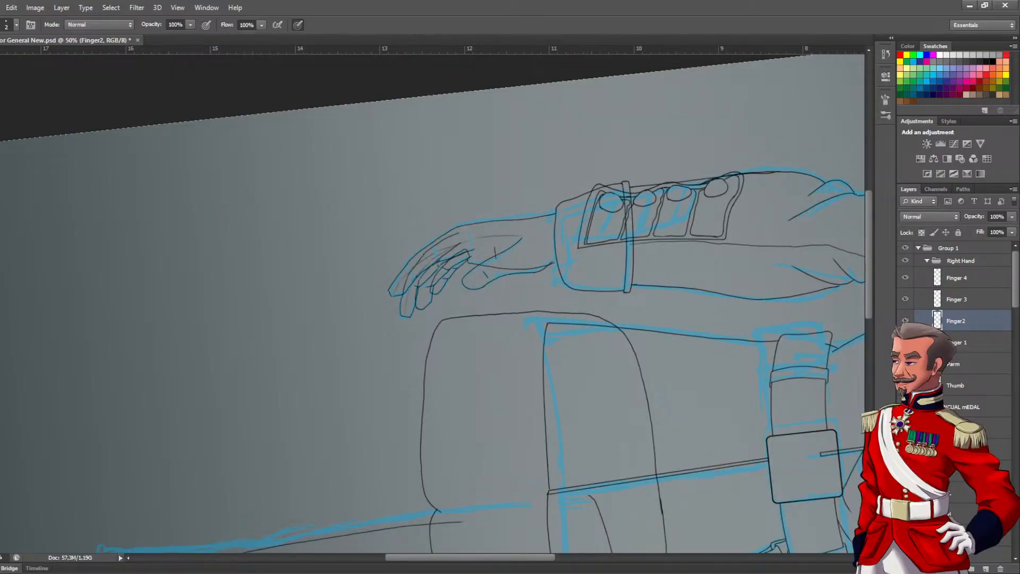
Reset the canvas rotation to upright and bring the general's head and shoulders into view
key(r)
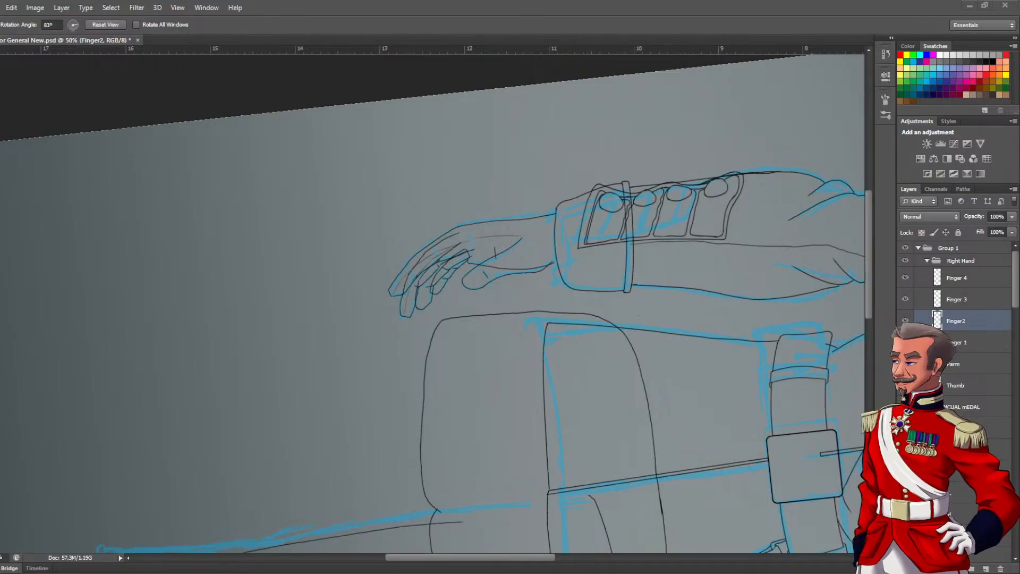
alt+click(404, 228)
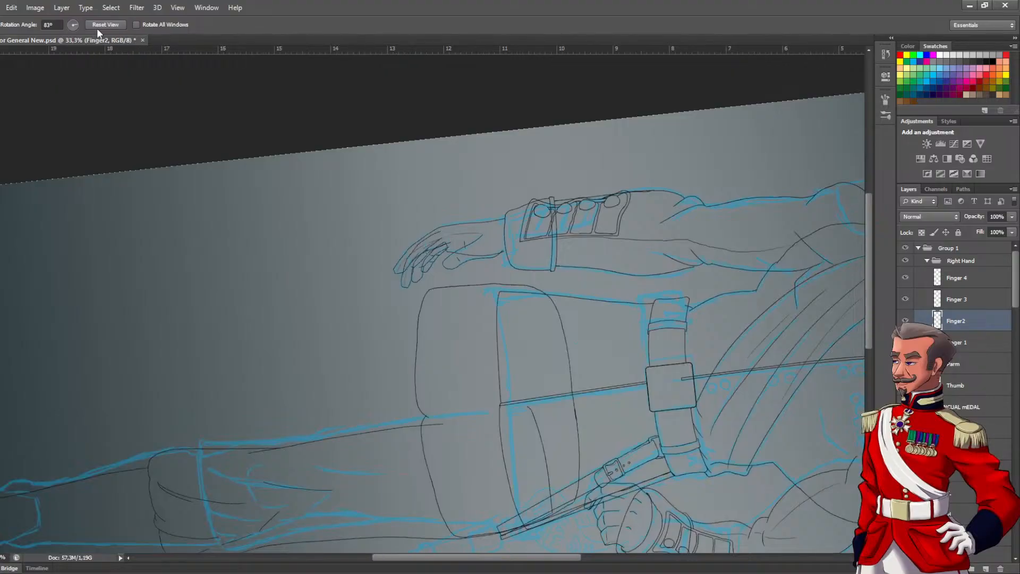
click(98, 27)
drag(512, 191, 467, 464)
scroll(449, 364, up, 5)
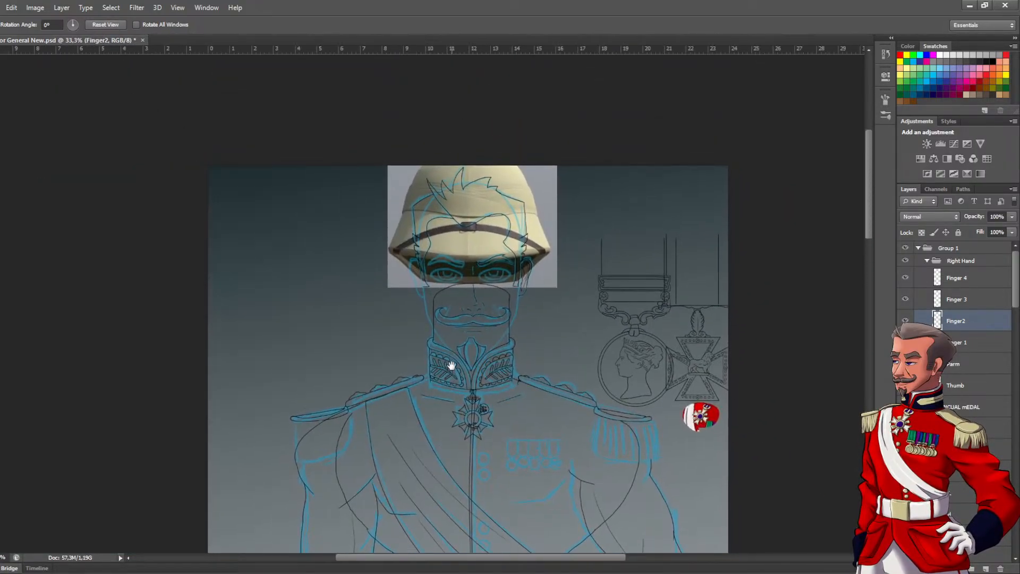
Collapse the Right Hand group and show the face line art further down the layer stack
click(927, 262)
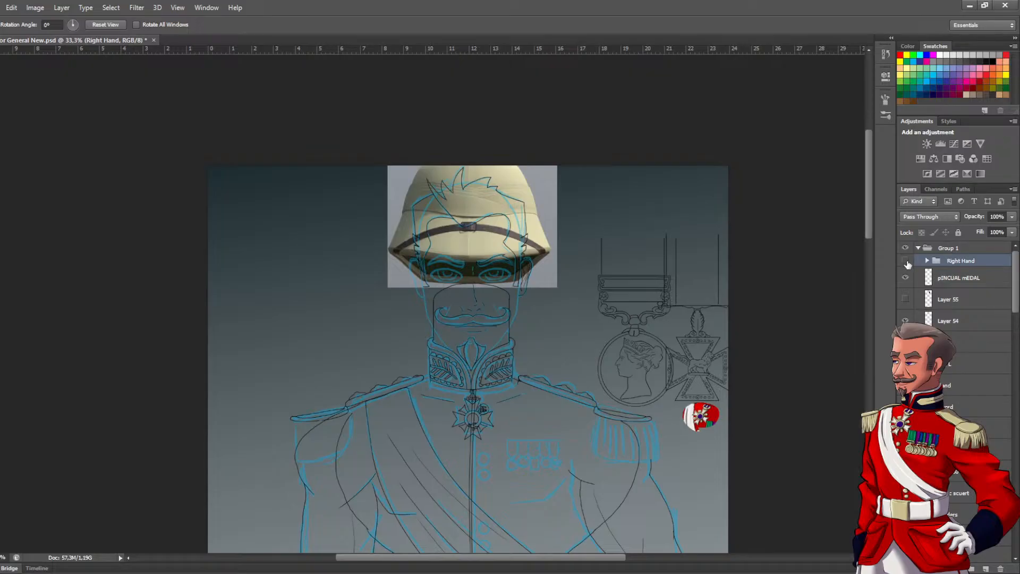
scroll(932, 289, down, 10)
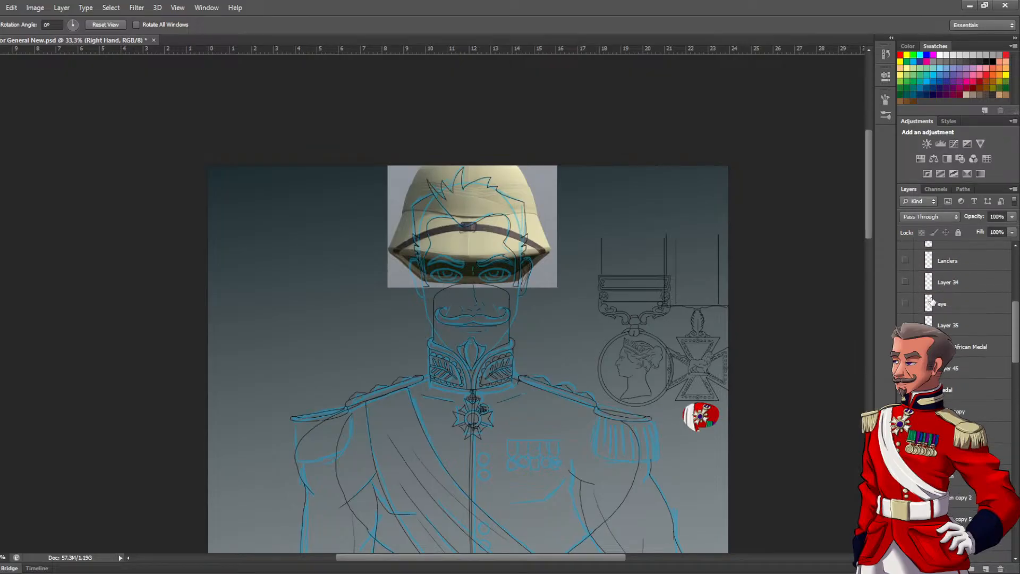
drag(1018, 387, 1018, 452)
click(927, 406)
click(906, 389)
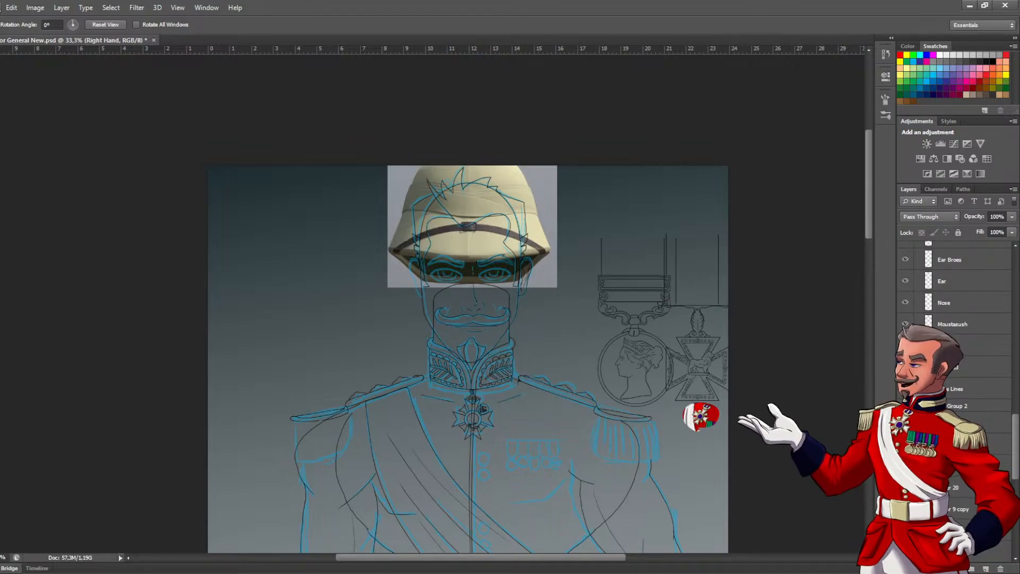
Save the document and centre the view on the general's head and helmet reference
key(ctrl+s)
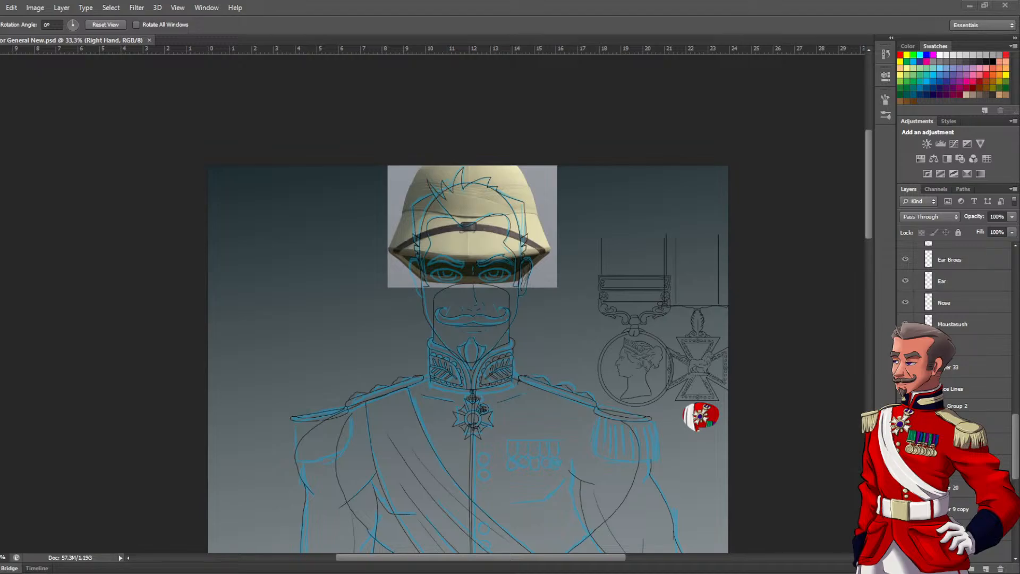
scroll(175, 351, up, 2)
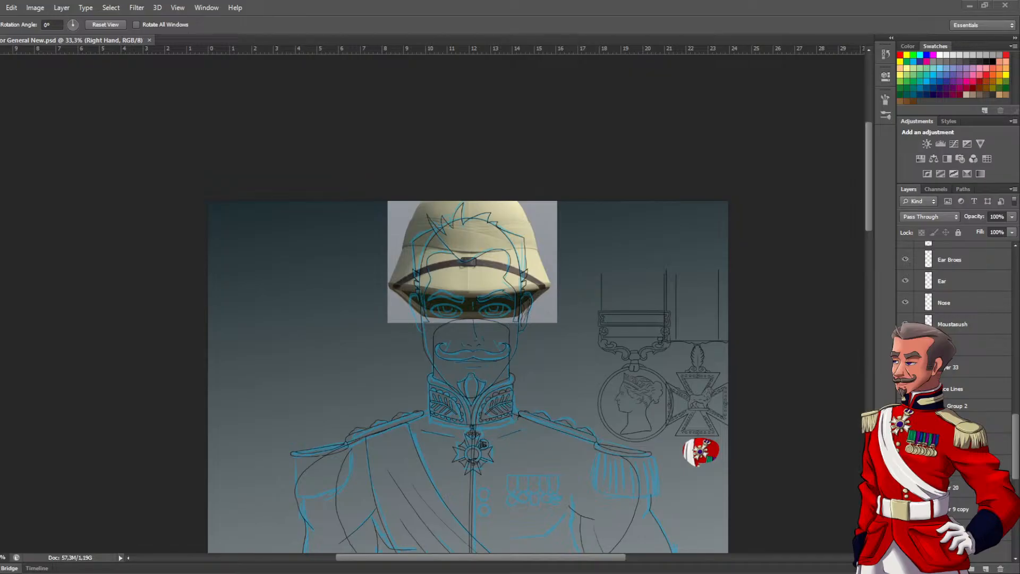
scroll(468, 372, down, 1)
scroll(468, 372, left, 2)
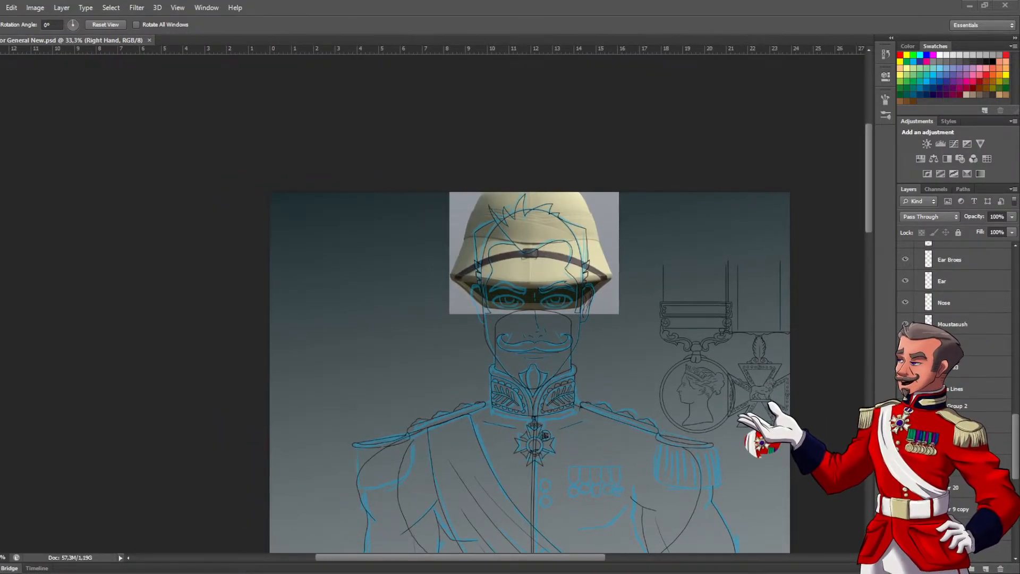
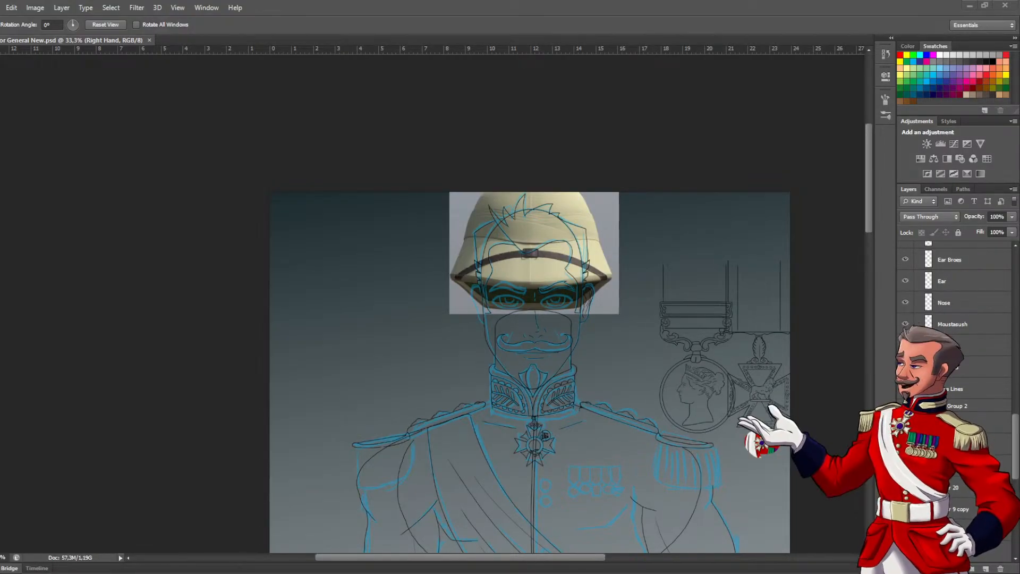
Create a layer group named Head directly above the Face Lines layer
ctrl+click(538, 321)
drag(631, 333, 529, 312)
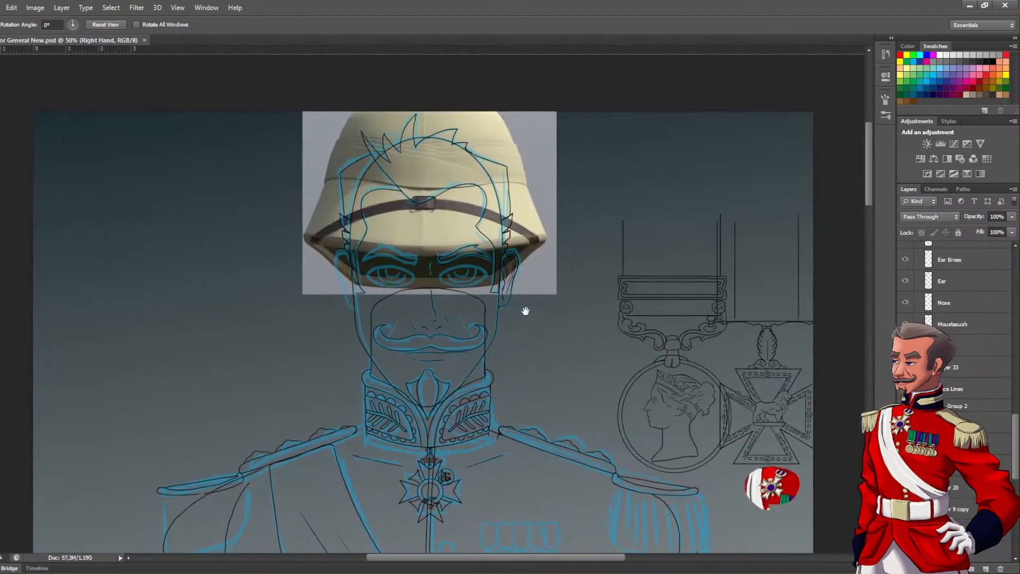
ctrl+click(528, 312)
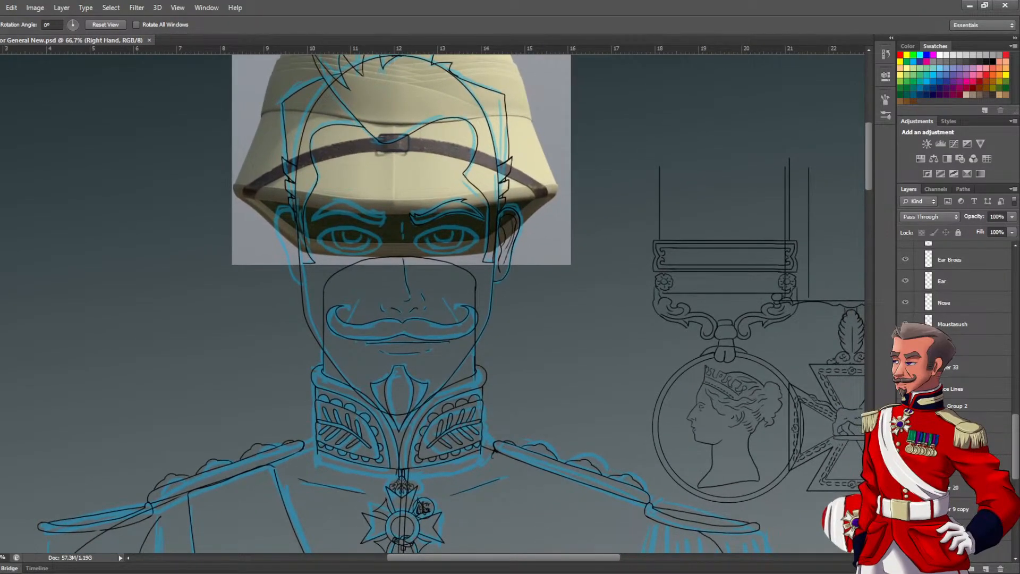
click(982, 394)
key(ctrl+g)
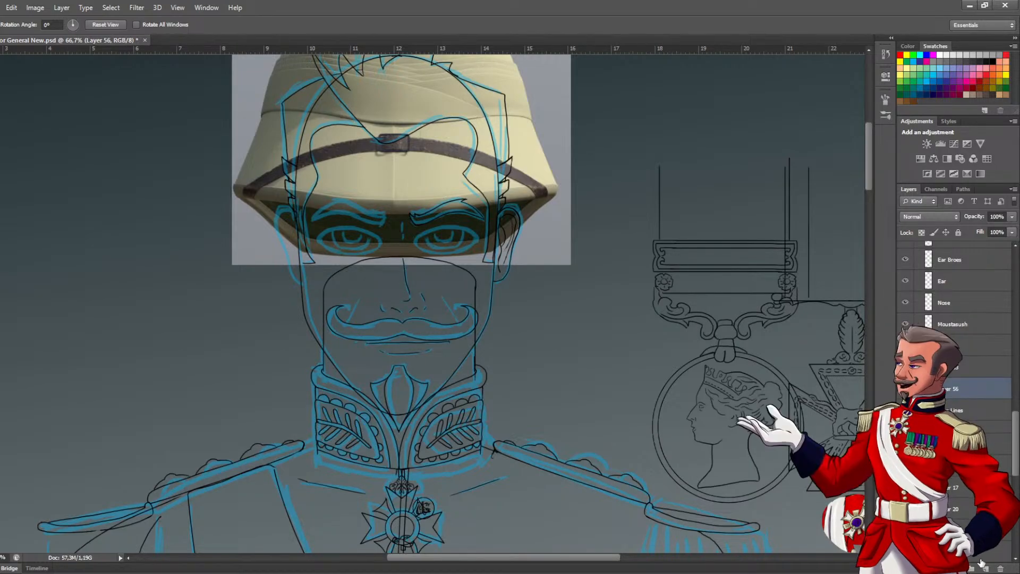
double_click(956, 384)
text(Head)
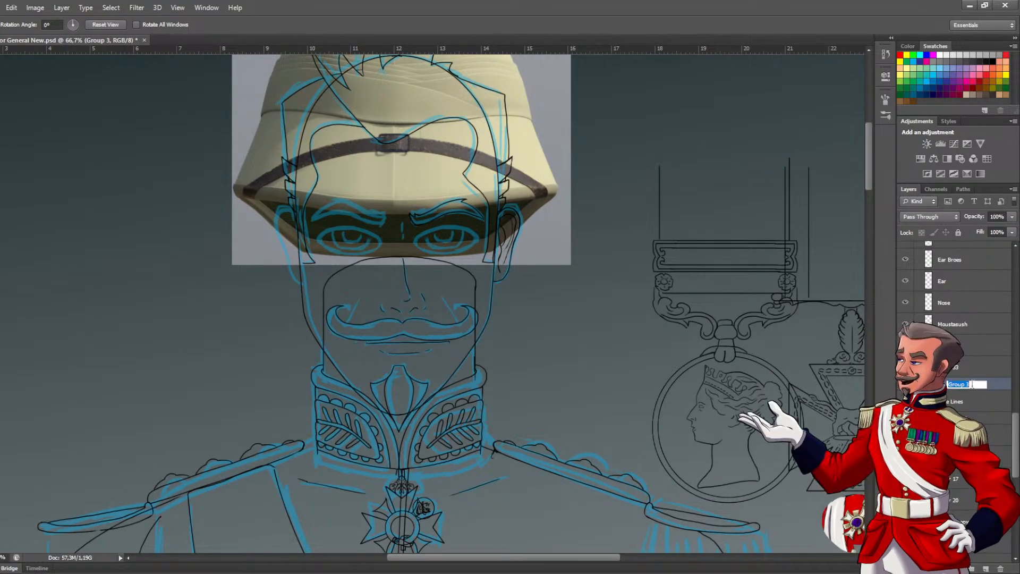
key(Return)
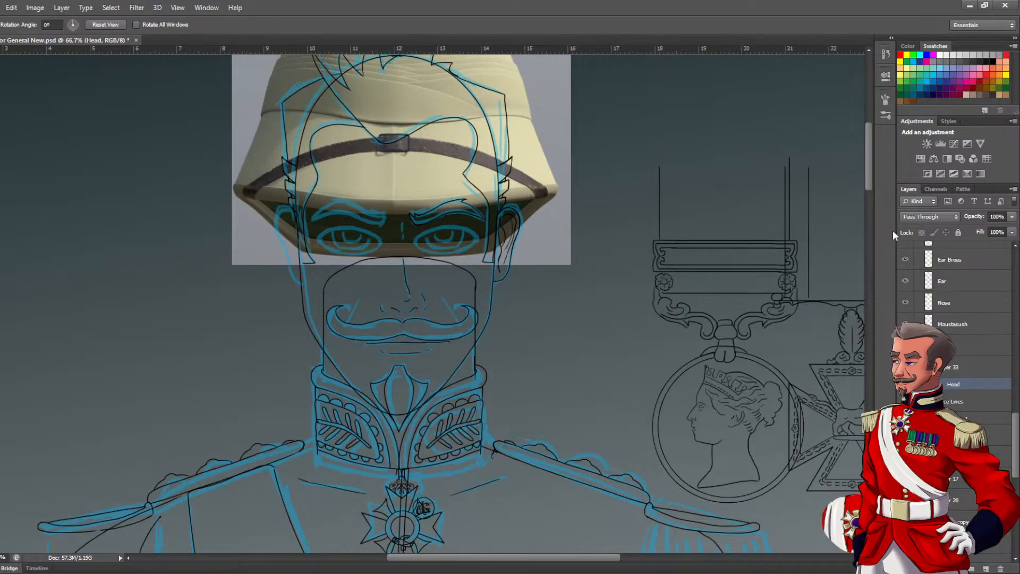
Move the Face Lines, Layer 33 and Mouth layers into the Head group
click(961, 400)
click(957, 367)
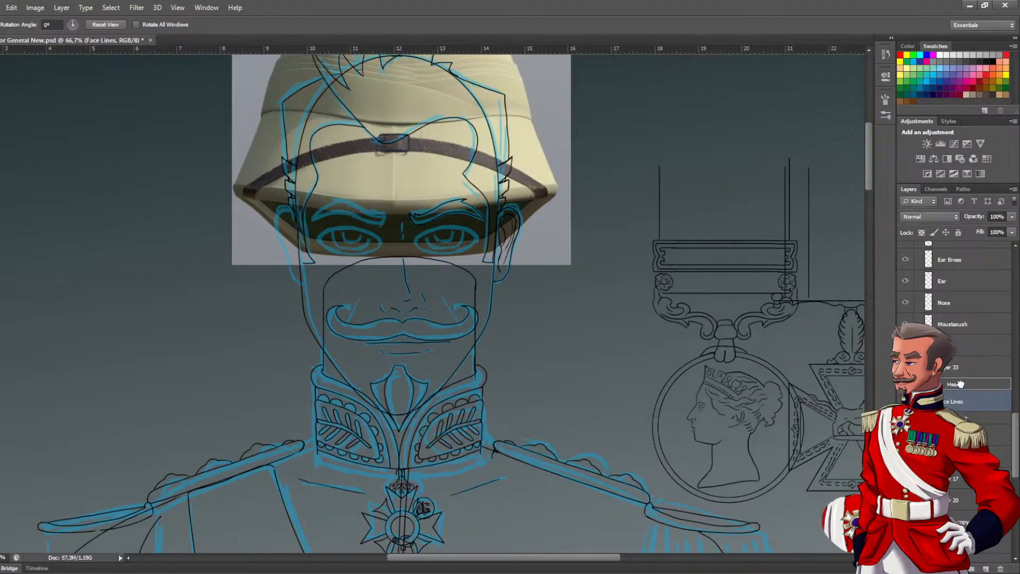
click(906, 366)
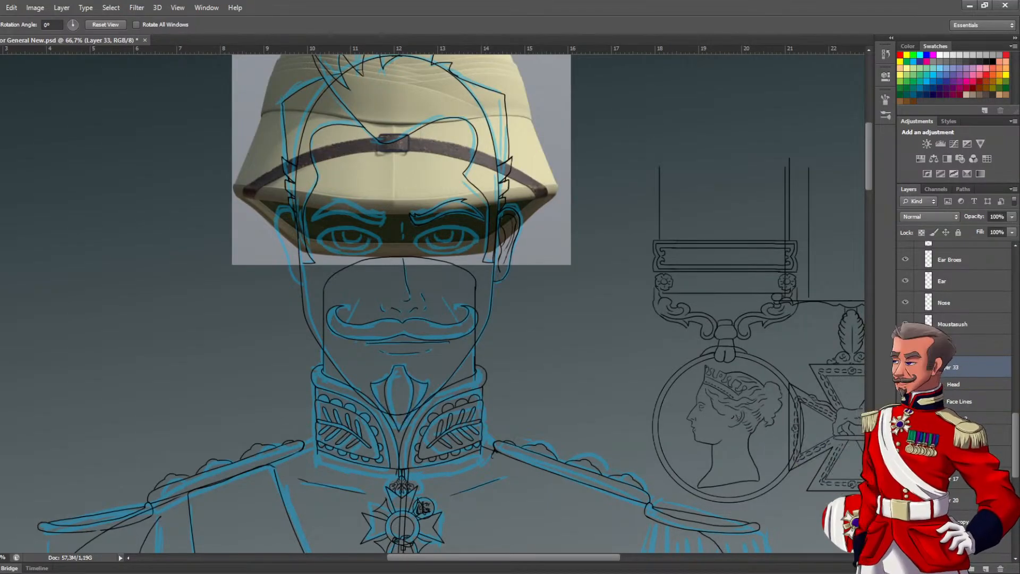
drag(972, 367, 959, 392)
mouse_move(965, 345)
mouse_down()
mouse_move(960, 361)
mouse_move(972, 344)
mouse_move(961, 342)
mouse_up()
Identify the Moustasush, Nose, Ear and Ear Broes layers by toggling their visibility and move them into the Head group
click(905, 324)
click(906, 302)
click(906, 303)
click(976, 303)
drag(976, 304, 968, 328)
click(904, 284)
click(904, 284)
drag(952, 281, 951, 302)
click(905, 259)
click(905, 260)
drag(963, 260, 971, 284)
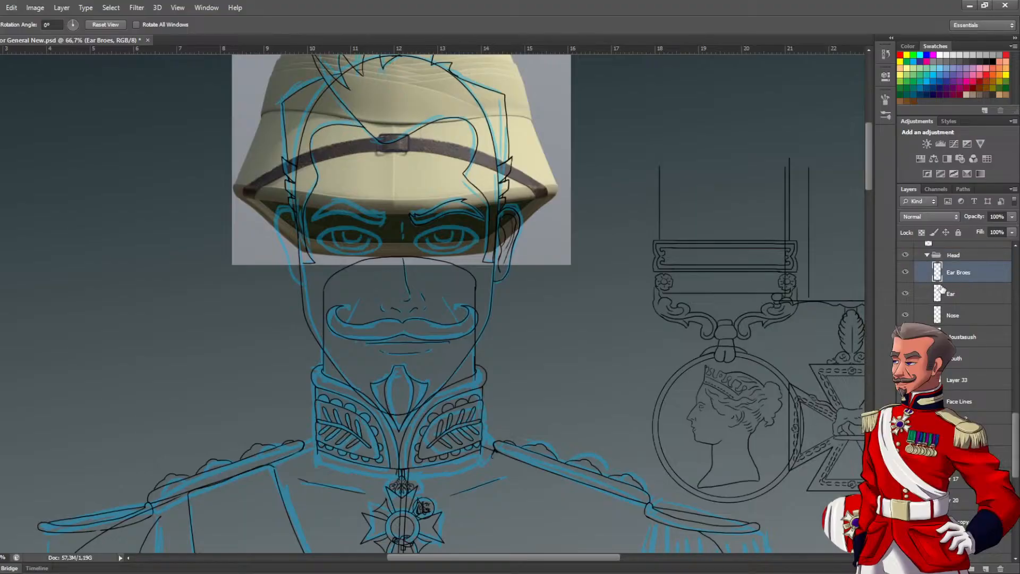
Identify the Hair layer by toggling its visibility and move it into the Head group
scroll(942, 291, up, 2)
click(963, 292)
click(907, 291)
click(906, 292)
scroll(961, 315, up, 1)
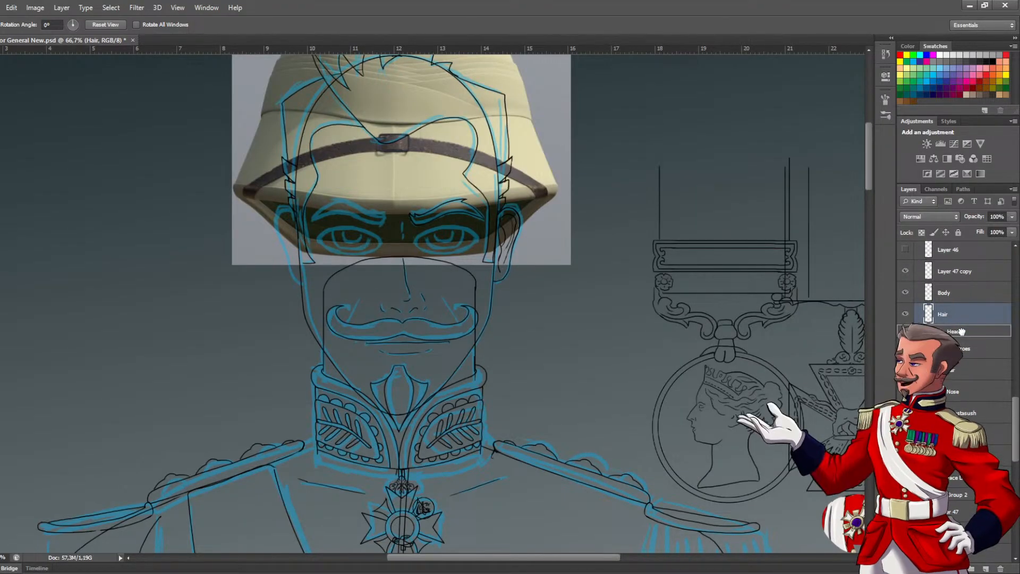
drag(961, 315, 961, 331)
Hide the Body and Sash layers together with the blue sketch and the helmet reference photo
click(905, 293)
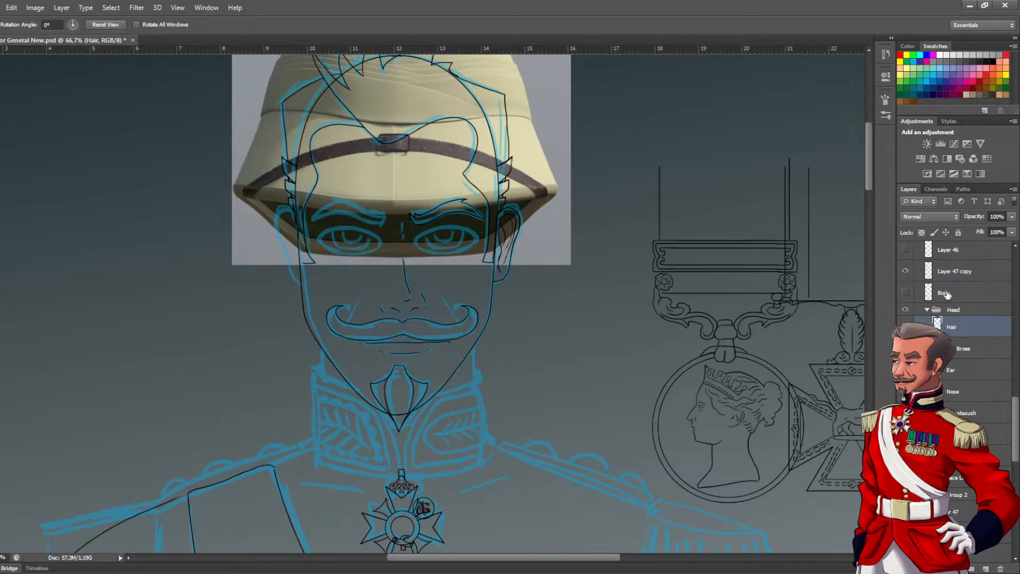
drag(1016, 405, 1016, 396)
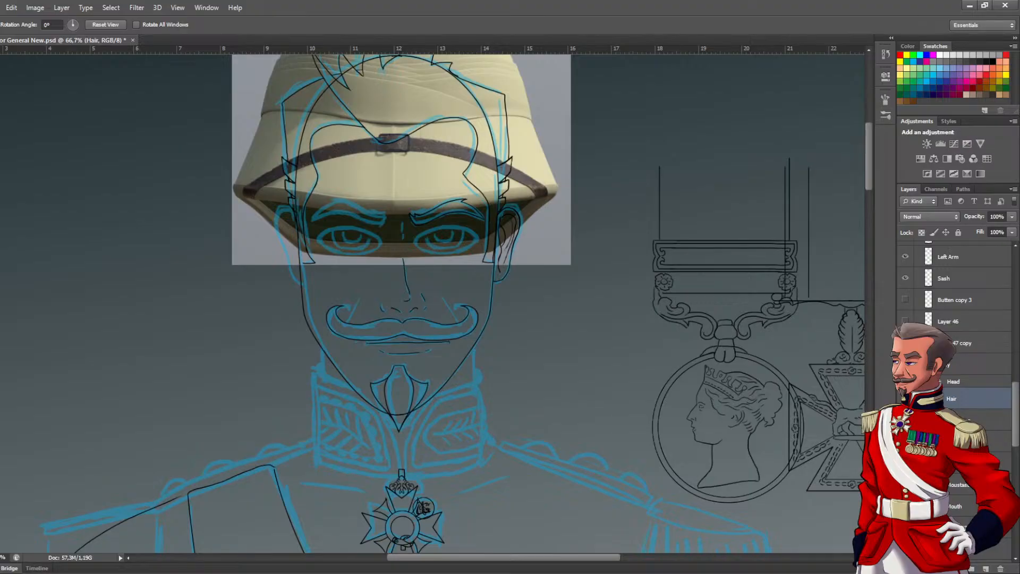
click(905, 279)
drag(1017, 402, 1019, 510)
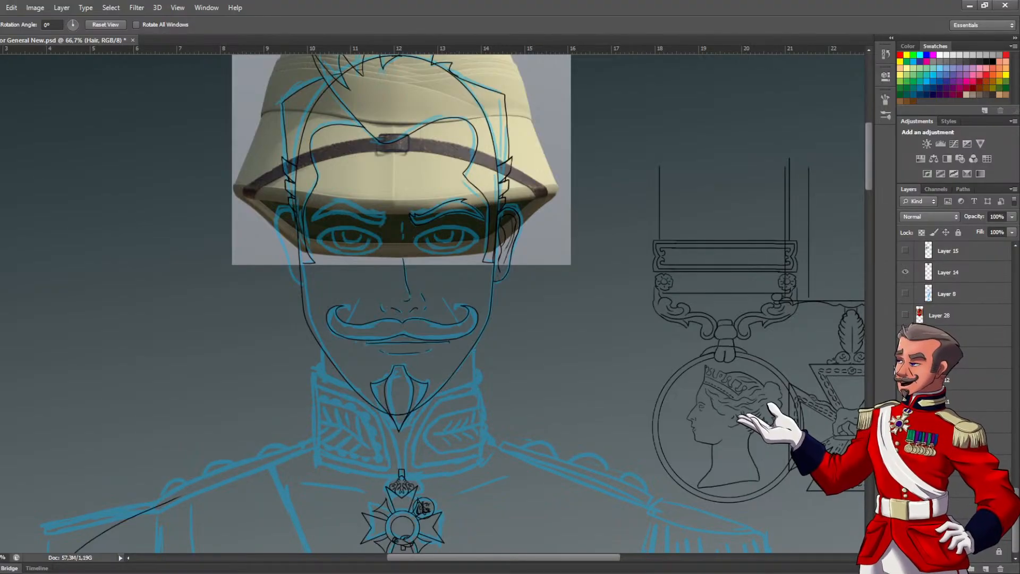
drag(1016, 510, 1016, 488)
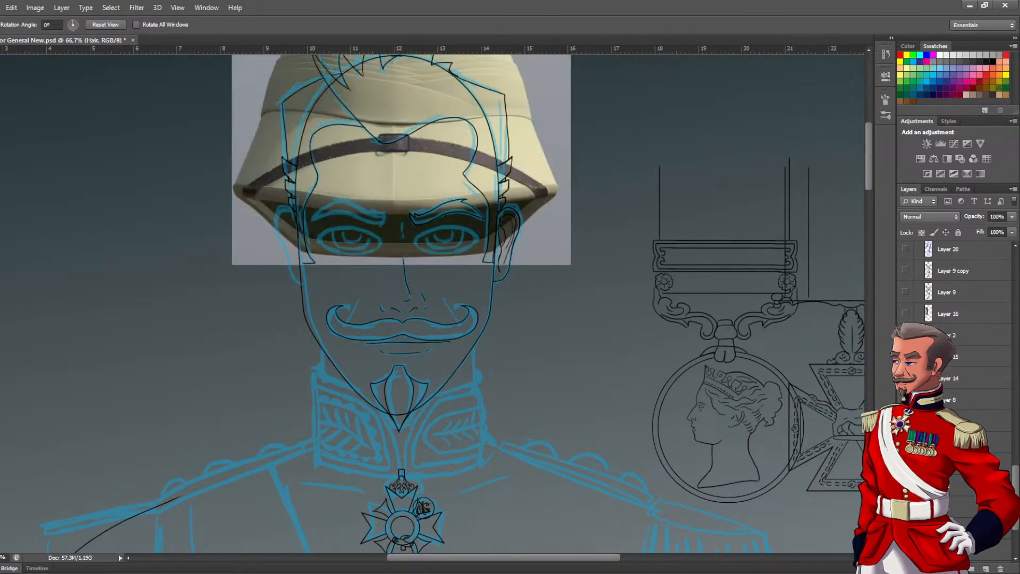
scroll(956, 319, up, 5)
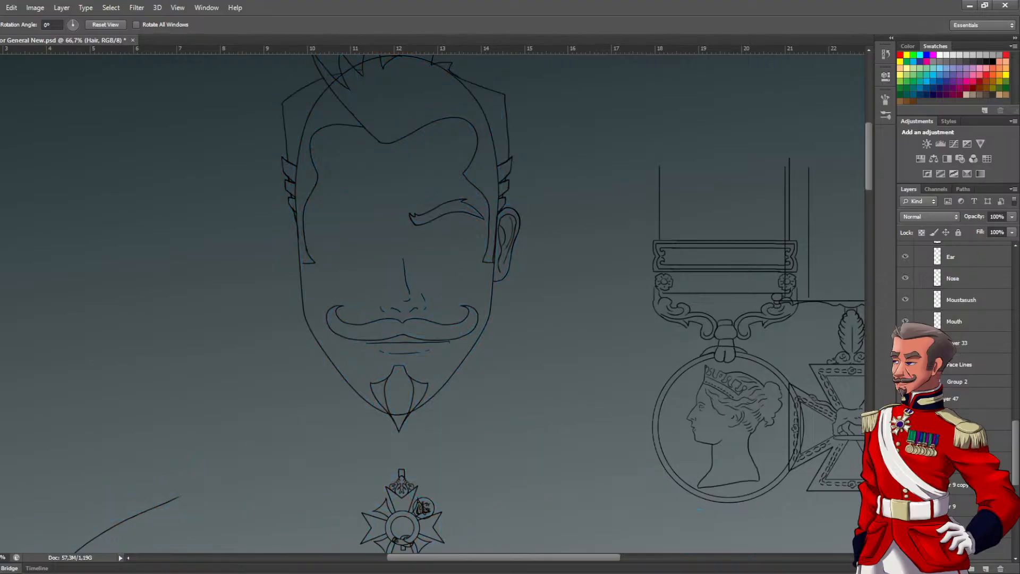
Check the contents of Layer 46 by toggling its visibility
drag(1016, 434, 1017, 372)
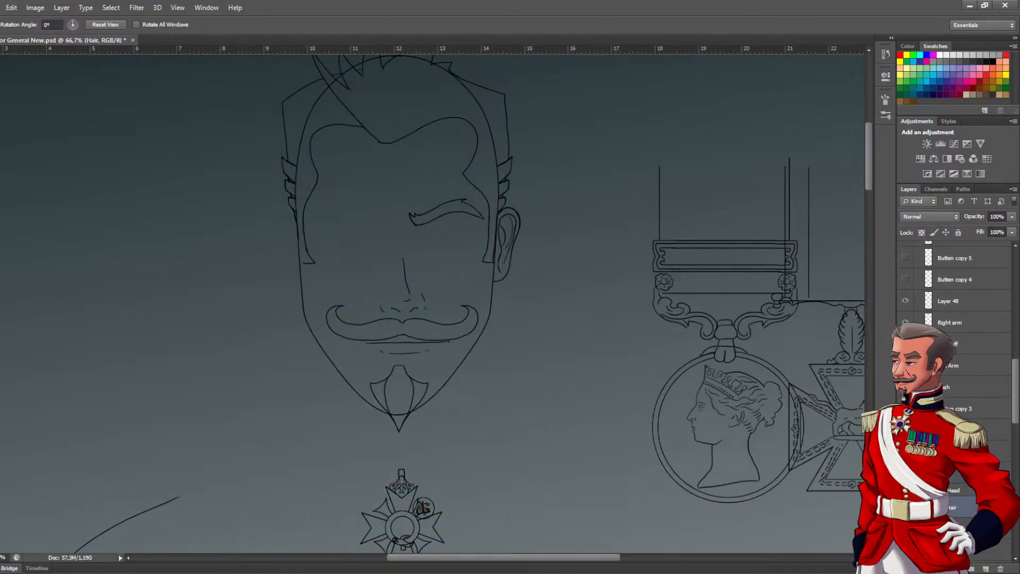
click(951, 430)
click(905, 429)
click(906, 430)
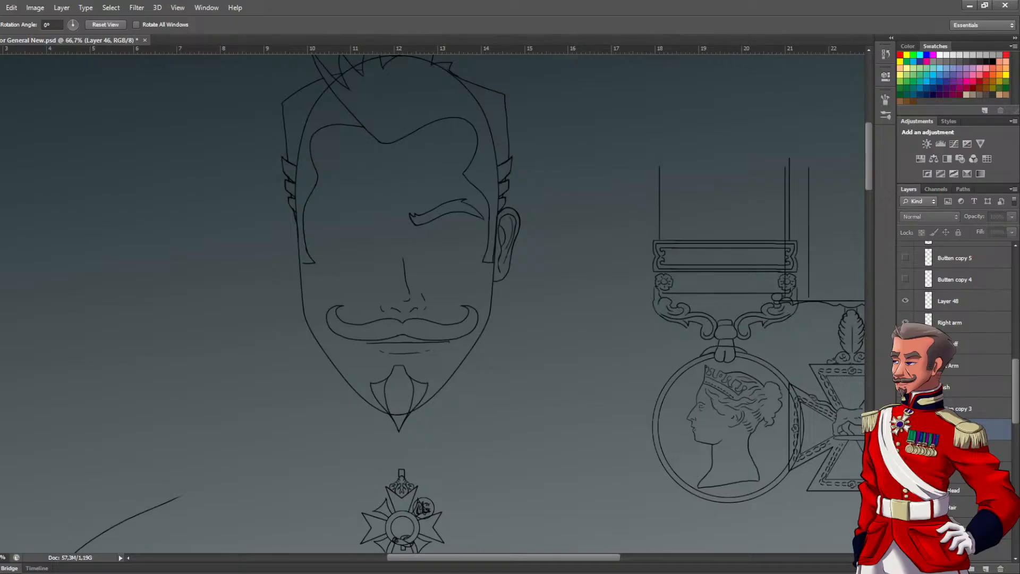
click(906, 429)
click(906, 429)
Show the painted red-uniform reference of the general beside the head line art
drag(1018, 414, 1018, 502)
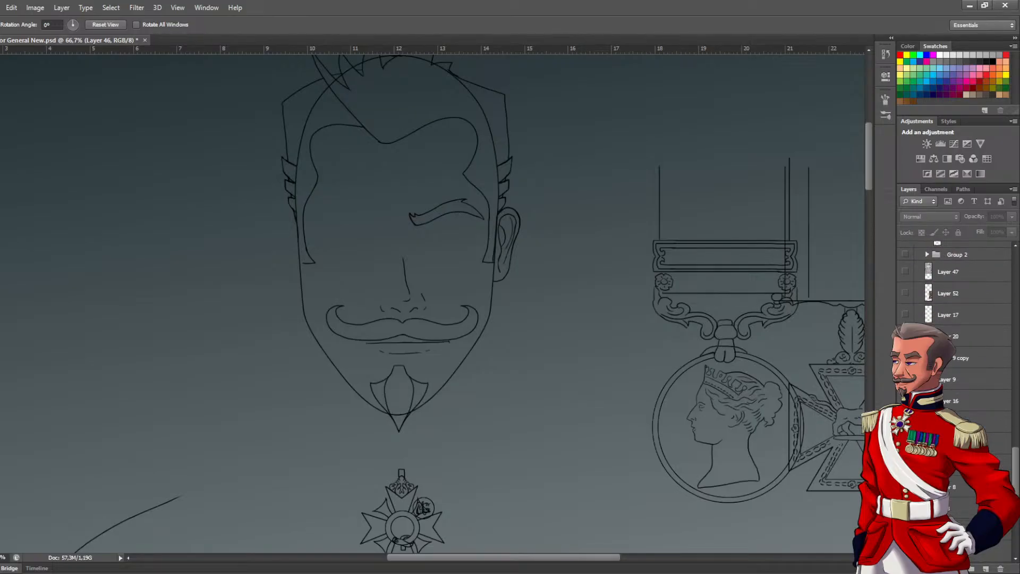
click(906, 423)
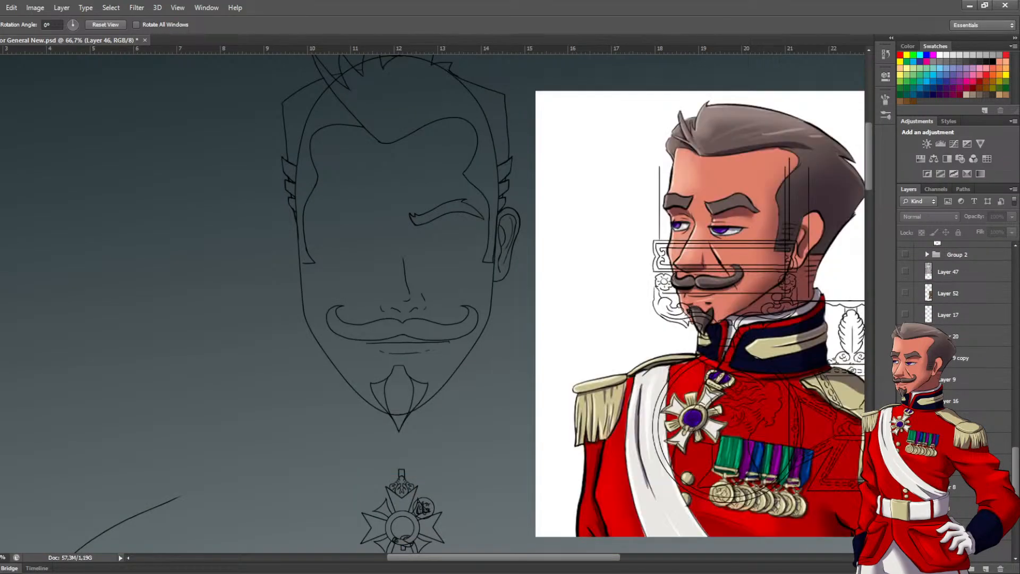
drag(1013, 481, 1016, 458)
Add a new empty layer directly above Face Lines in the Head group, keeping its default name
scroll(1016, 458, up, 5)
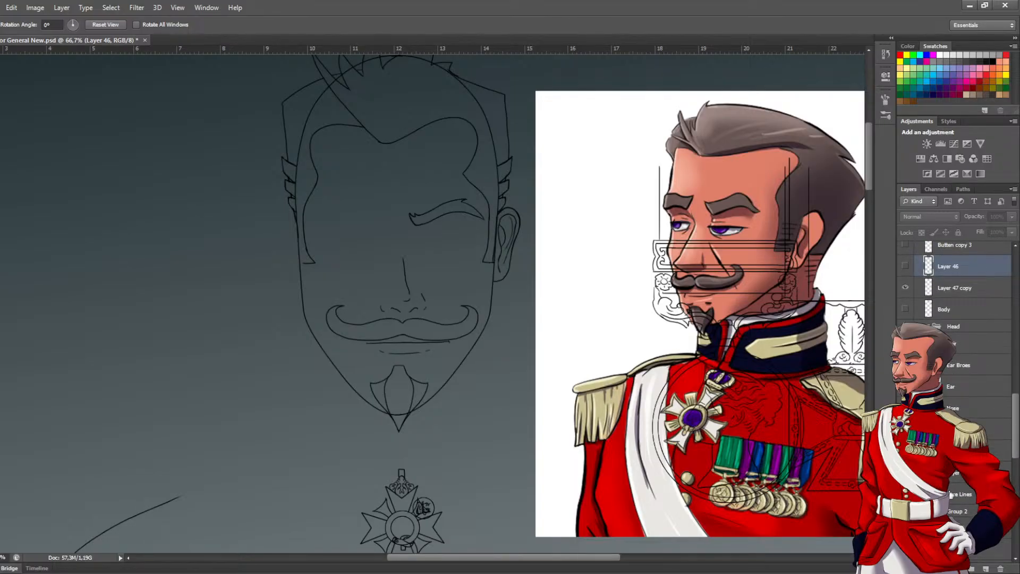
click(953, 496)
click(986, 569)
double_click(961, 495)
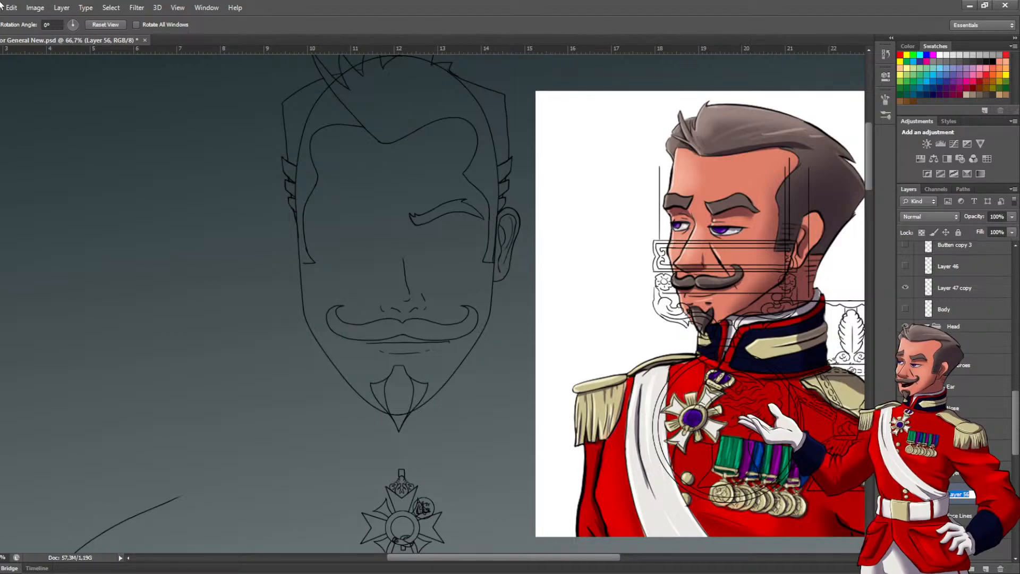
key(Return)
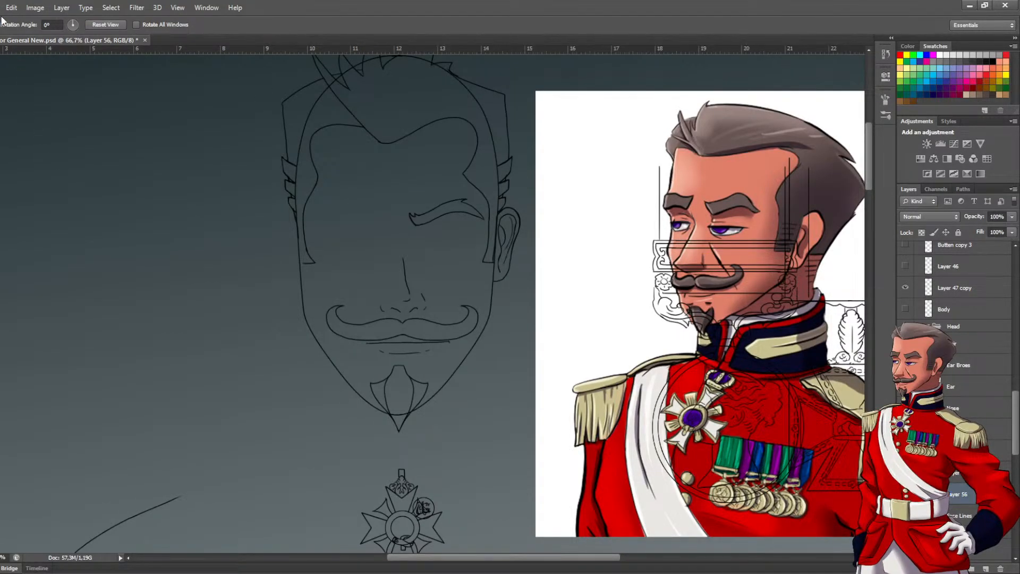
Save the document as a new version with v2 added to the file name
key(ctrl+s)
click(638, 275)
click(615, 175)
Check the Right arm layer and a layer further up the stack by toggling their visibility
scroll(999, 394, up, 5)
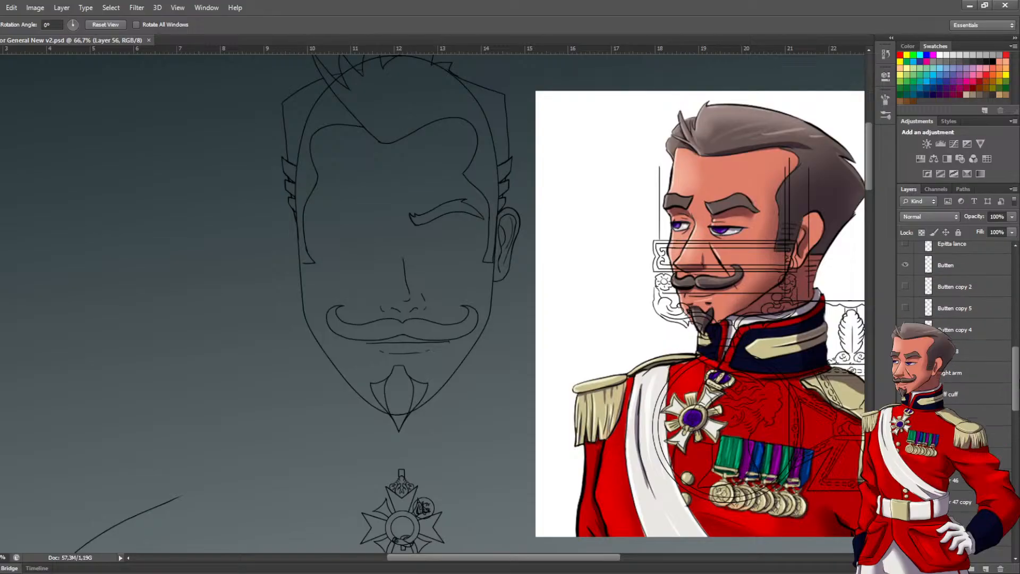
click(906, 376)
click(905, 376)
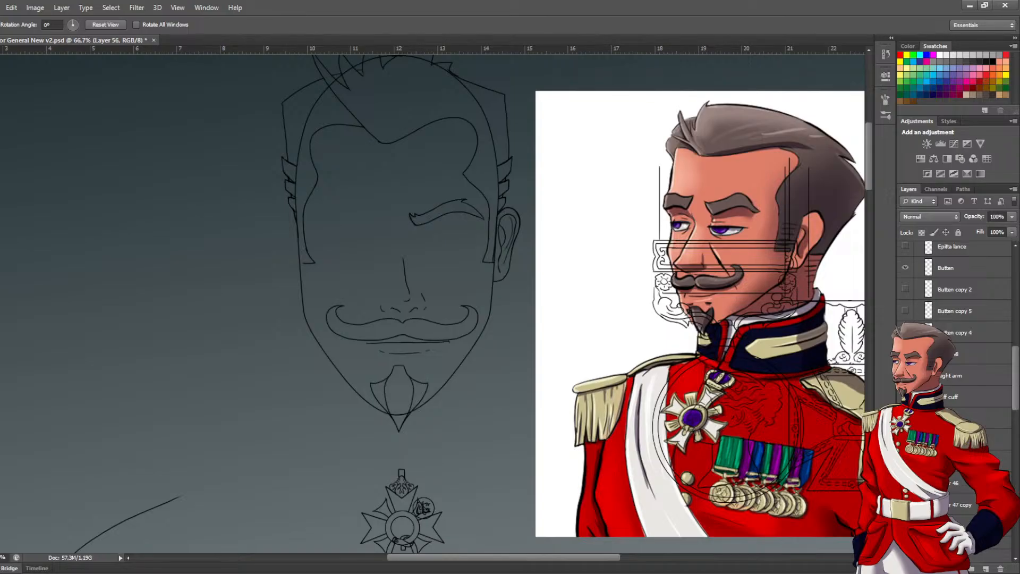
scroll(906, 318, up, 2)
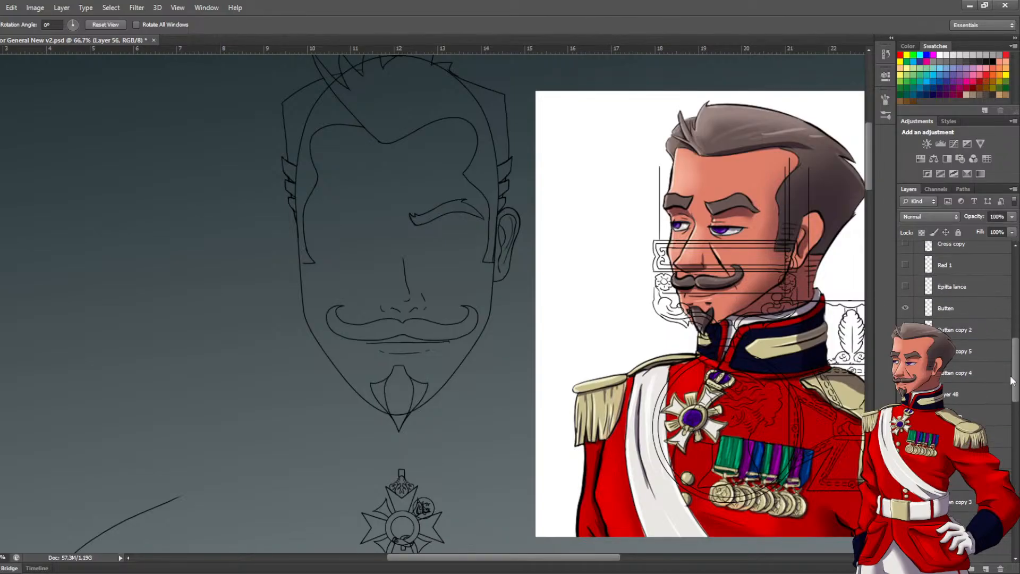
click(906, 317)
click(906, 317)
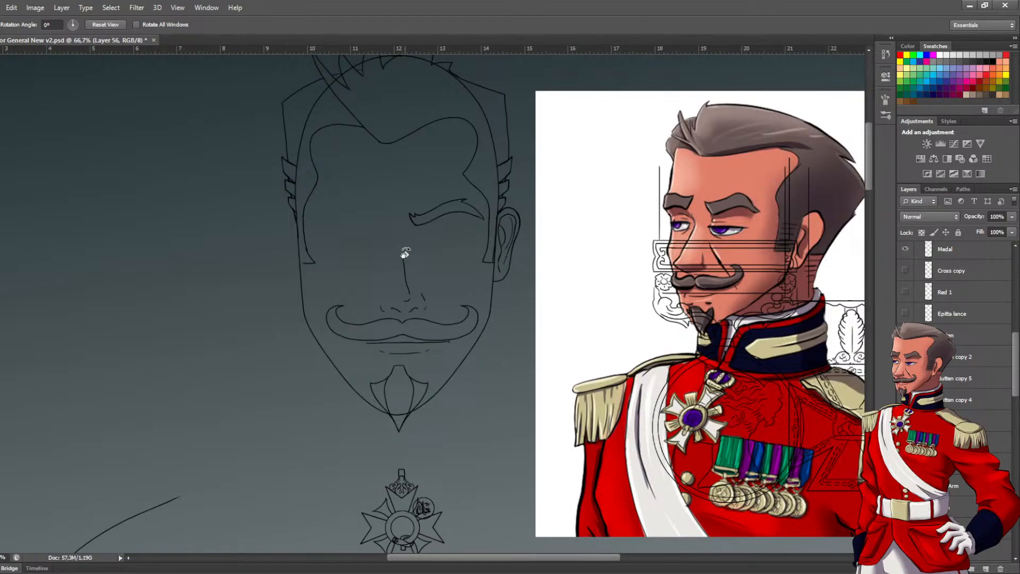
drag(403, 259, 372, 317)
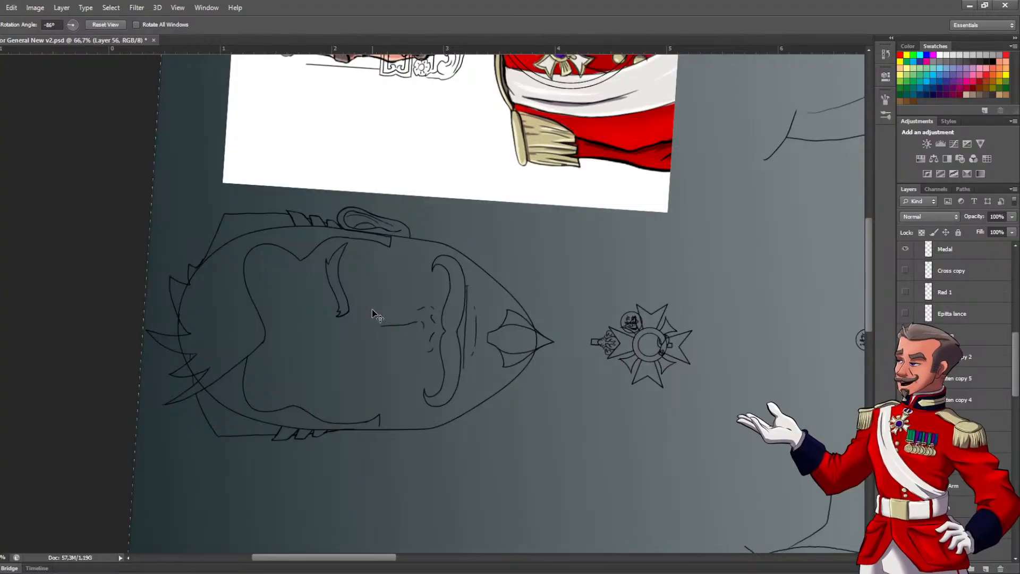
alt+click(526, 341)
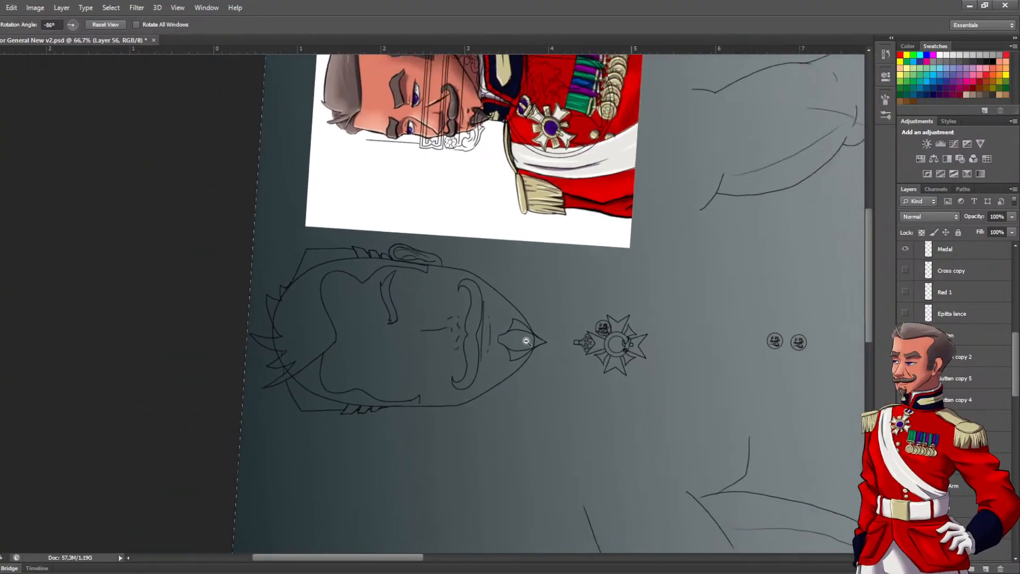
alt+click(526, 341)
alt+click(527, 341)
key(v)
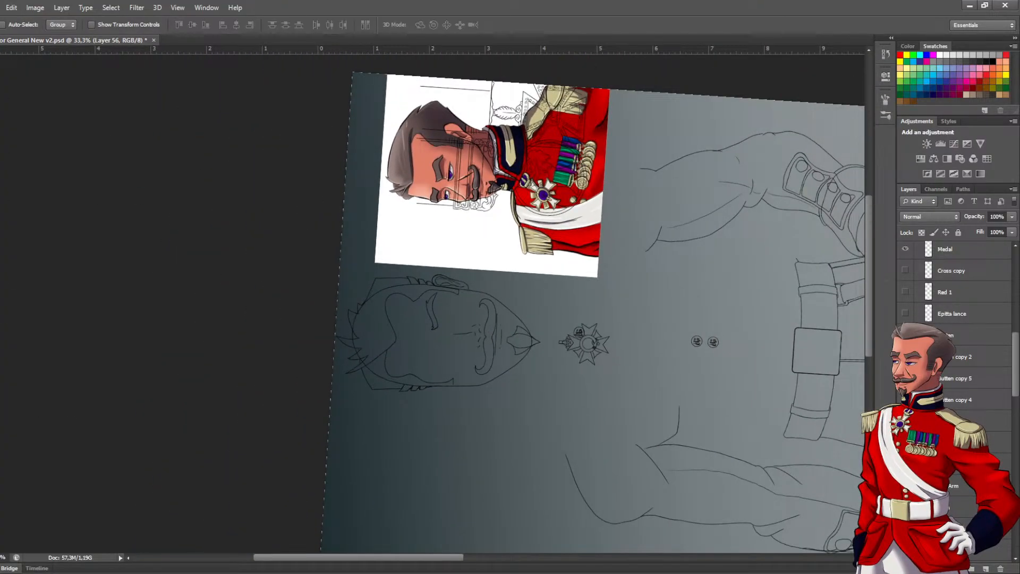
key(r)
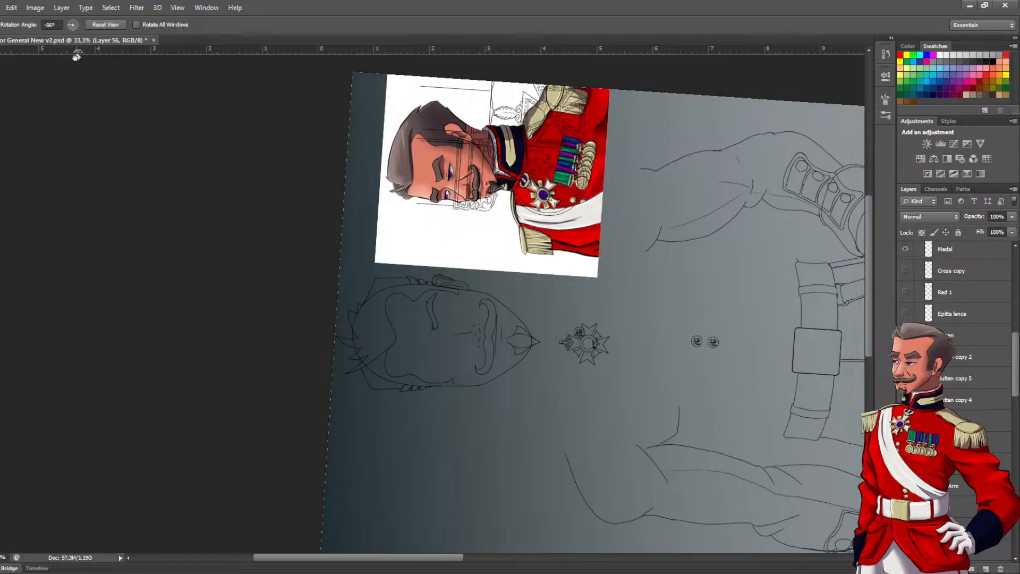
click(105, 25)
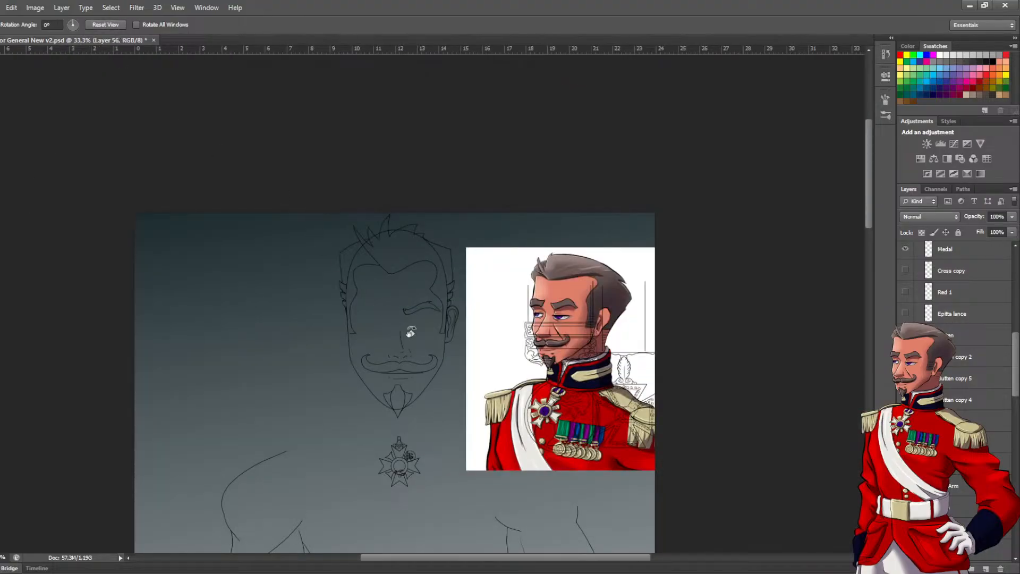
Review the layer stack and the general's visible line art from the head down to the belt and hands
drag(443, 428, 447, 355)
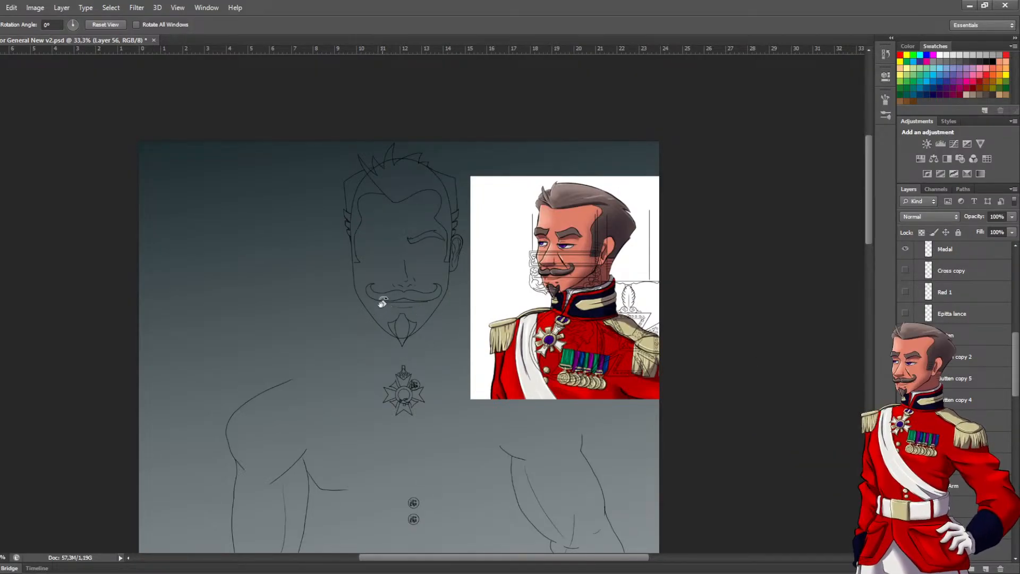
scroll(957, 452, down, 10)
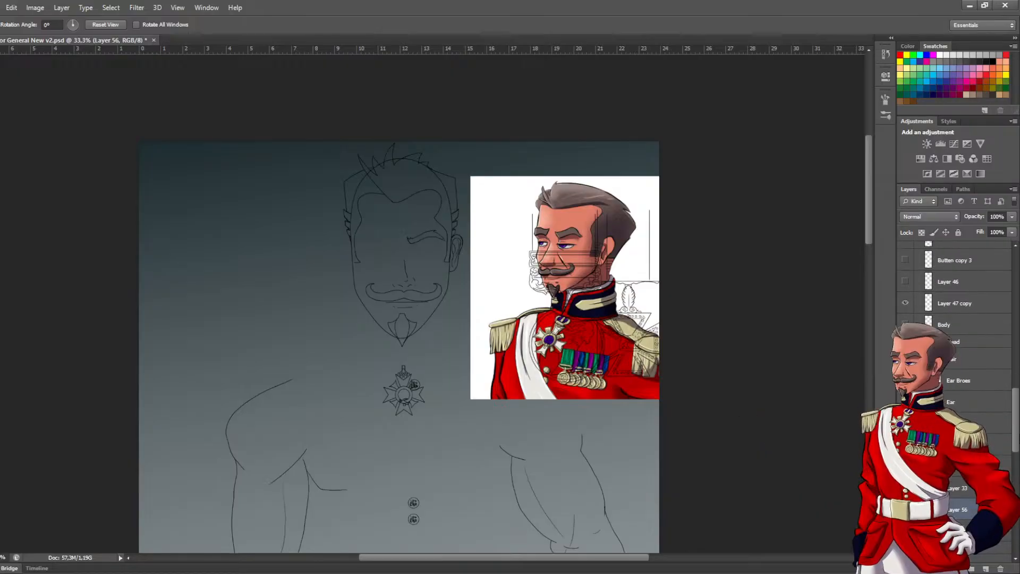
scroll(956, 346, down, 1)
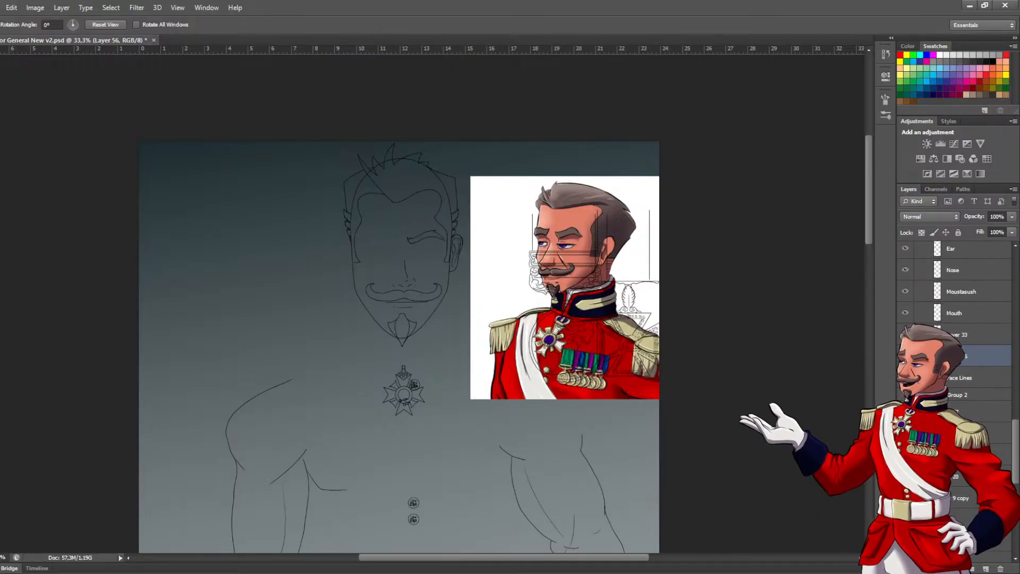
scroll(956, 372, down, 8)
drag(1019, 483, 1019, 392)
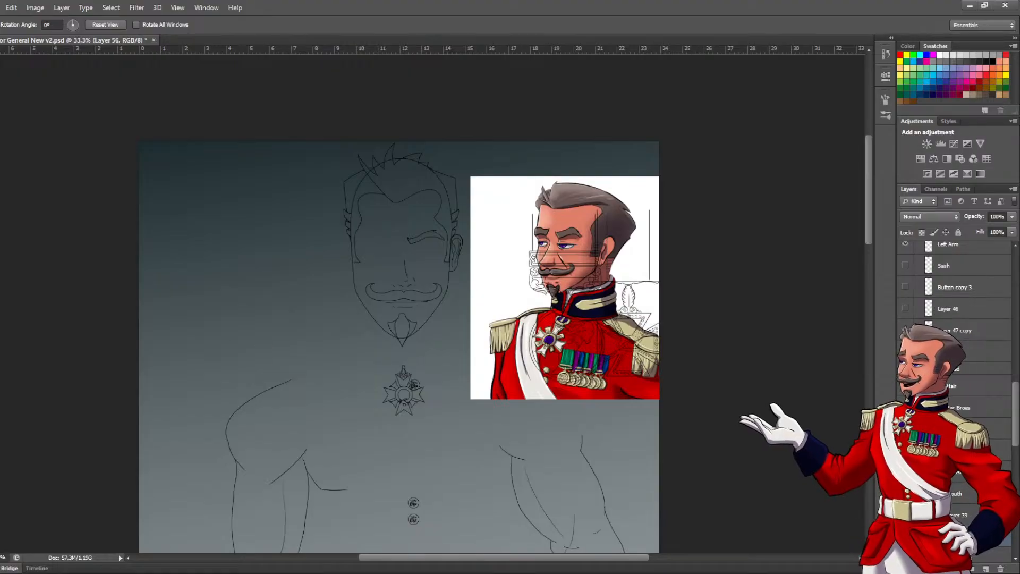
scroll(398, 343, down, 1)
scroll(399, 303, down, 15)
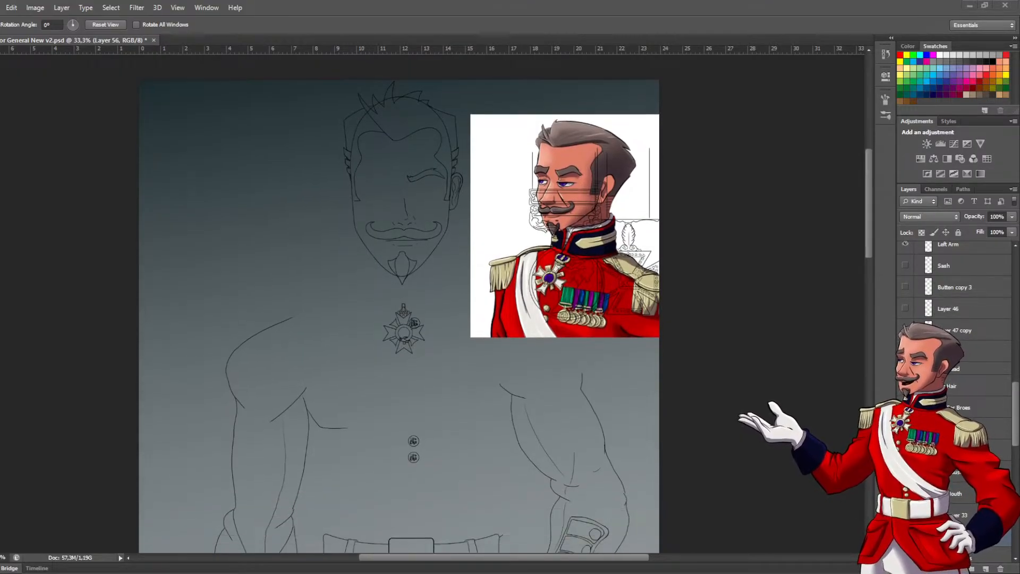
scroll(398, 303, down, 1)
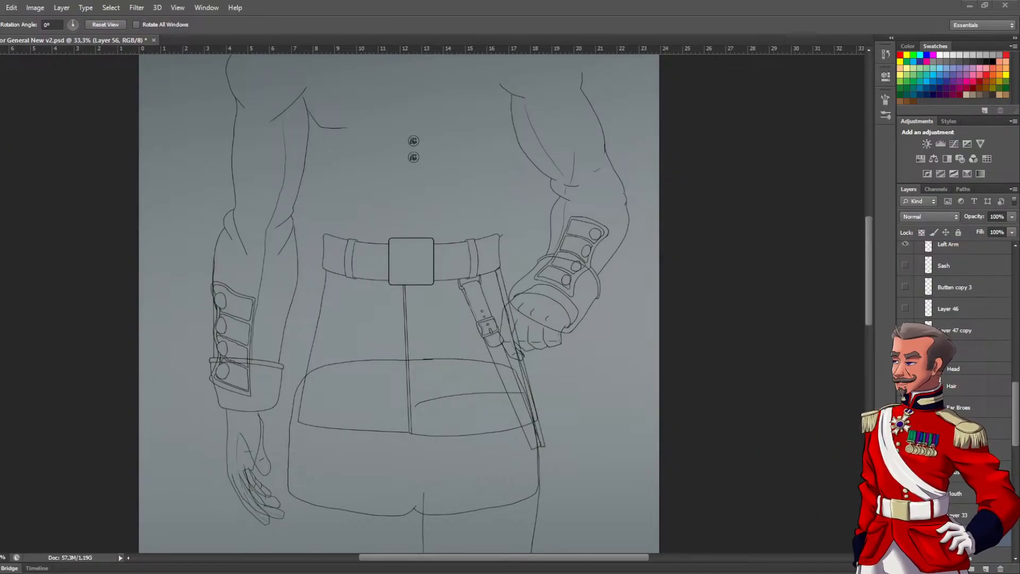
scroll(398, 303, up, 5)
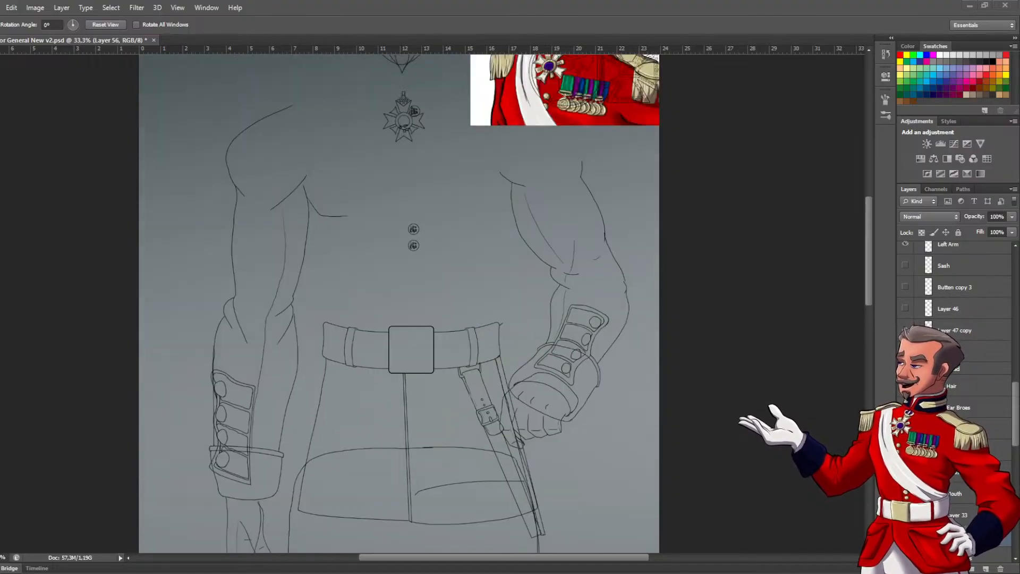
drag(872, 204, 862, 155)
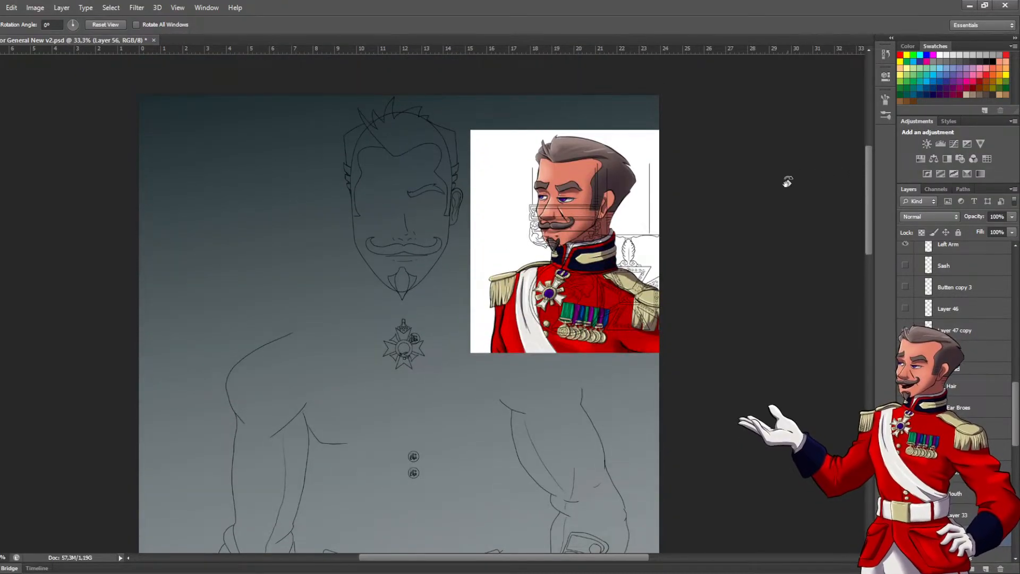